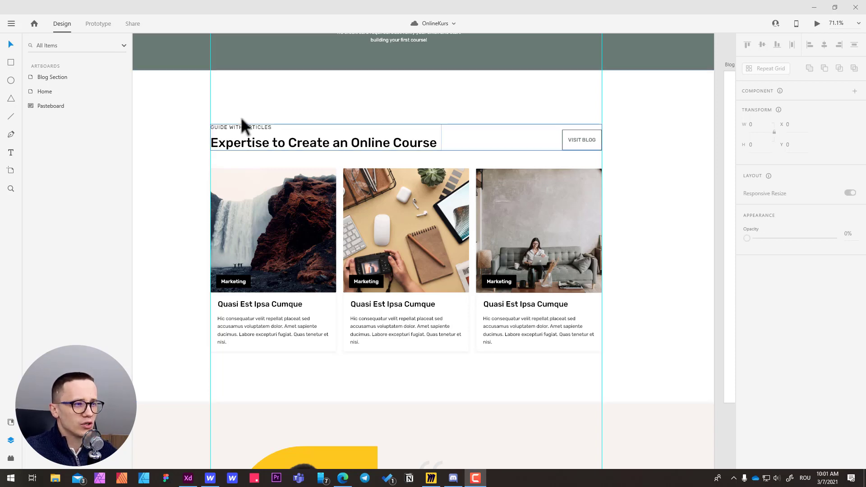
Switch to Miro and examine the Post fields and the Category single reference to Blog Categories in the Blog Database Design board.
left_click(294, 118)
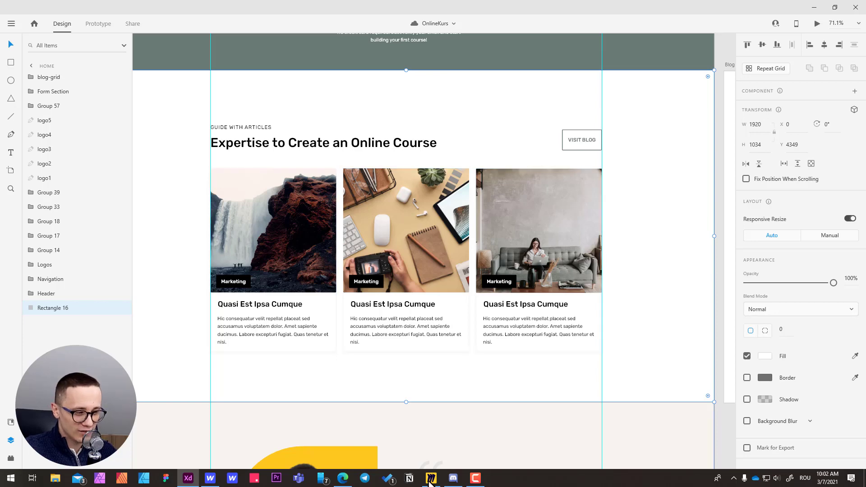
mouse_move(430, 481)
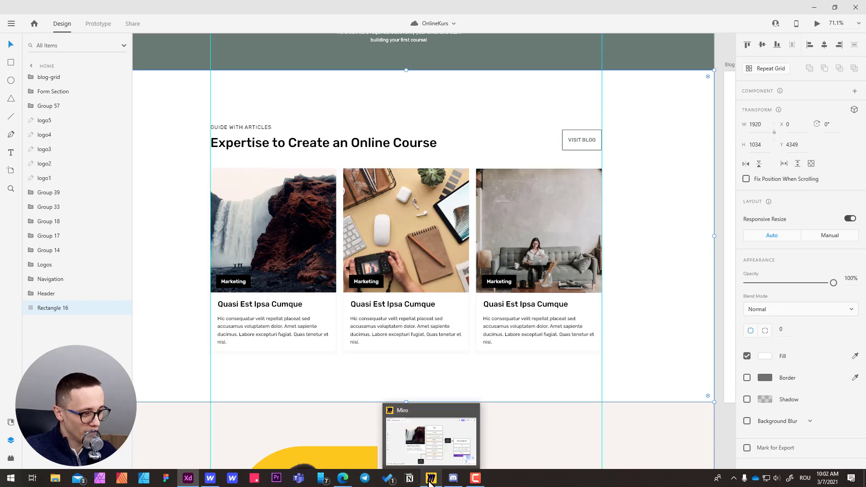
left_click(430, 480)
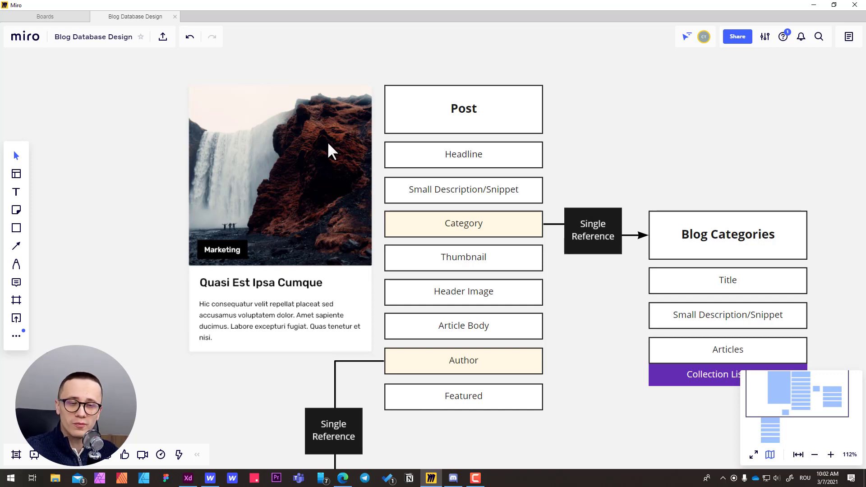
left_click_drag(319, 159, 199, 206)
key("v")
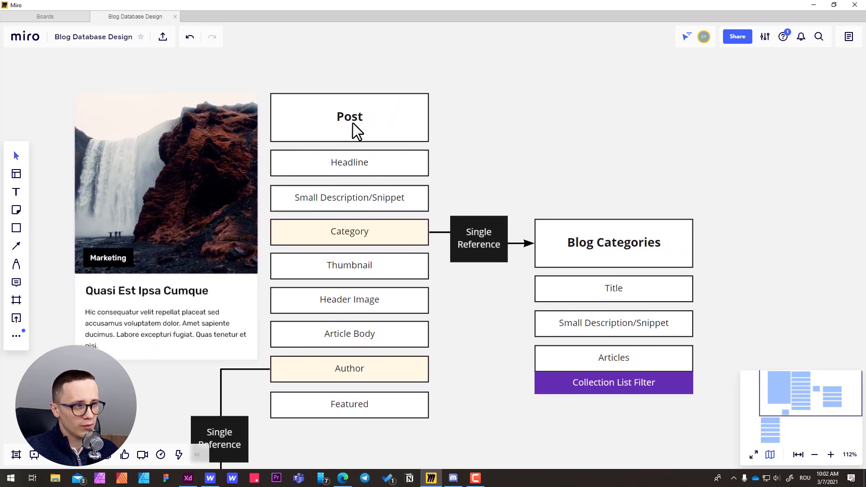
left_click_drag(352, 123, 355, 102)
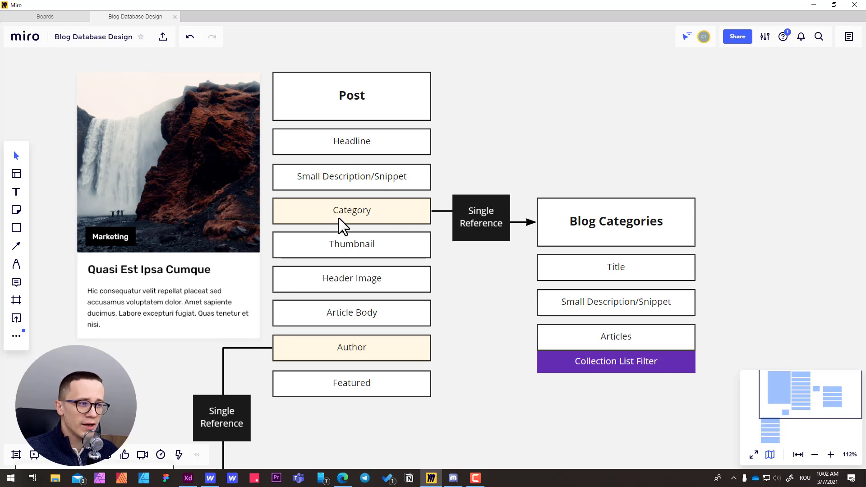
scroll(364, 201, "right", 2)
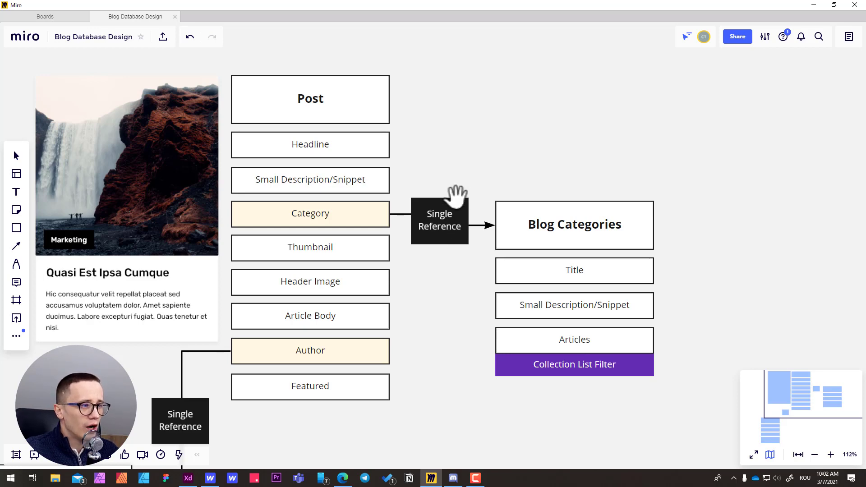
scroll(455, 193, "right", 2)
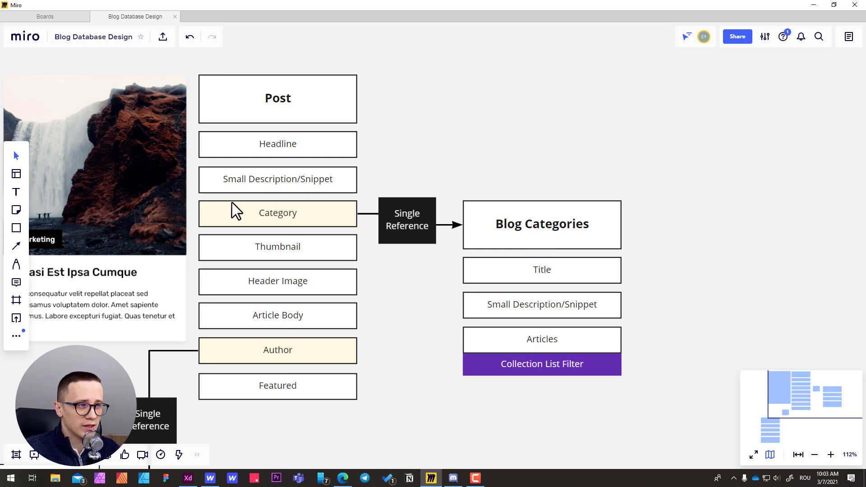
left_click_drag(193, 178, 210, 181)
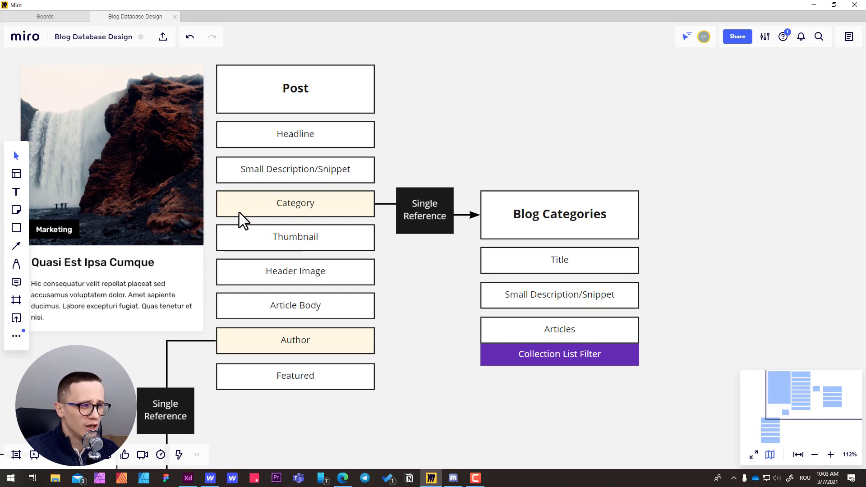
left_click_drag(244, 204, 303, 217)
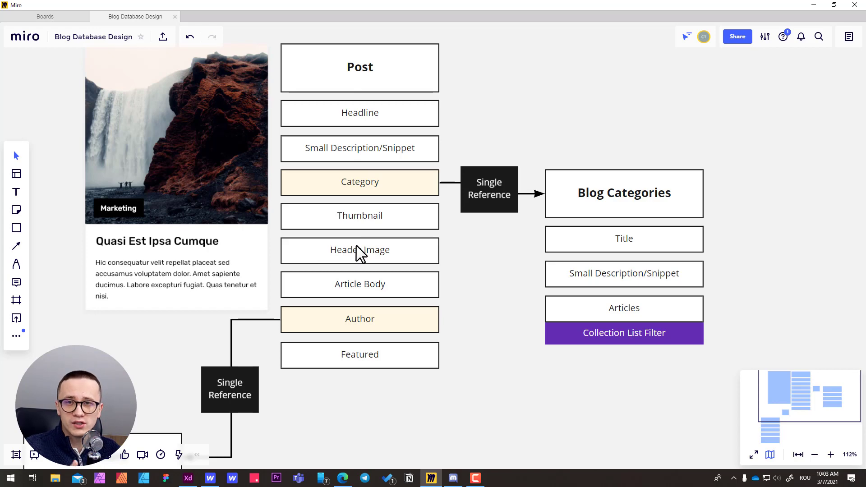
Examine the remaining Post fields, including Featured and the Author single reference to the authors collection.
scroll(332, 257, "down", 1)
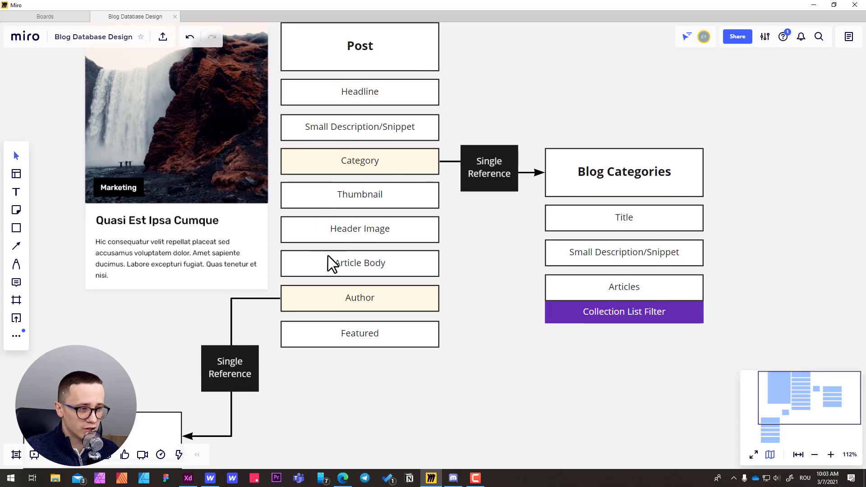
scroll(353, 288, "down", 3)
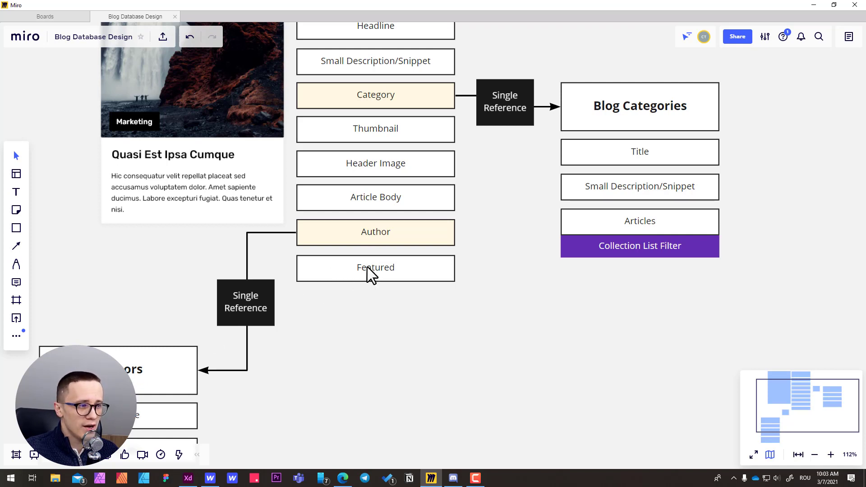
left_click_drag(352, 264, 341, 270)
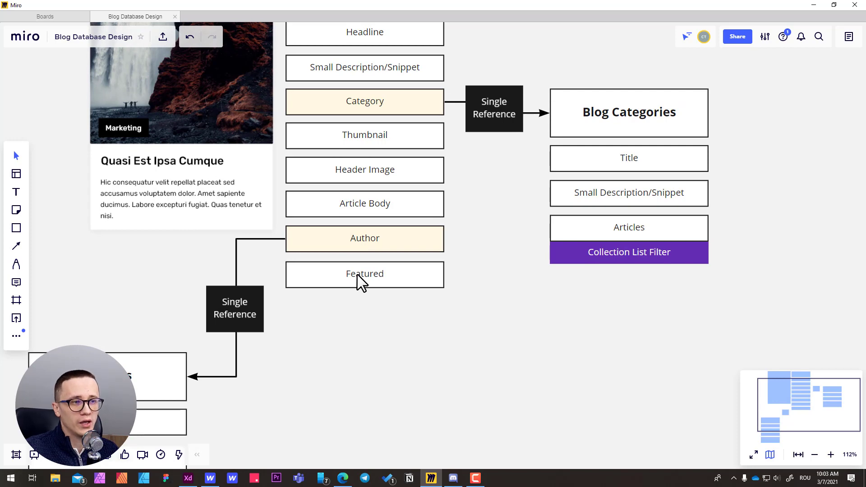
scroll(196, 170, "up", 2)
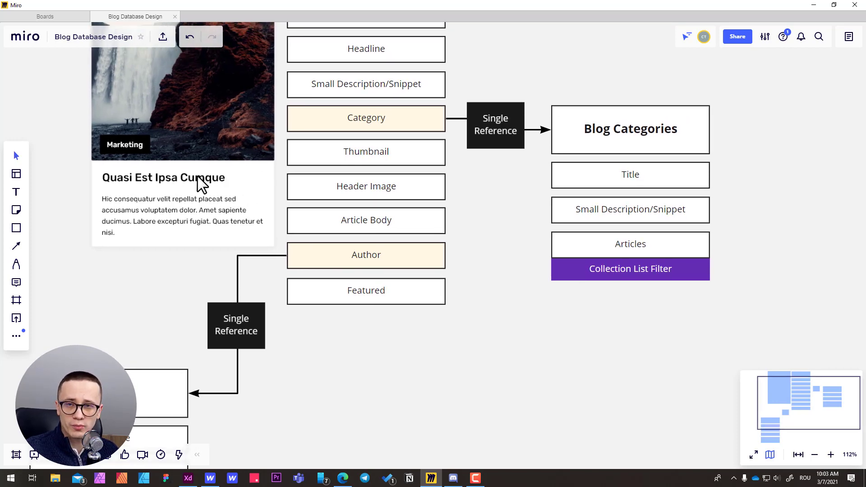
scroll(201, 169, "up", 4)
left_click_drag(299, 257, 306, 233)
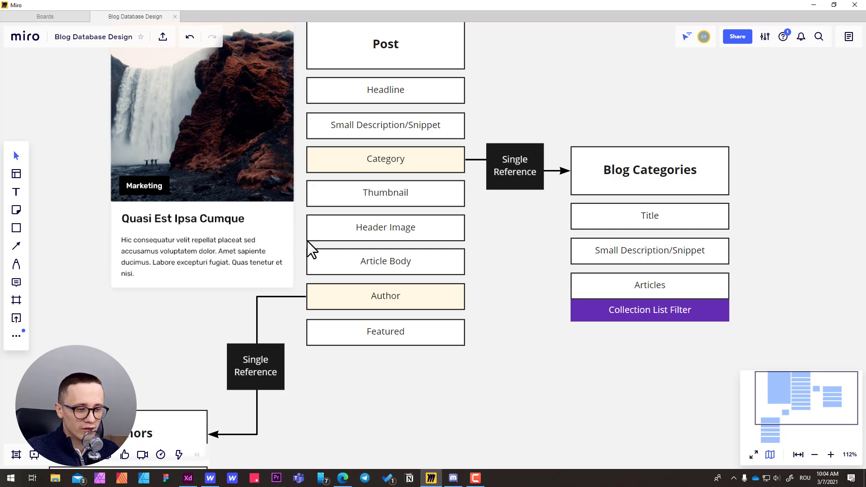
Switch to Webflow and inspect the Blog Category and Author reference fields in the Posts collection settings.
left_click(208, 481)
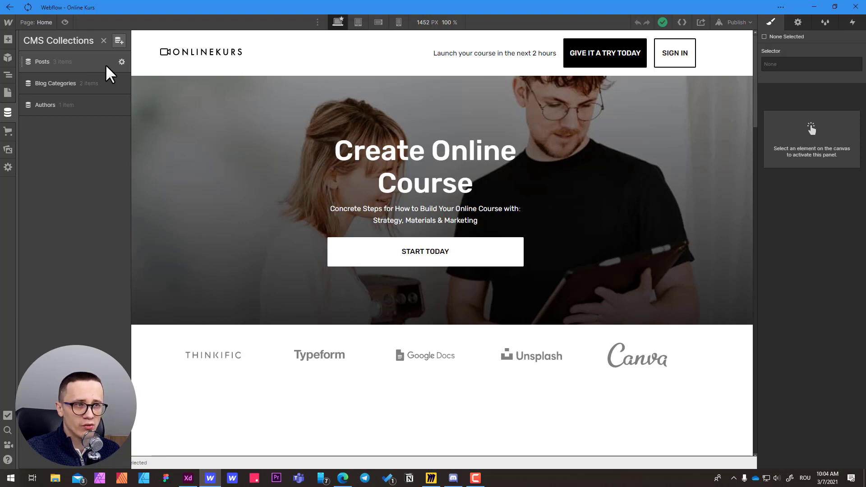
left_click(120, 63)
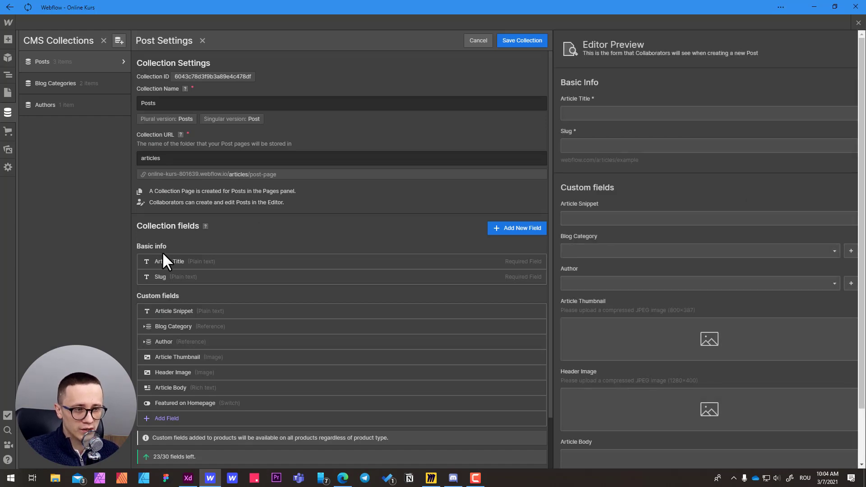
left_click(167, 325)
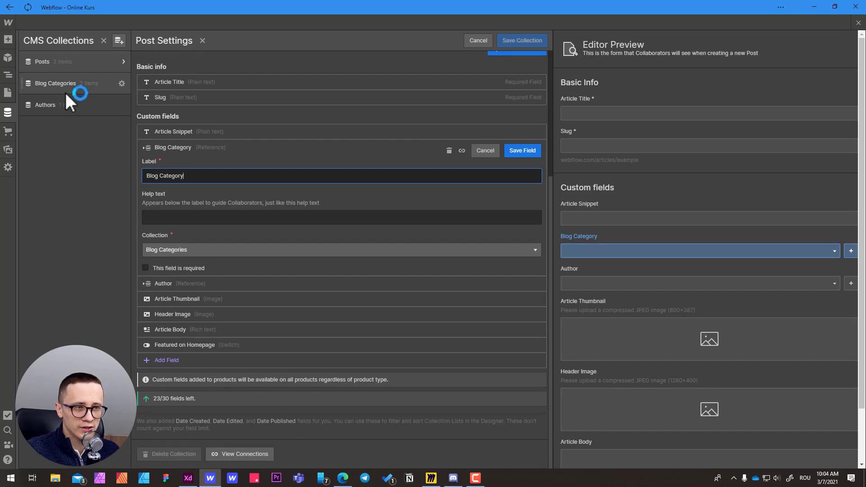
left_click(161, 283)
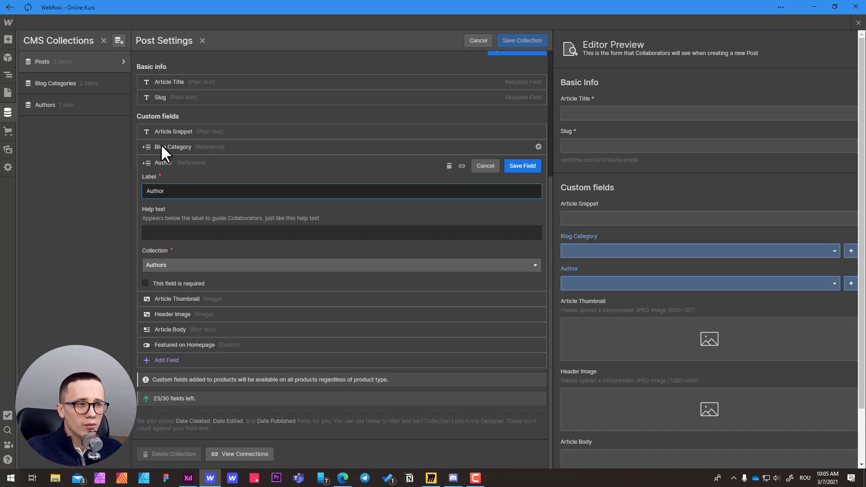
Review the items in the Blog Categories, Authors and Posts collections.
left_click(56, 85)
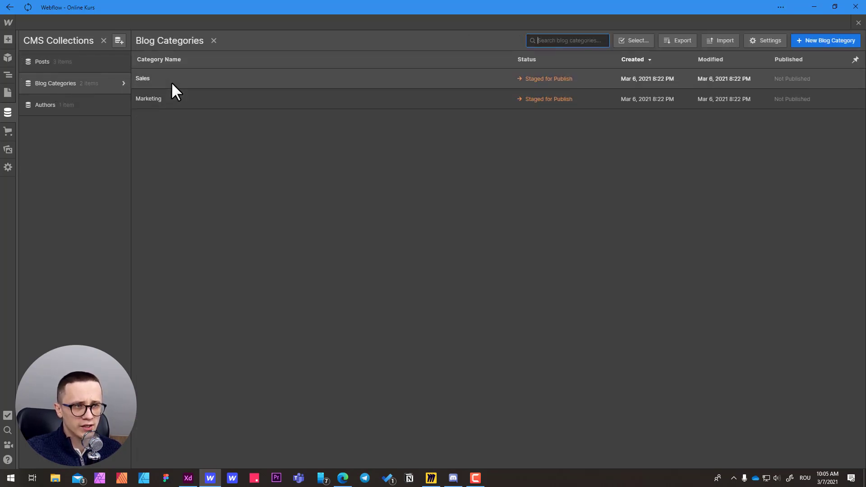
left_click(79, 106)
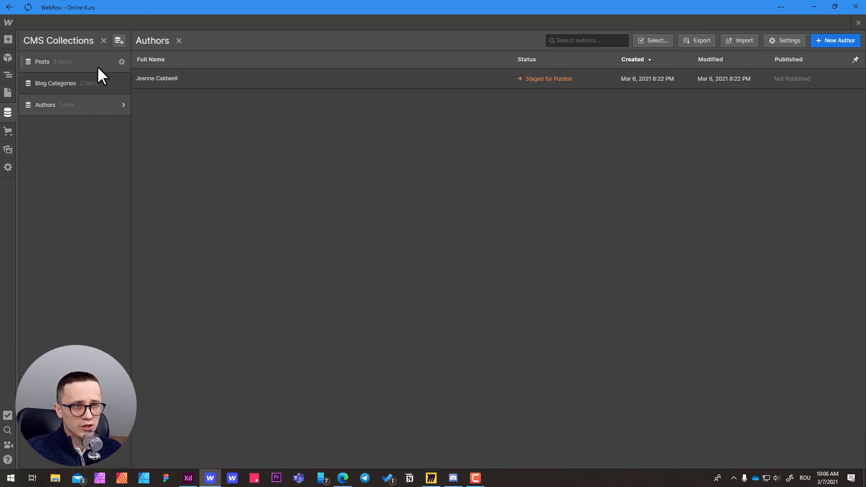
left_click(83, 66)
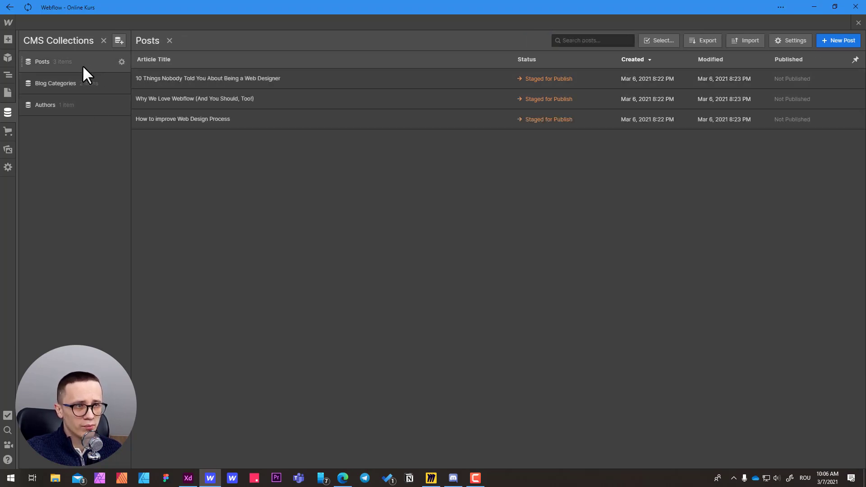
Open the post "10 Things Nobody Told You About Being a Web Designer" and check its Blog Category and Author choices.
left_click(172, 80)
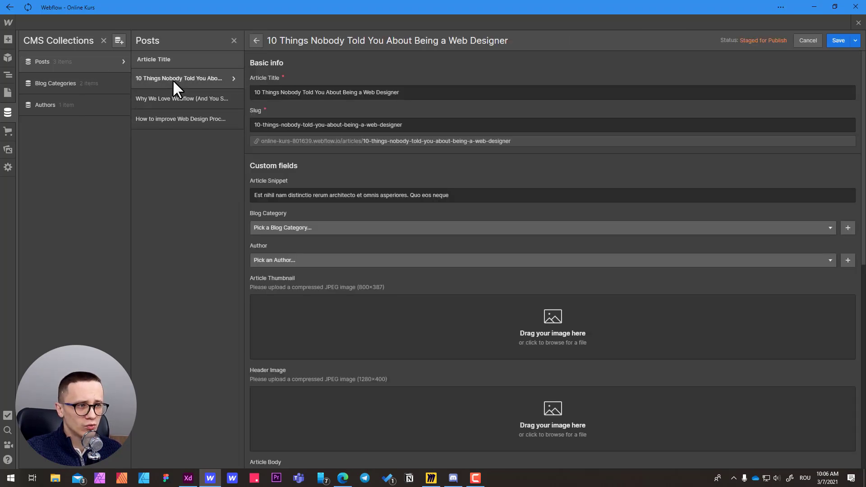
left_click(283, 227)
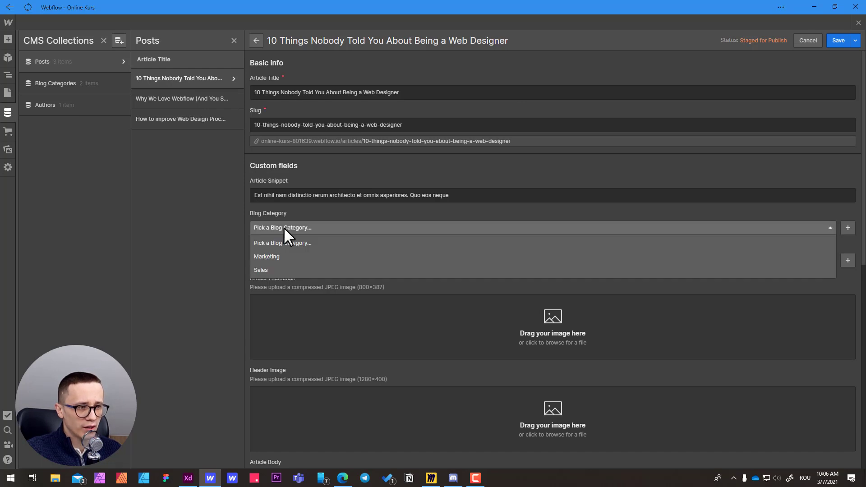
left_click(310, 209)
left_click(276, 260)
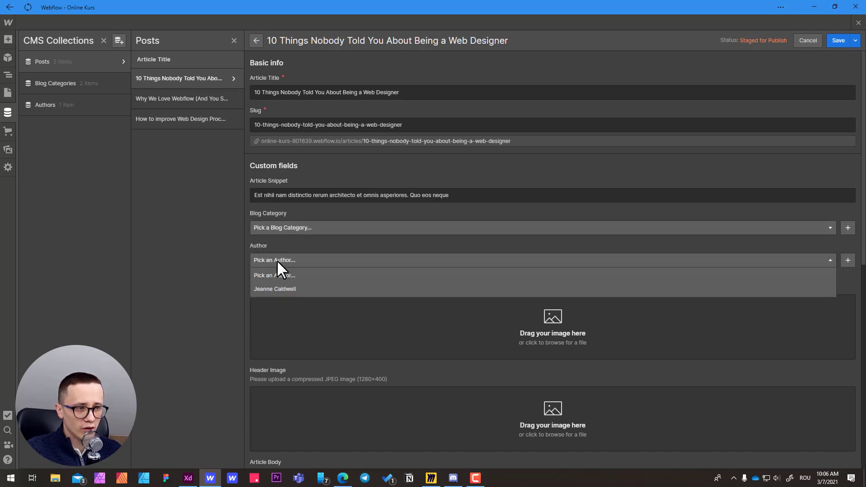
left_click(295, 241)
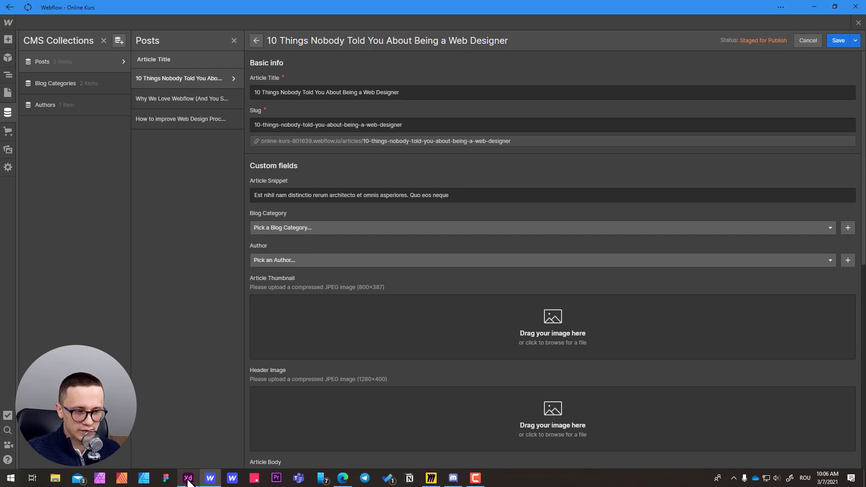
Switch to Adobe XD and compare the blog area on the Home artboard with the separate Blog Section artboard.
mouse_move(188, 482)
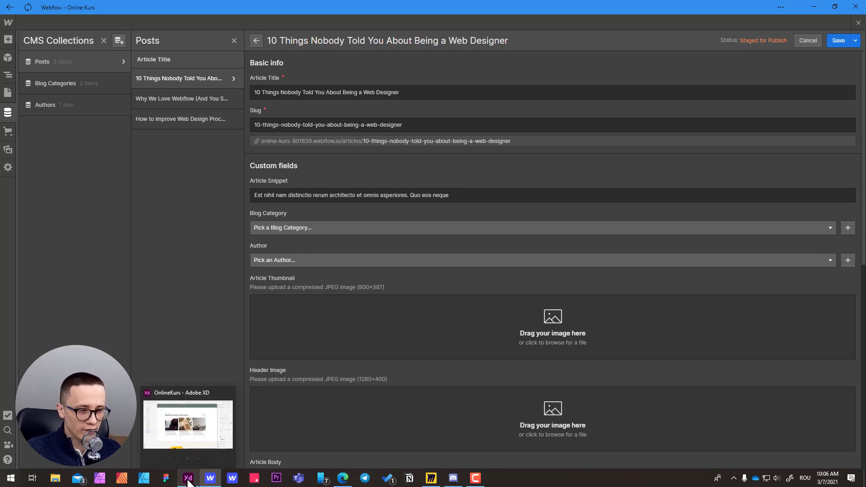
left_click(188, 482)
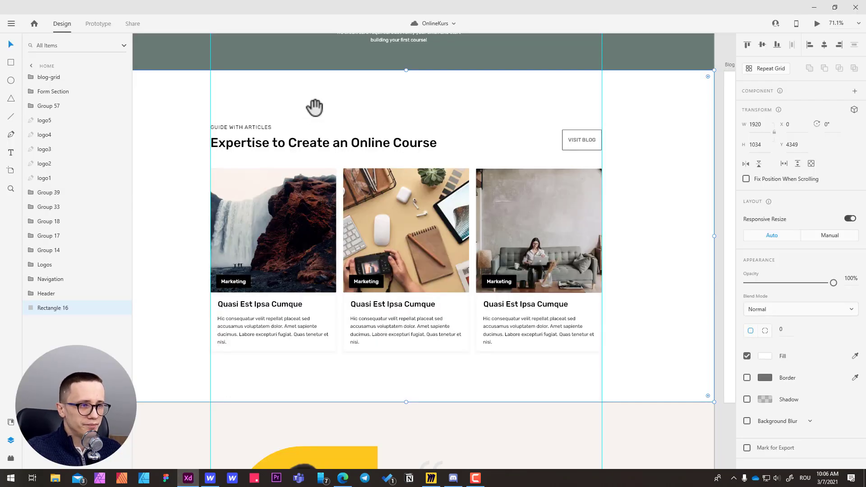
left_click_drag(313, 106, 272, 110)
left_click_drag(352, 125, 351, 125)
left_click(233, 149)
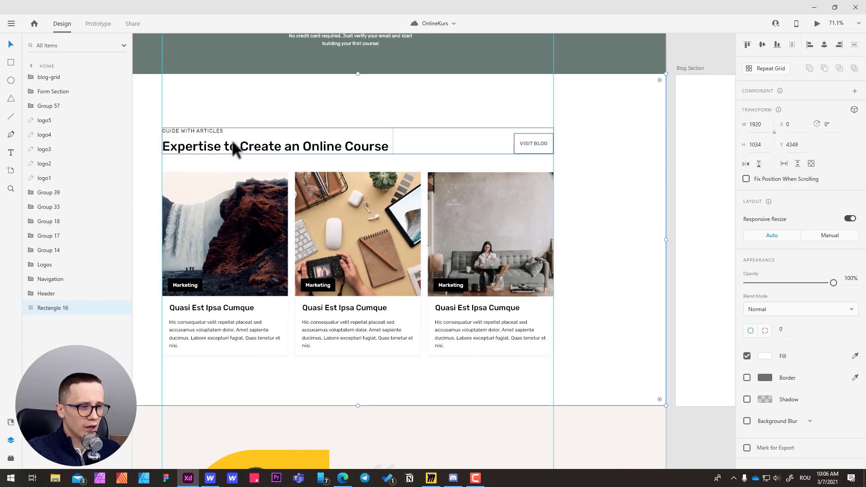
left_click_drag(459, 108, 432, 116)
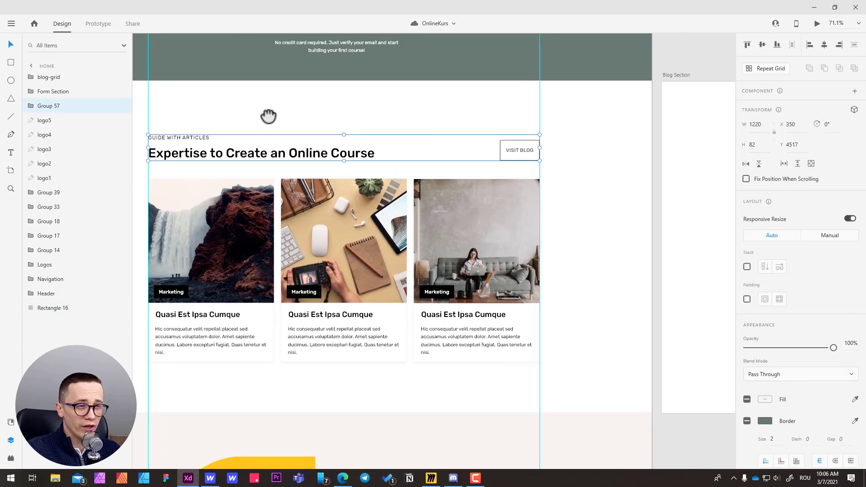
left_click_drag(336, 111, 346, 110)
left_click_drag(404, 120, 359, 114)
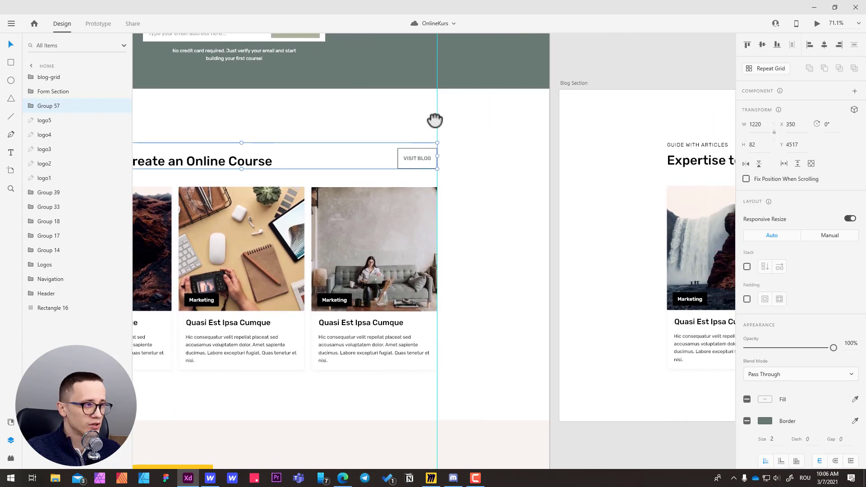
left_click_drag(434, 120, 235, 129)
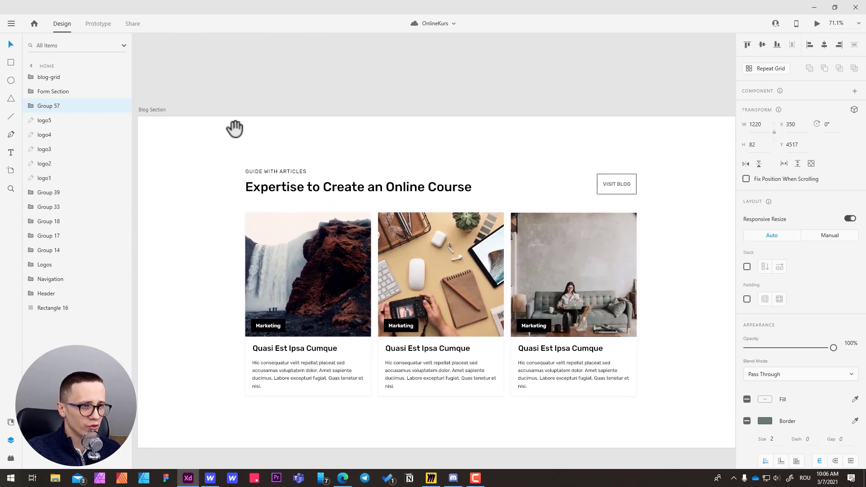
key("Escape")
Inspect the section-top and blog-grid groups of the Blog Section artboard by selecting each one.
left_click_drag(342, 108, 293, 108)
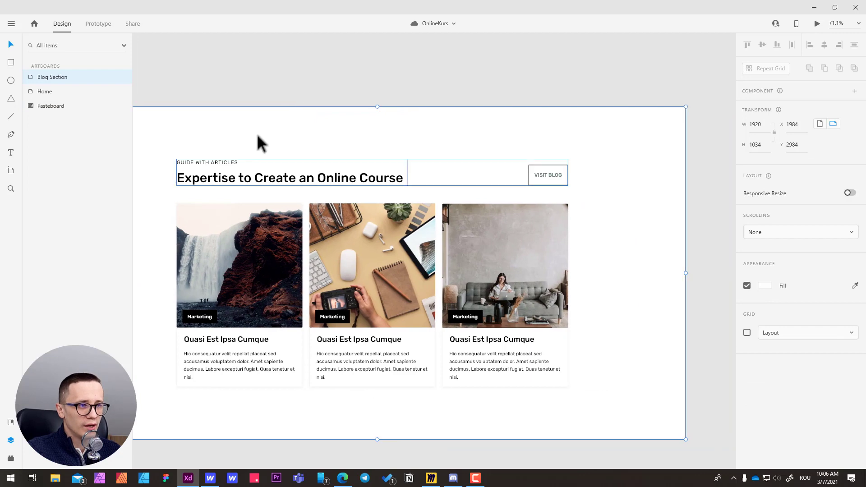
left_click_drag(236, 137, 259, 156)
left_click(243, 178)
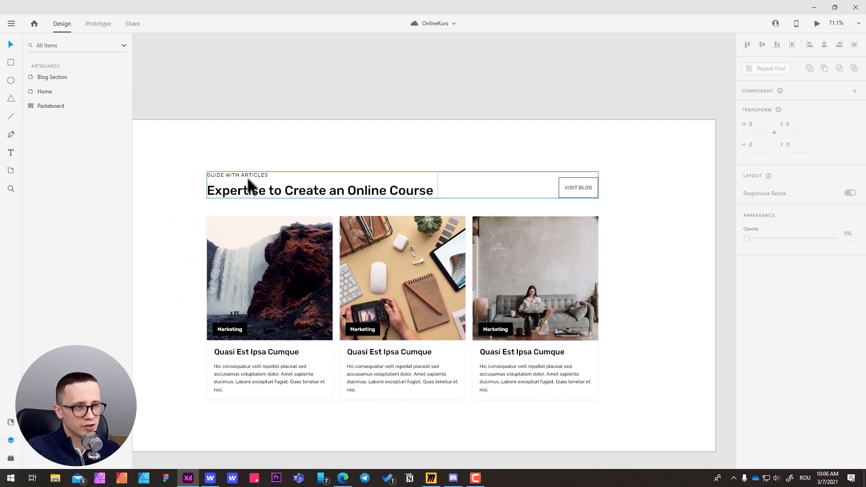
left_click(234, 189)
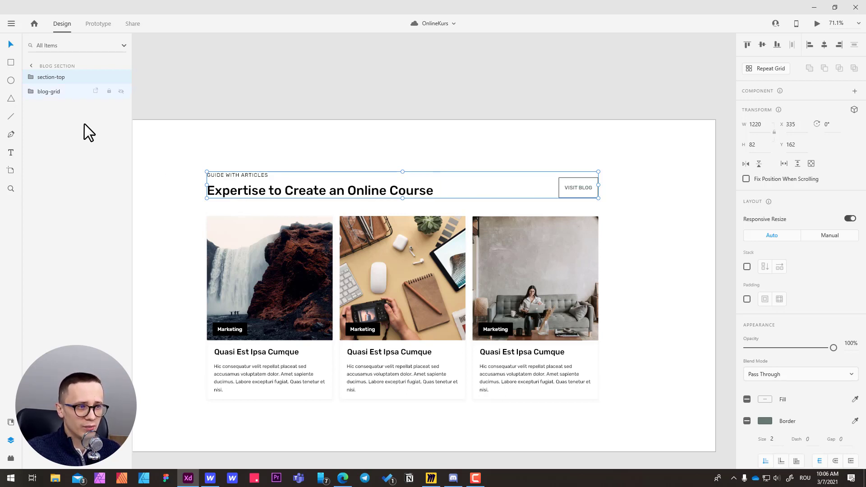
left_click(51, 90)
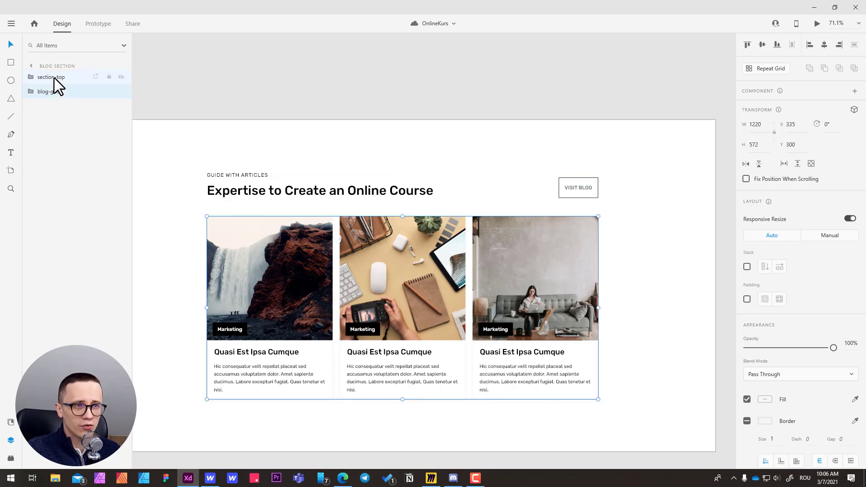
Group section-top and blog-grid together on the Blog Section artboard and name the new group container.
left_click(53, 77, "shift")
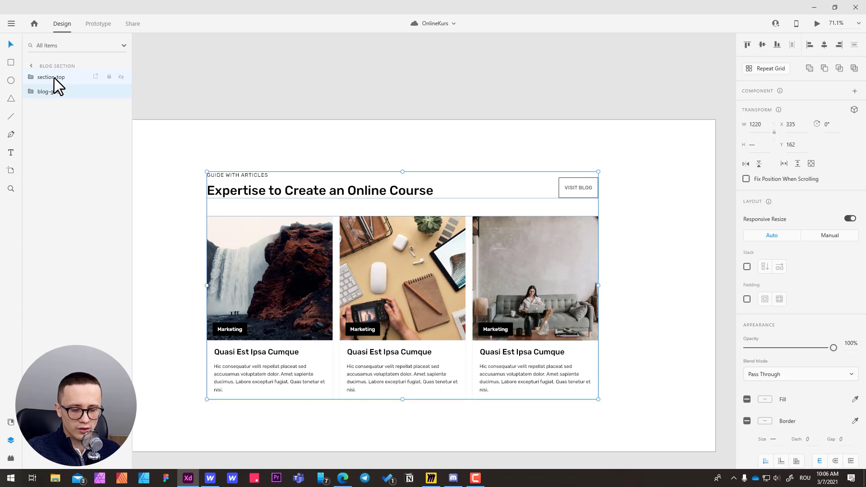
key("ctrl+g")
double_click(51, 77)
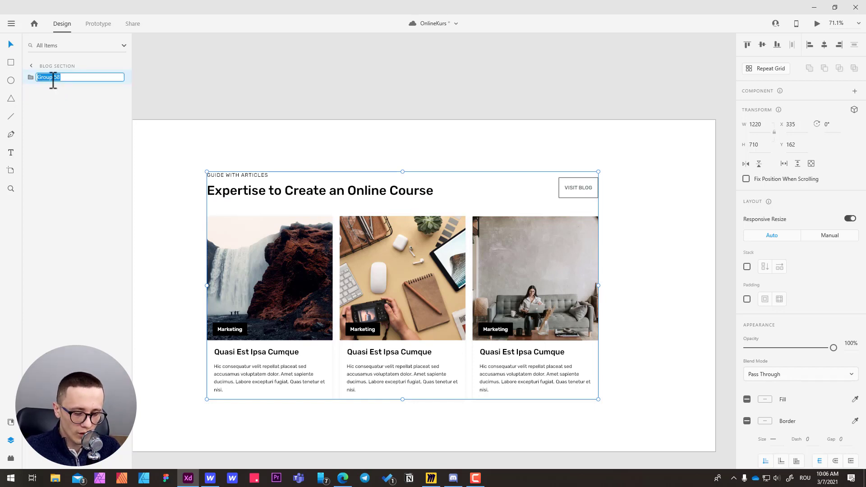
type("blog-se")
key("Escape")
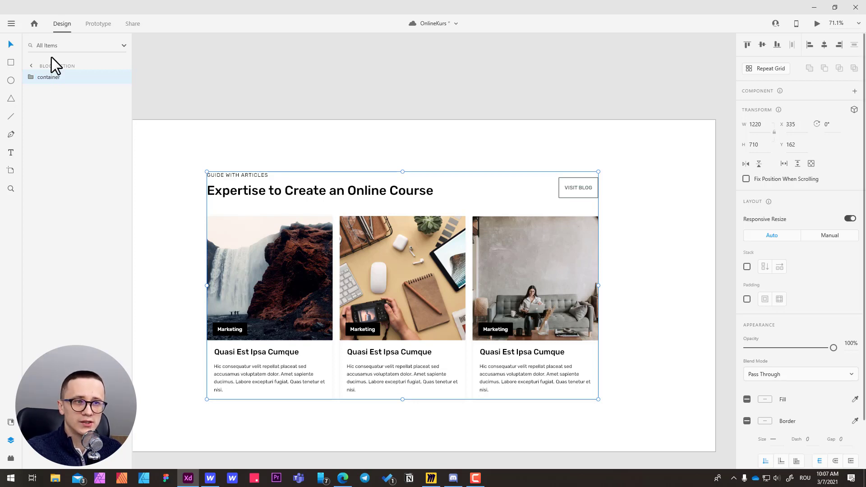
Inspect the section-top and blog-grid groups inside container, and save the document.
left_click(29, 77)
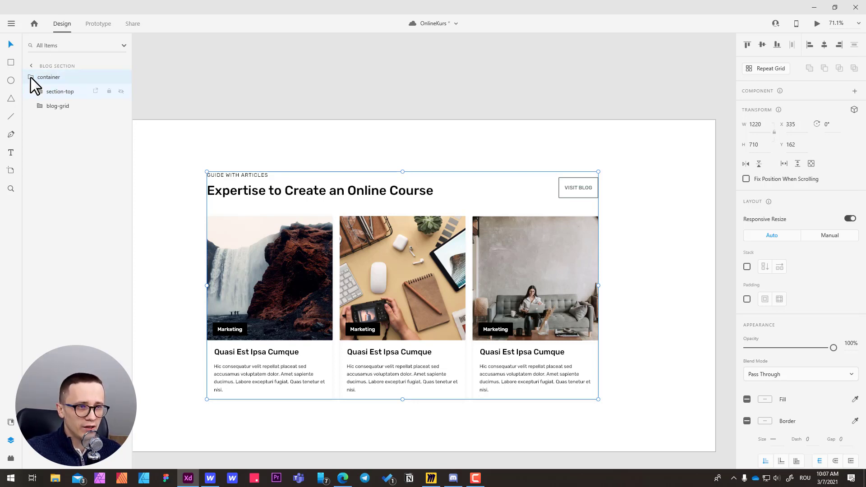
left_click(53, 93)
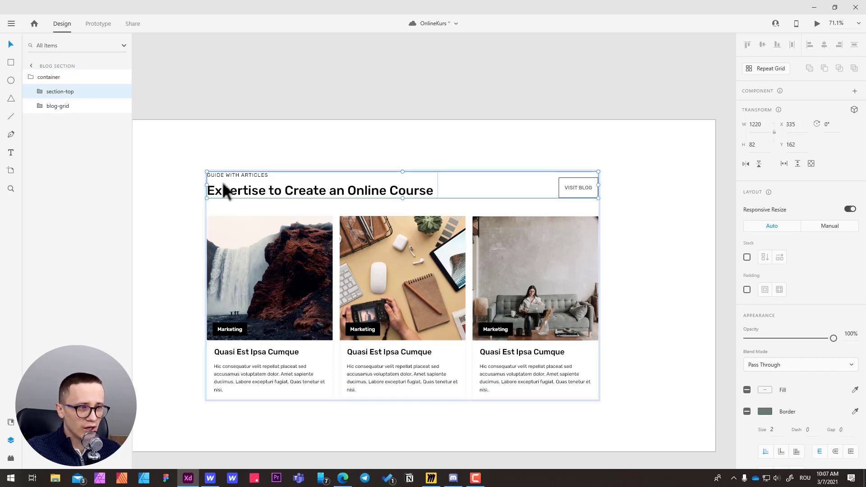
left_click(58, 107)
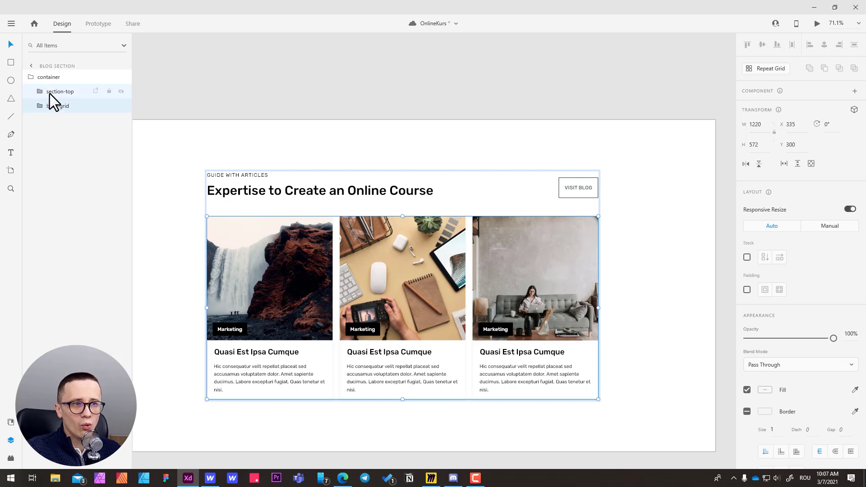
left_click(50, 93)
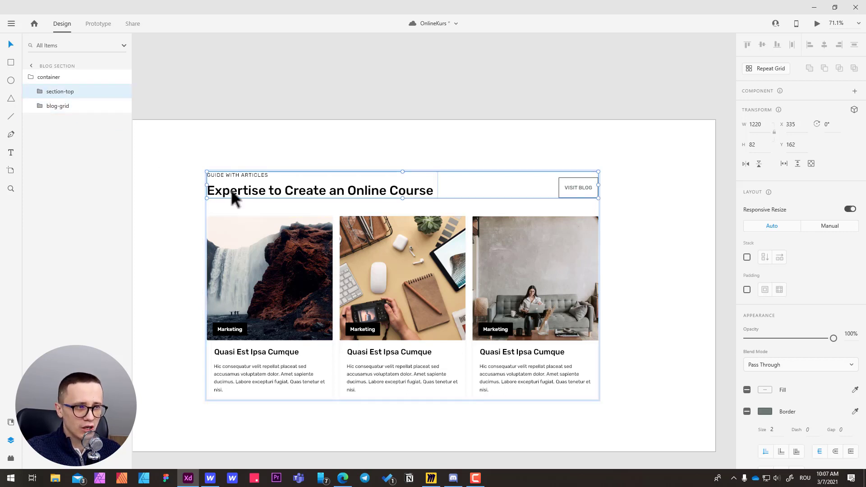
left_click_drag(229, 186, 235, 180)
key("ctrl+z")
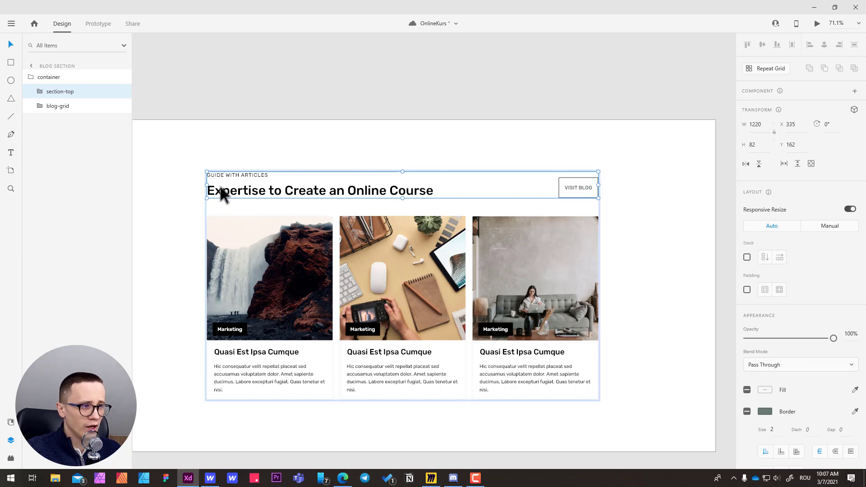
left_click(58, 106)
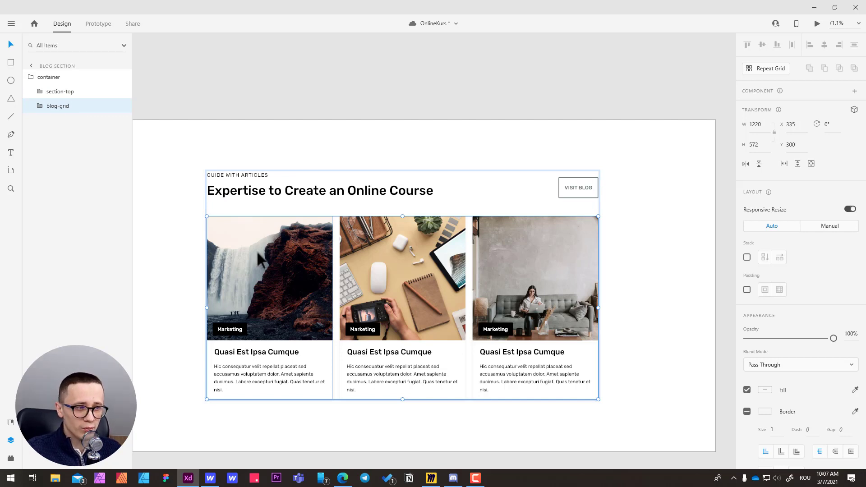
key("ctrl+s")
Inspect the blog-card-top and blog-card-content groups of the first blog-card in blog-grid.
double_click(259, 281)
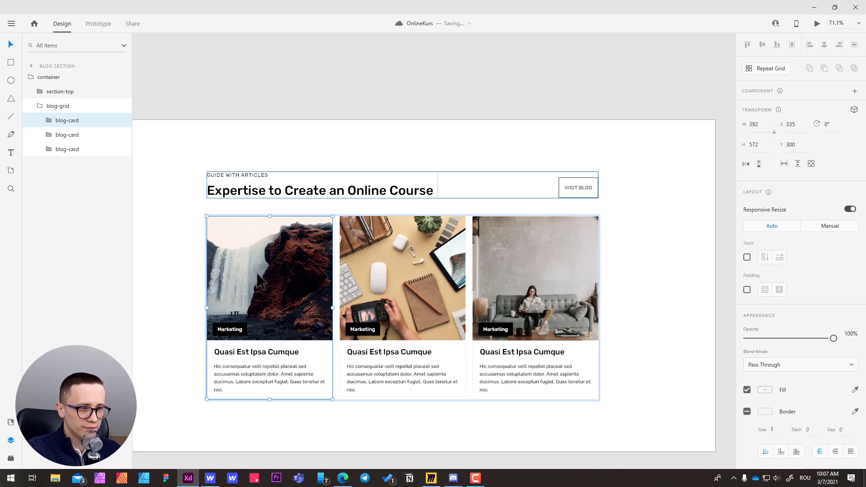
double_click(255, 269)
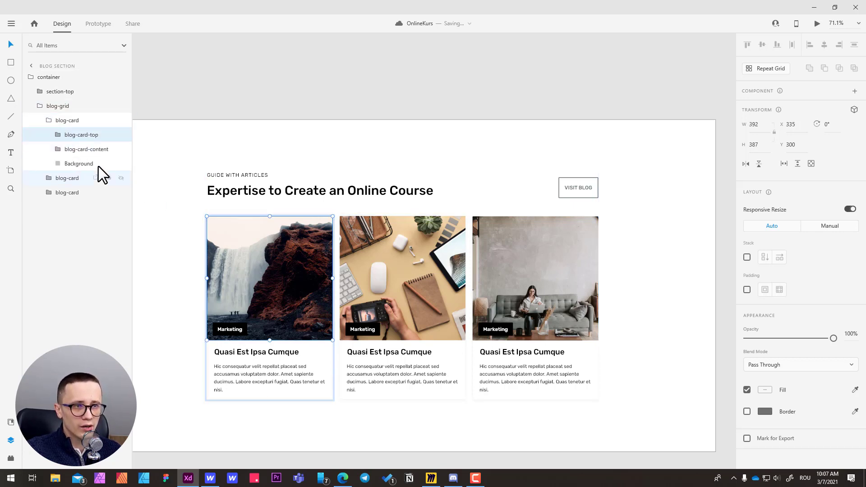
left_click_drag(248, 272, 241, 266)
key("ctrl+z")
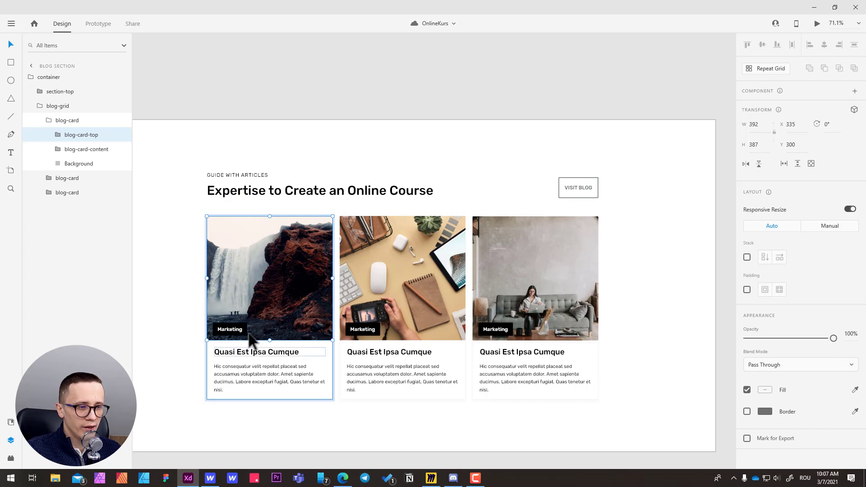
left_click(231, 354)
mouse_move(231, 352)
left_mouse_down()
mouse_move(229, 377)
mouse_move(233, 363)
left_mouse_up()
key("ctrl+z")
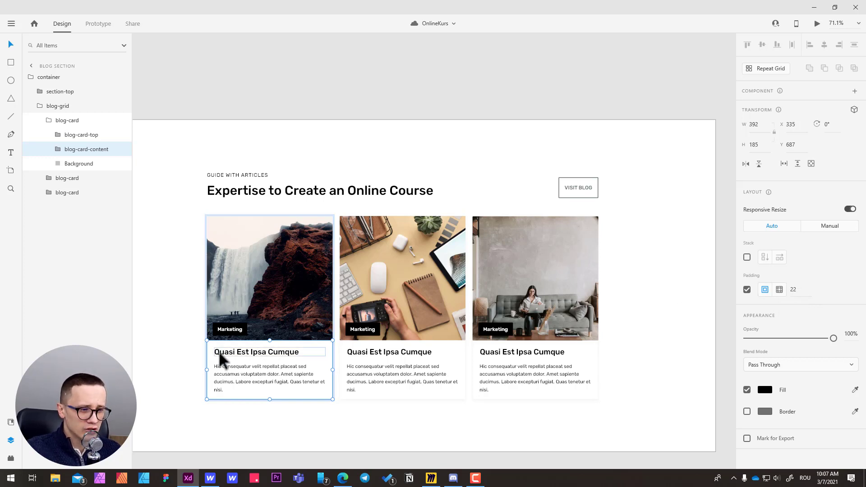
mouse_move(221, 354)
left_mouse_down()
mouse_move(214, 359)
mouse_move(228, 365)
mouse_move(220, 363)
left_mouse_up()
key("ctrl+z")
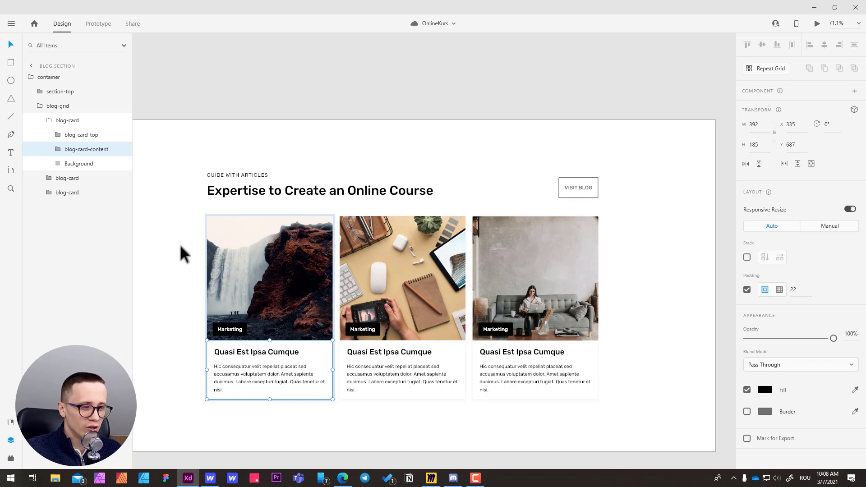
Examine the title and description text layers in the first card's blog-card-content, and reselect the whole blog-grid.
mouse_move(229, 351)
left_mouse_down()
mouse_move(238, 370)
mouse_move(241, 358)
left_mouse_up()
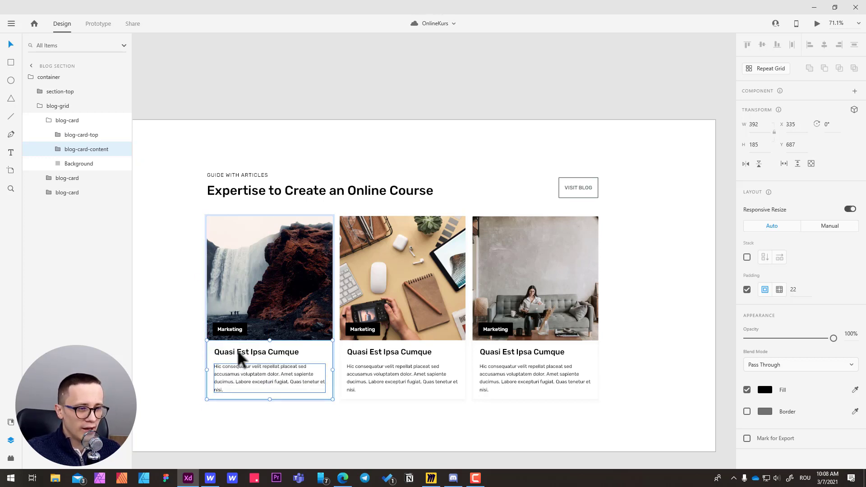
double_click(228, 352)
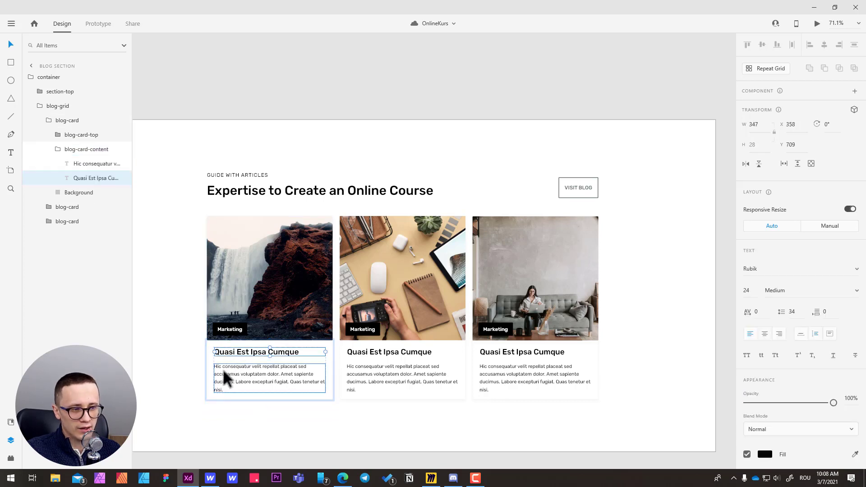
left_click(223, 381)
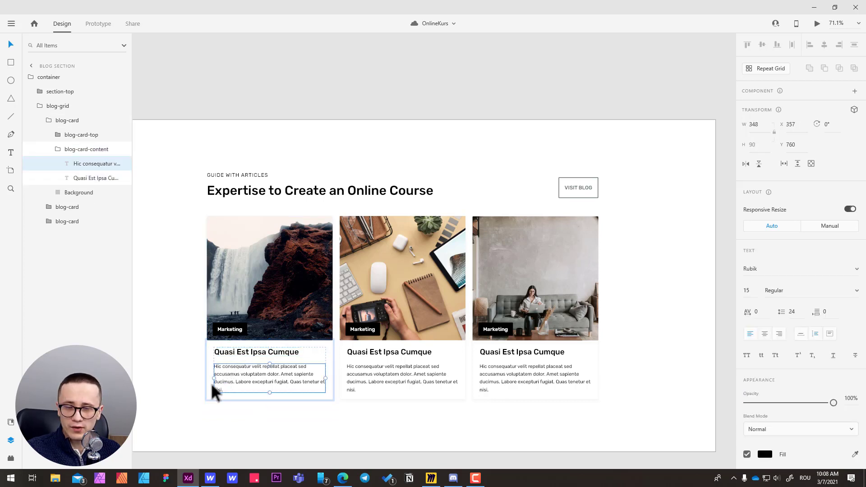
left_click(178, 322)
left_click_drag(332, 246, 325, 254)
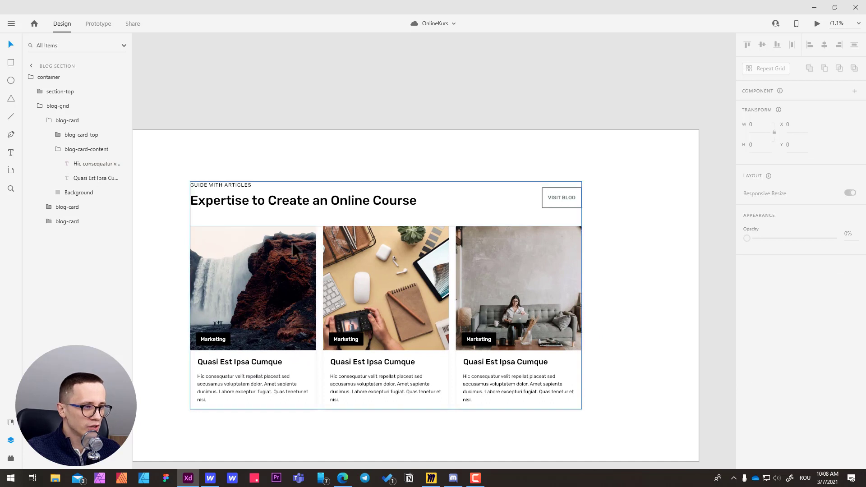
scroll(291, 250, "left", 2)
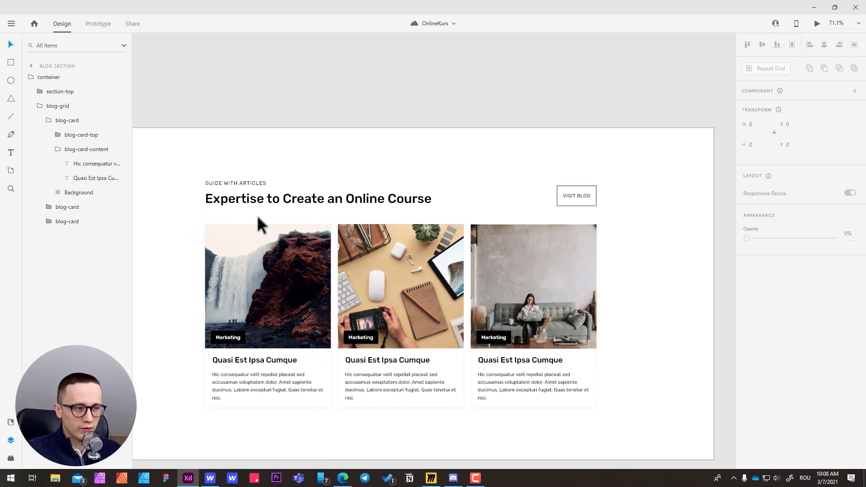
double_click(294, 267)
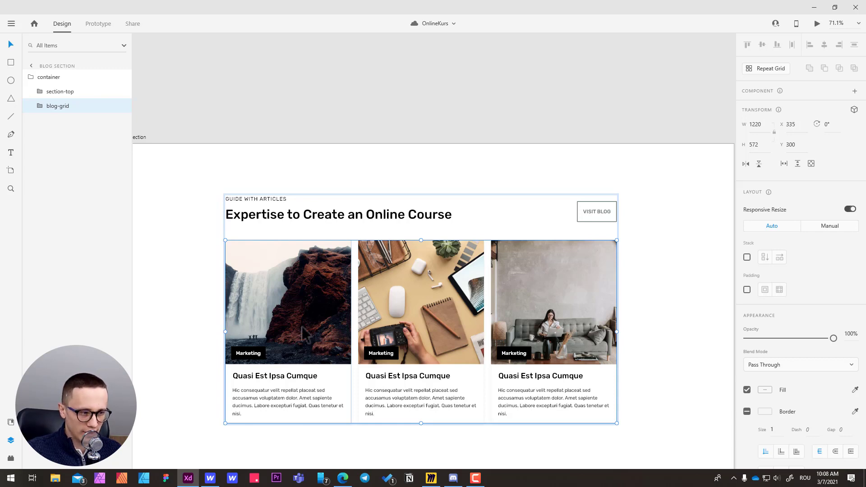
Switch to Webflow and close the open post and the CMS Collections view to return to the Home page canvas.
left_click(210, 477)
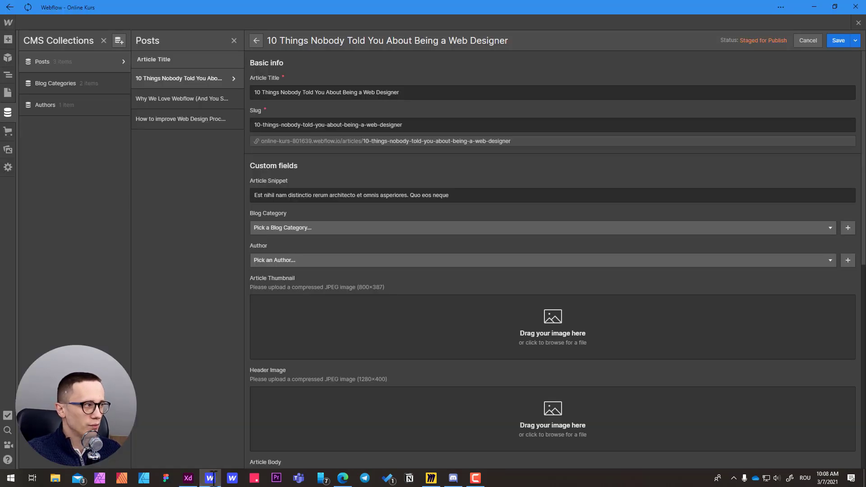
left_click(799, 41)
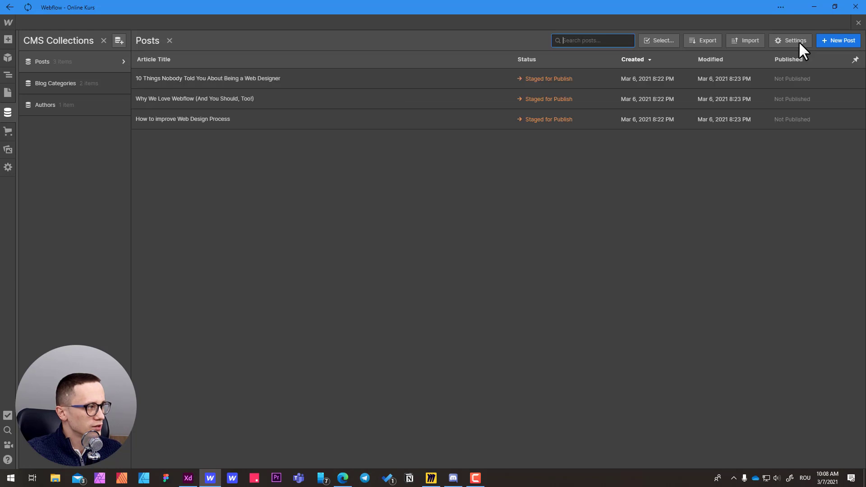
left_click(857, 23)
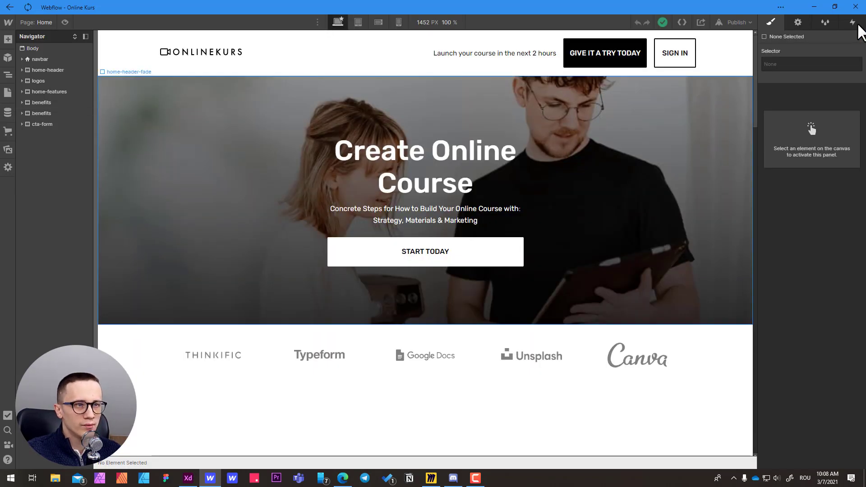
Add a Section element inside Body, below the cta-form section of the Home page.
left_click(49, 50)
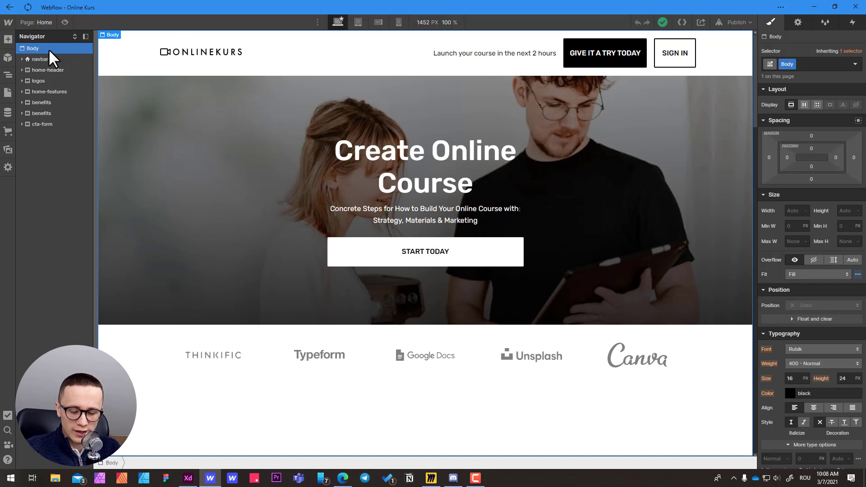
key("ctrl+e")
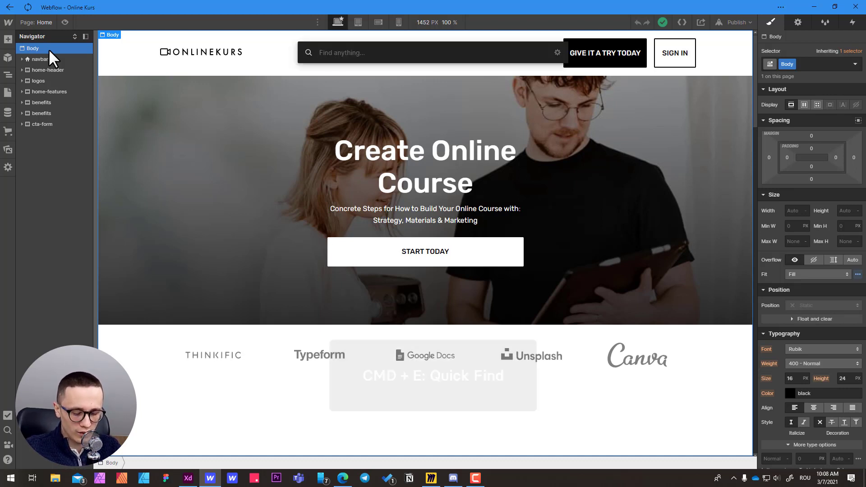
type("sec")
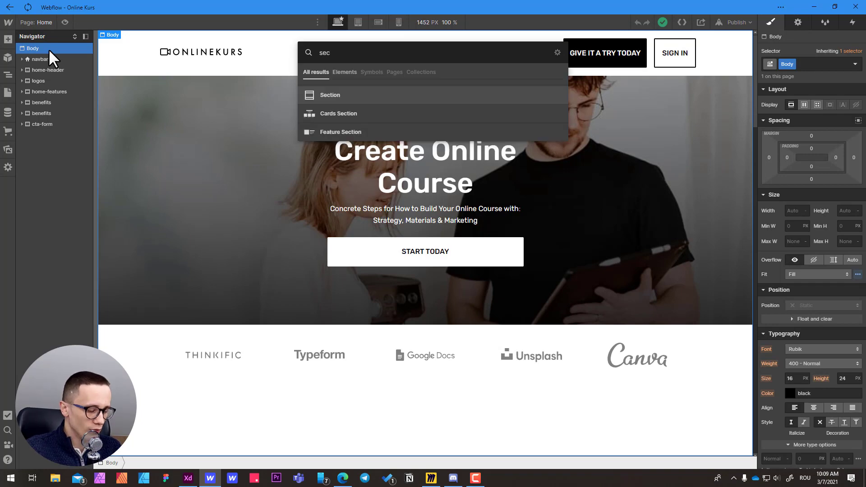
key("Return")
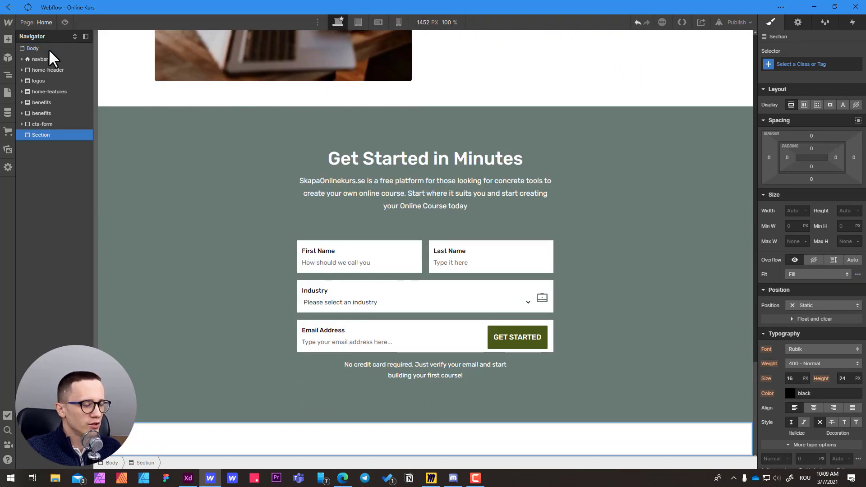
Set the HTML tag of the new section element to Section.
left_click(796, 22)
left_click(794, 66)
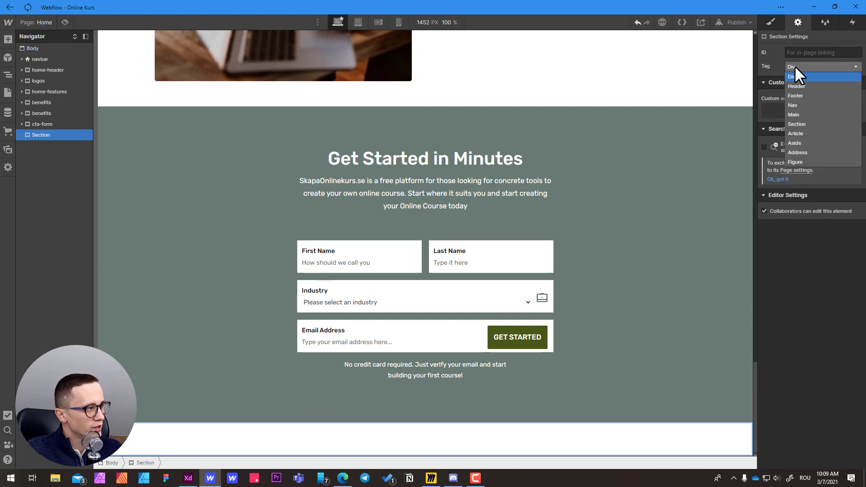
left_click(798, 123)
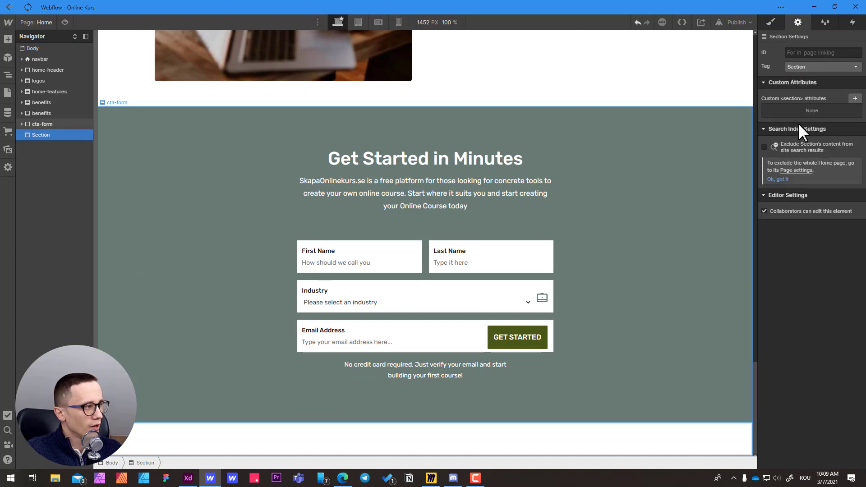
left_click(764, 22)
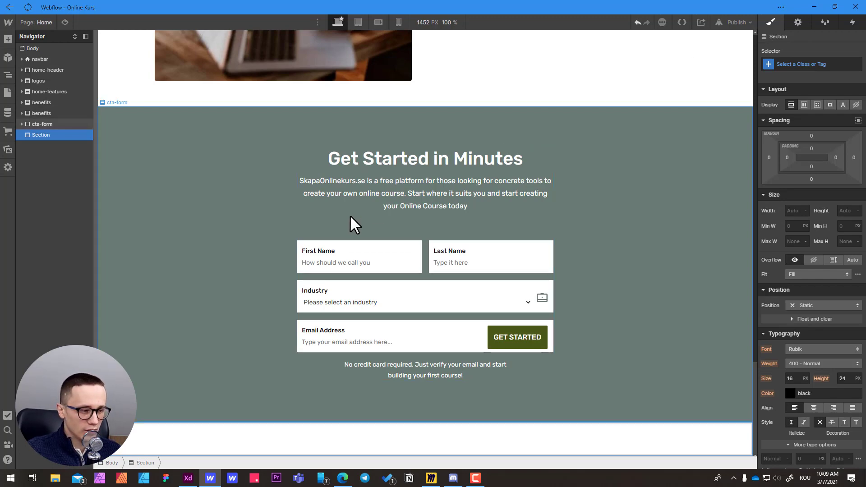
Switch to Adobe XD and check the name of the blog artboard by selecting it.
left_click(188, 478)
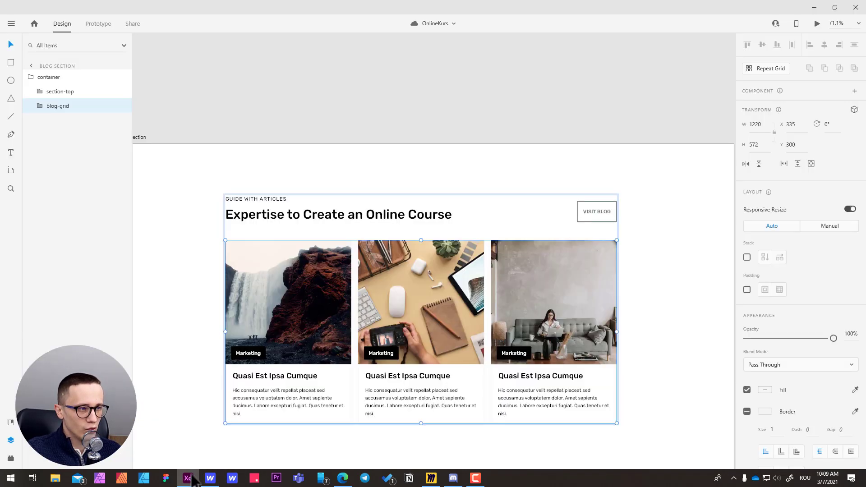
left_click(264, 115)
left_click_drag(201, 113, 293, 129)
left_click(256, 144)
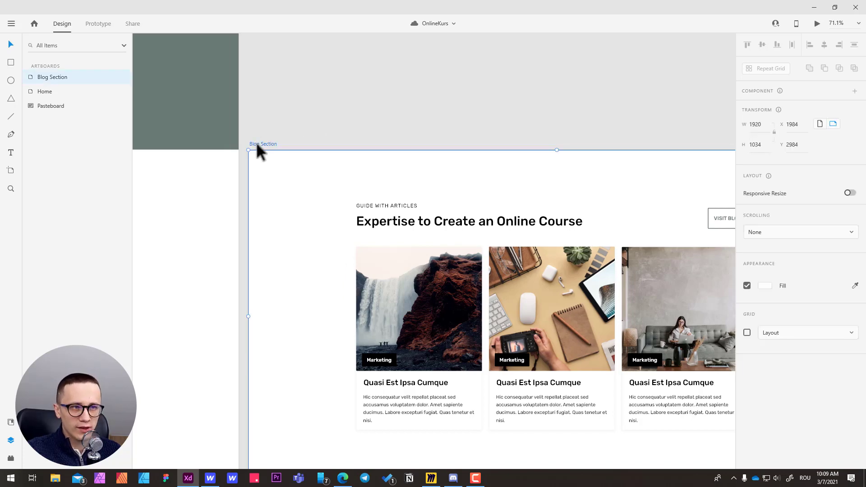
Switch back to Webflow and give the new section the class blog.
key("alt+Tab")
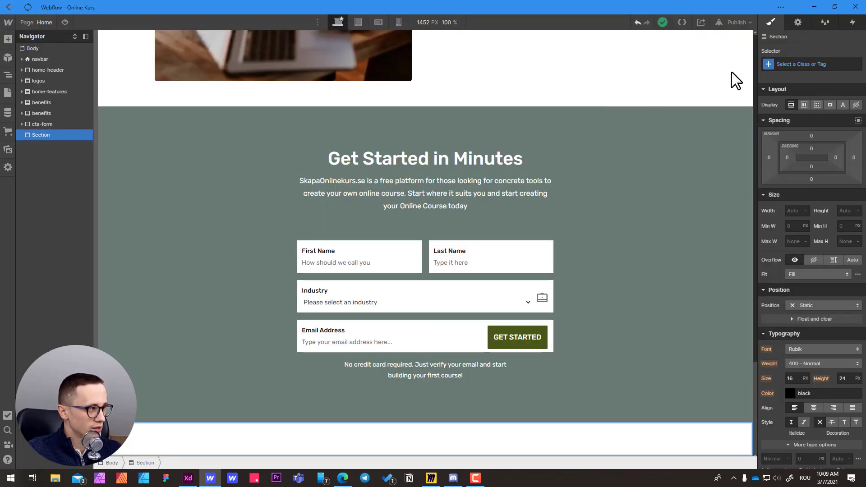
left_click(791, 63)
type("blog")
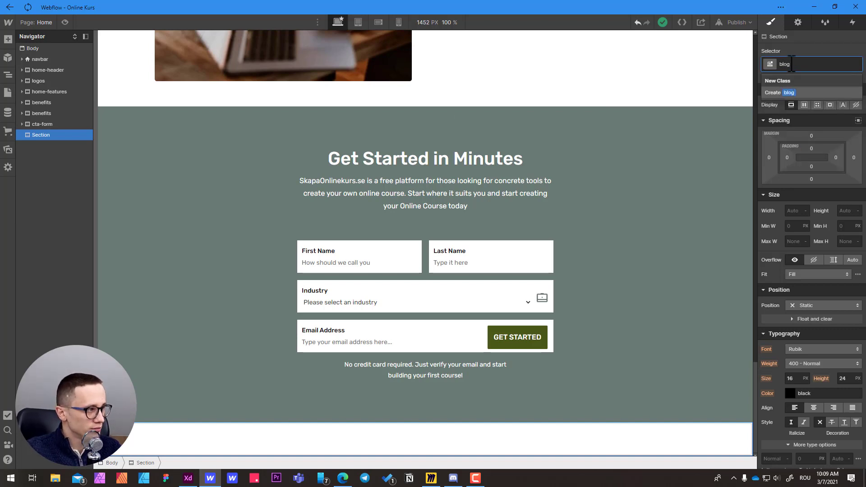
key("Return")
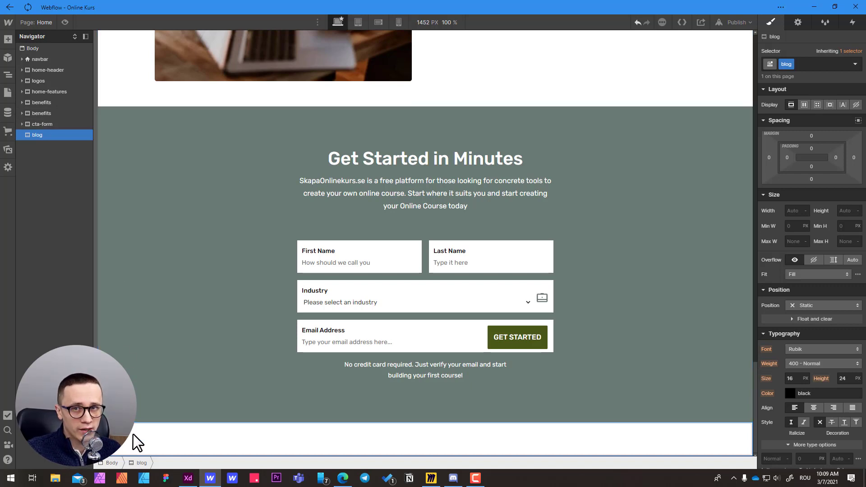
Switch to Adobe XD and inspect the container group of the Blog Section artboard and its section-top and blog-grid groups.
key("alt+Tab")
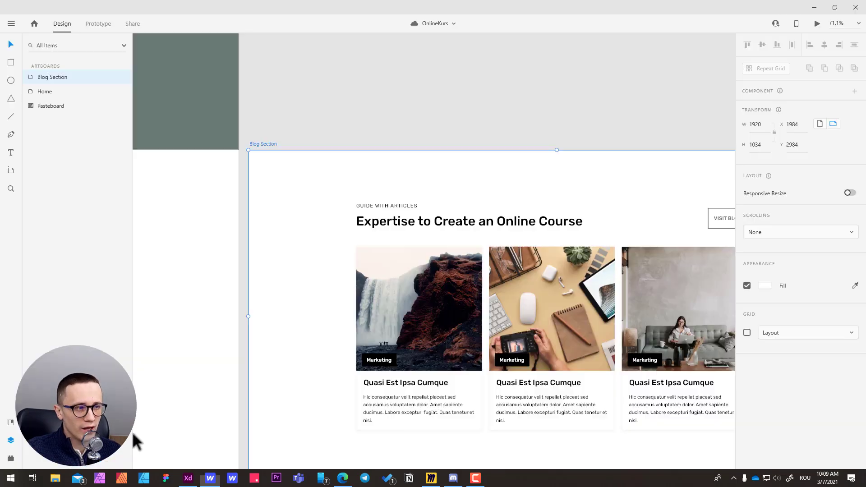
left_click_drag(462, 194, 351, 174)
left_click(332, 207)
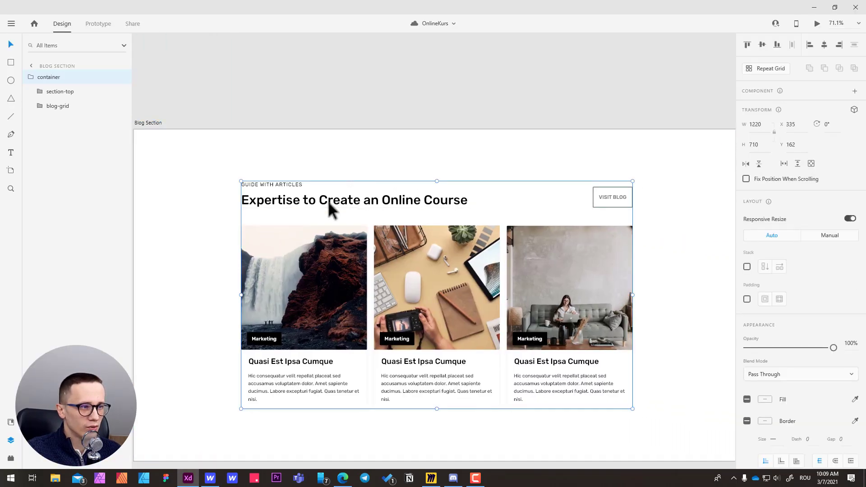
left_click(52, 92)
left_click(50, 106)
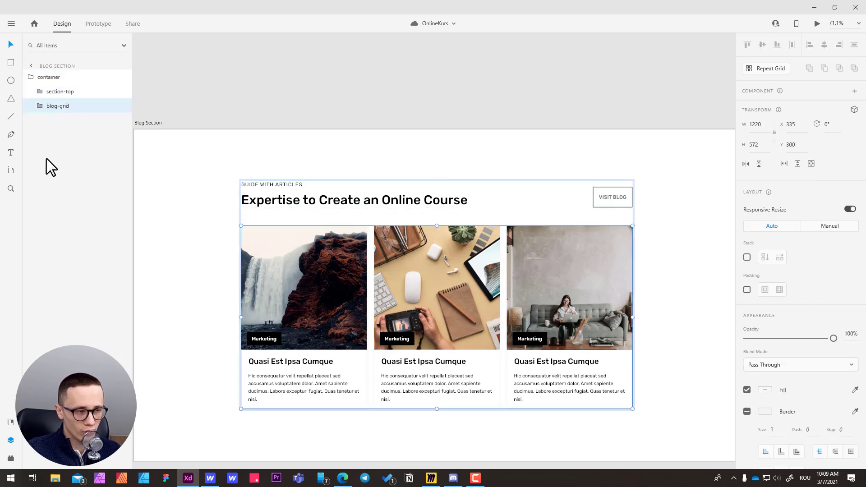
Switch back to Webflow and add a Div Block inside the blog section.
key("alt+Tab")
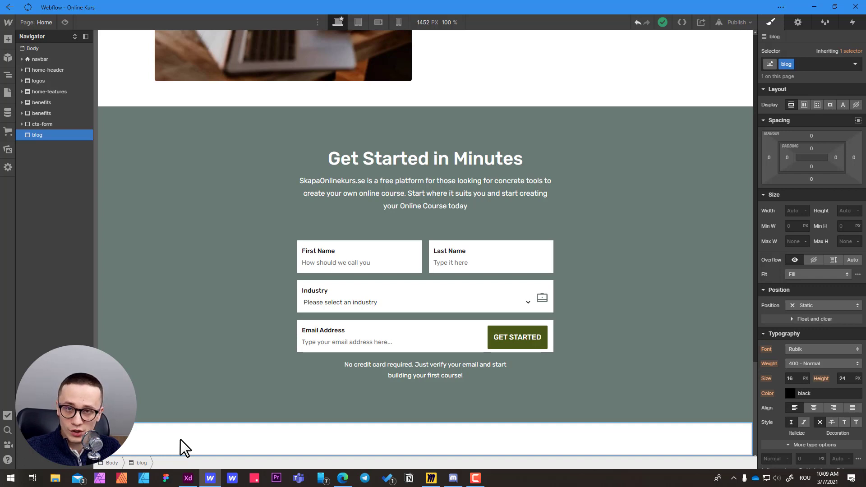
key("ctrl+e")
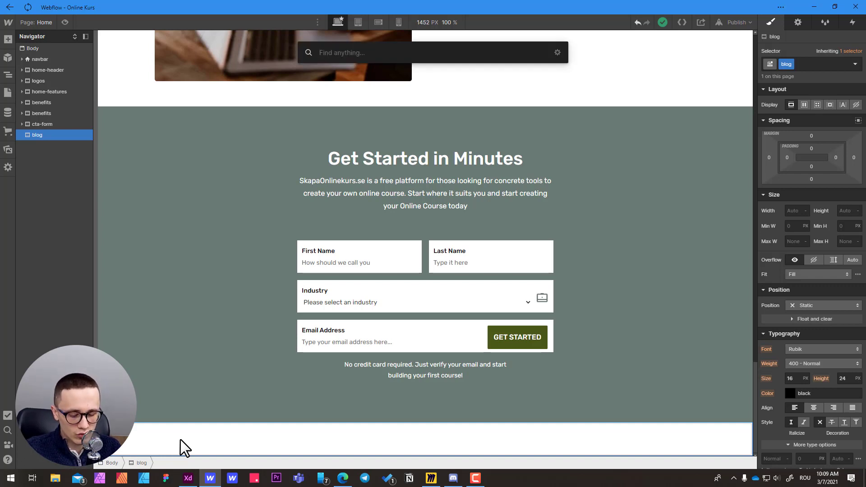
type("div")
key("Return")
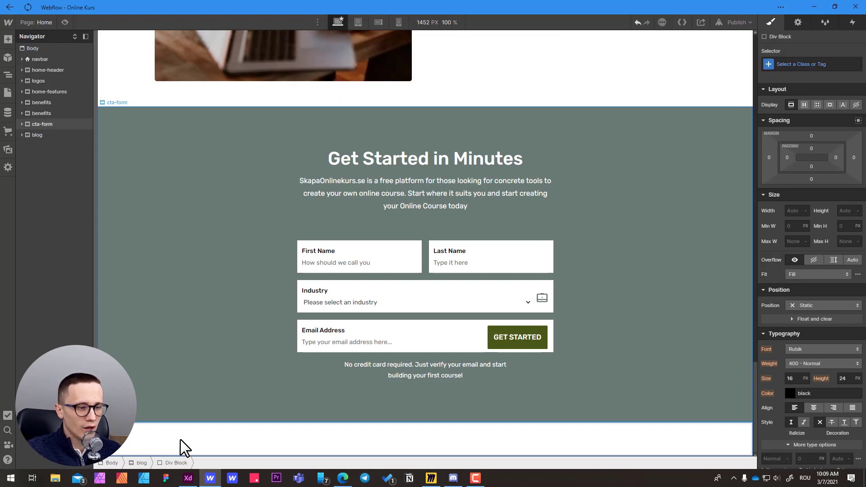
Check the outer group's name in Adobe XD and assign the existing class container to the new Div Block in Webflow.
left_click(795, 64)
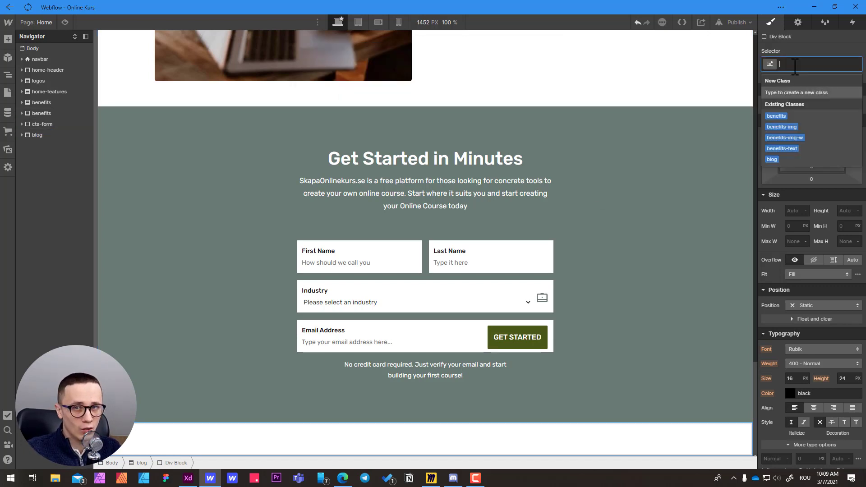
key("alt+Tab")
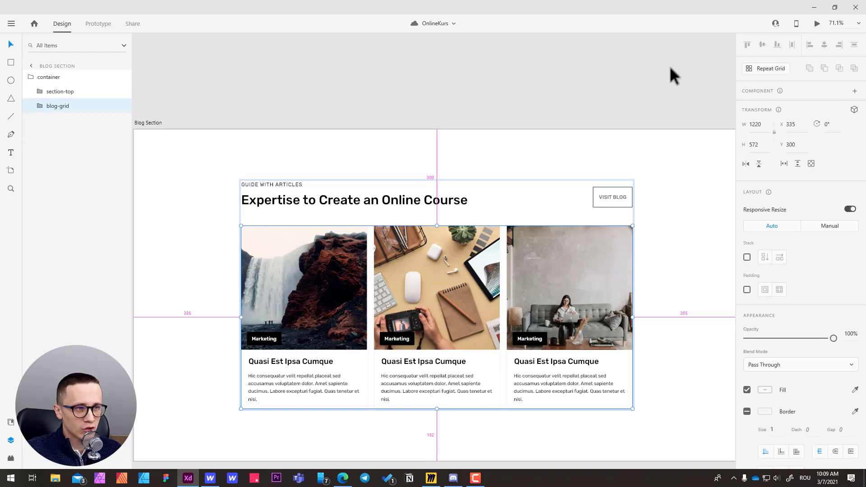
left_click(46, 79)
key("alt+Tab")
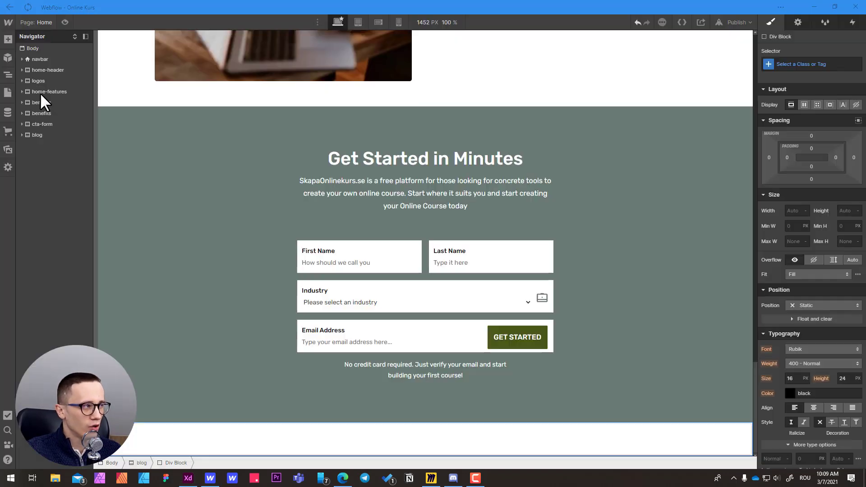
left_click(769, 65)
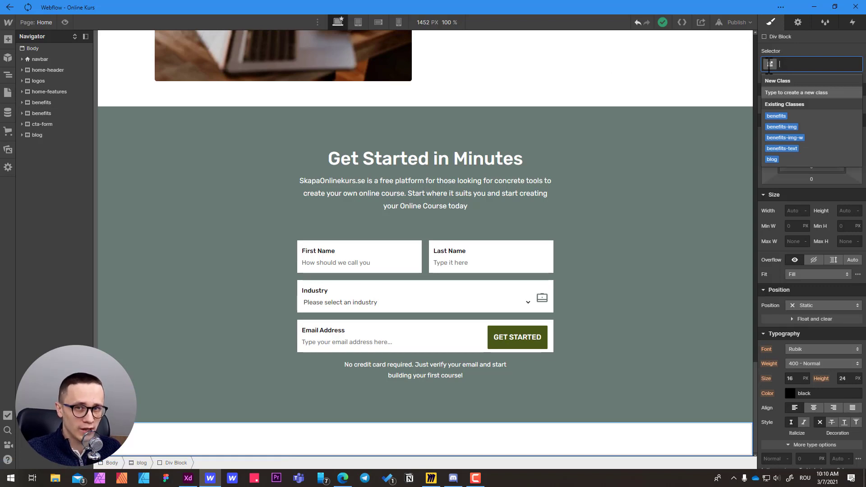
type("conta")
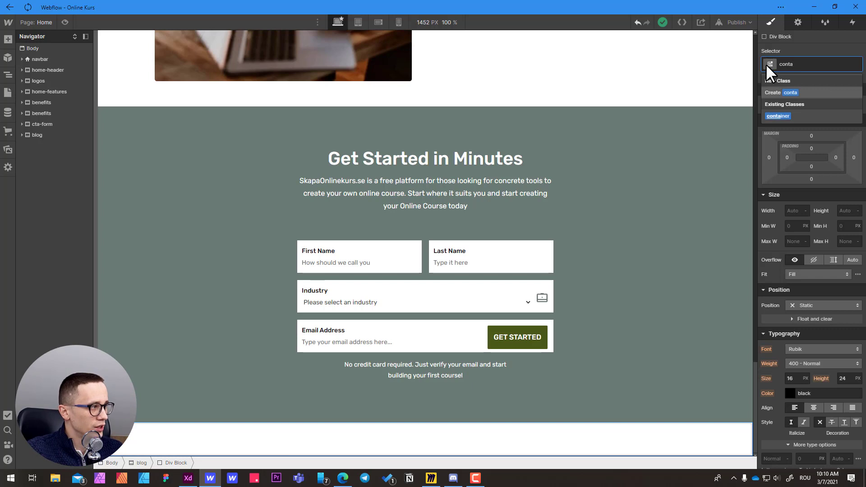
left_click(774, 115)
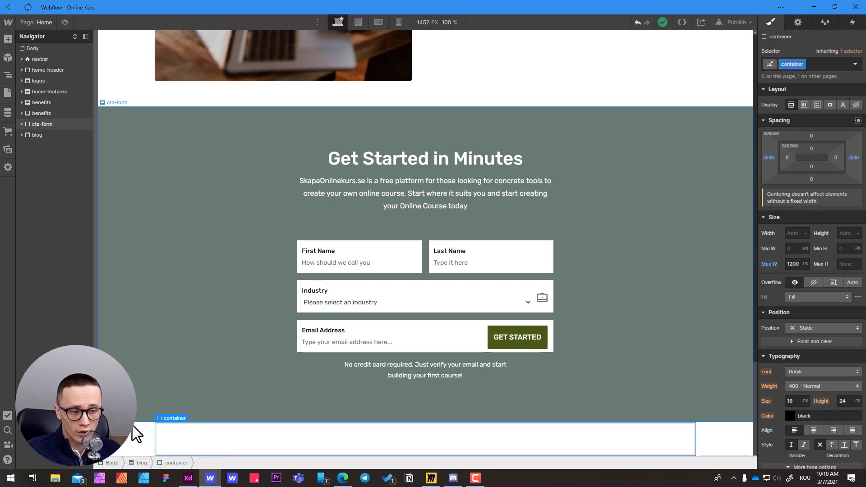
Select the blog section in Webflow, and examine the spacing around the container group on the Blog Section artboard in Adobe XD.
left_click(37, 135)
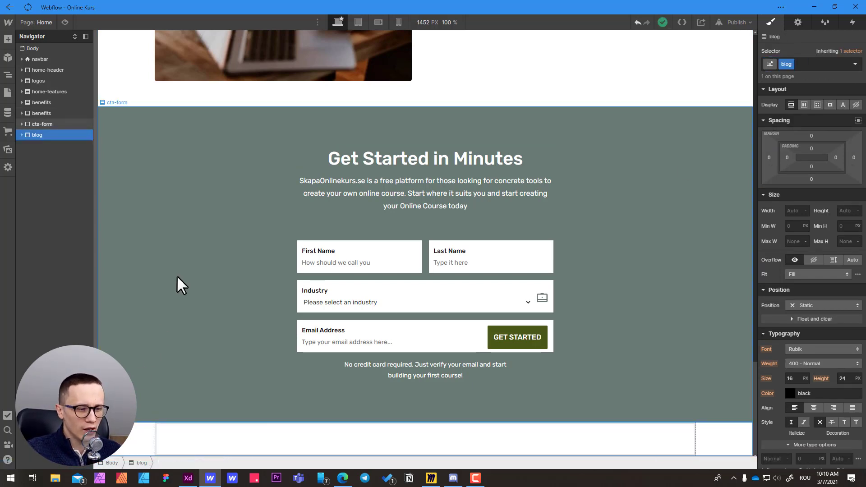
key("alt+Tab")
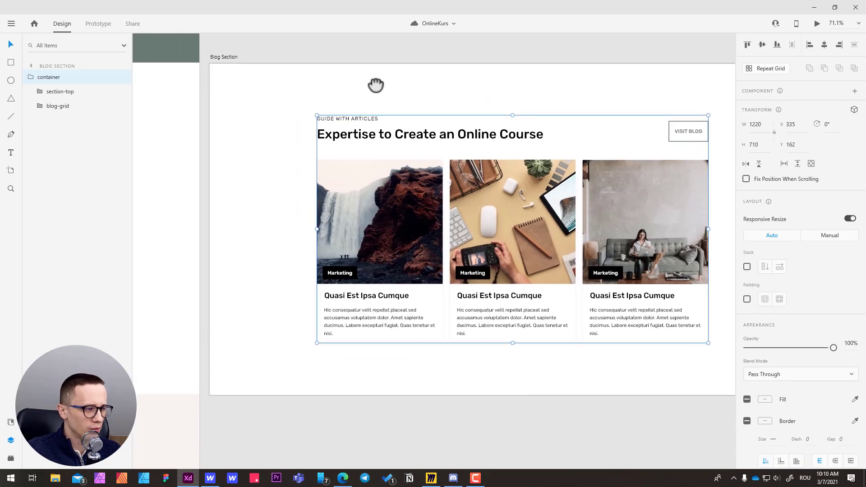
left_click_drag(375, 85, 330, 104)
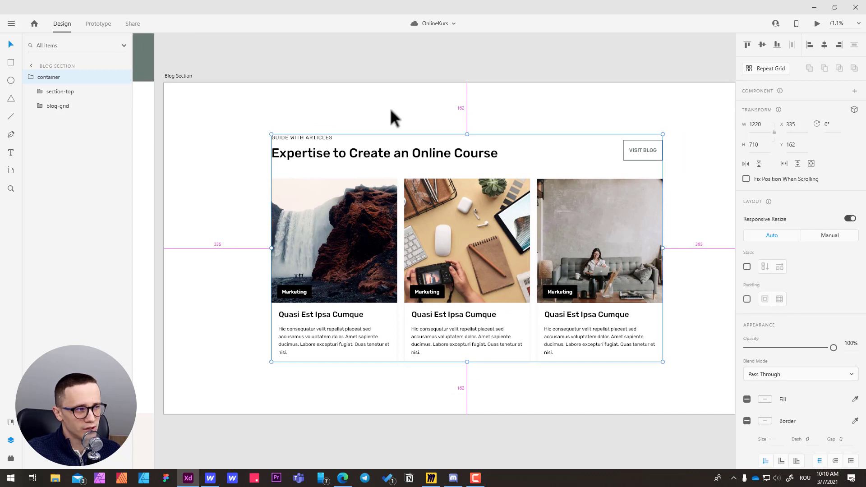
key("alt+Tab")
key("alt+Tab")
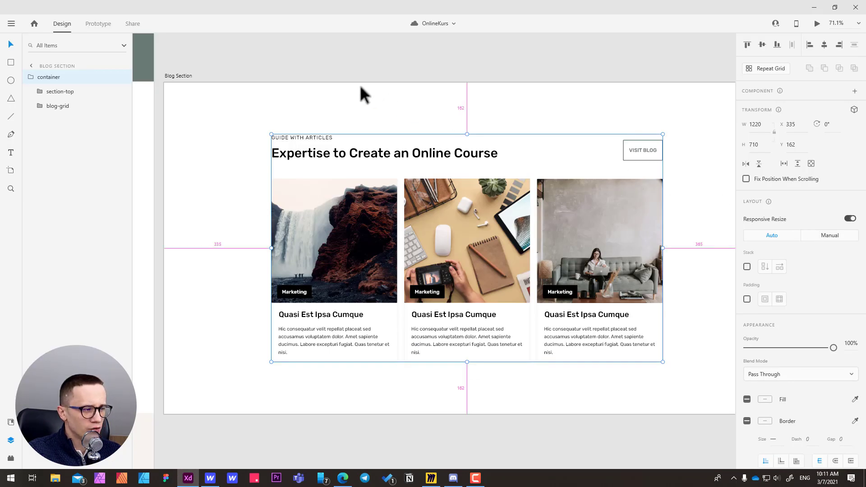
In Webflow, set the blog section's top and bottom padding to 100 px and reset its minimum height.
key("alt+Tab")
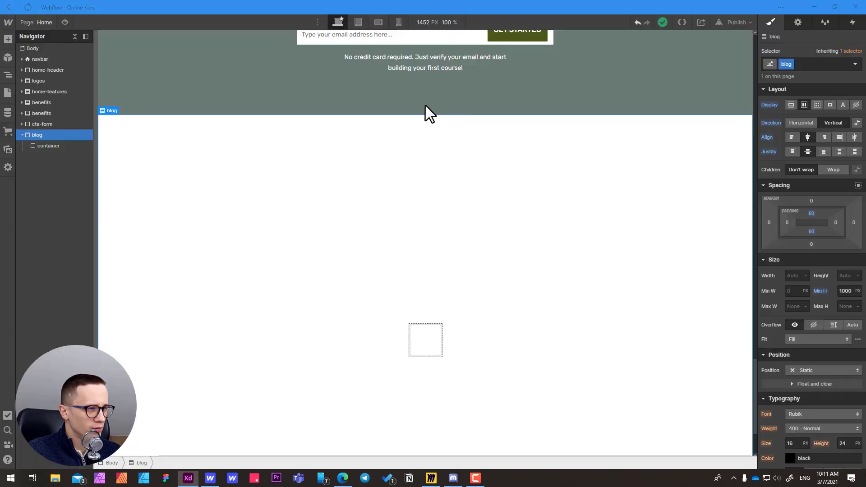
left_click(813, 211)
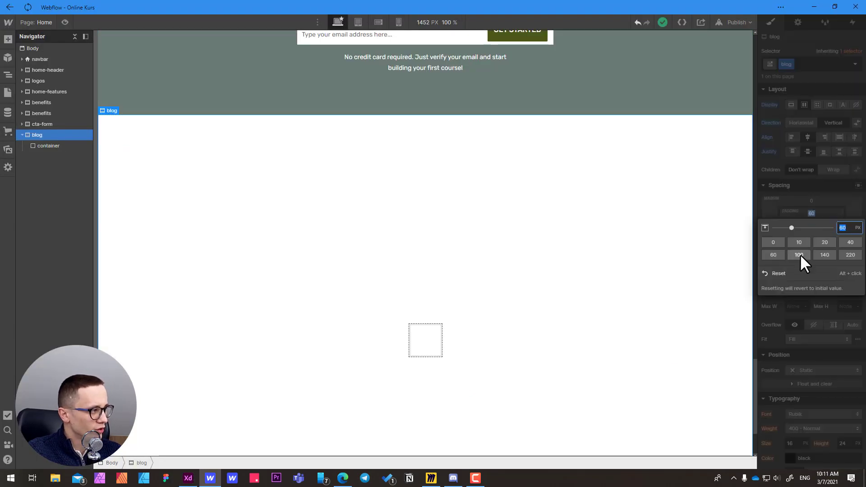
left_click(800, 254)
left_click(812, 231)
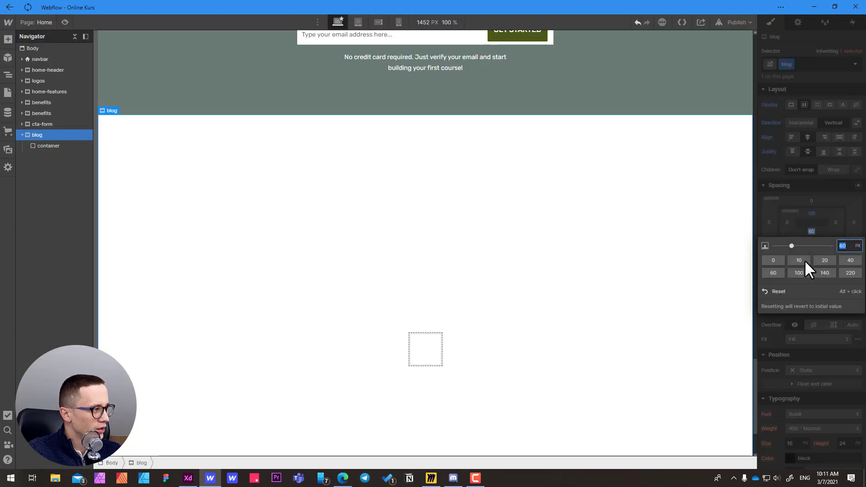
left_click(799, 273)
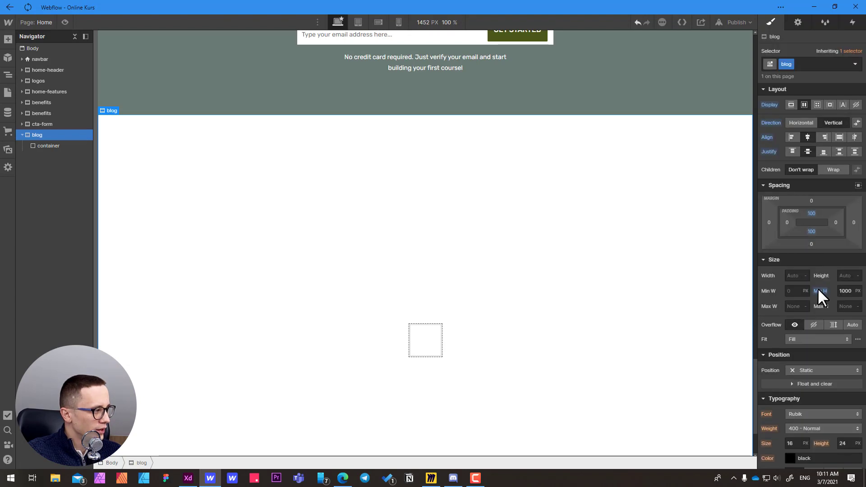
left_click(818, 291)
left_click(811, 302)
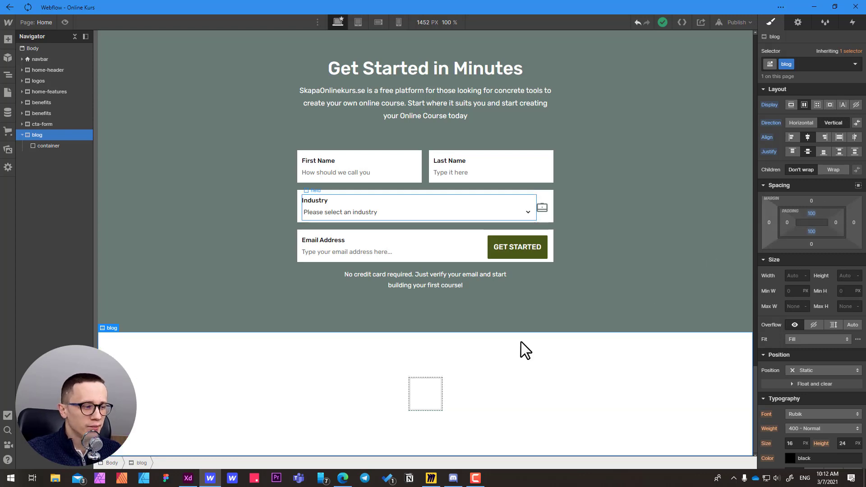
Check the section-top group in Adobe XD, and add a Div Block inside the blog section's container in Webflow.
left_click(415, 390)
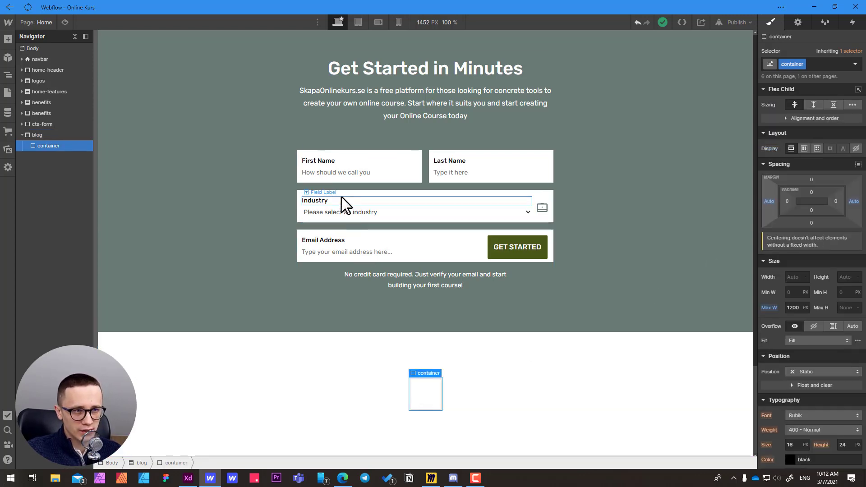
key("alt+Tab")
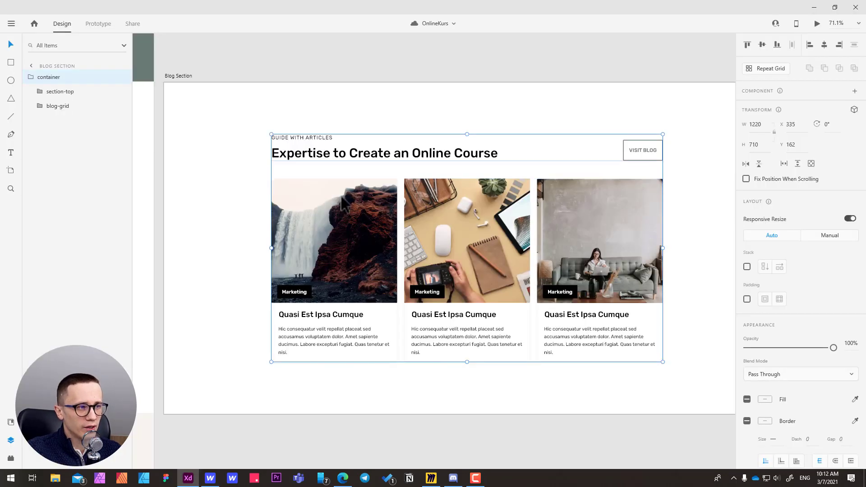
double_click(311, 156)
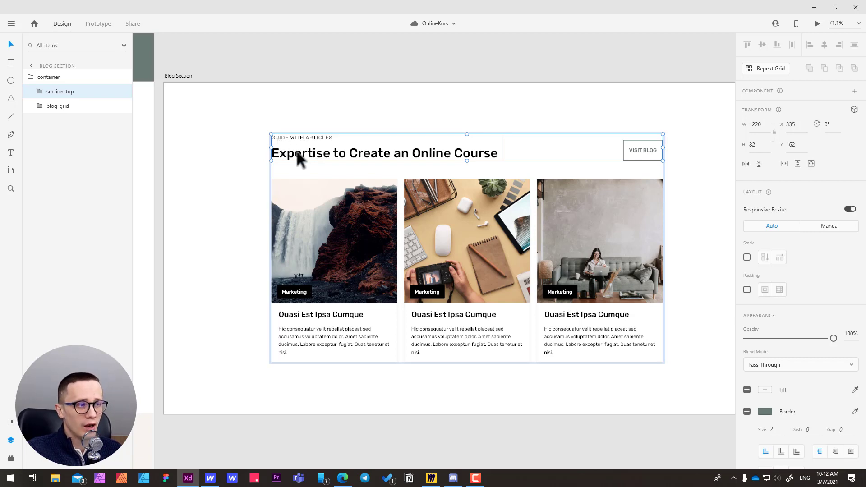
key("alt+Tab")
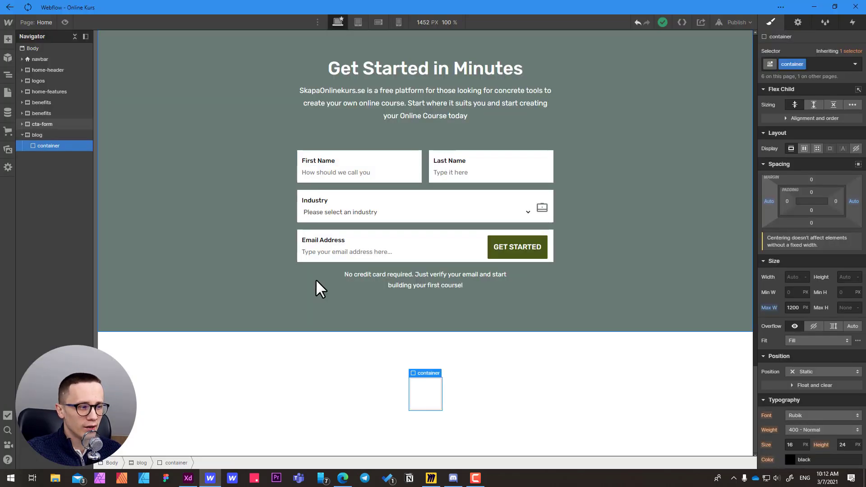
key("ctrl+e")
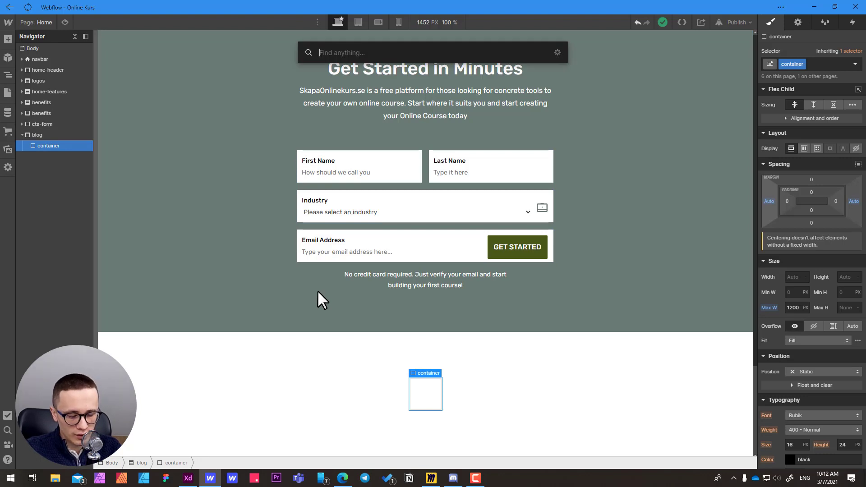
type("div")
key("Return")
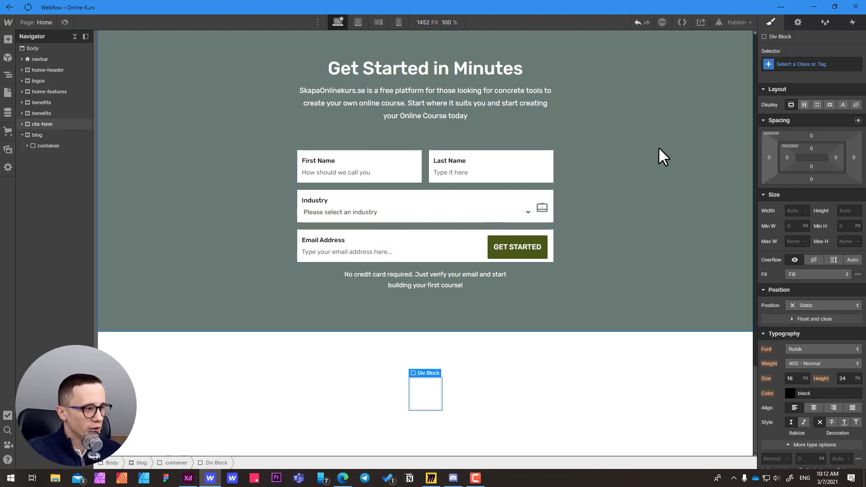
Copy the layer name section-top from Adobe XD, create it as the new Div Block's class in Webflow, and expand the container in the element tree.
key("alt+Tab")
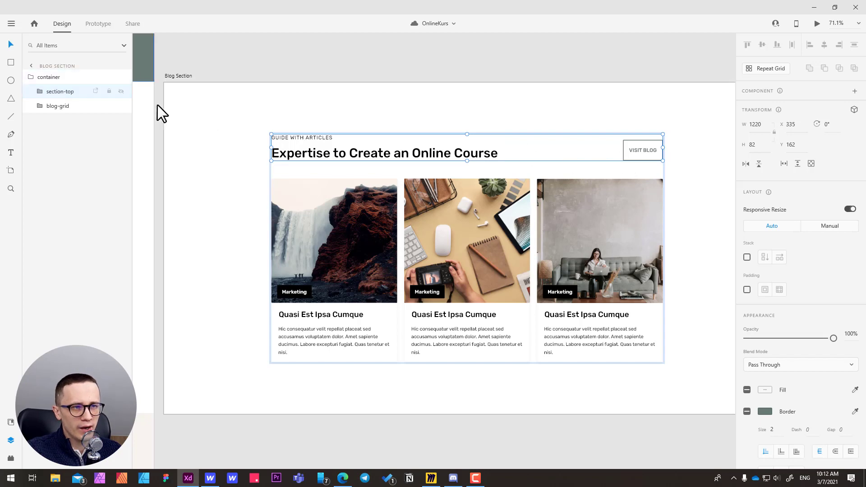
double_click(55, 92)
key("ctrl+c")
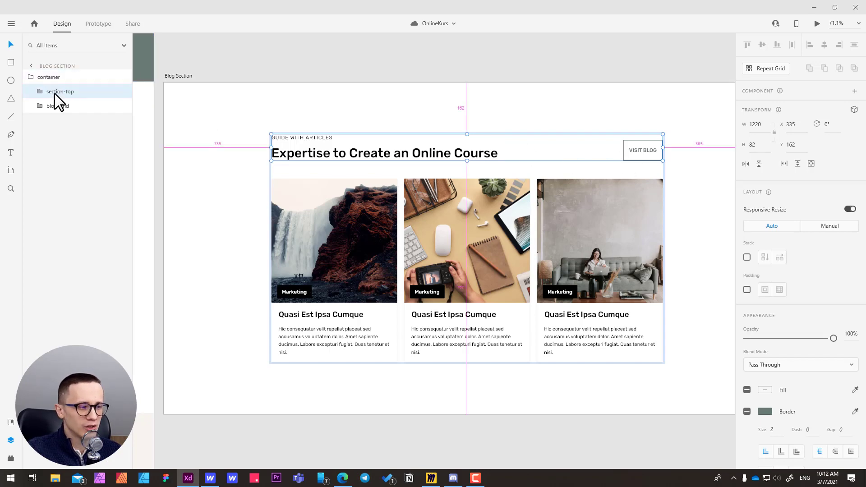
key("alt+Tab")
left_click(783, 64)
key("ctrl+v")
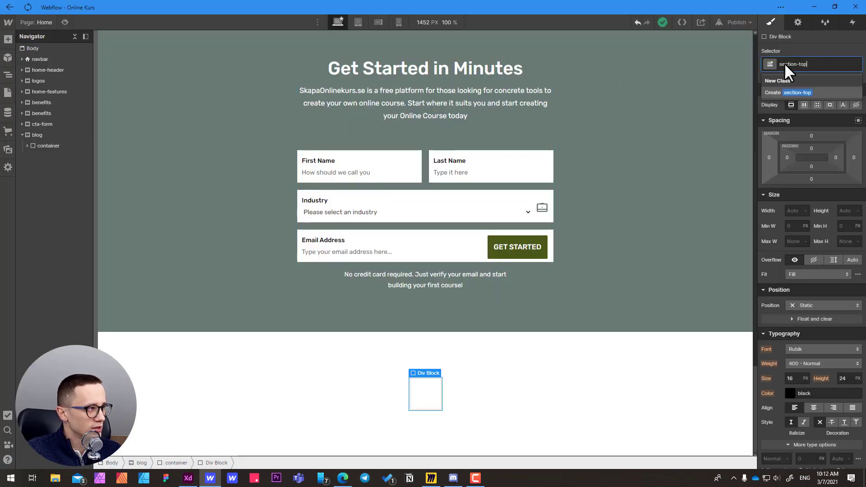
left_click(792, 93)
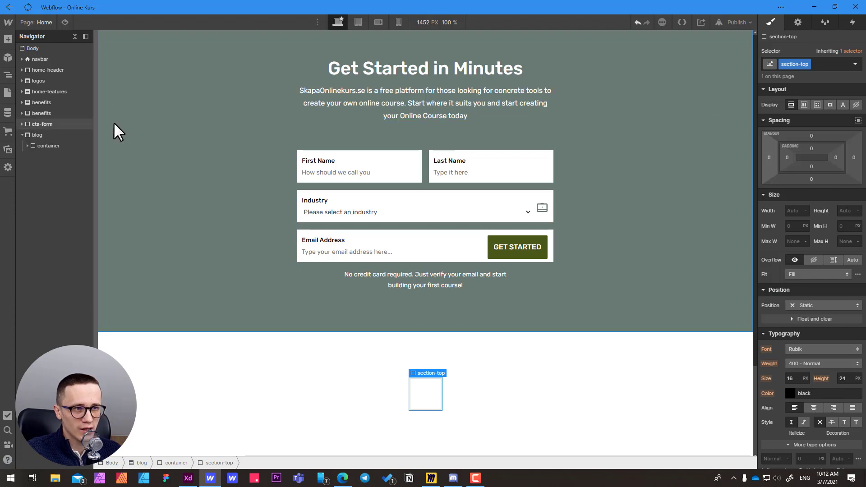
left_click(28, 146)
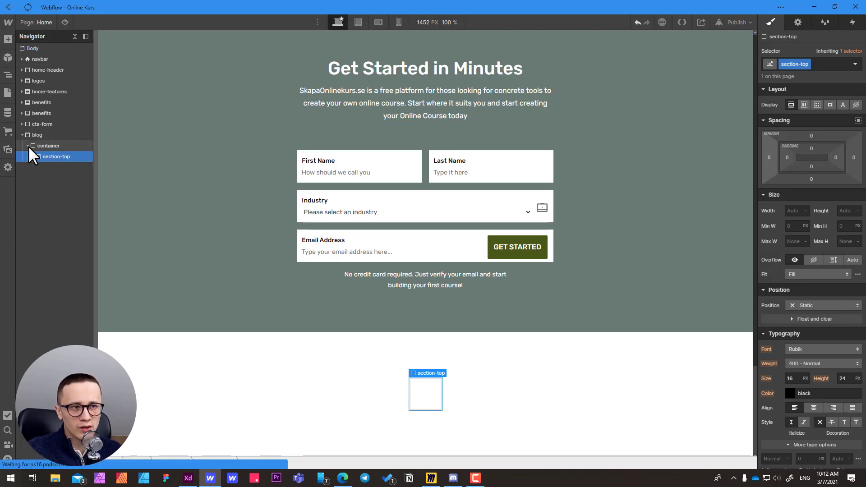
Switch to Adobe XD, select the Blog Section artboard and measure the distances from its edges to the container group.
key("alt+Tab")
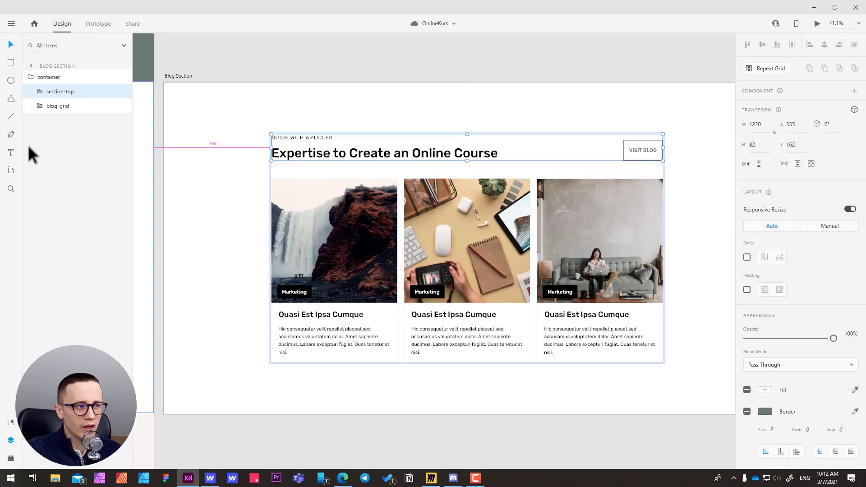
left_click(182, 76)
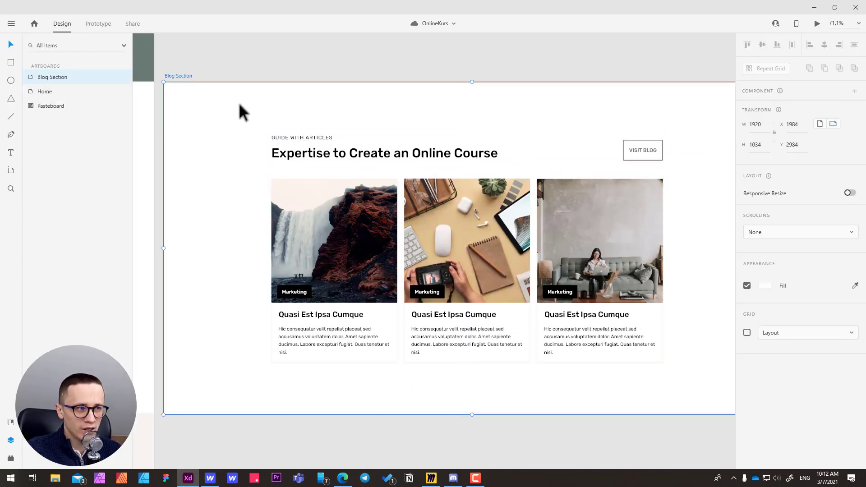
key("alt")
key("alt")
key("alt")
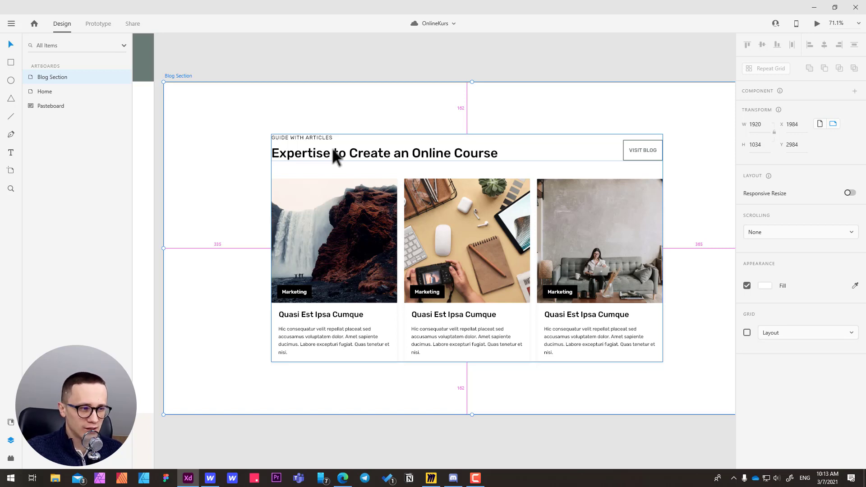
Compare the Webflow page with the Adobe XD design, and select the blog-grid group inside the container in Adobe XD.
key("alt+Tab")
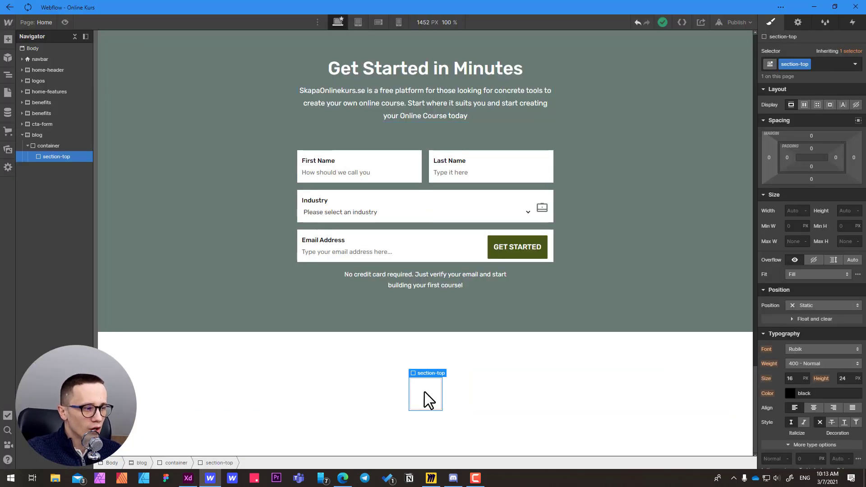
key("alt+Tab")
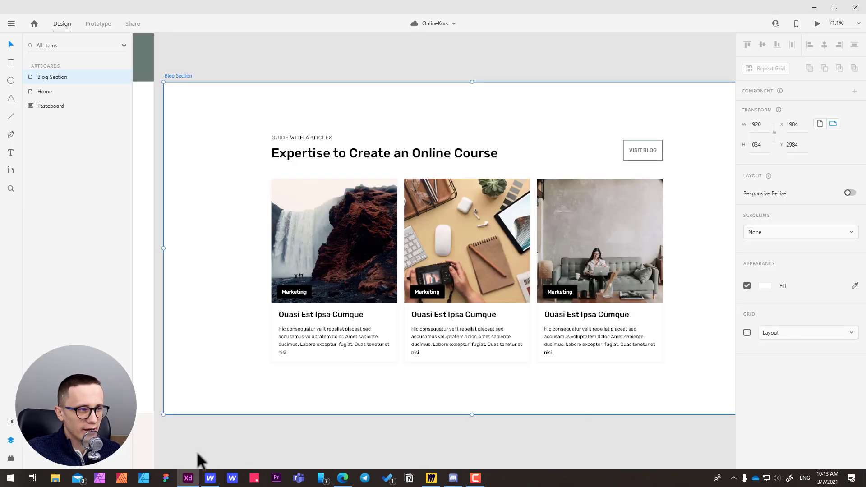
left_click(337, 222)
double_click(337, 222)
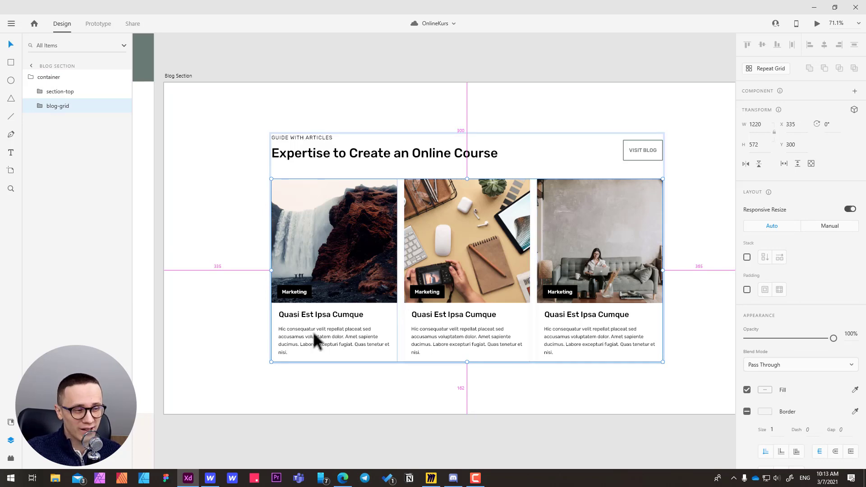
In Webflow, select the blog section's container and add a Collection List inside it.
key("alt+Tab")
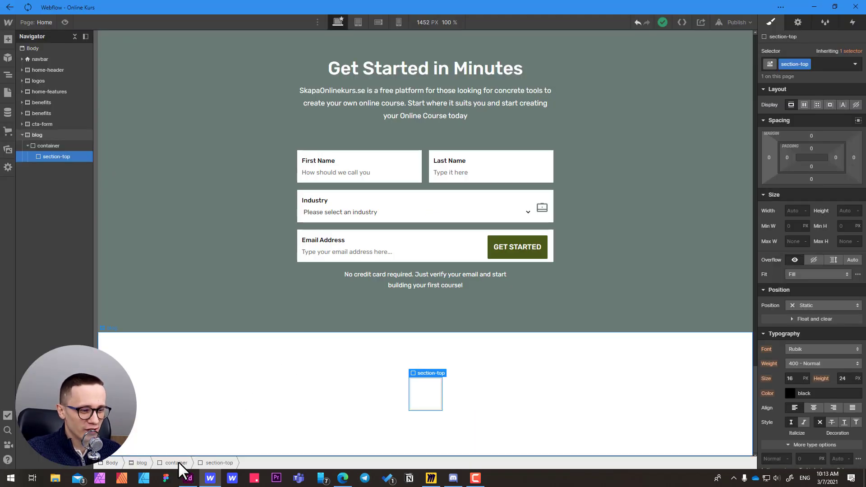
left_click(177, 463)
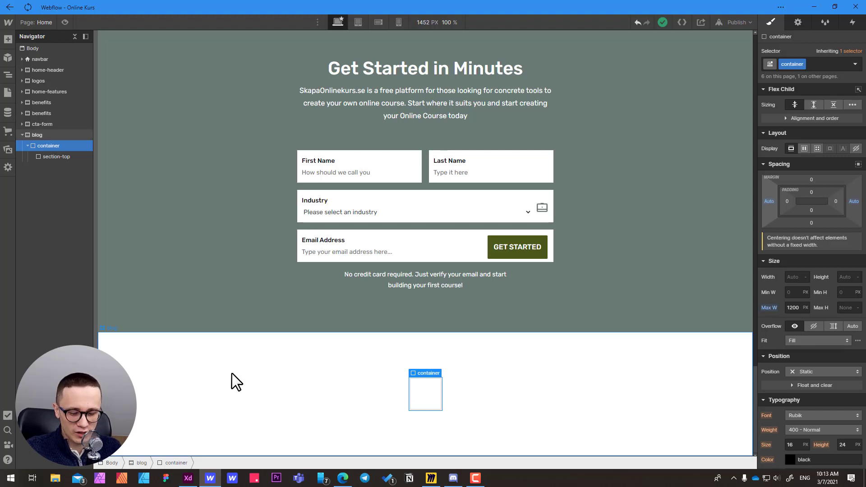
key("ctrl+e")
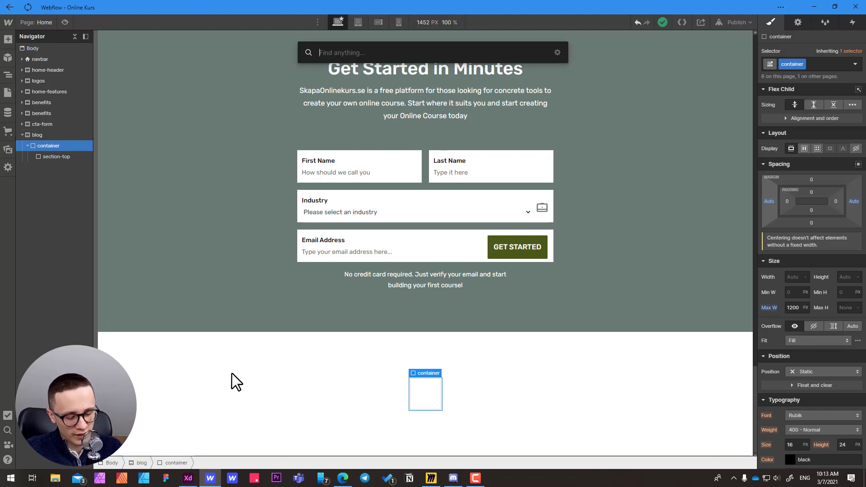
type("coll")
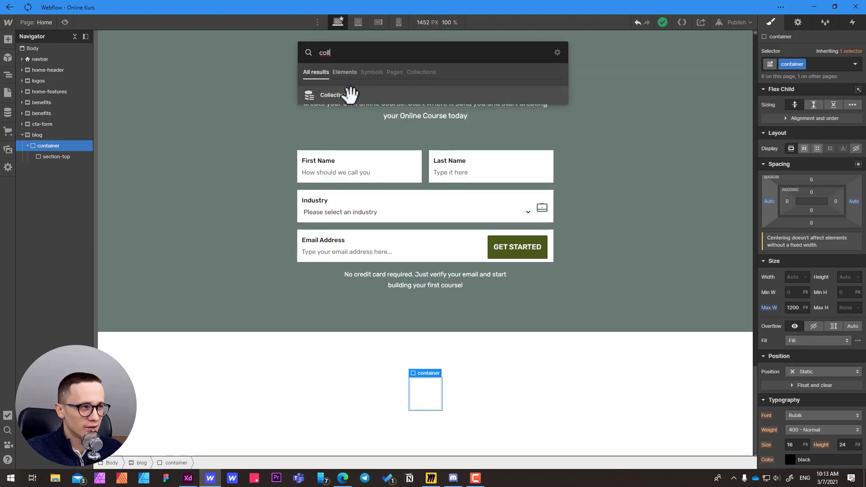
left_click(351, 95)
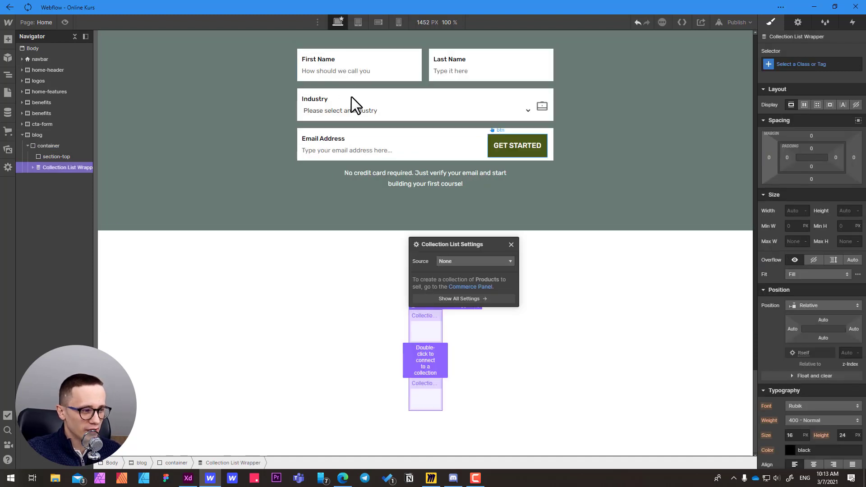
Connect the new Collection List to the Posts collection and close its settings.
left_click(446, 261)
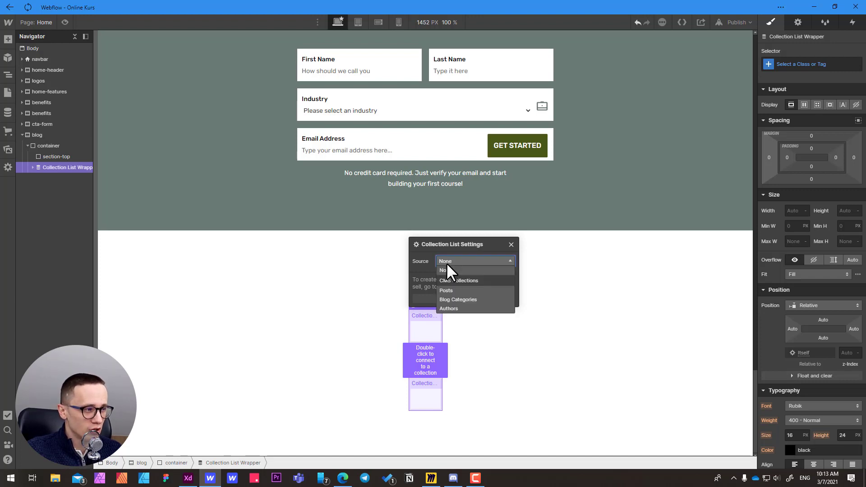
left_click(448, 291)
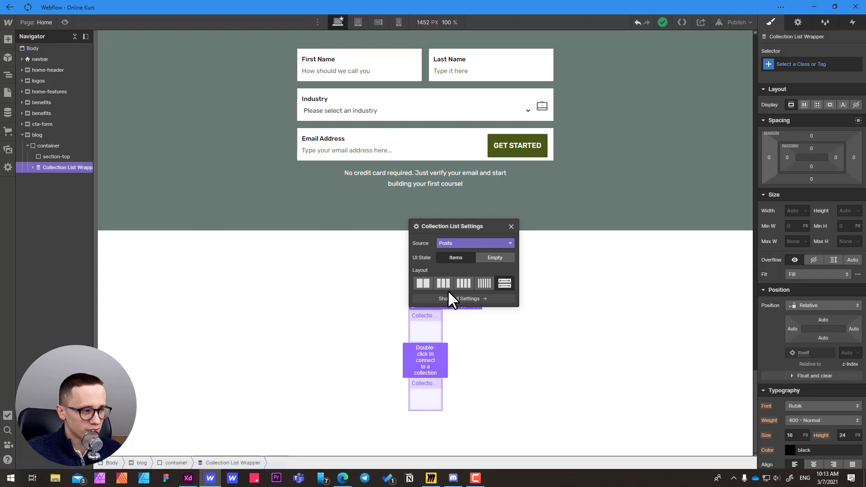
left_click(510, 226)
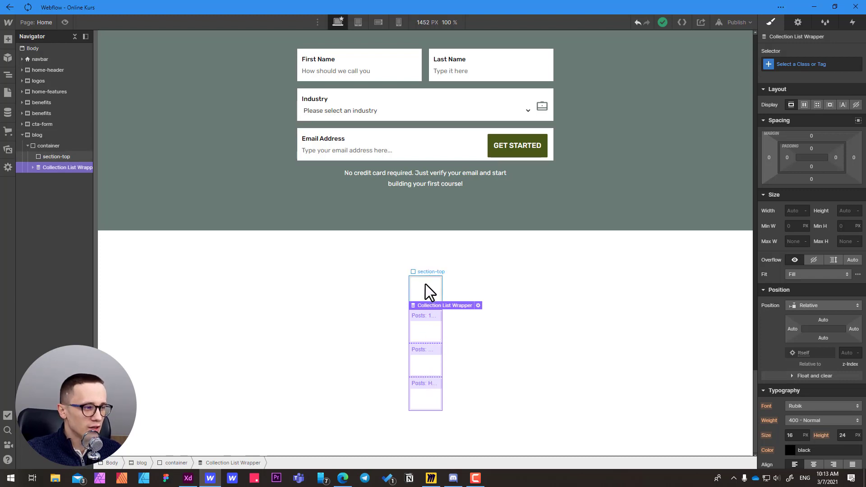
Switch to Adobe XD, select the section-top group and measure the vertical gap between it and the blog-grid group.
left_click(415, 296)
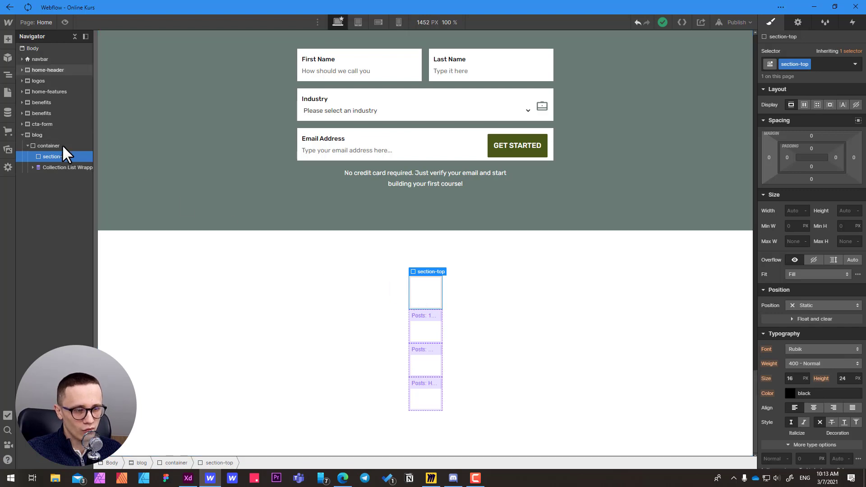
key("alt+Tab")
left_click(352, 154)
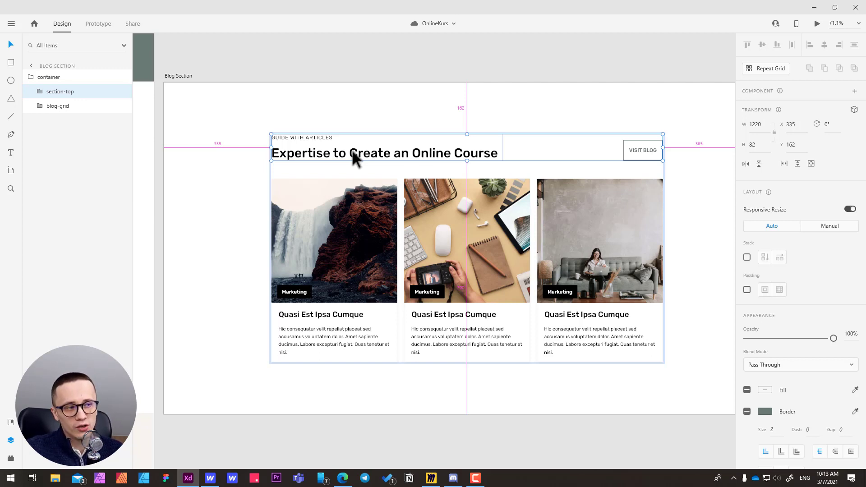
mouse_move(336, 192)
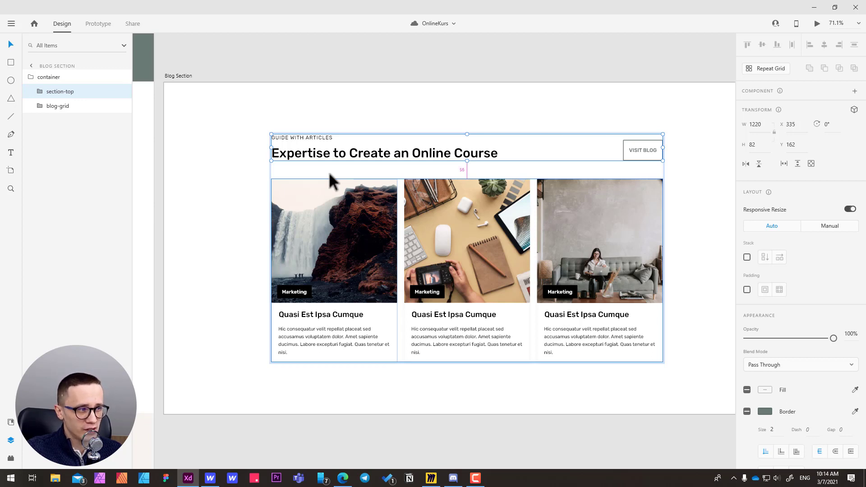
In Webflow, add the combo class blog-w to the blog section's container.
key("alt+Tab")
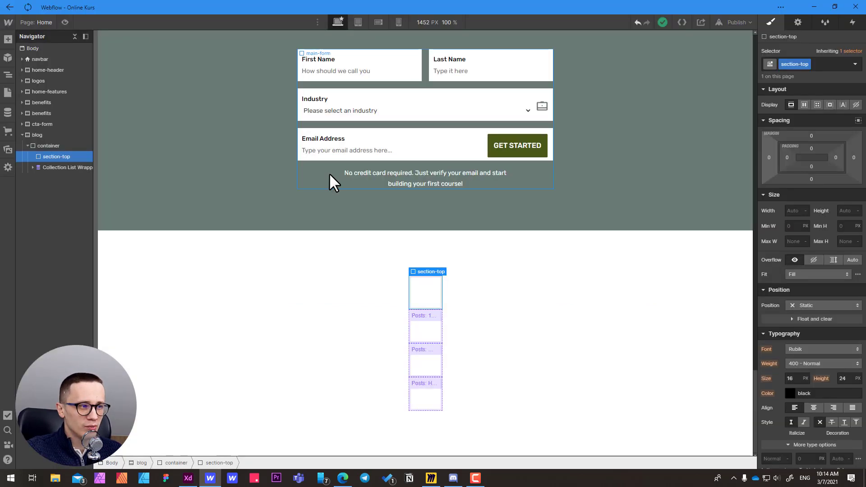
left_click(60, 146)
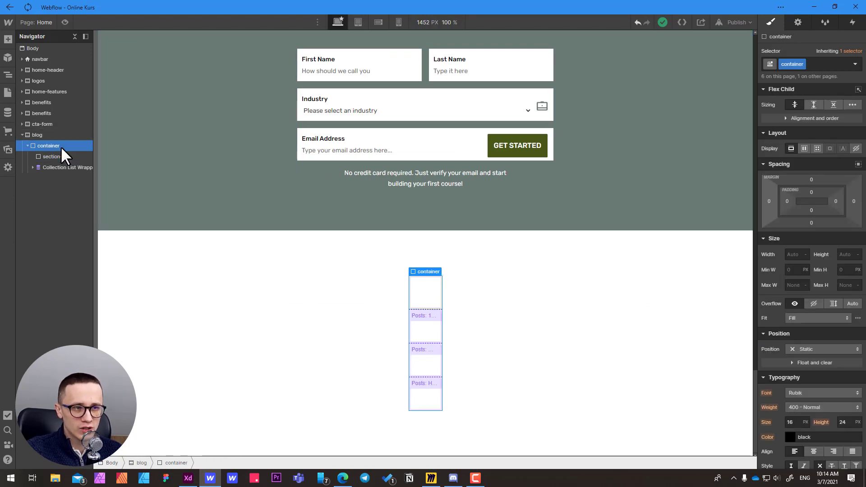
left_click(812, 64)
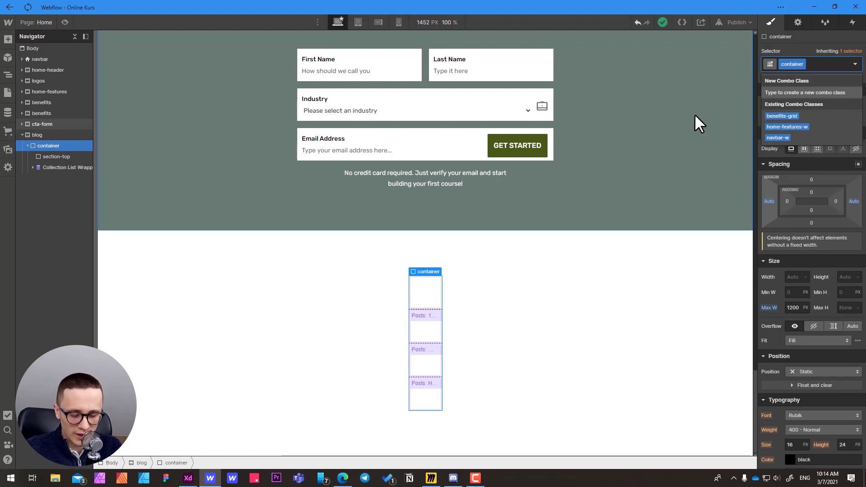
type("blog")
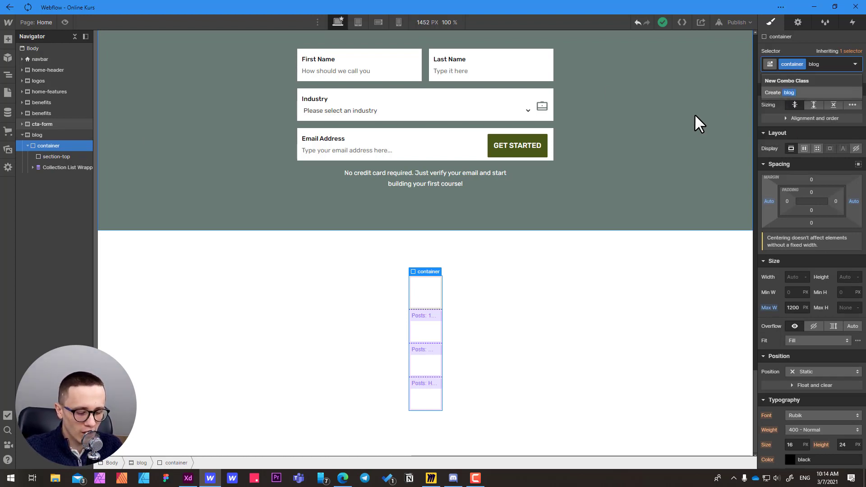
type("-w")
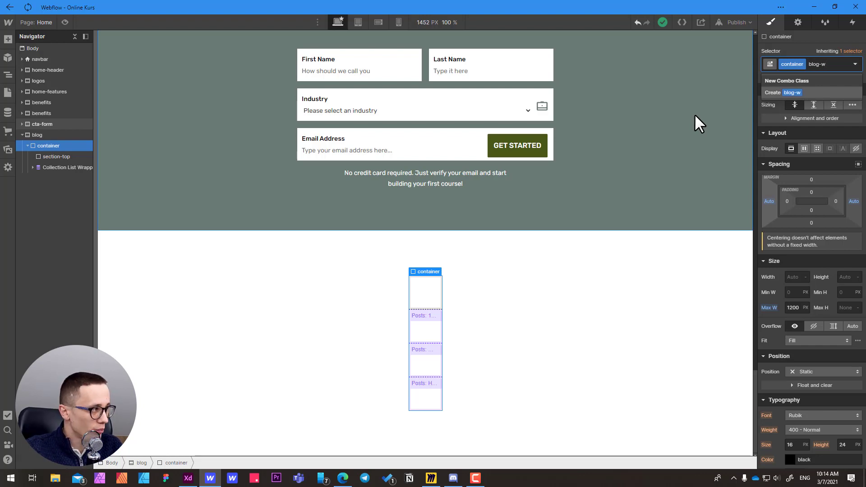
key("Return")
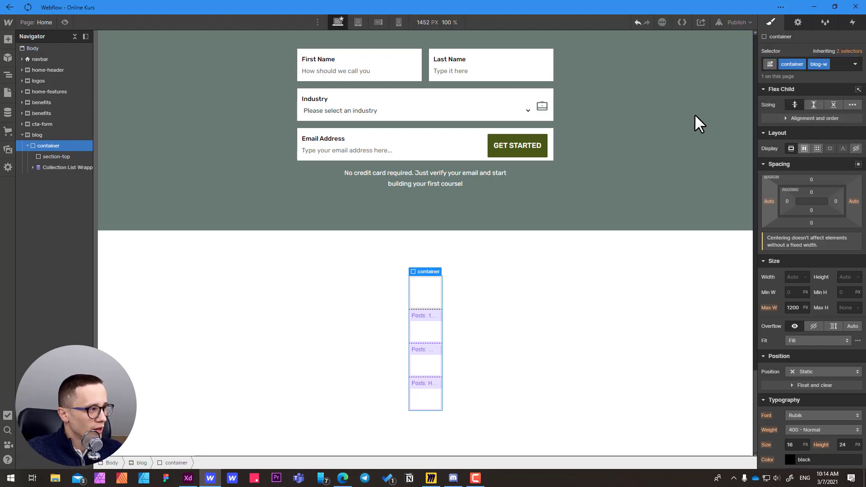
Lay out the blog section's container as a grid with one column, one row and a 56 px row gap.
left_click(816, 148)
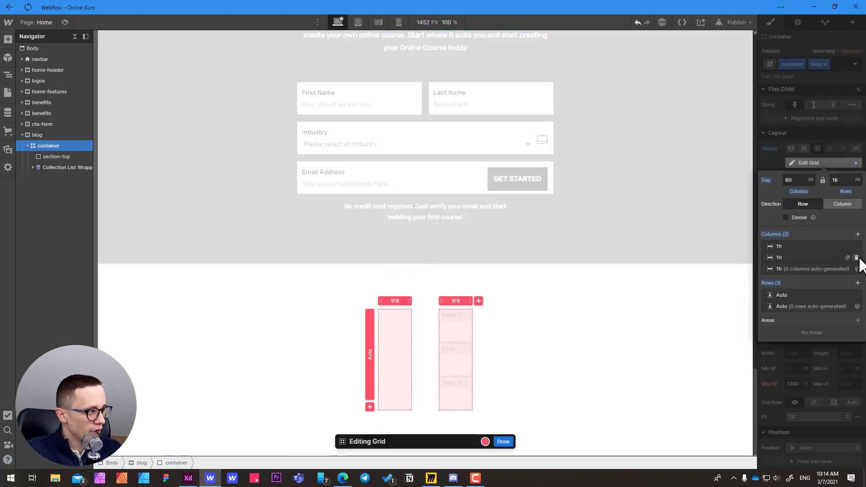
left_click(858, 258)
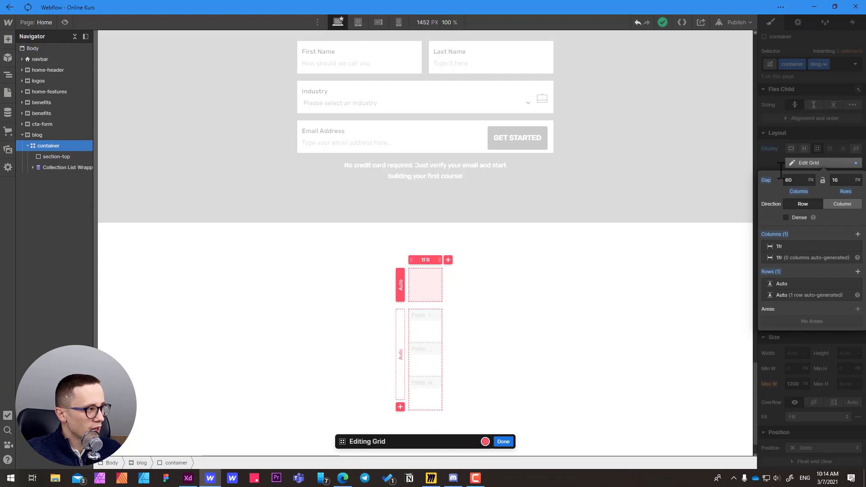
left_click(838, 179)
key("BackSpace")
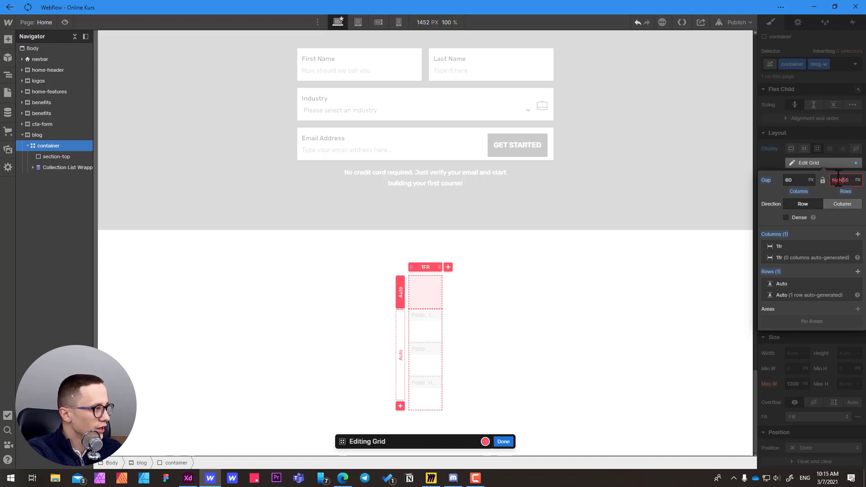
key("BackSpace")
key("BackSpace")
key("BackSpace")
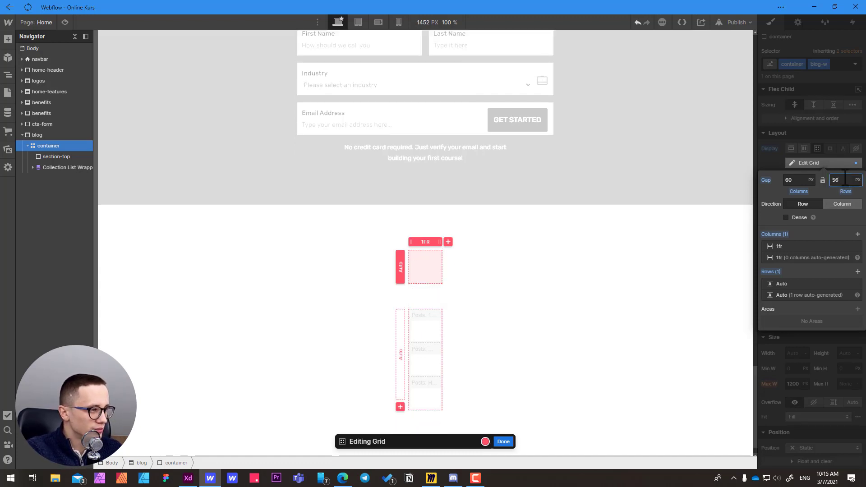
left_click(501, 440)
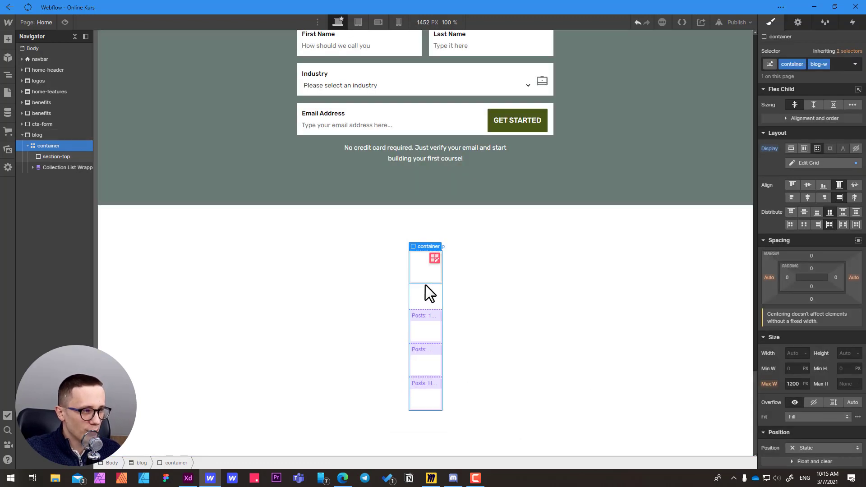
Expand the Collection List Wrapper in the element tree, review its collection settings and select the Collection List inside it.
left_click(63, 169)
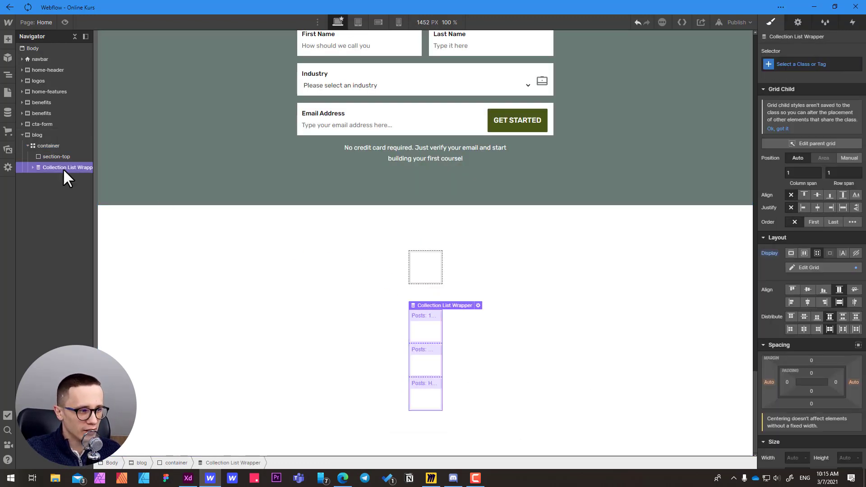
left_click(32, 167)
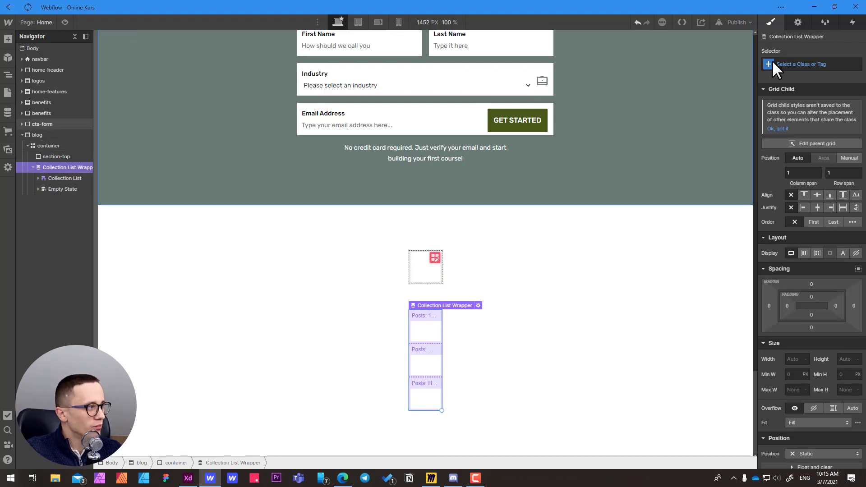
left_click(798, 23)
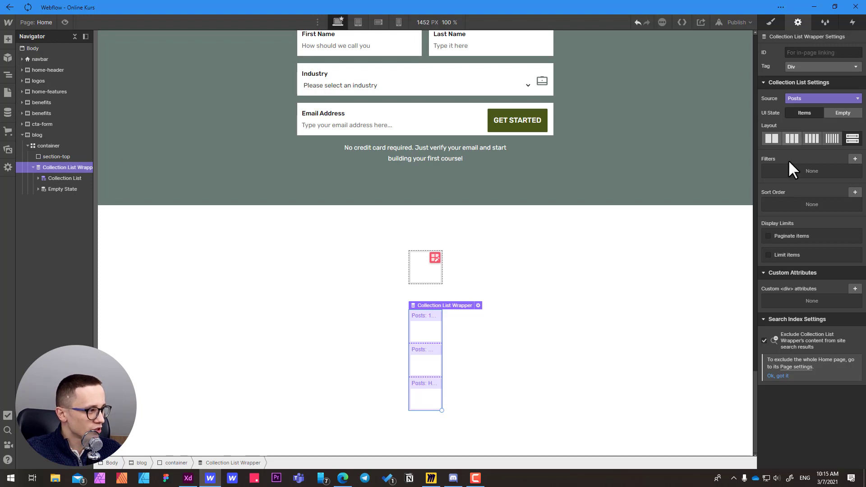
left_click(48, 180)
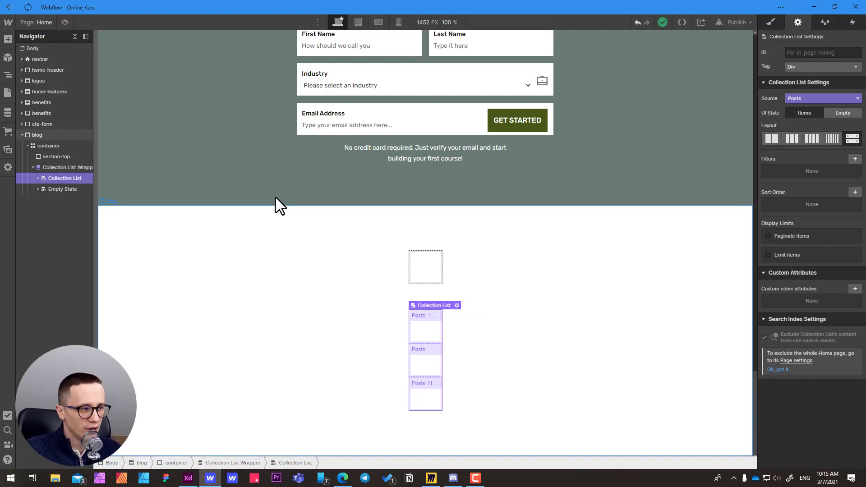
Copy the layer name blog-grid from Adobe XD and create it as the Collection List's class in Webflow.
key("alt+Tab")
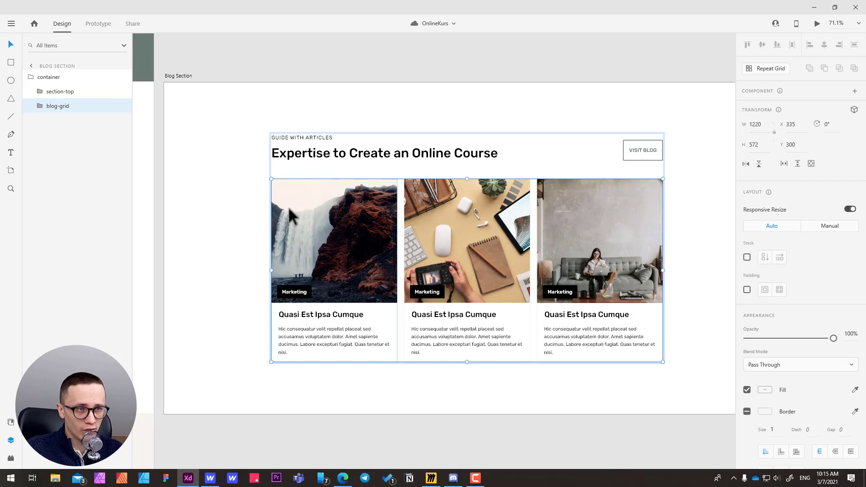
double_click(57, 106)
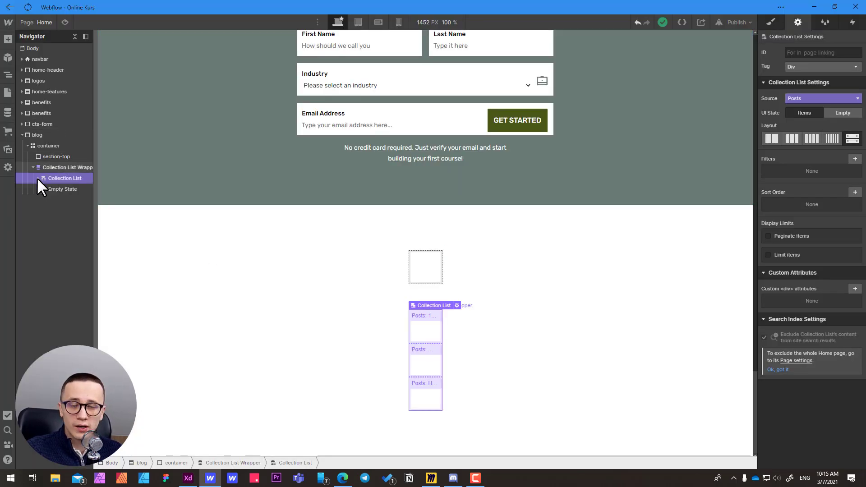
left_click(38, 178)
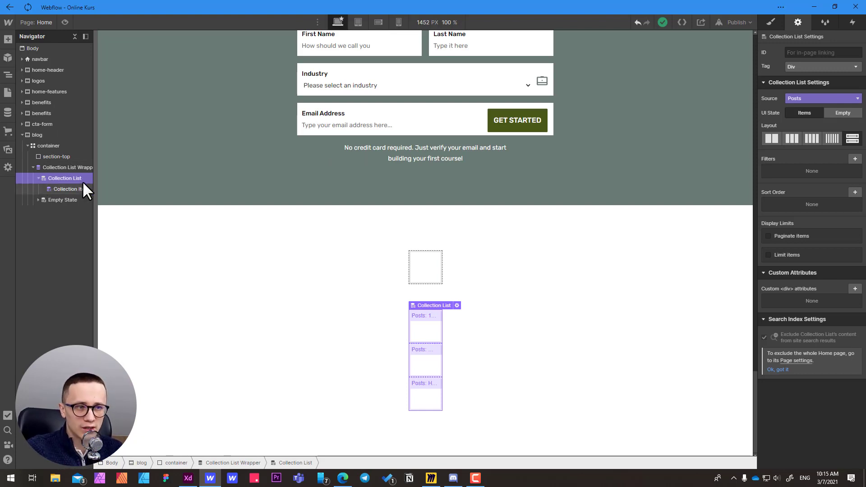
left_click(773, 23)
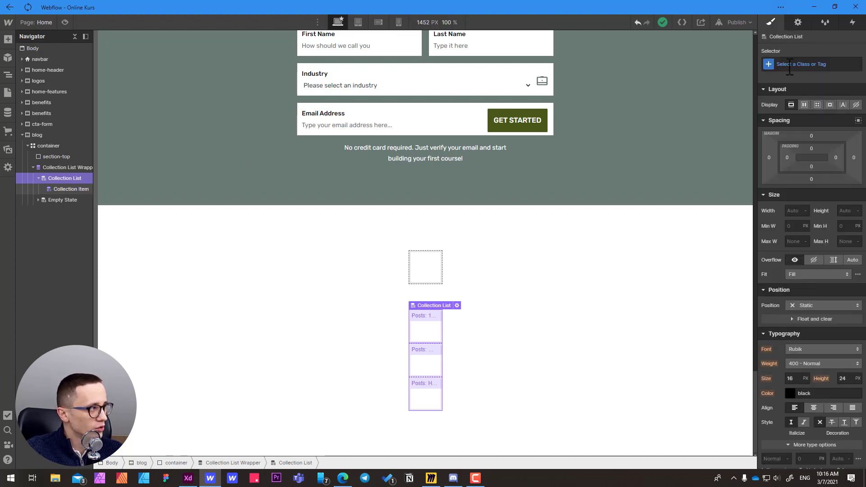
left_click(786, 65)
type("blog-grid")
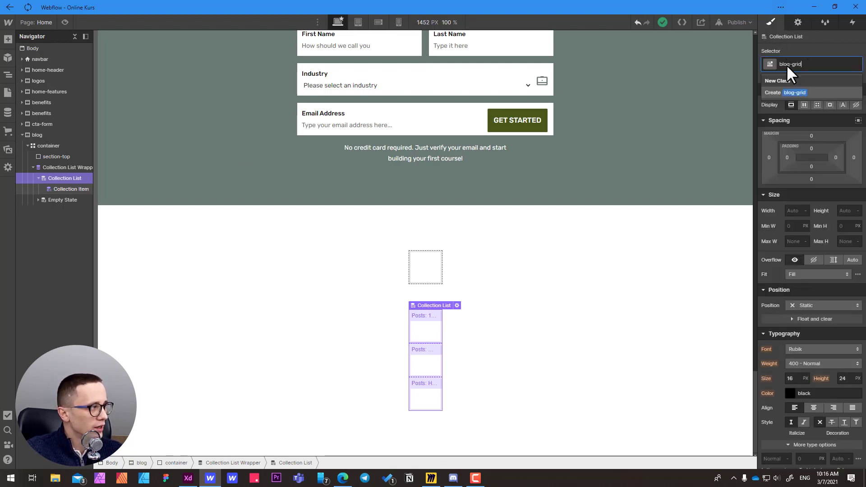
left_click(794, 91)
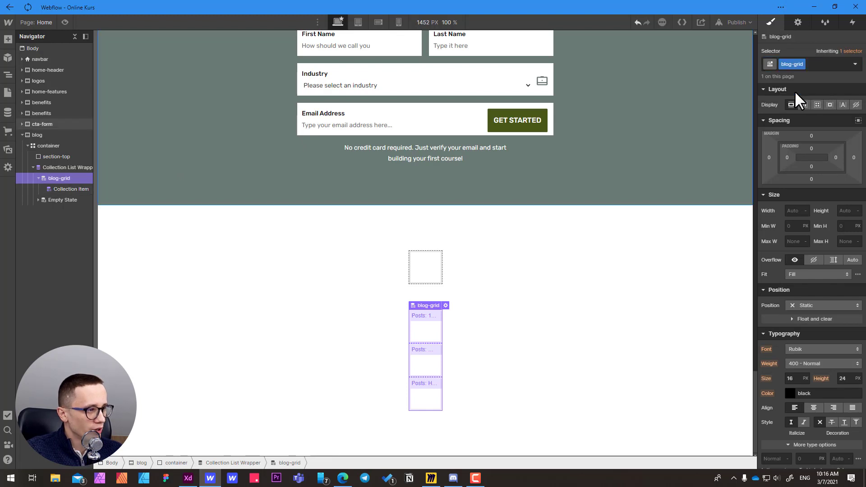
Select section-top in the Webflow element tree and compare it with the section-top and blog-grid layers in Adobe XD.
left_click(55, 156)
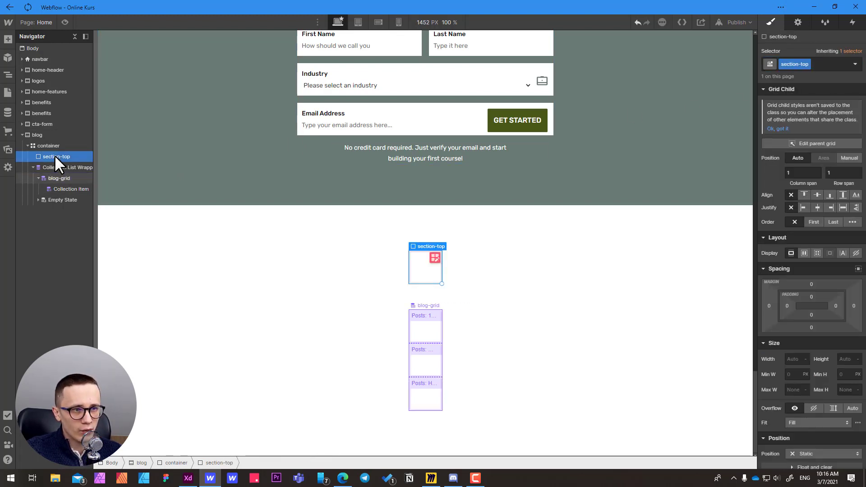
key("alt+Tab")
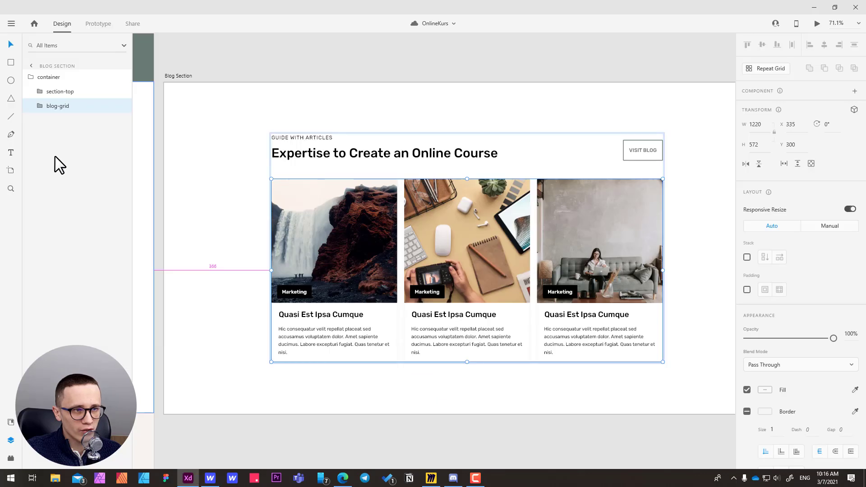
left_click(58, 91)
left_click(55, 108)
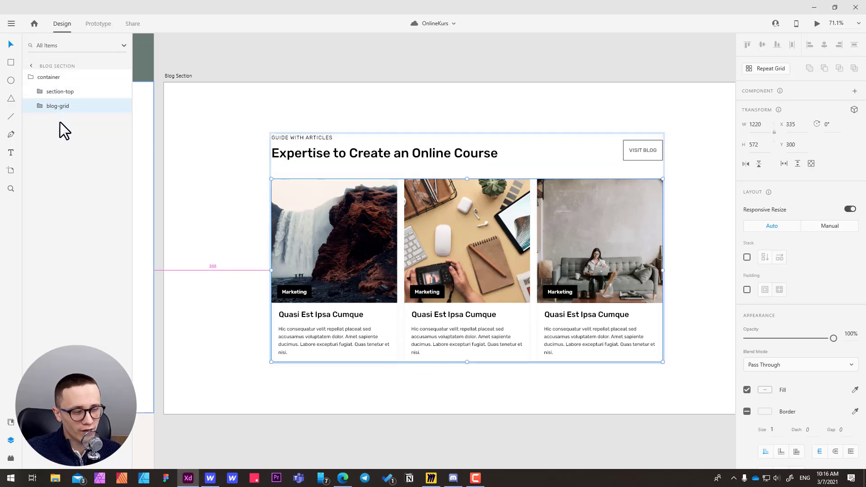
key("alt+Tab")
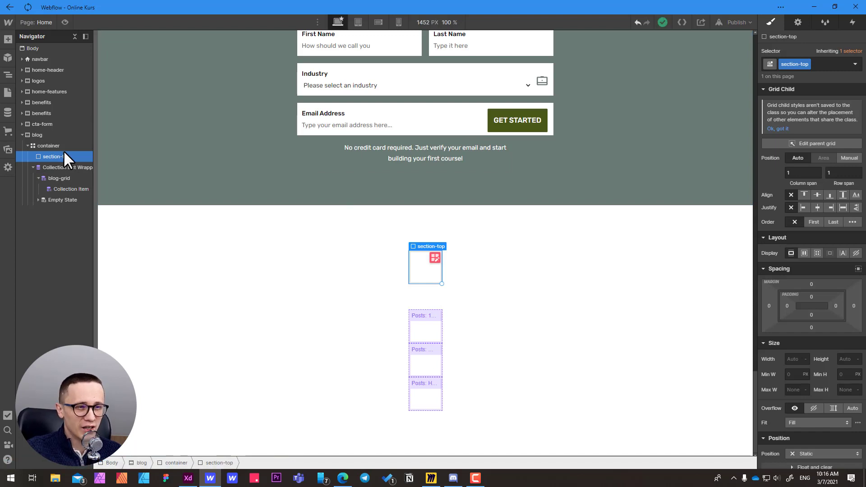
Set the display of blog-grid to grid in Webflow and check the card layout in Adobe XD.
left_click(54, 178)
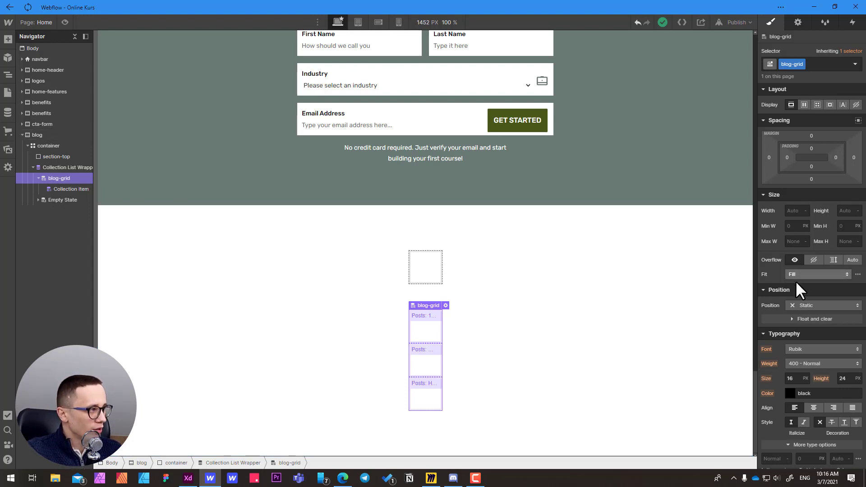
left_click(817, 103)
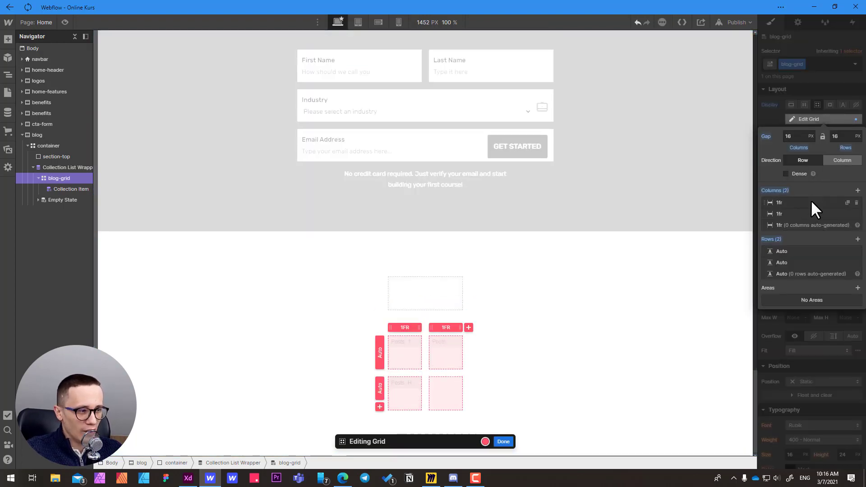
key("alt+Tab")
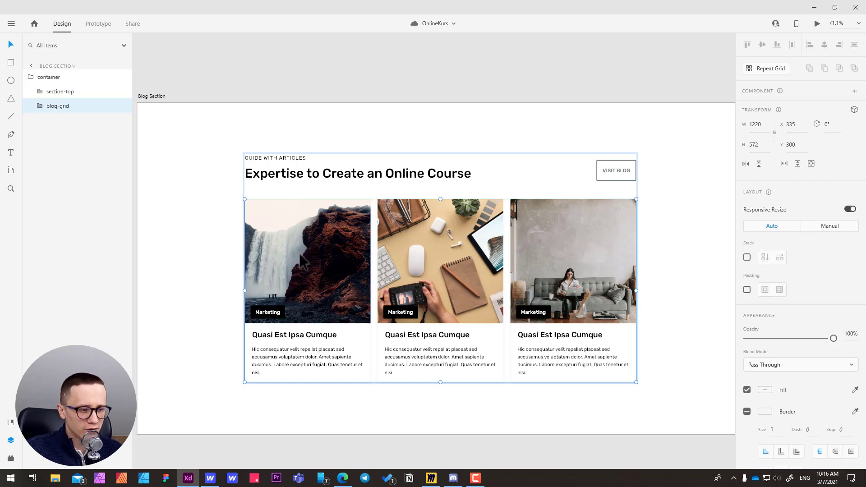
In Webflow's CMS, examine the Featured on Homepage switch of the post "10 Things Nobody Told You About Being a Web Designer" and return to the Home page.
left_click(210, 477)
left_click(8, 113)
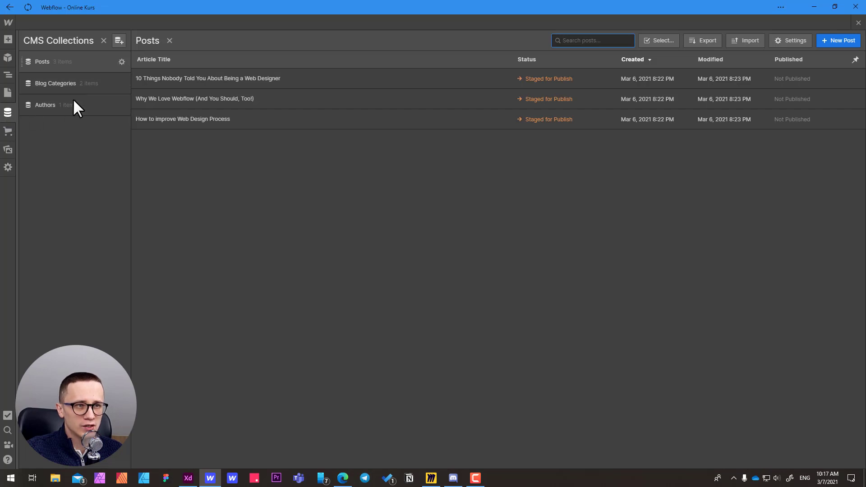
left_click(160, 78)
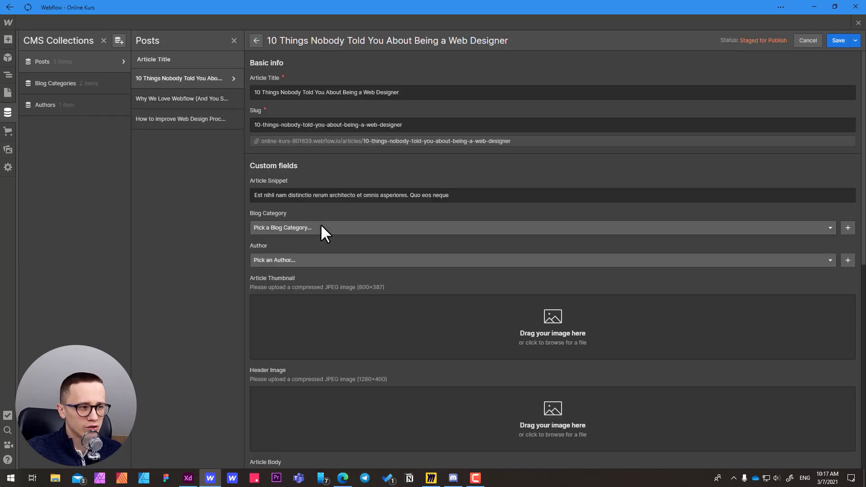
scroll(320, 224, "down", 9)
scroll(320, 223, "down", 1)
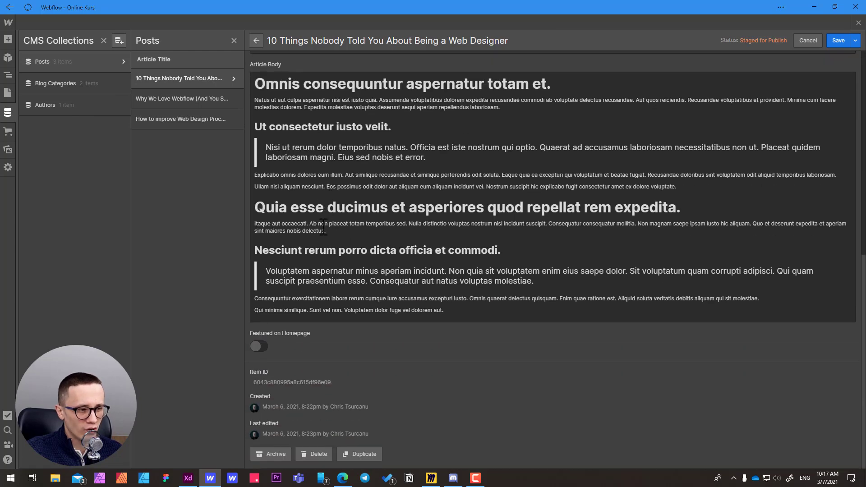
left_click(255, 344)
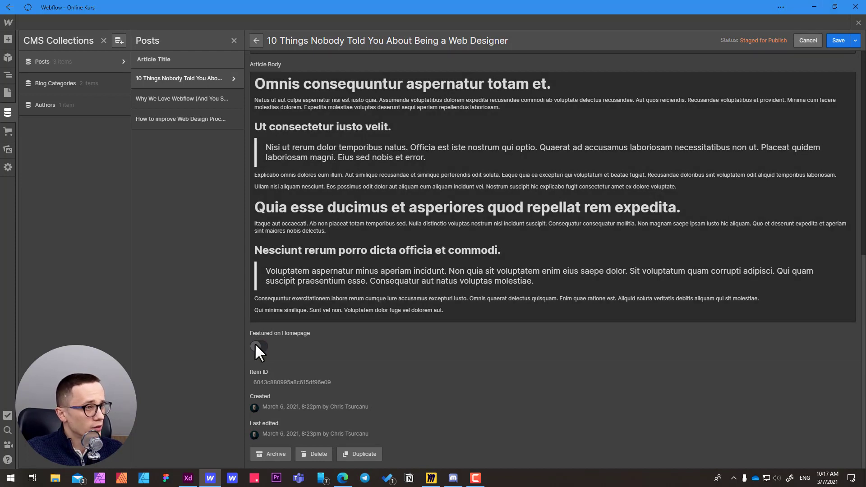
left_click(858, 22)
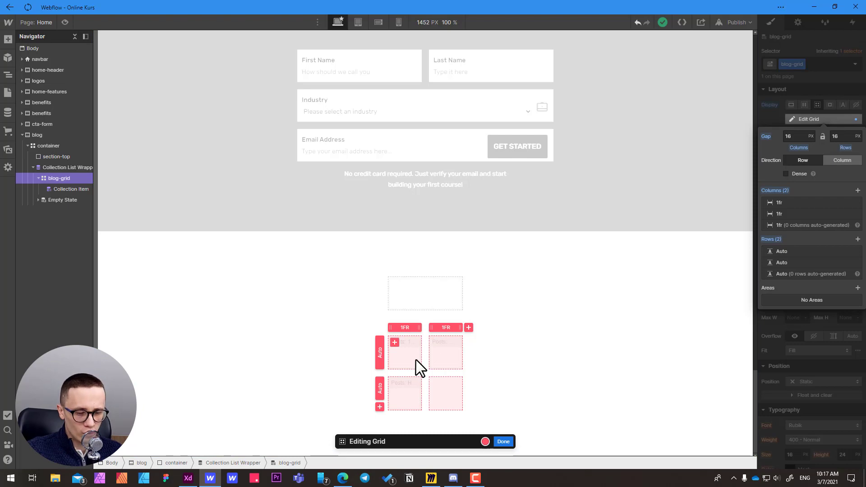
In Adobe XD, try deleting the middle blog card and widening the two remaining cards to fill the row.
key("alt+Tab")
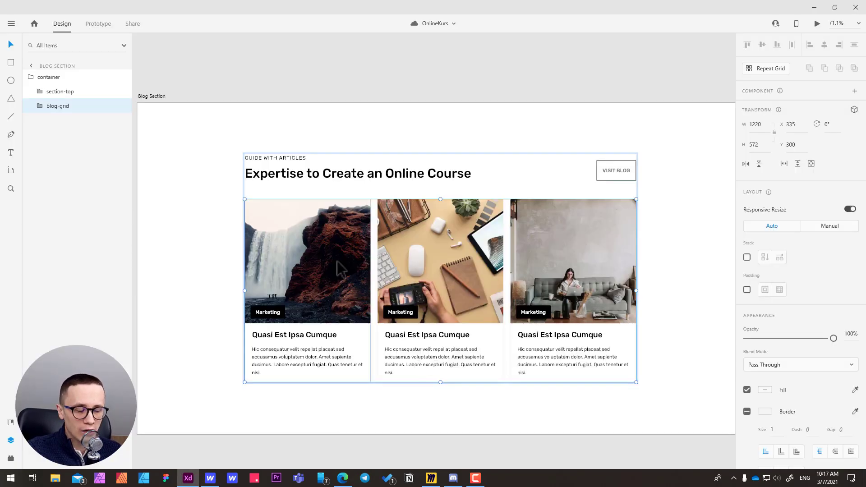
double_click(411, 259)
key("Delete")
left_click(367, 288)
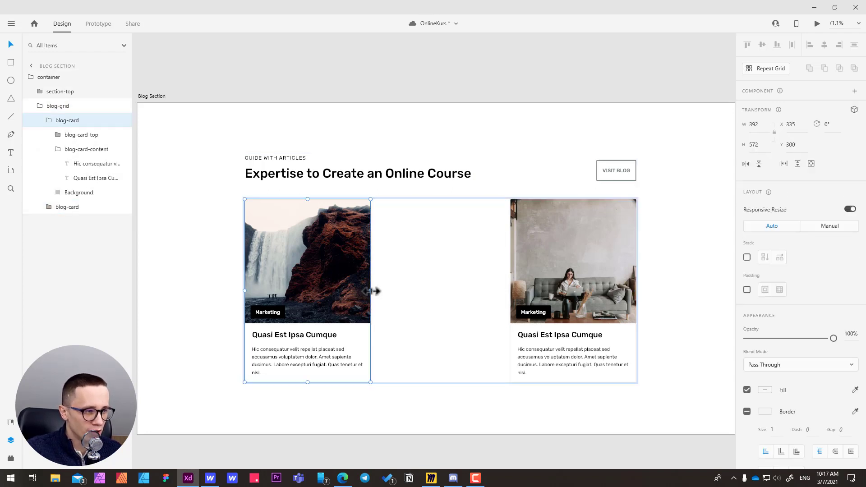
left_click_drag(370, 290, 508, 282)
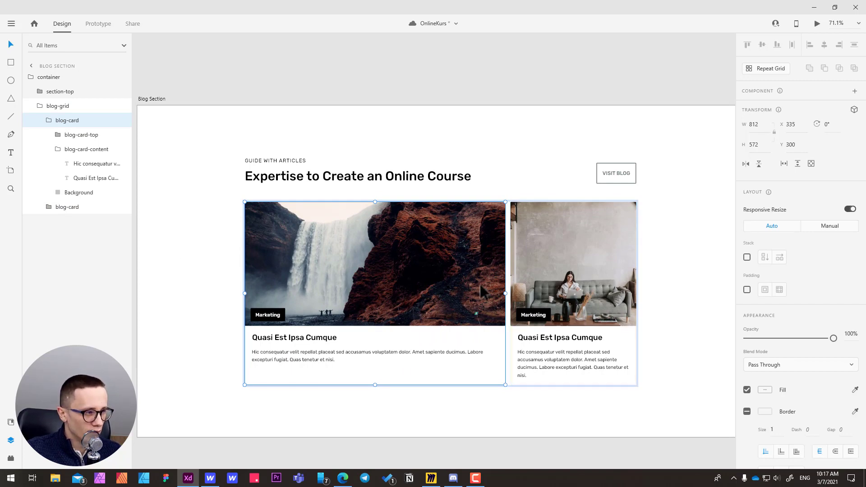
left_click_drag(505, 293, 404, 295)
left_click(523, 270)
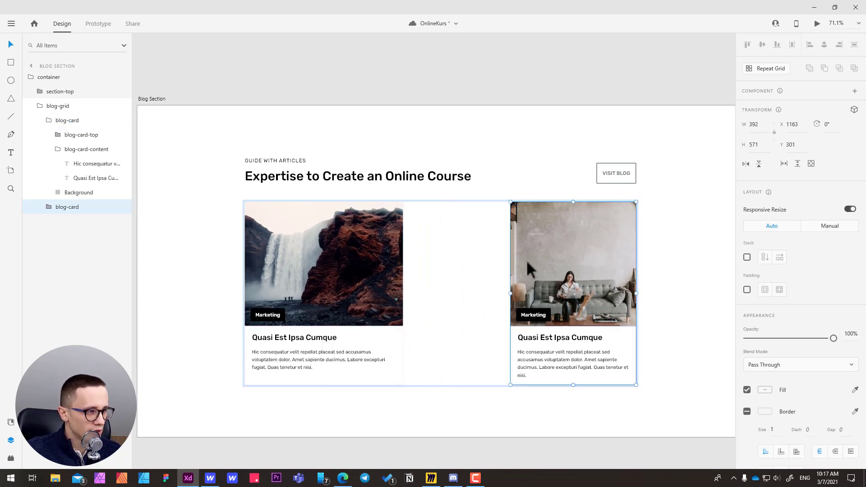
left_click_drag(510, 293, 433, 293)
left_click(399, 297)
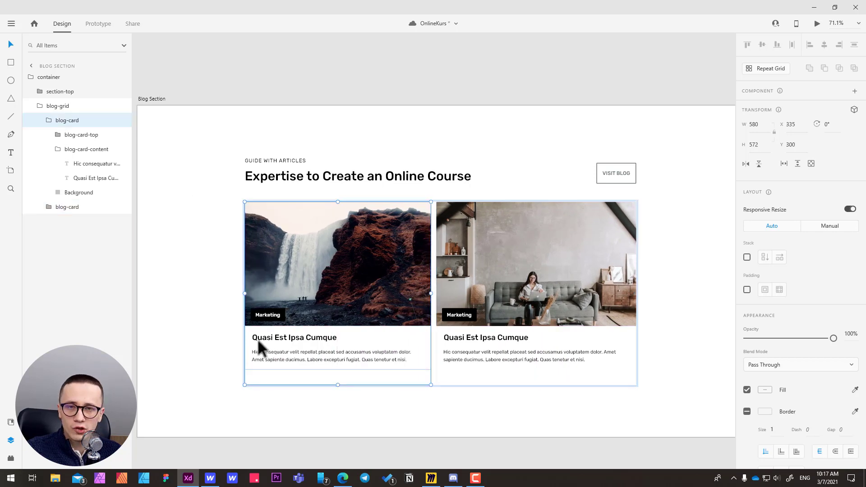
Undo the resizing of the two outer blog cards and the deletion of the middle card.
key("ctrl+z")
key("ctrl+z")
key("ctrl+z")
key("ctrl+z")
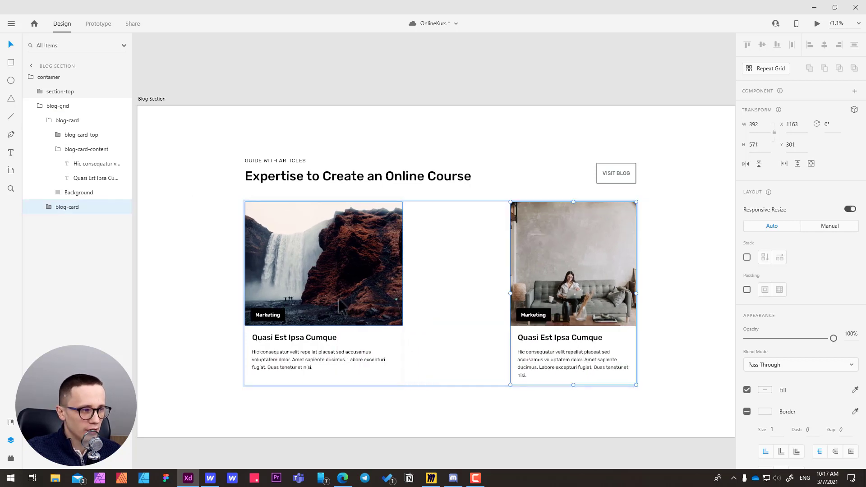
key("ctrl+z")
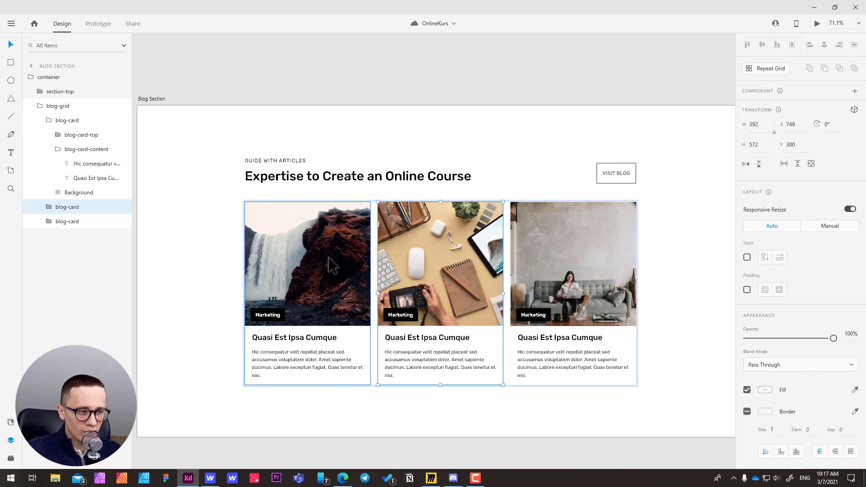
In Webflow, set the blog-grid direction to Column and reduce the grid to one column and one row.
key("alt+Tab")
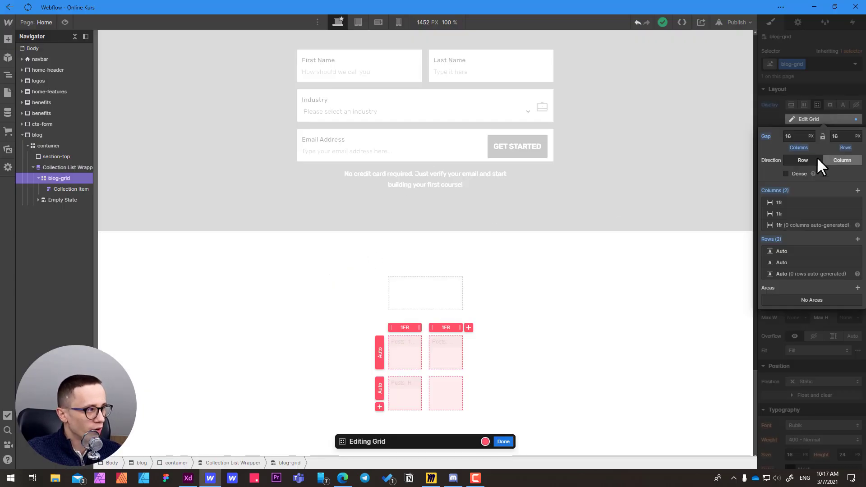
left_click(840, 160)
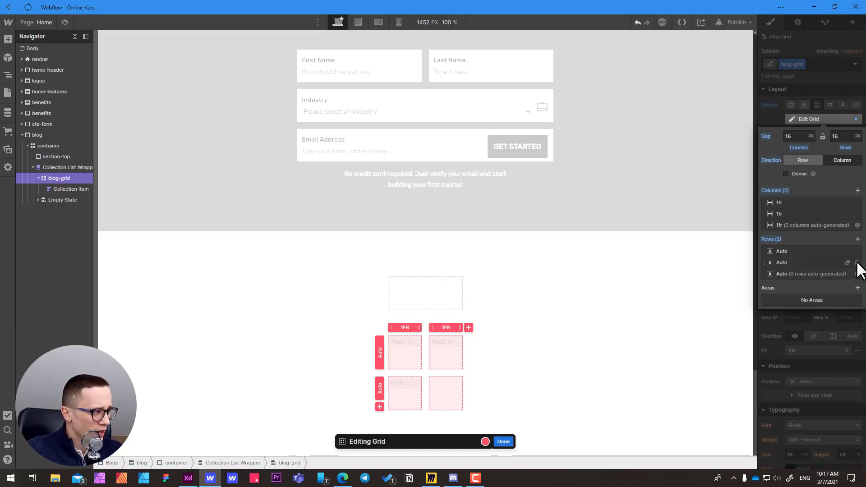
left_click(856, 263)
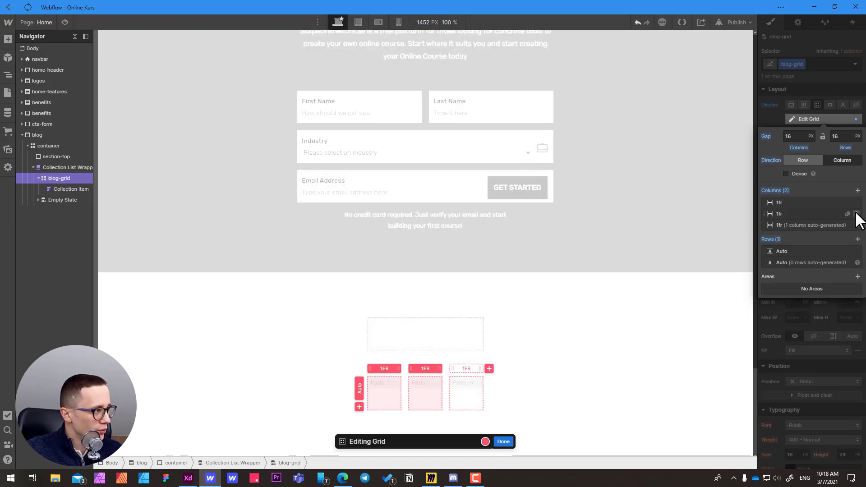
left_click(856, 213)
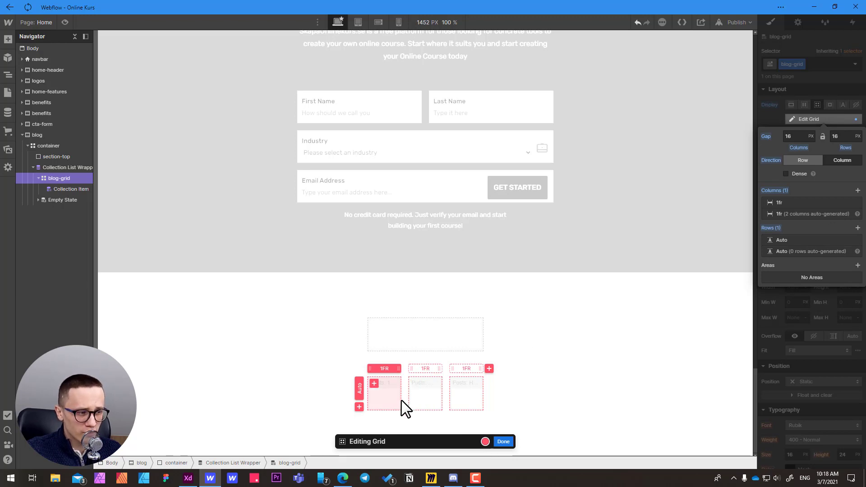
mouse_move(433, 410)
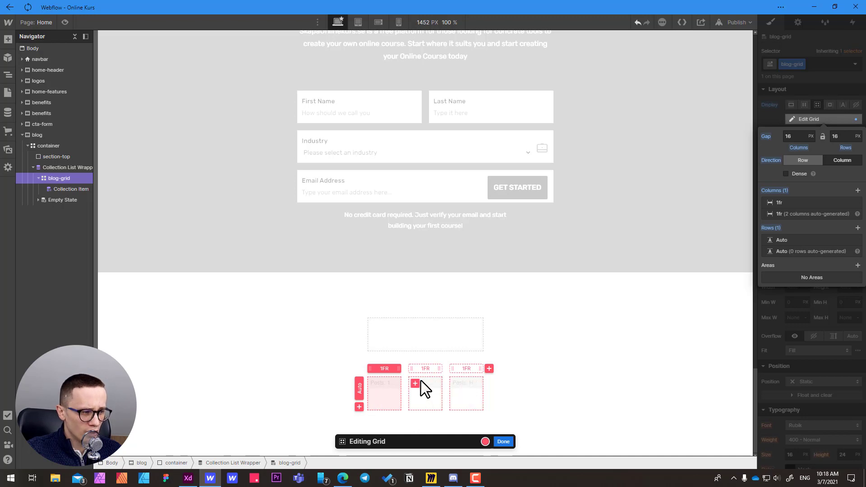
mouse_move(466, 384)
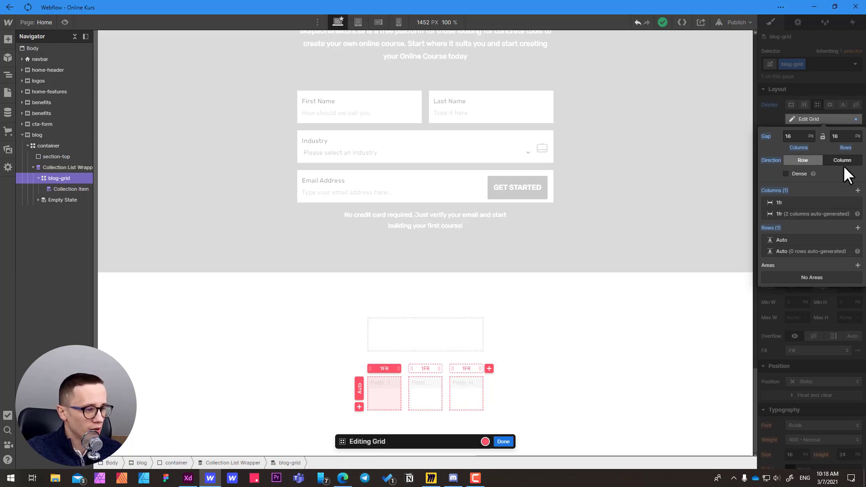
left_click(503, 442)
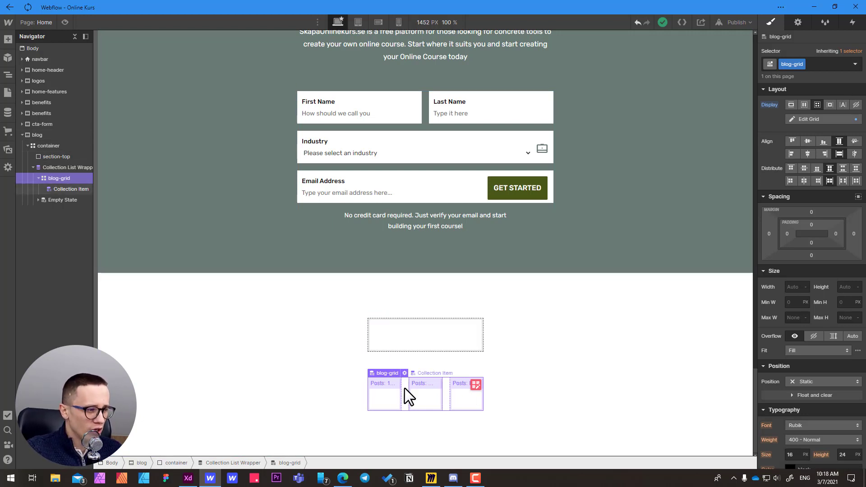
Filter the Collection List Wrapper to posts whose Featured on Homepage is On.
left_click(61, 168)
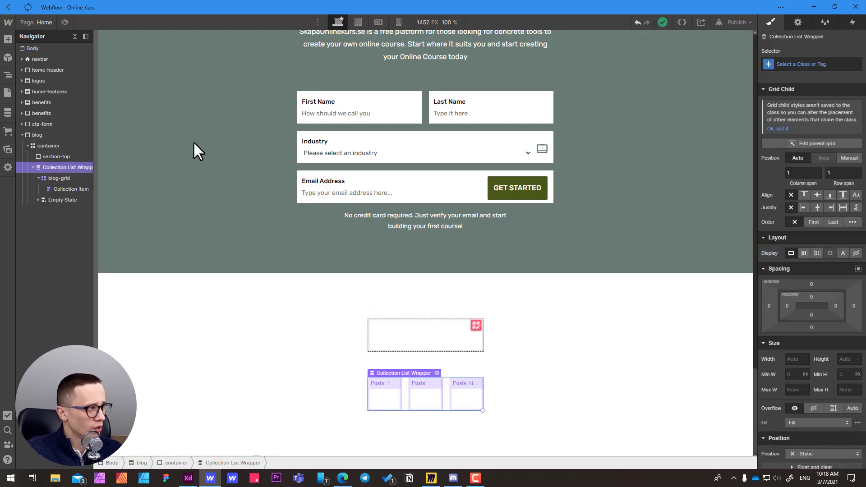
left_click(798, 22)
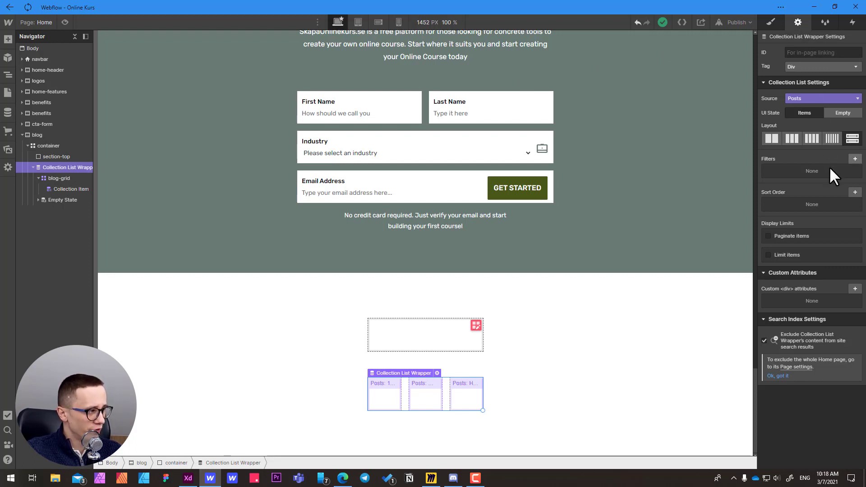
left_click(854, 161)
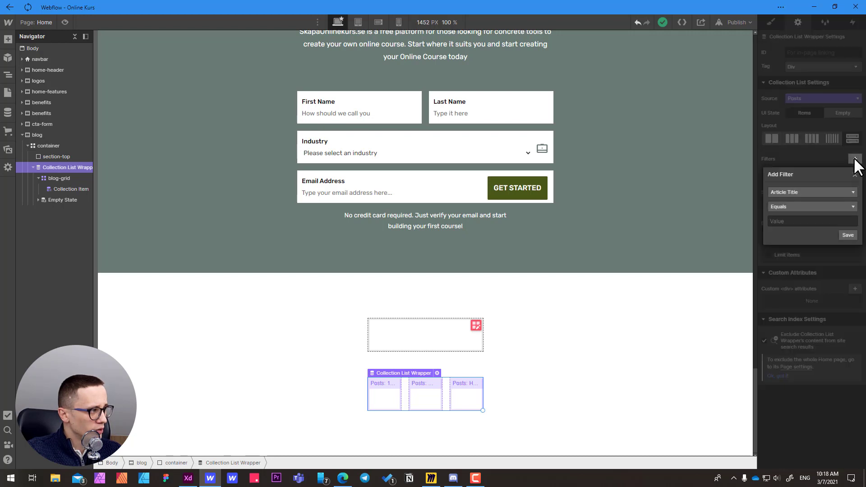
left_click(792, 192)
scroll(847, 219, "down", 3)
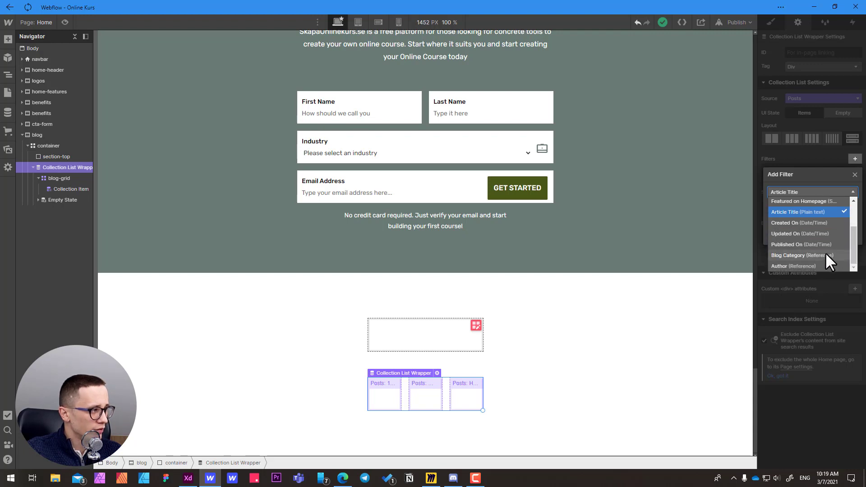
left_click_drag(852, 257, 845, 247)
left_click(789, 218)
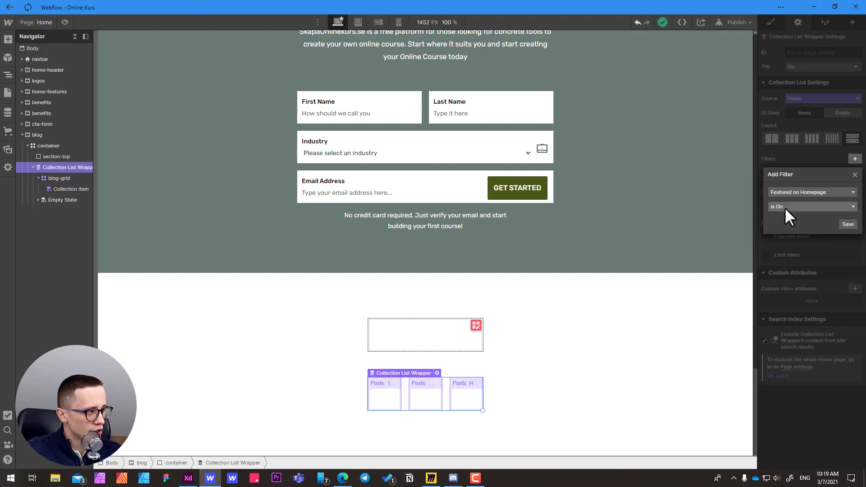
left_click(847, 224)
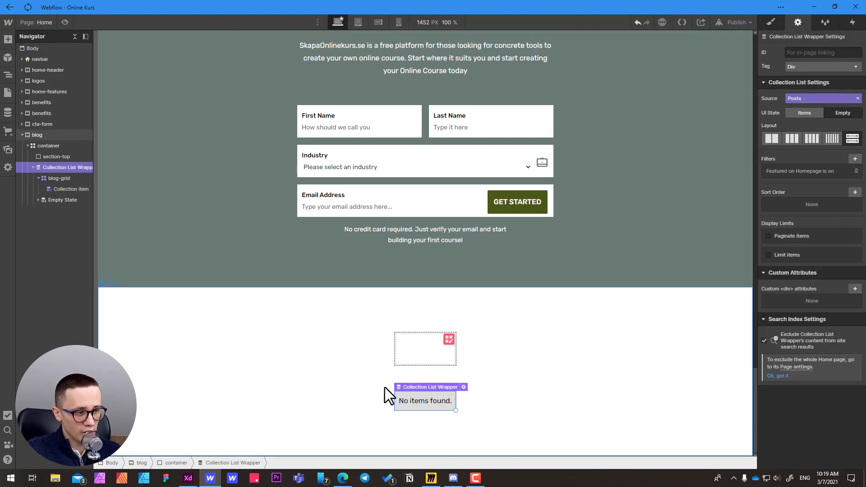
In the Posts collection, turn on Featured on Homepage for "10 Things Nobody Told You About Being a Web Designer" and save the post.
left_click(7, 112)
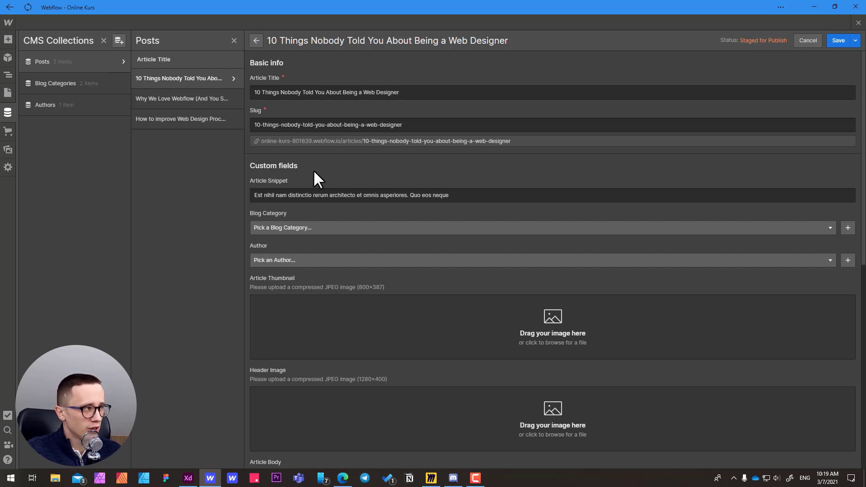
scroll(373, 173, "down", 2)
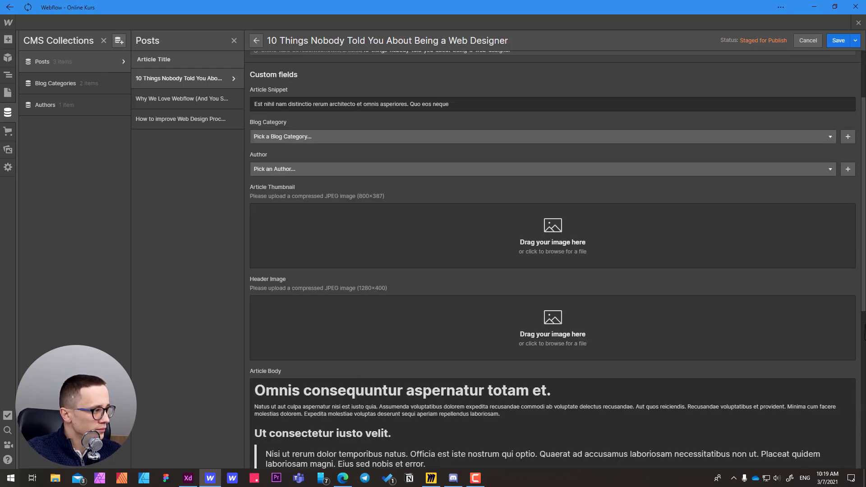
scroll(646, 298, "down", 7)
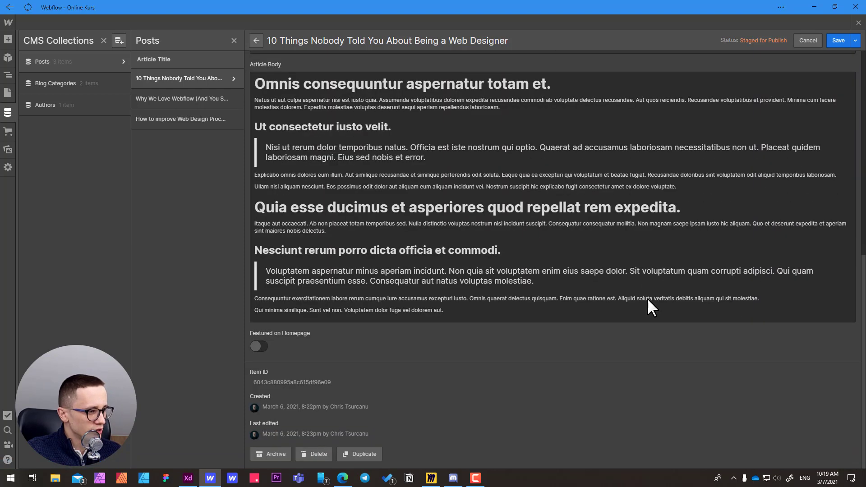
left_click(261, 343)
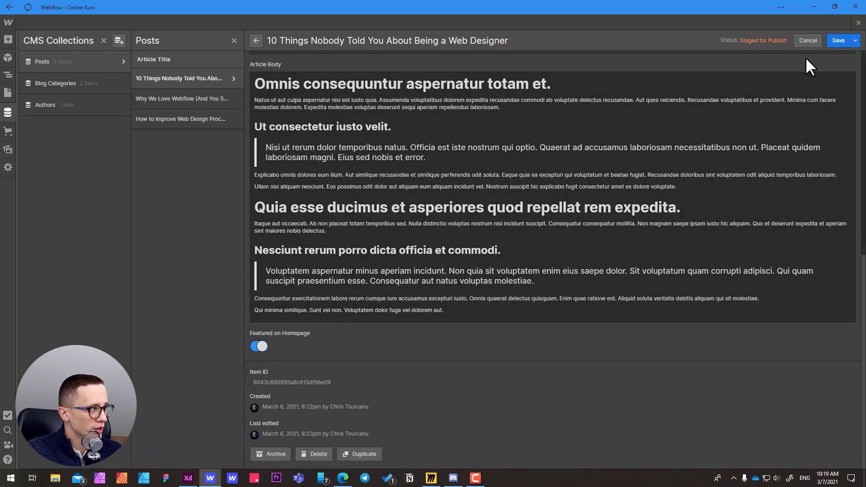
left_click(837, 40)
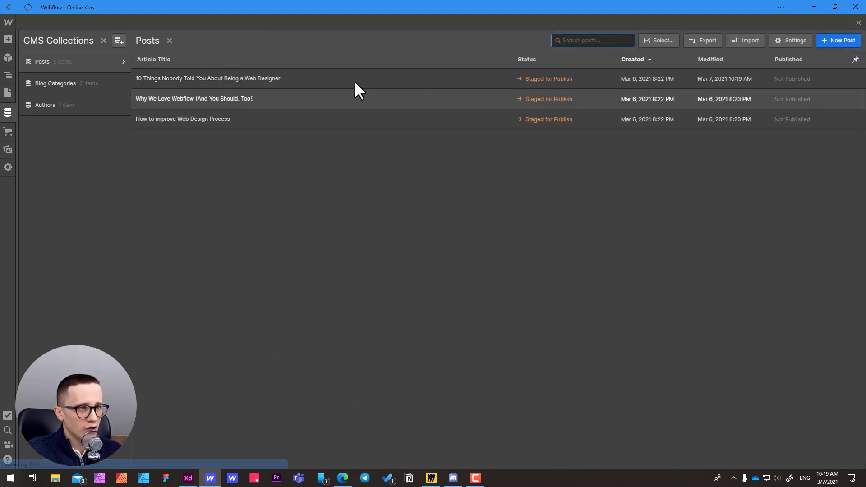
Turn on Featured on Homepage for the post "Why We Love Webflow (And You Should, Too!)", save it and return to the page canvas.
left_click(177, 96)
scroll(382, 272, "down", 10)
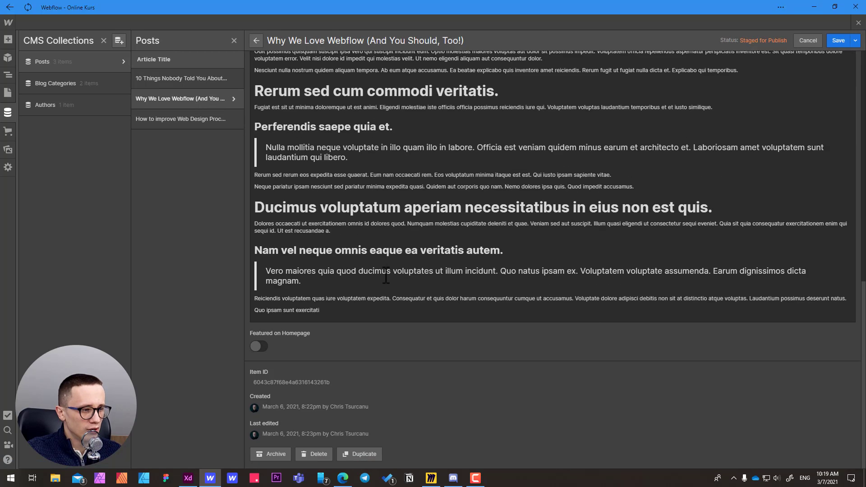
left_click(258, 346)
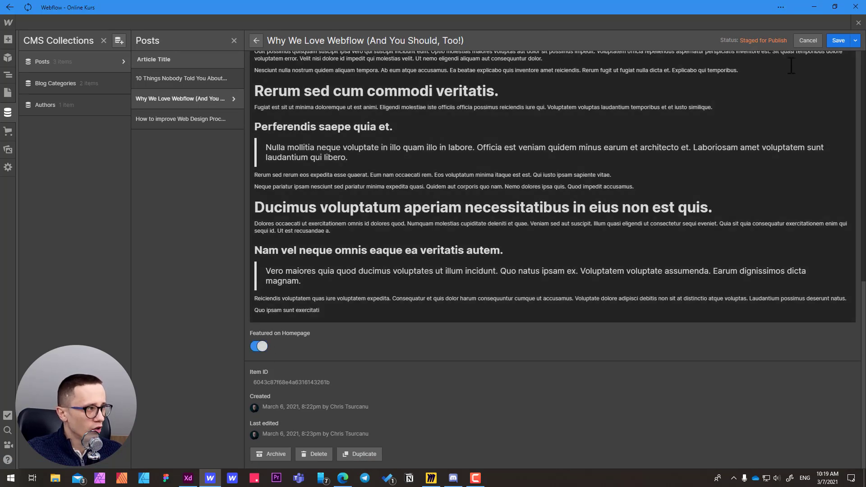
left_click(834, 39)
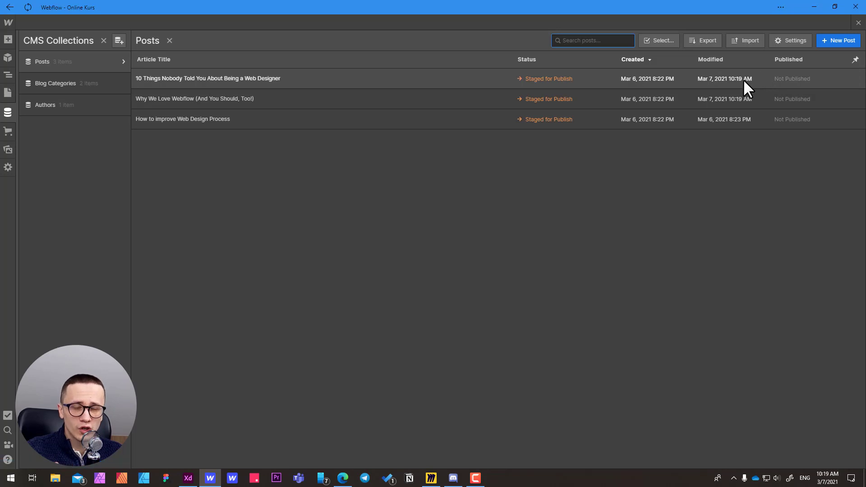
left_click(857, 23)
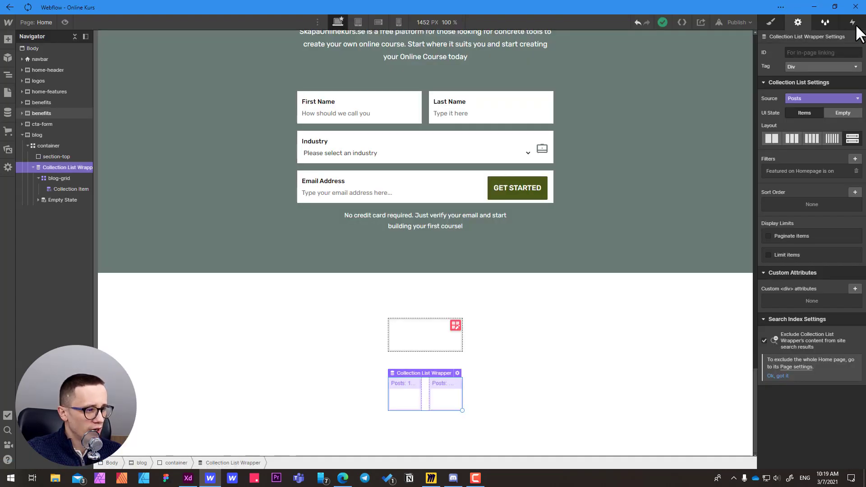
Limit the blog-grid Collection List to show 3 items.
left_click(410, 393)
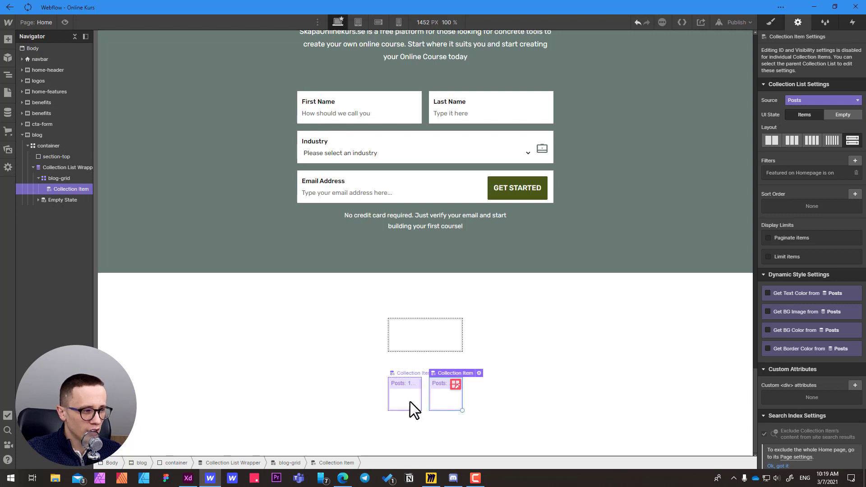
left_click(428, 399)
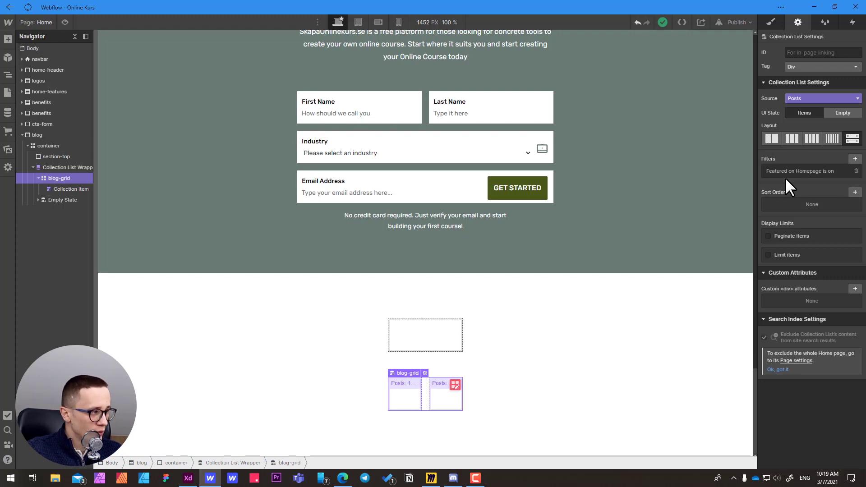
left_click(780, 253)
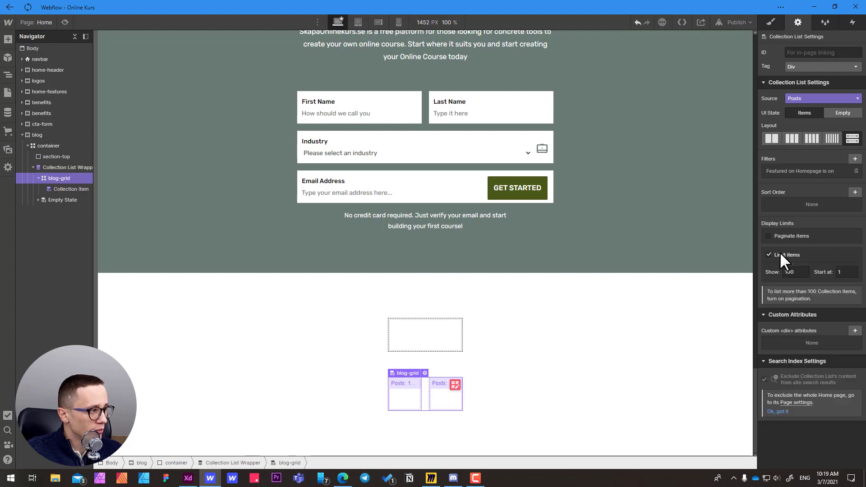
left_click(797, 272)
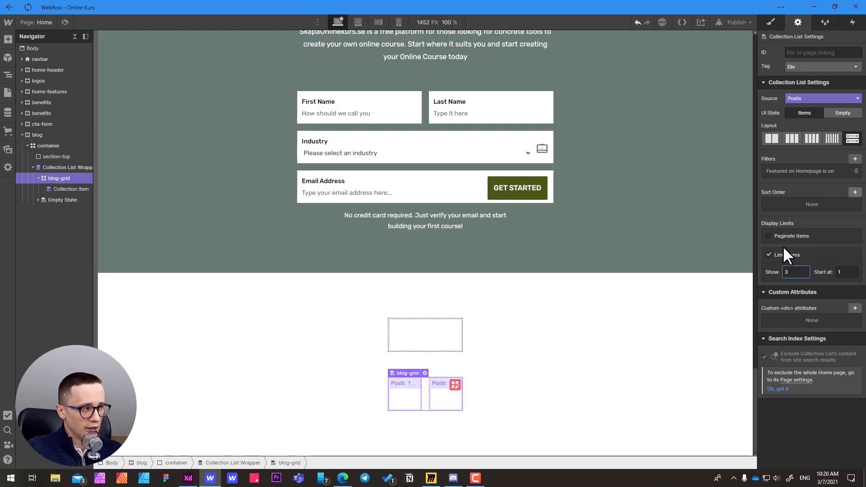
Add a Random order sort to the blog-grid Collection List and save it.
left_click(855, 192)
left_click(797, 225)
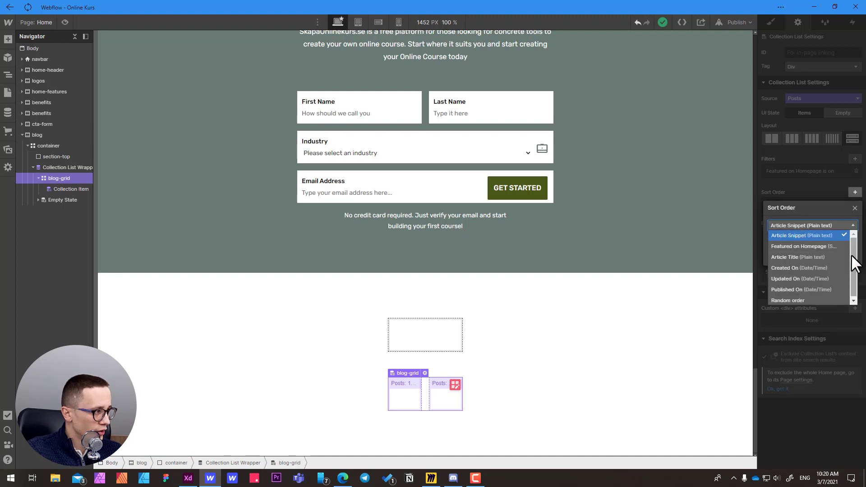
left_click(787, 301)
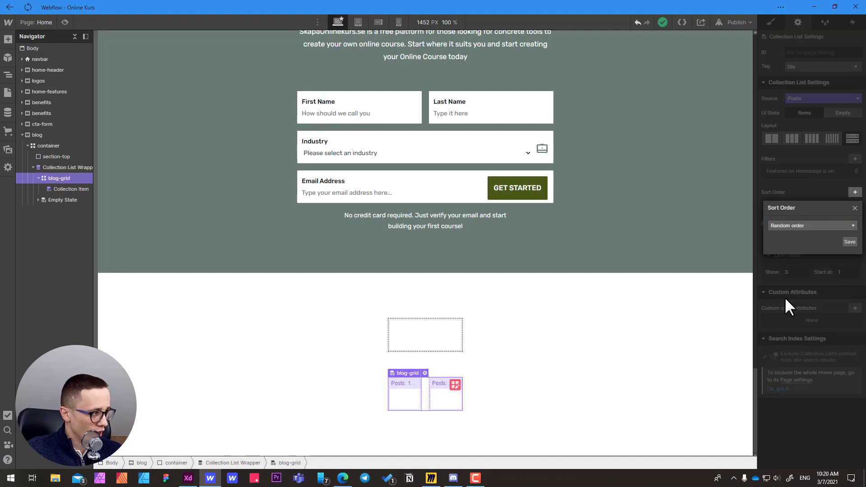
left_click(850, 242)
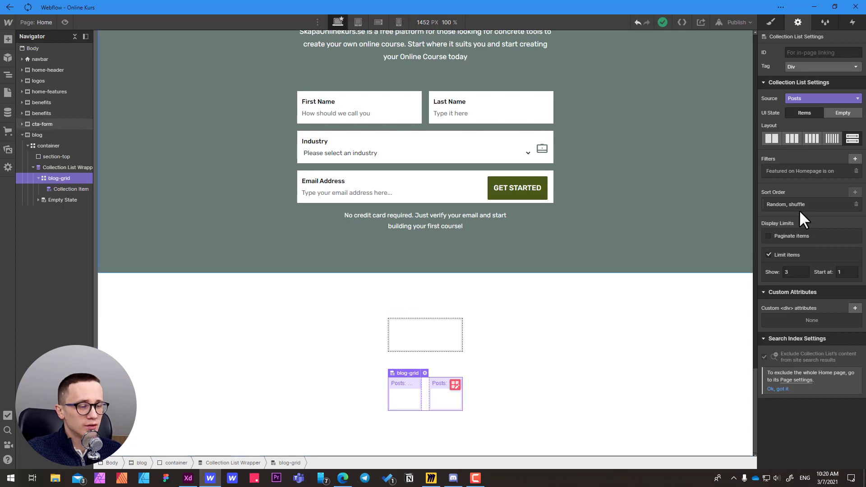
Turn on Featured on Homepage for the post "How to improve Web Design Process", save it and return to the page canvas.
left_click(9, 112)
left_click(161, 119)
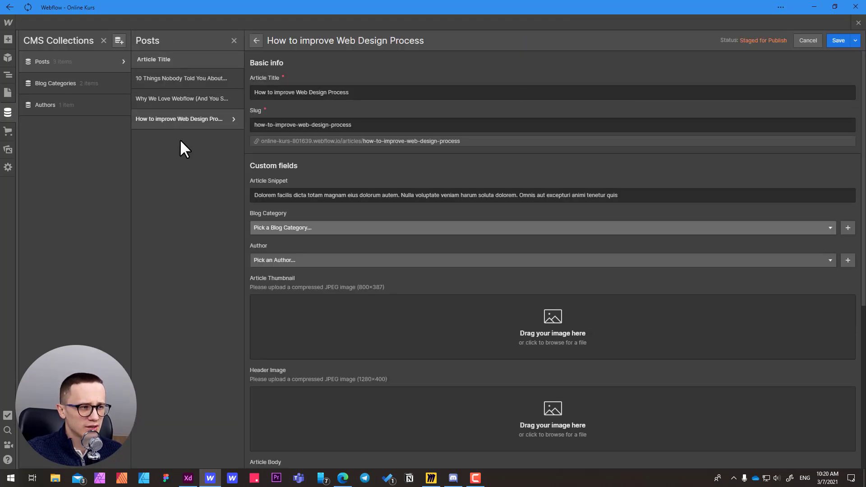
scroll(290, 274, "down", 5)
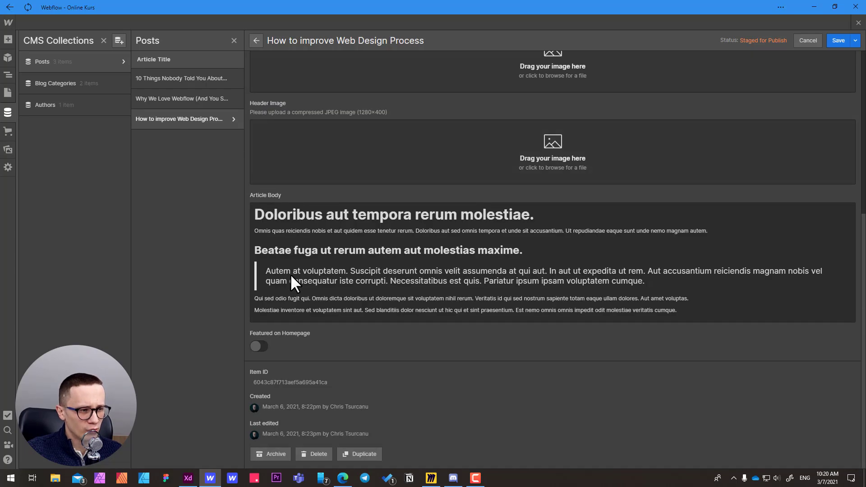
left_click(262, 347)
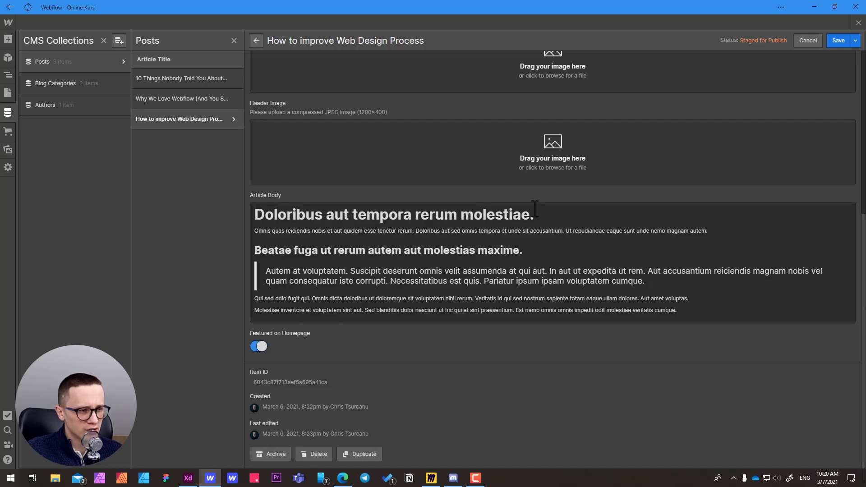
left_click(837, 40)
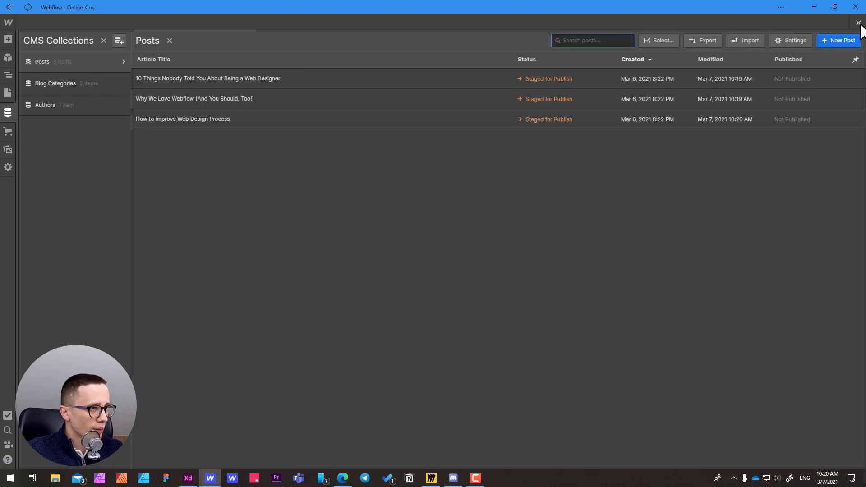
left_click(858, 23)
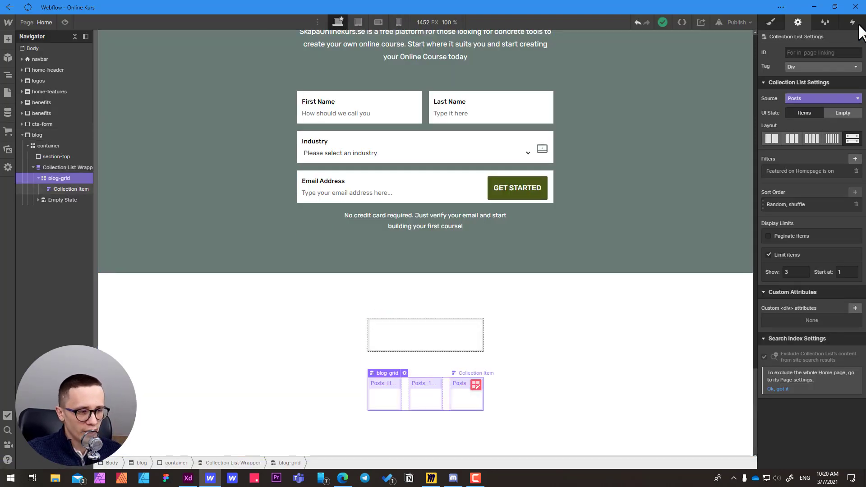
Select the section-top div in the blog section, and in Adobe XD select the matching section-top group.
left_click(398, 339)
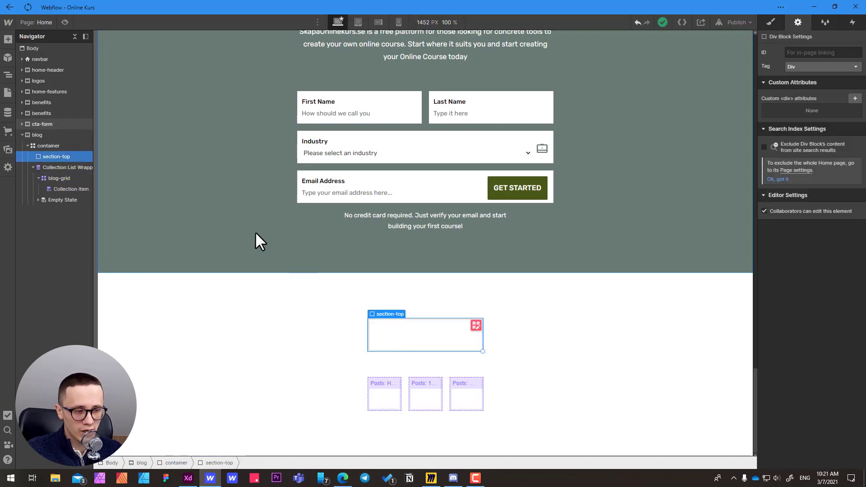
key("alt+Tab")
left_click(303, 175)
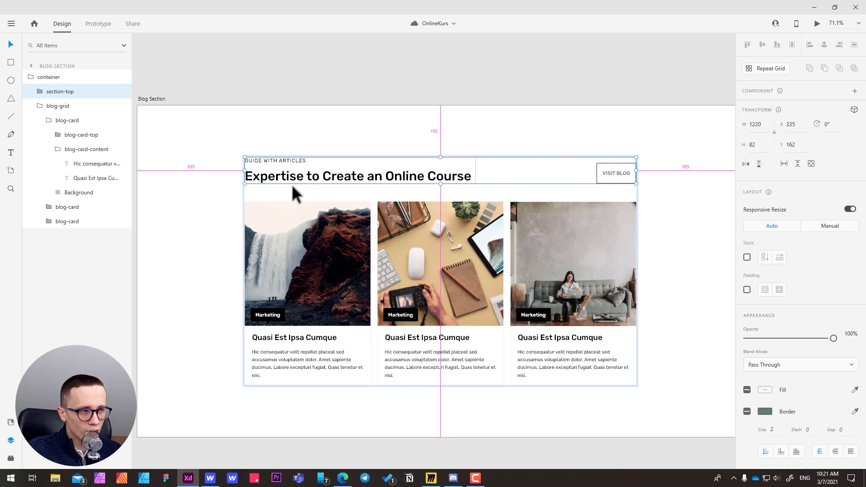
Try narrowing the section-top group from its right edge and undo the resizing.
left_click_drag(636, 171, 575, 169)
key("ctrl+z")
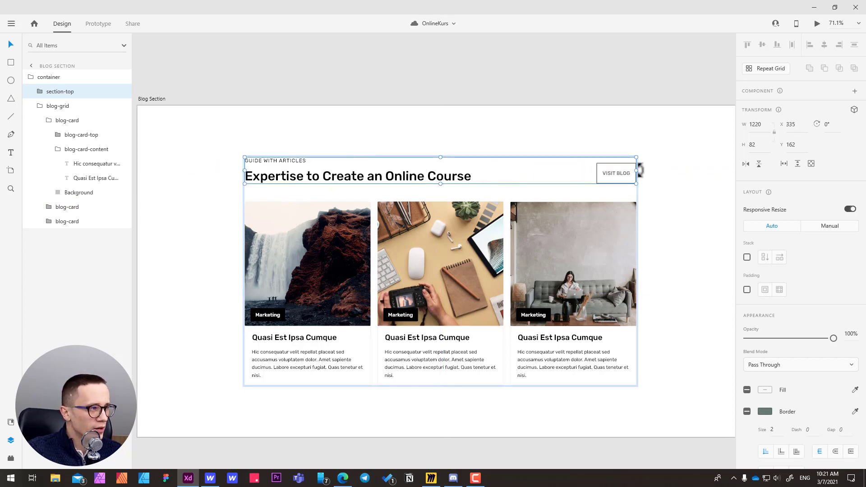
left_click_drag(638, 170, 588, 174)
key("ctrl+z")
key("ctrl+z")
Collapse the blog-grid layer, expand section-top and examine its btn and blog-head-main groups.
left_click(40, 105)
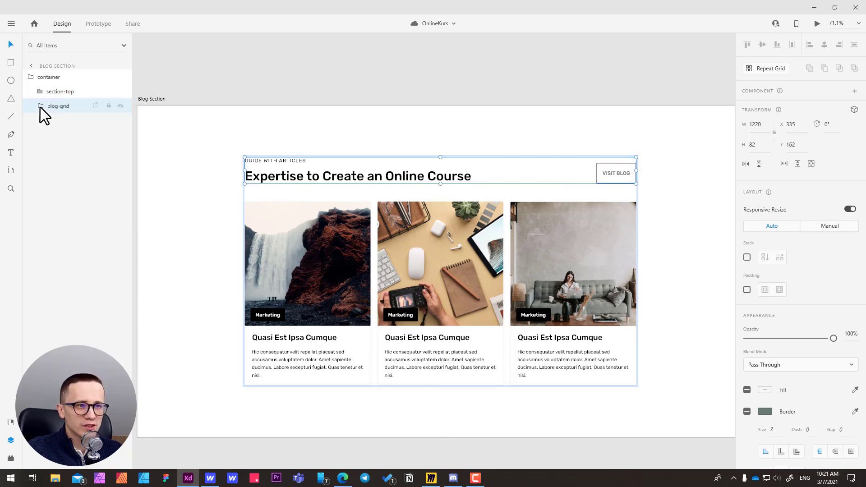
left_click(37, 90)
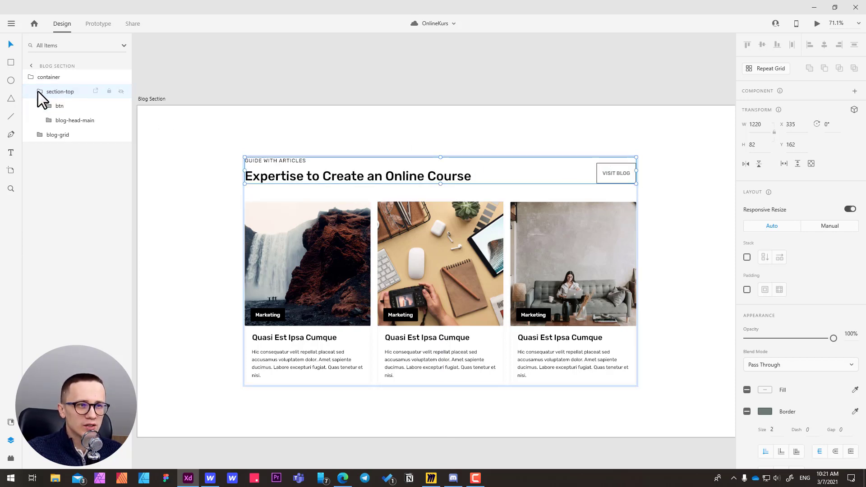
left_click(60, 108)
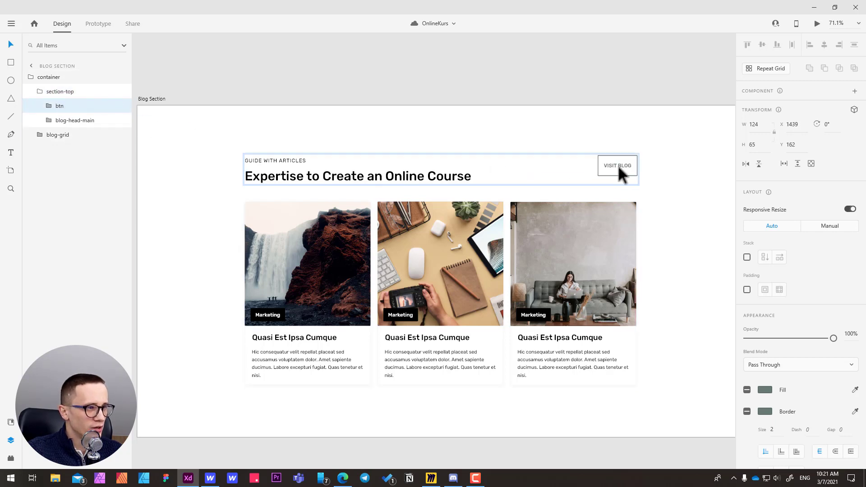
left_click(68, 120)
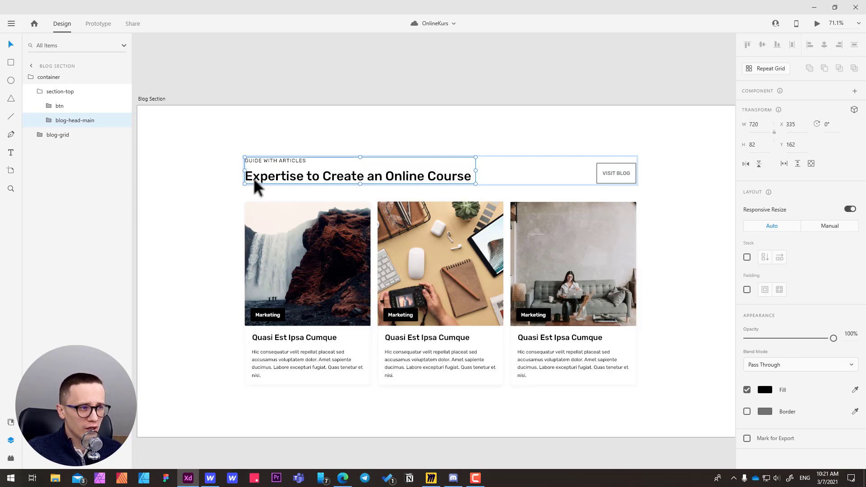
left_click(63, 93)
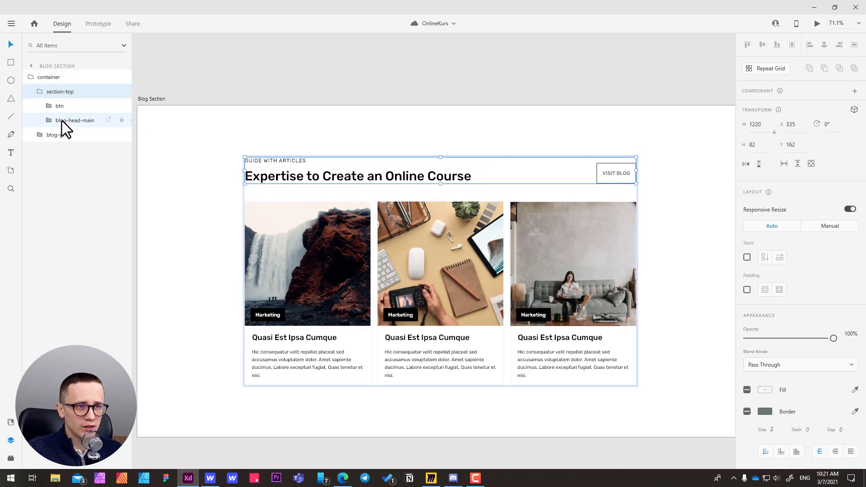
Rename the blog-head-main layer as section-head-main and copy the new name.
left_click(72, 121)
double_click(75, 120)
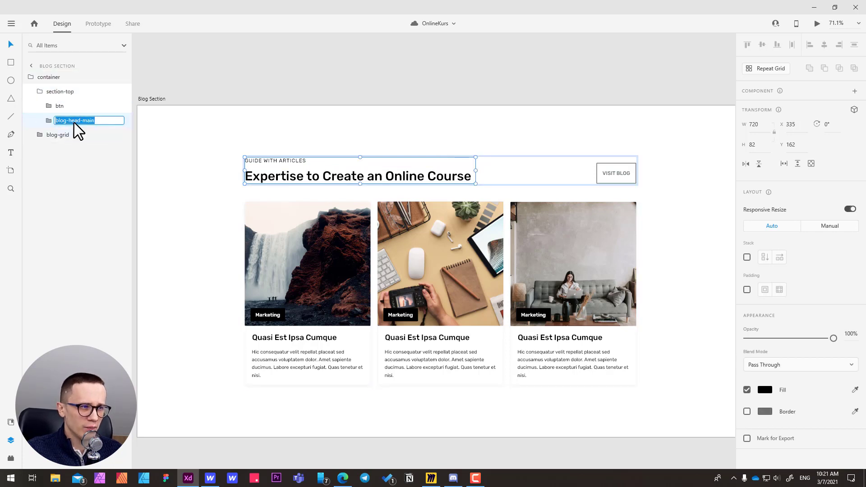
left_click(68, 120)
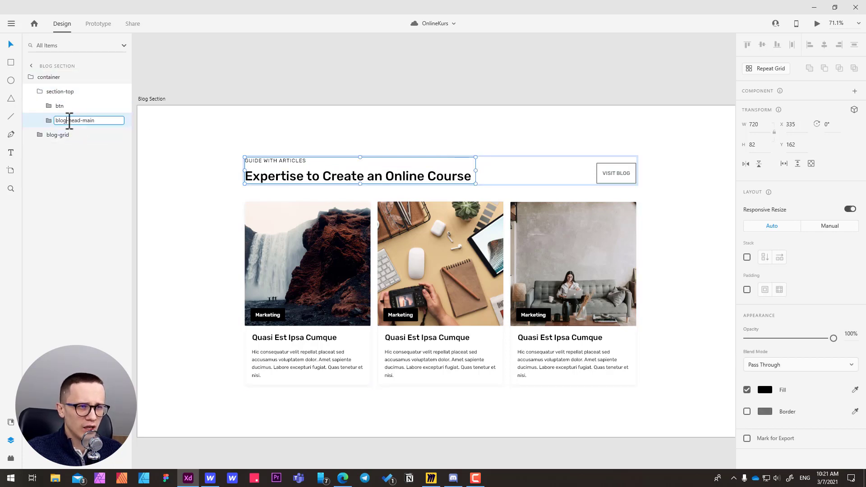
left_click_drag(70, 120, 55, 120)
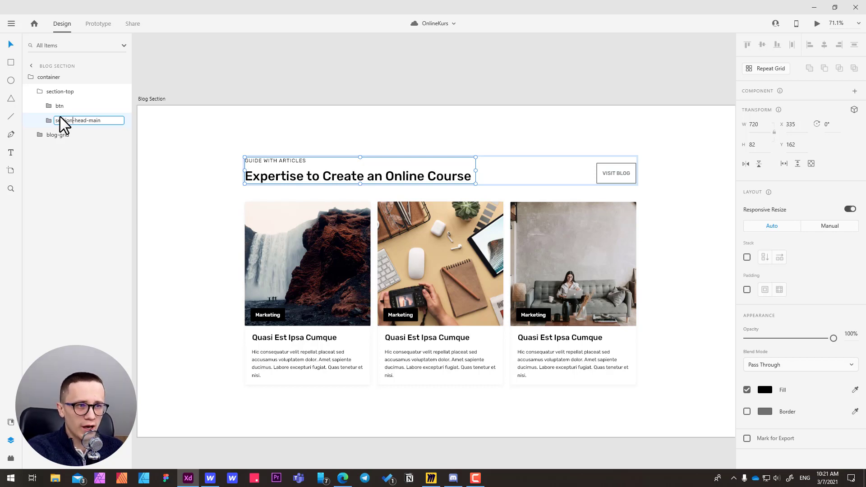
key("Return")
double_click(80, 122)
key("ctrl+c")
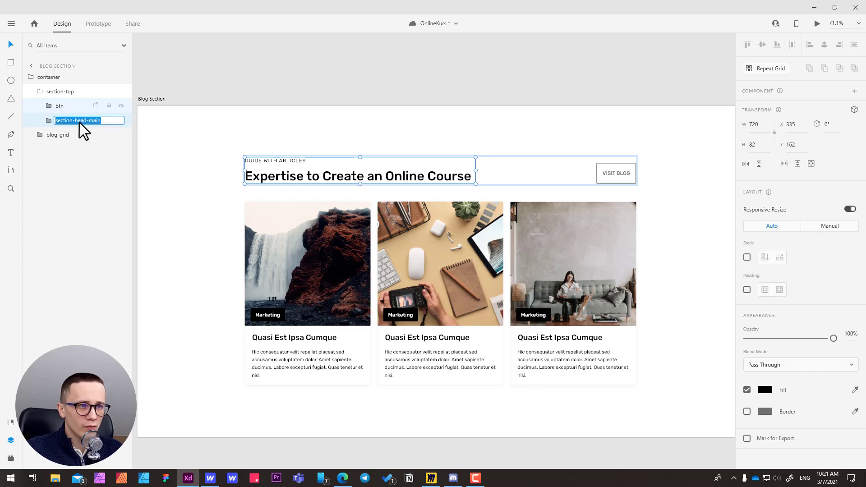
Switch to Webflow and add a Div Block inside section-top with the new class section-head-main.
key("alt+Tab")
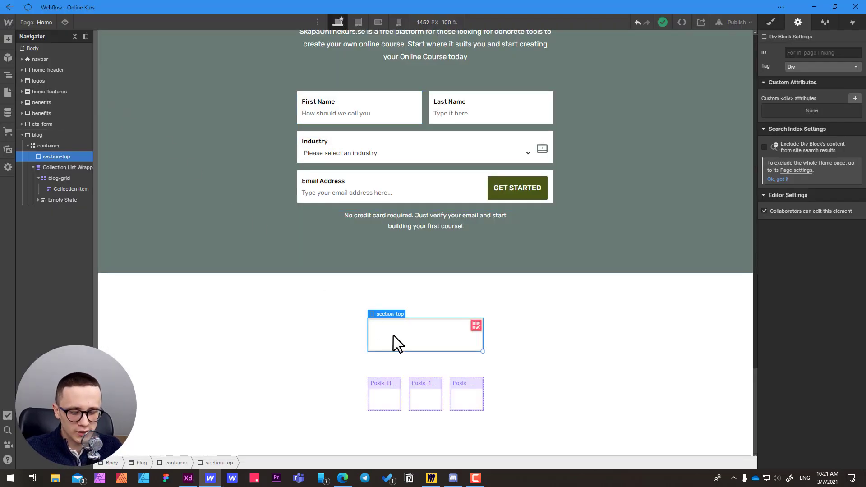
key("ctrl+e")
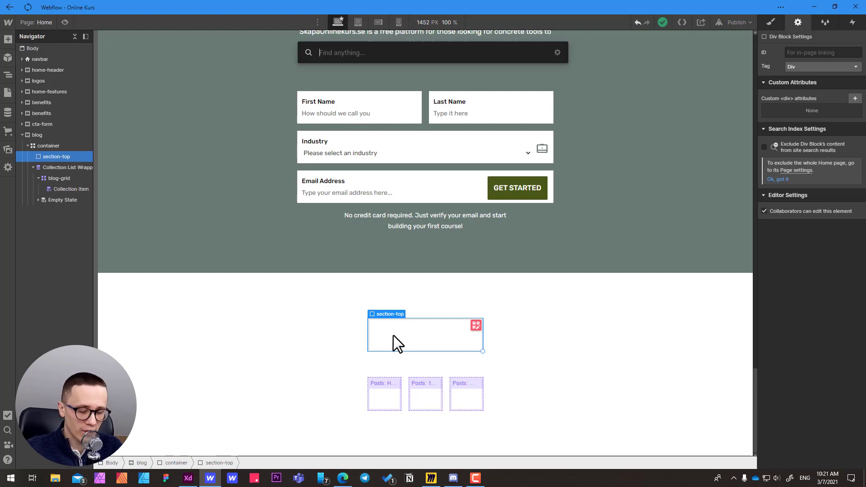
type("div")
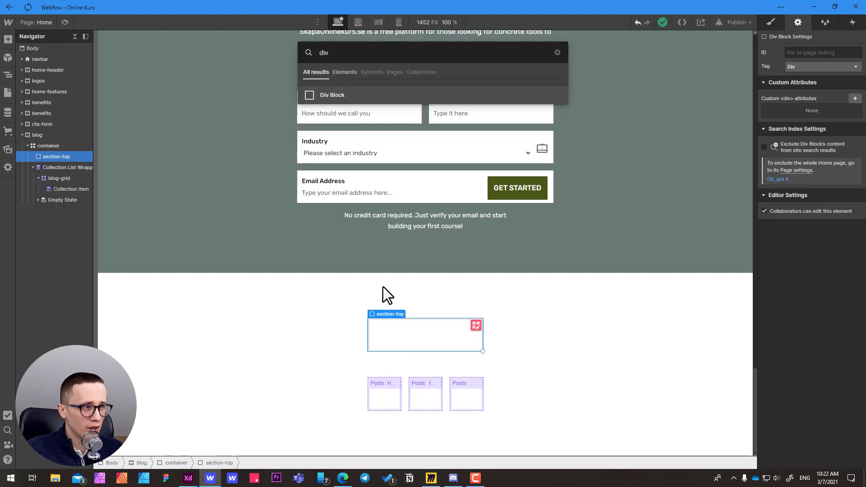
left_click(341, 96)
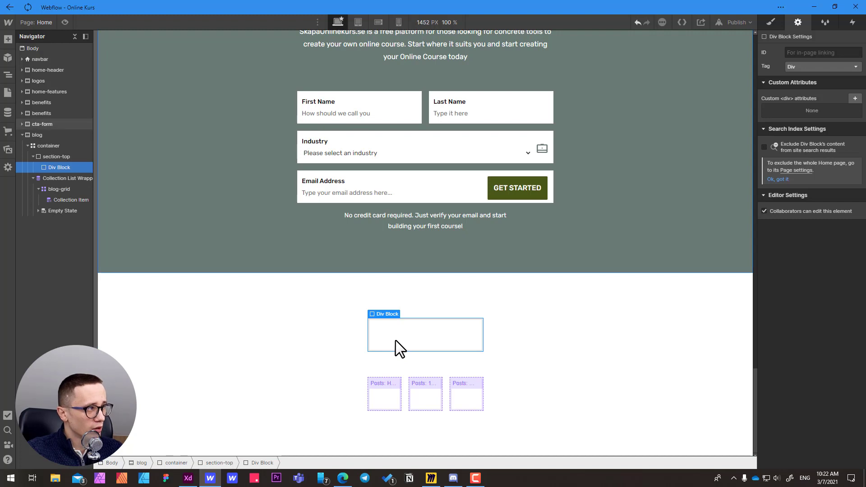
left_click(771, 22)
left_click(792, 65)
key("ctrl+v")
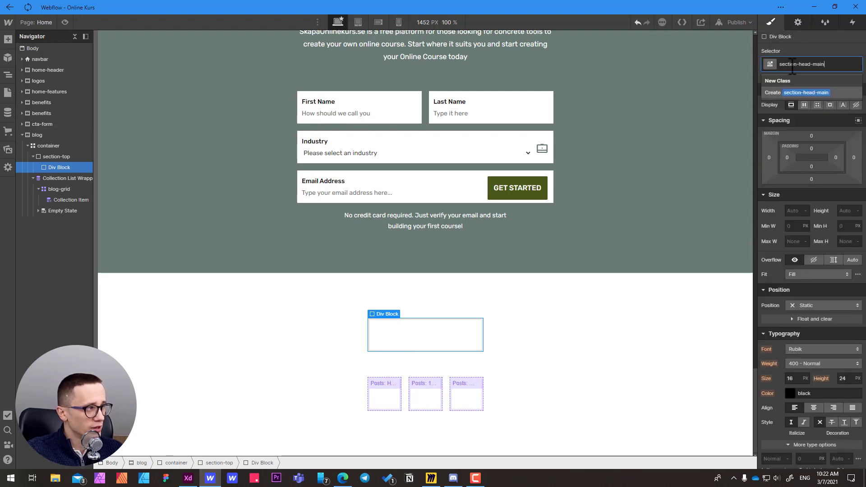
left_click(800, 92)
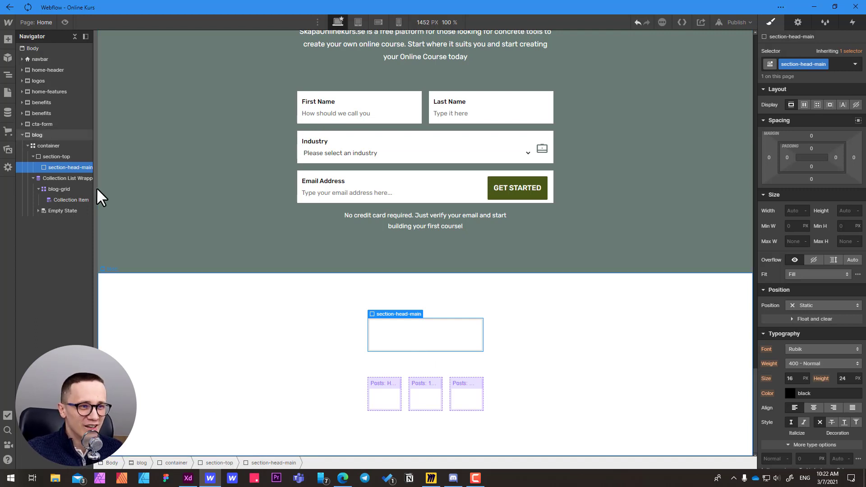
Open the Design System page and copy the white btn-simple-ghost START TODAY button.
left_click(59, 156)
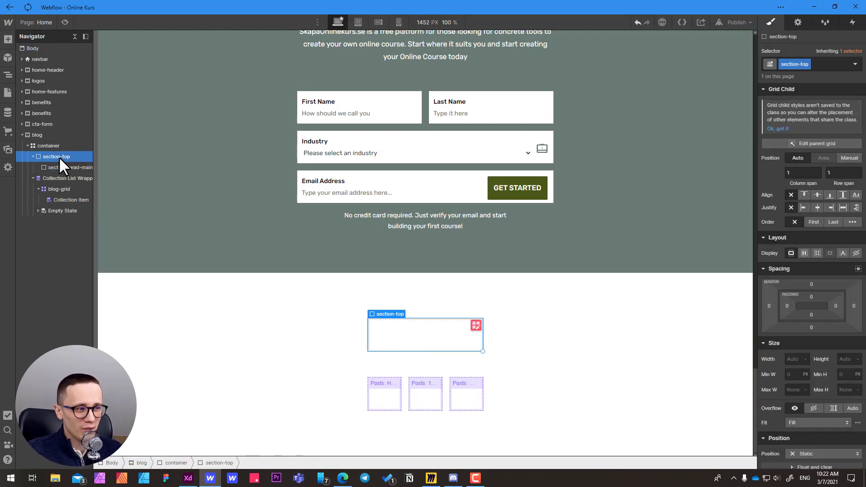
left_click(42, 24)
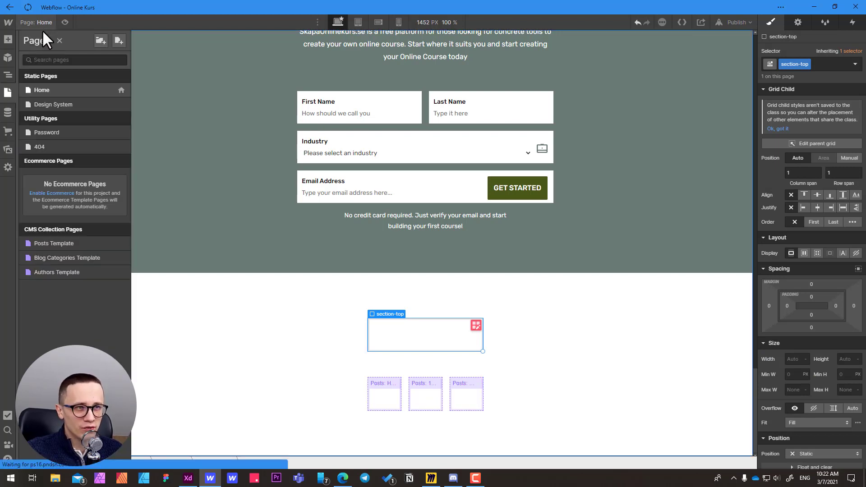
left_click(63, 105)
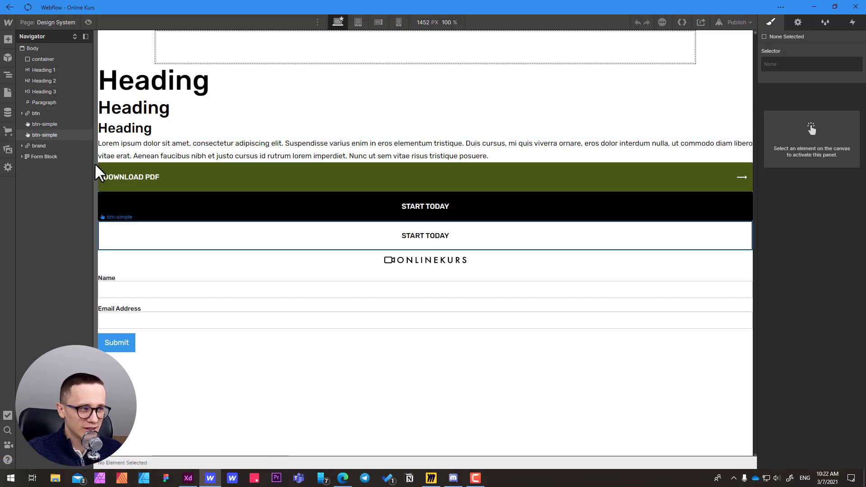
left_click(134, 244)
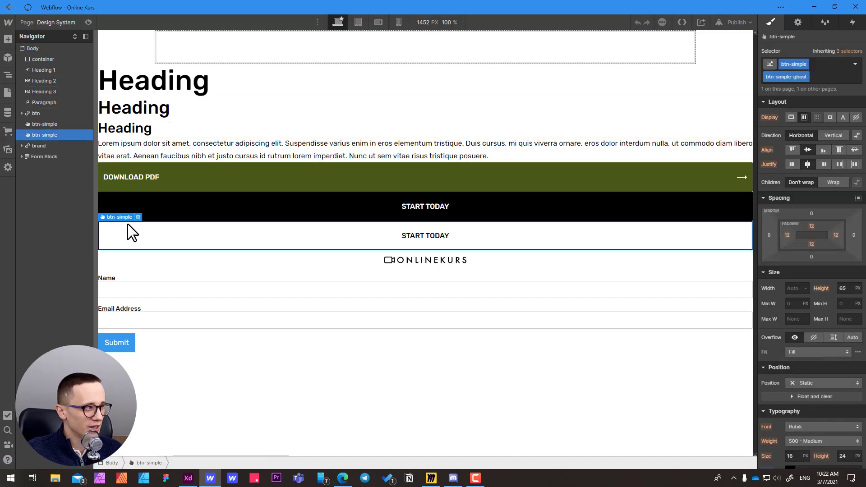
Return to the Home page and paste the copied button into the blog section's section-top div.
left_click(45, 22)
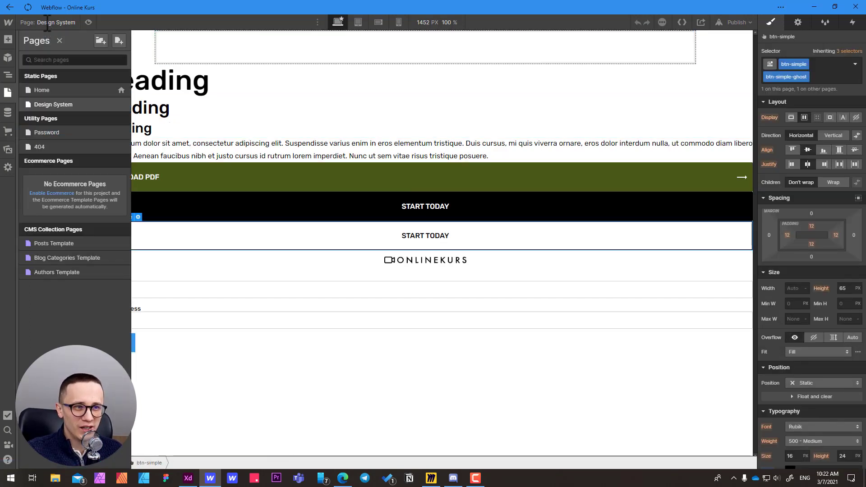
left_click(57, 89)
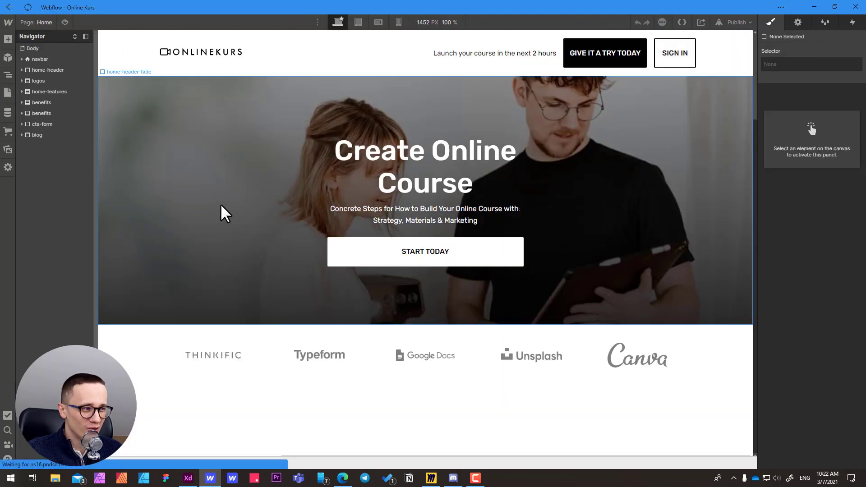
scroll(220, 205, "down", 15)
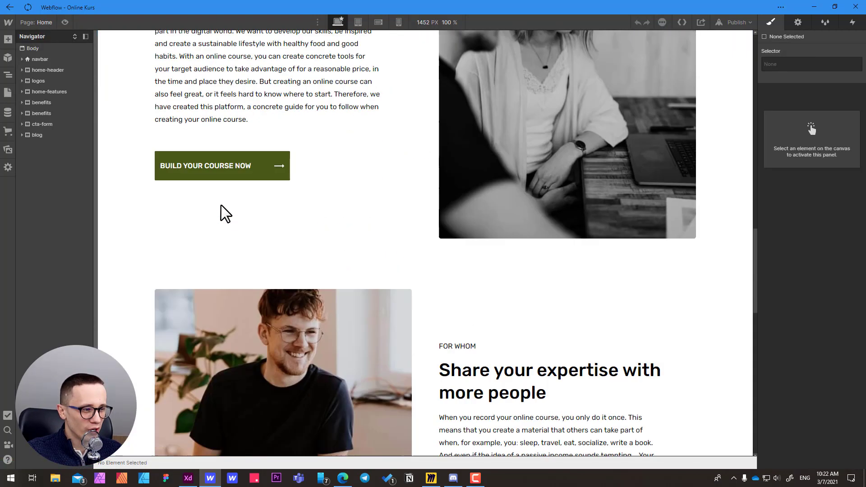
scroll(221, 205, "down", 10)
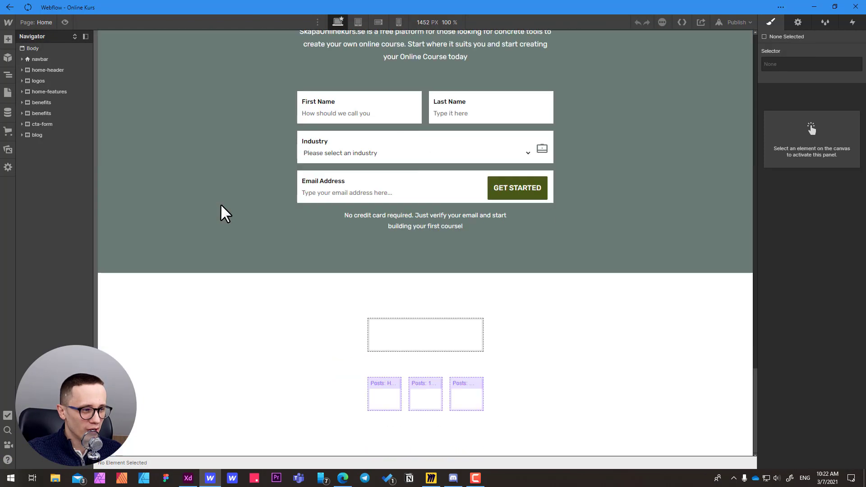
left_click(392, 332)
left_click(50, 156)
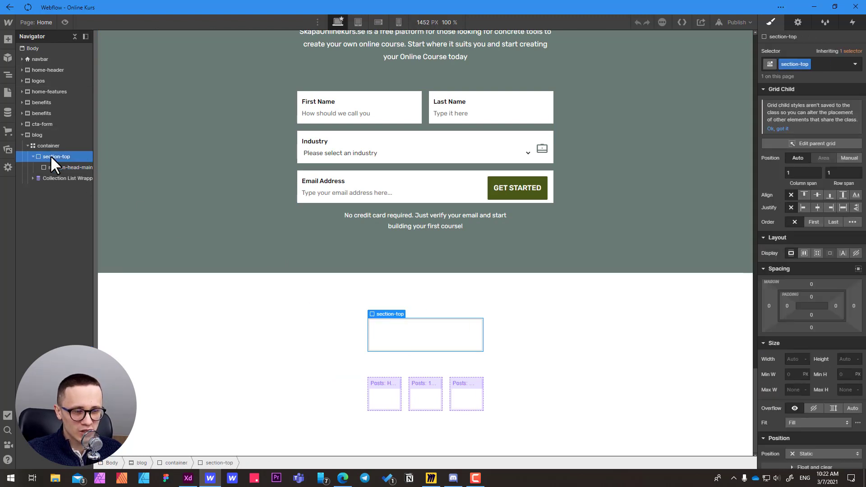
key("ctrl+v")
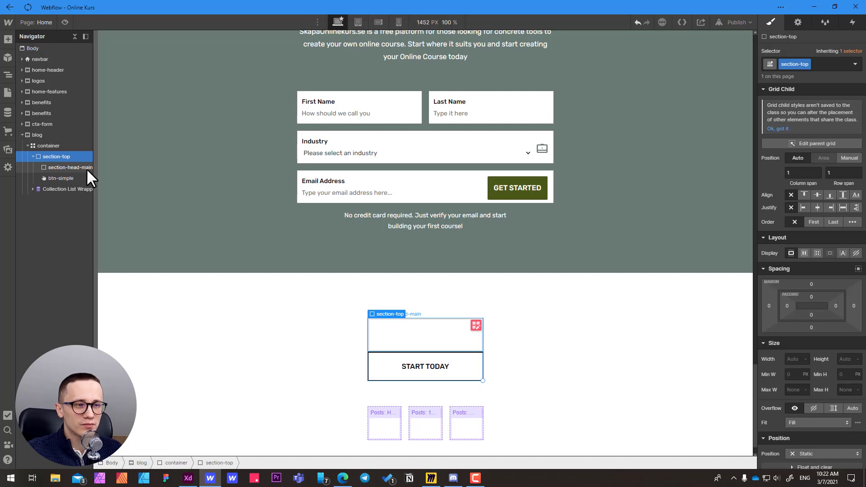
Select section-head-main and check its label and heading in the Adobe XD design before returning to Webflow.
left_click(57, 167)
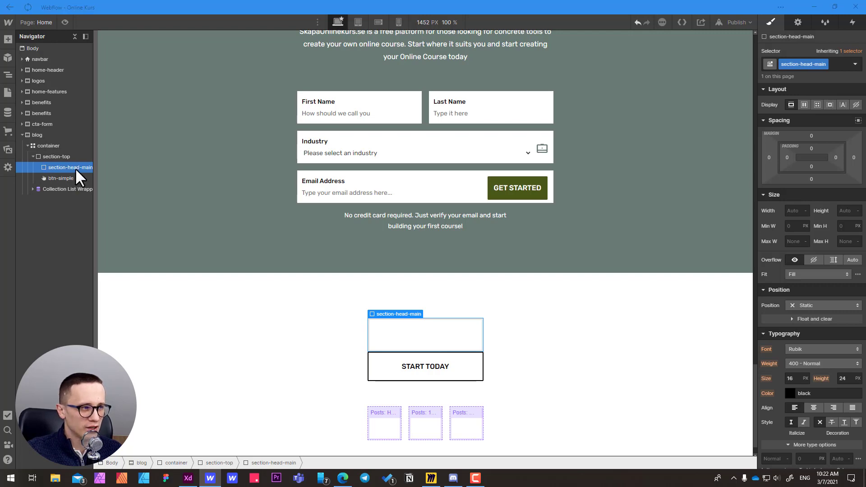
key("alt+Tab")
double_click(277, 160)
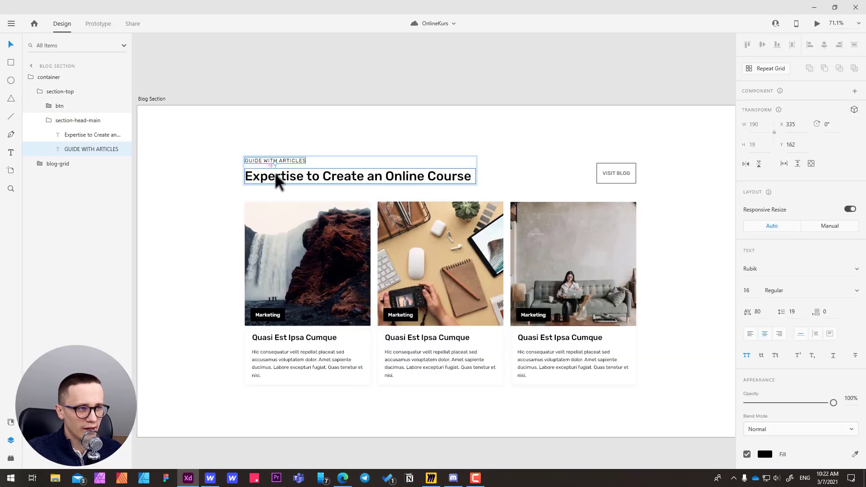
key("alt+Tab")
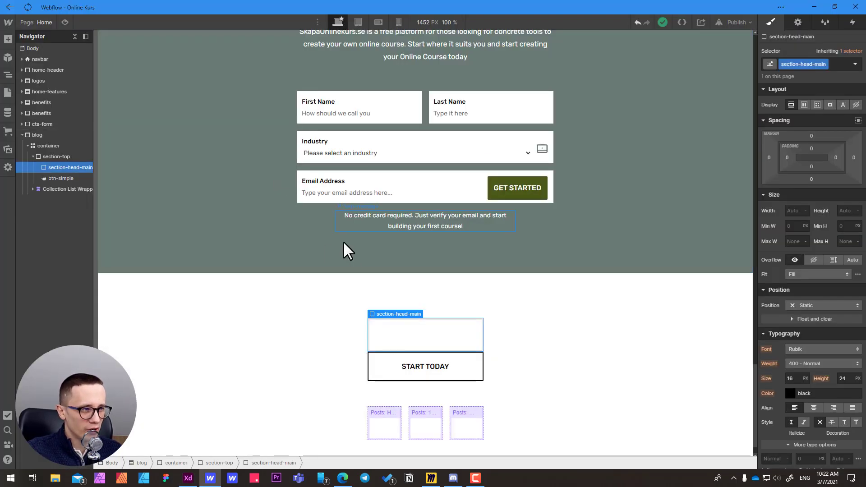
Copy the FOR WHOM section-label from the benefits section and paste it into section-head-main.
scroll(343, 242, "up", 10)
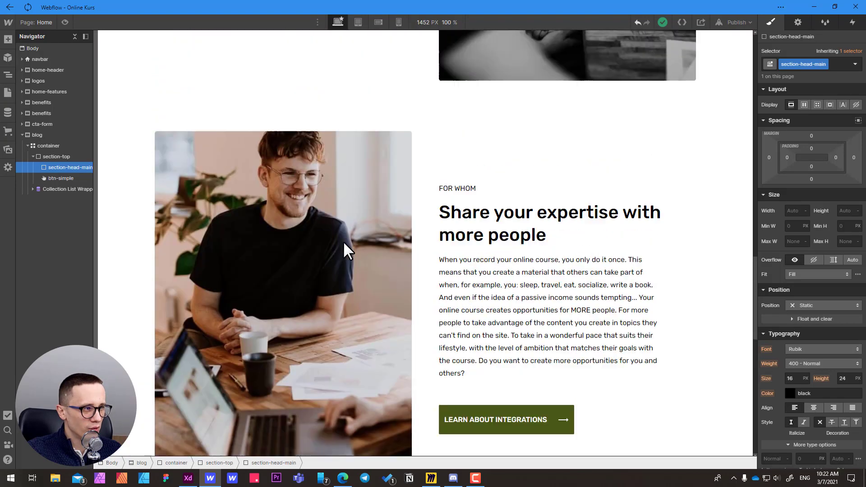
left_click(460, 204)
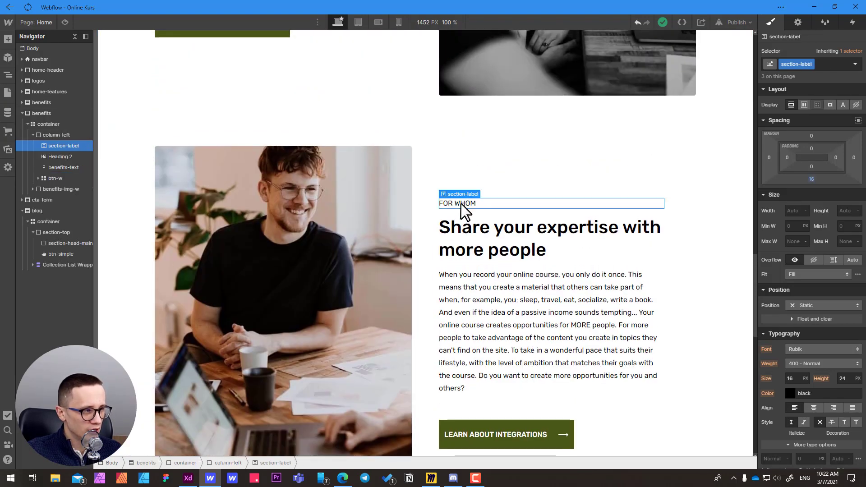
scroll(338, 248, "down", 12)
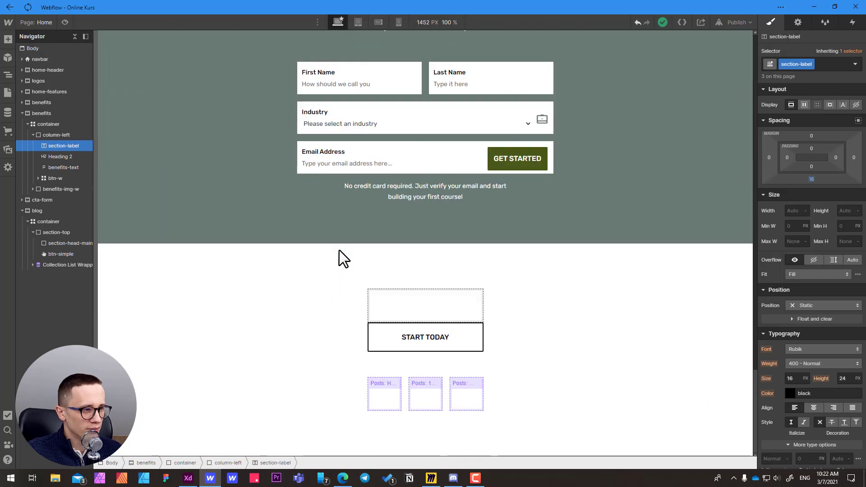
left_click(393, 298)
key("ctrl+v")
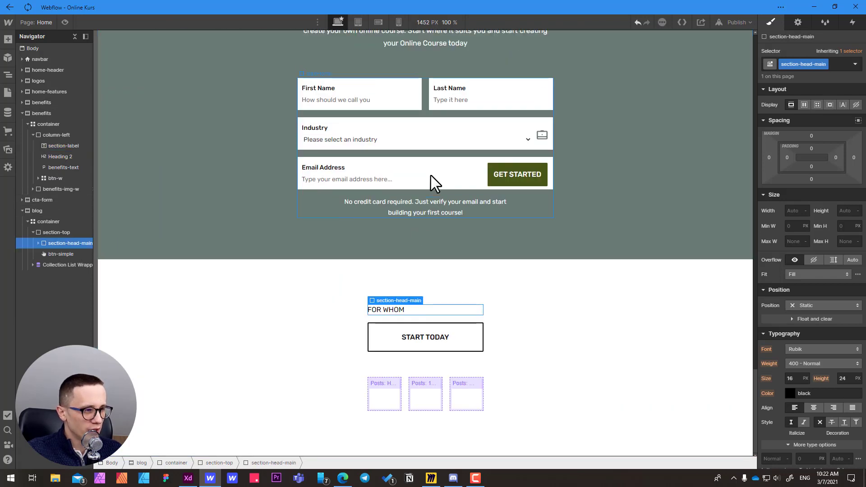
Inspect the "Share your expertise with more people" heading in the benefits section as a reference for the blog heading.
scroll(434, 182, "up", 10)
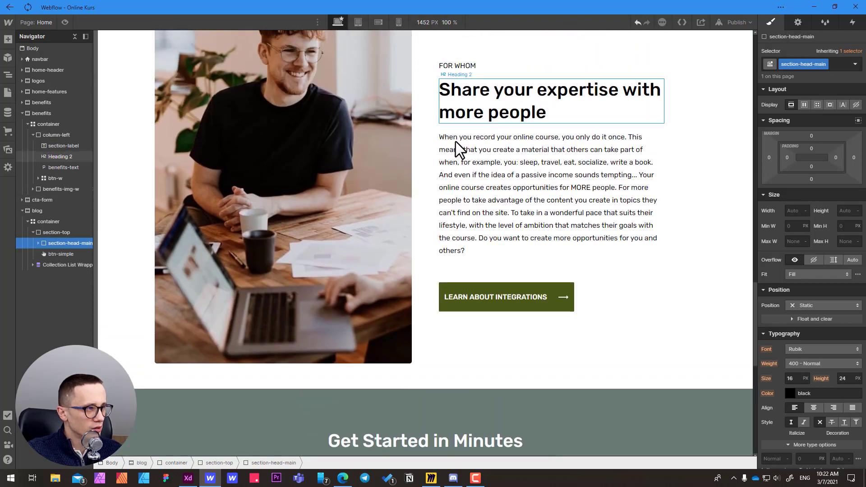
left_click(494, 102)
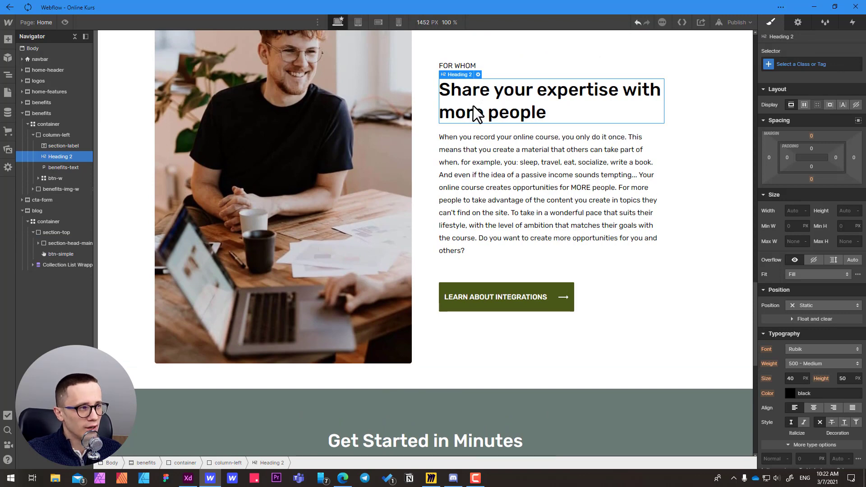
scroll(331, 193, "down", 5)
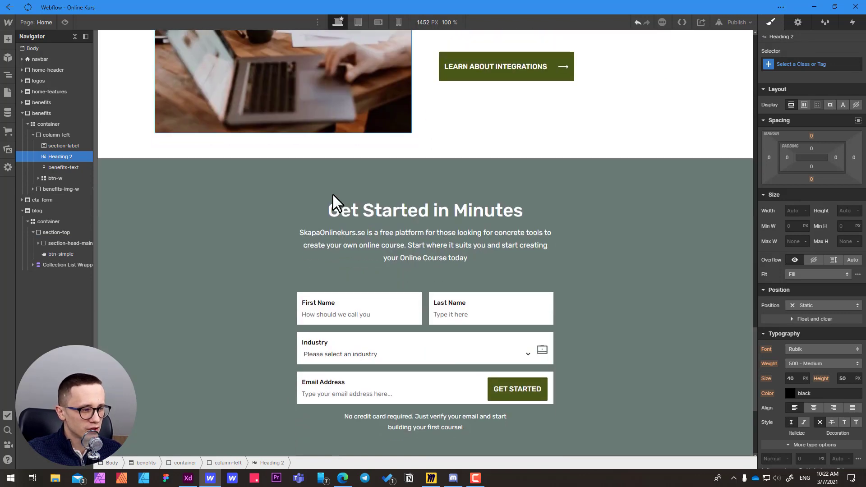
scroll(332, 194, "down", 5)
Add a Heading element below the label inside section-head-main and set its type to H2.
left_click(390, 313)
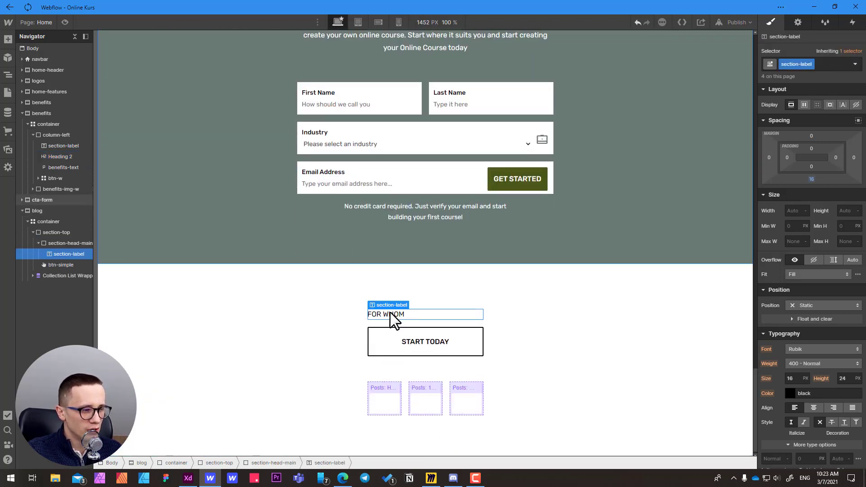
left_click(275, 462)
key("ctrl+e")
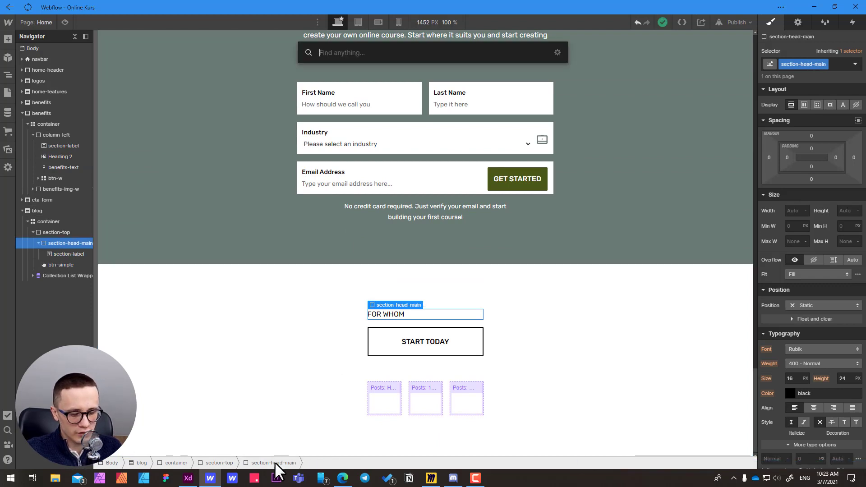
type("heading")
left_click(331, 91)
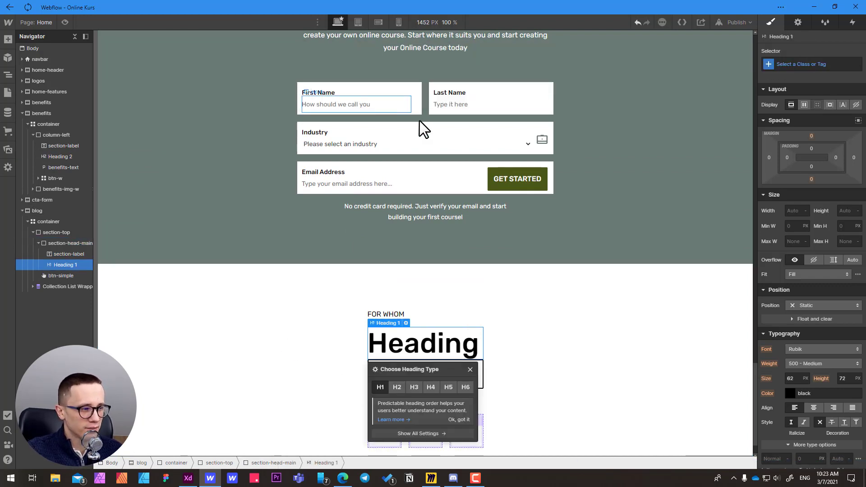
left_click(397, 387)
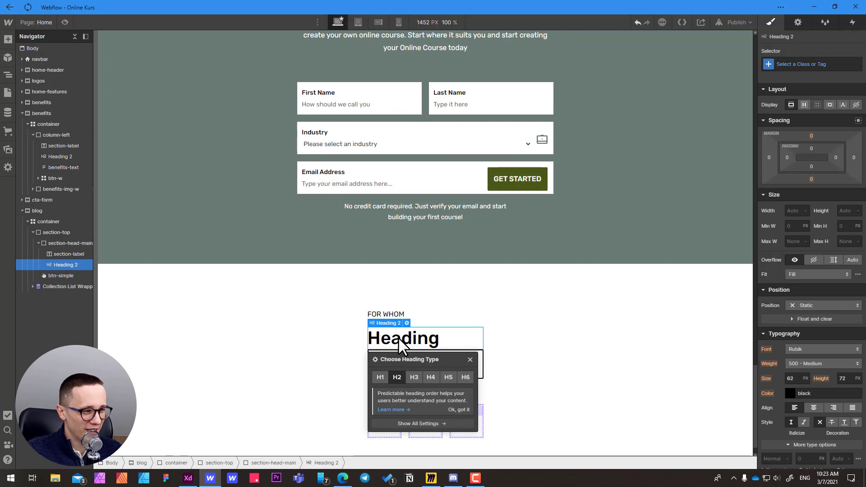
left_click(418, 315)
left_click(423, 340)
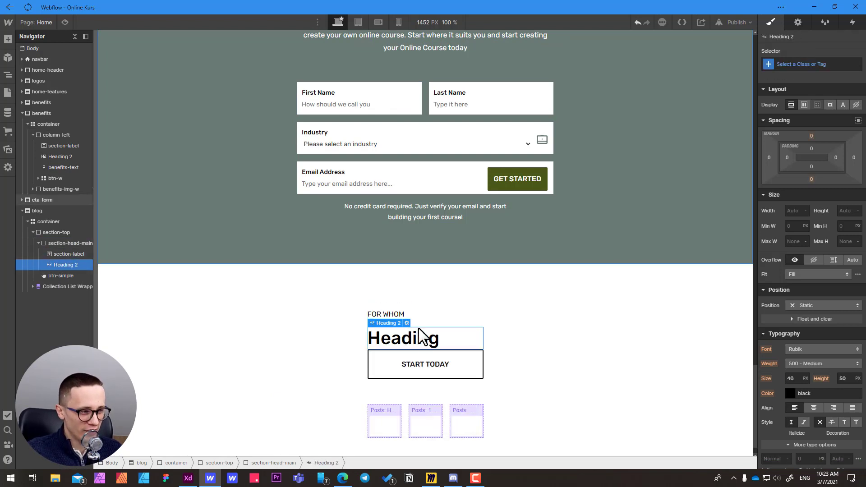
Check the label wording in Adobe XD and replace the blog section's FOR WHOM label in Webflow with "GUIDE TO ARTICLES".
left_click(414, 314)
key("alt+Tab")
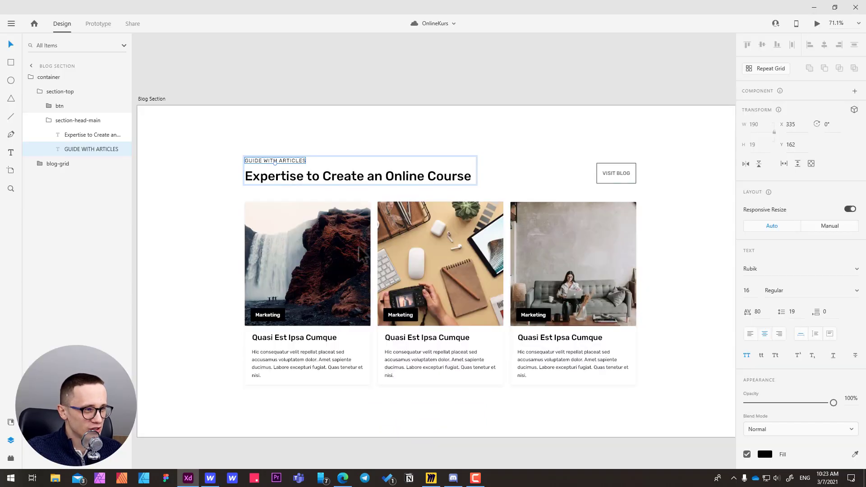
double_click(288, 162)
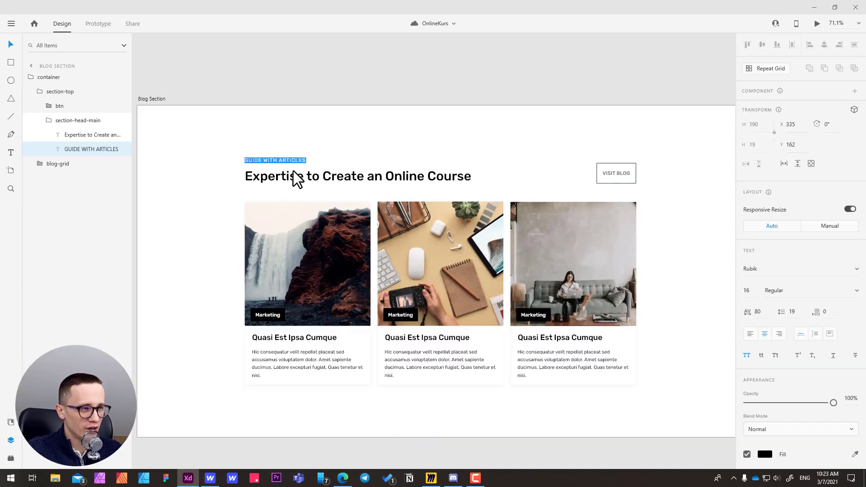
key("alt+Tab")
double_click(389, 313)
key("ctrl+a")
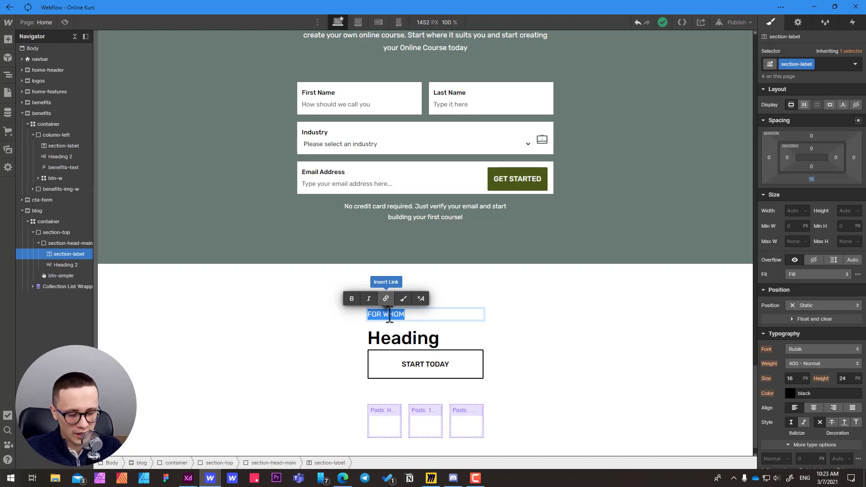
type("GUIDE TO ARTICLES")
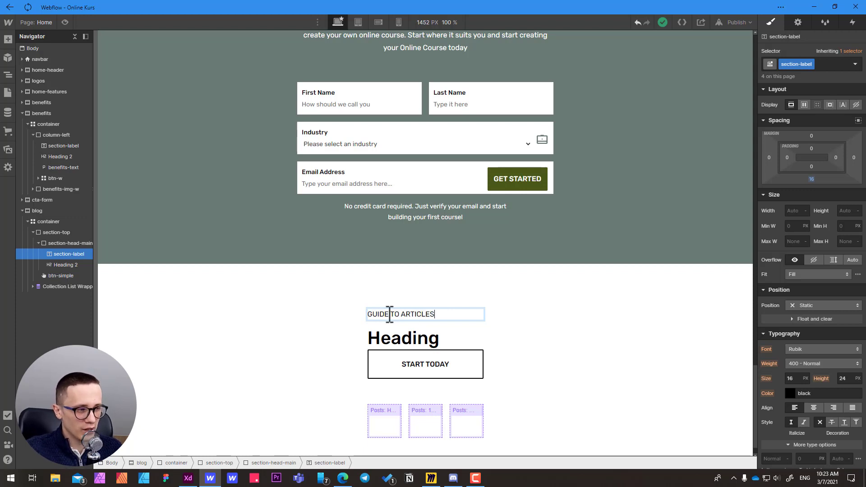
Copy the heading text from the Adobe XD design and replace the blog section's H2 in Webflow with "Expertise to Create an Online Course".
key("Escape")
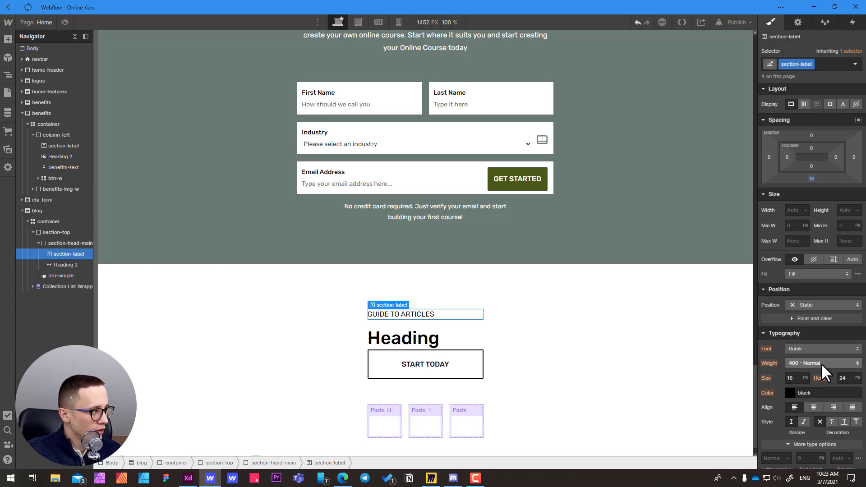
scroll(821, 363, "down", 3)
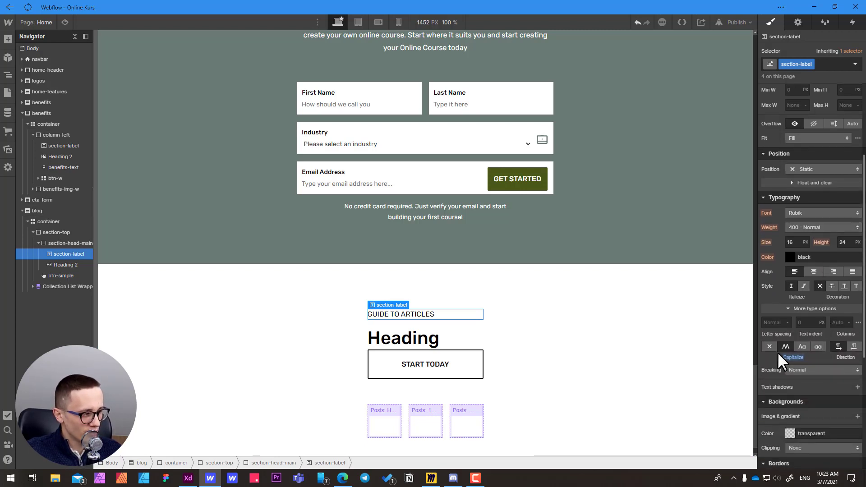
left_click(403, 338)
key("alt+Tab")
key("Escape")
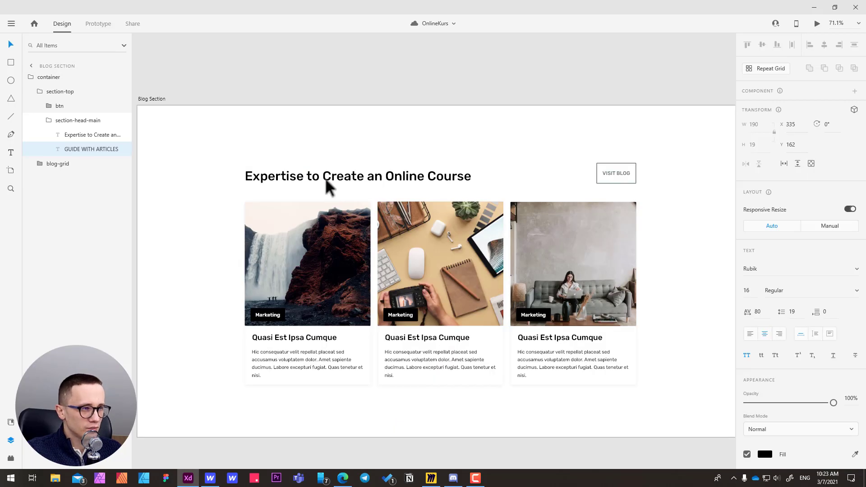
left_click(322, 184)
double_click(321, 184)
key("ctrl+c")
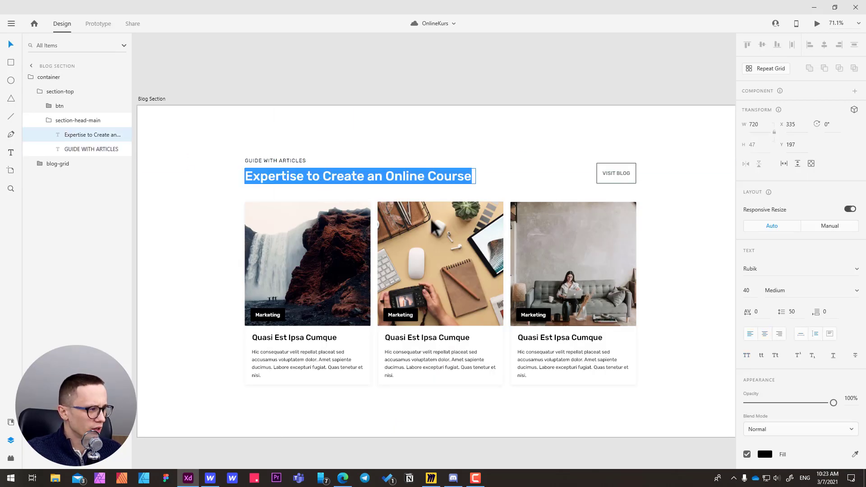
key("alt+Tab")
double_click(406, 339)
double_click(406, 339)
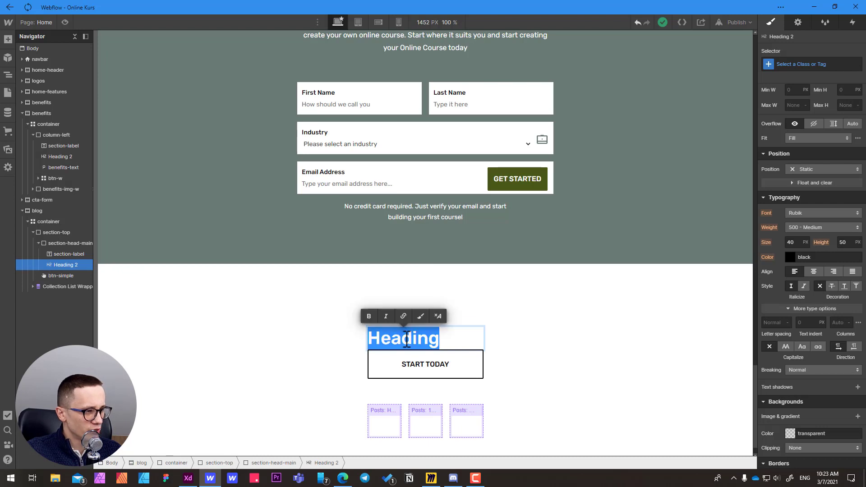
key("ctrl+v")
key("Escape")
Reset the bottom margin of the section-label class on the GUIDE TO ARTICLES label.
left_click(331, 316)
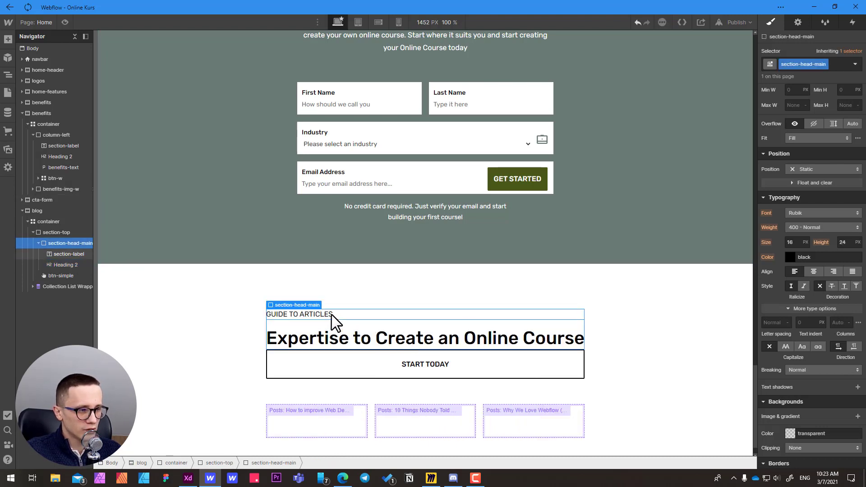
left_click(316, 323)
left_click(296, 340)
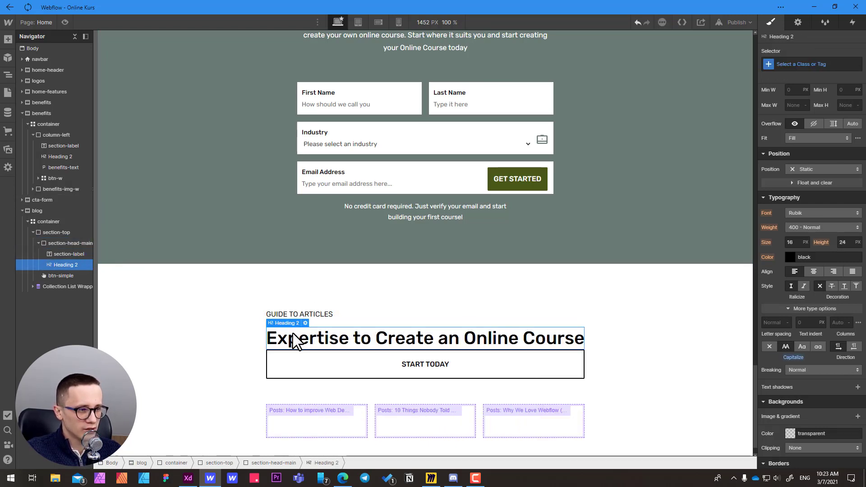
left_click(329, 316)
scroll(810, 193, "up", 3)
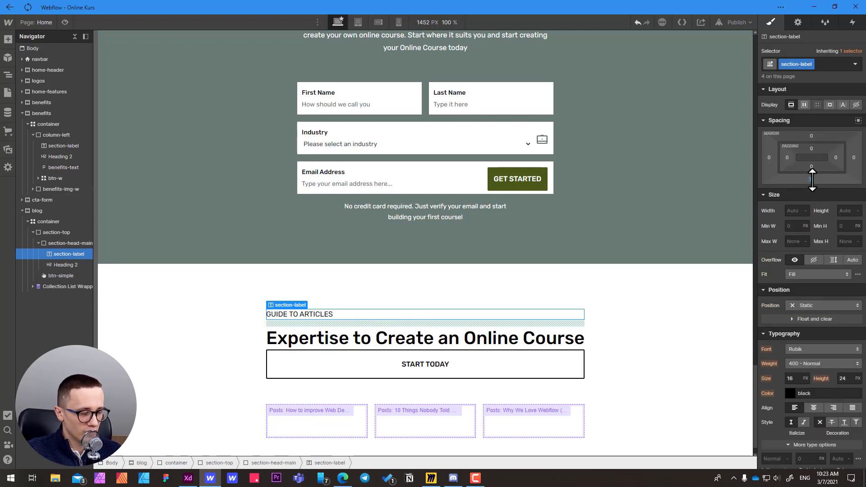
left_click(812, 179)
key("Escape")
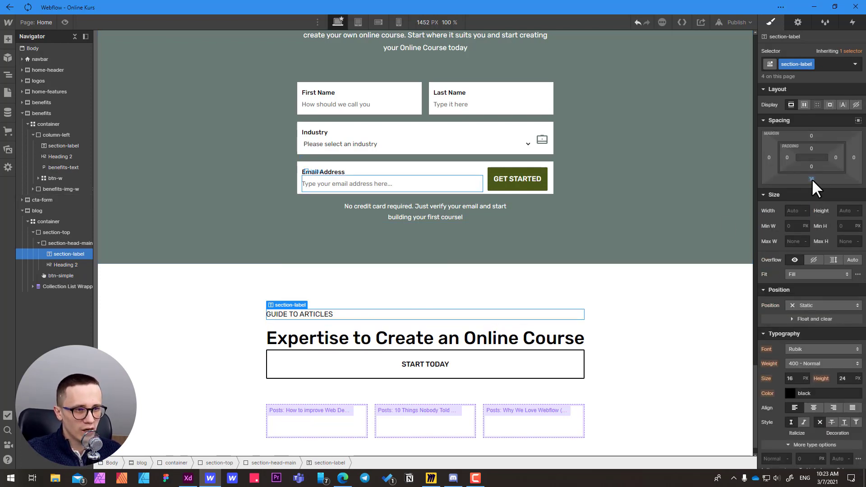
left_click(64, 243)
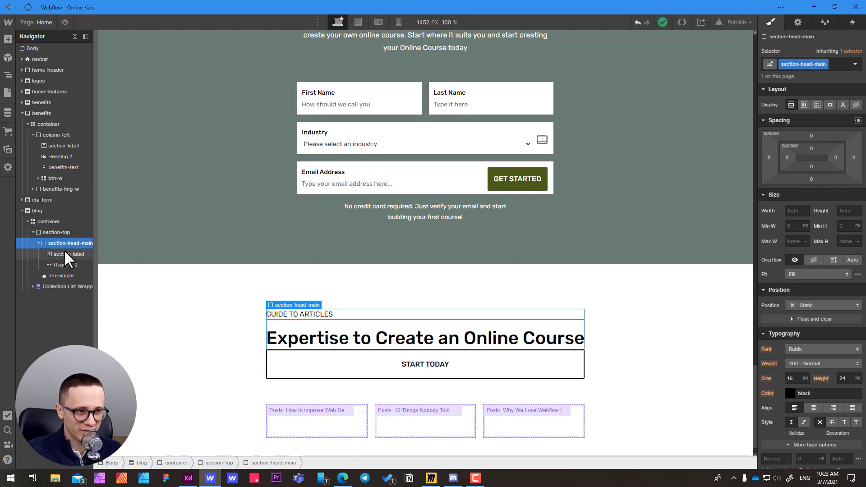
left_click(64, 253)
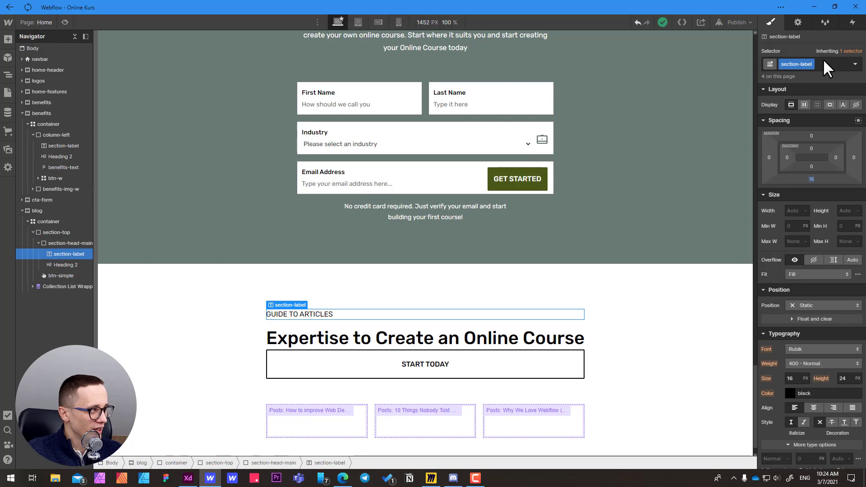
left_click(810, 179)
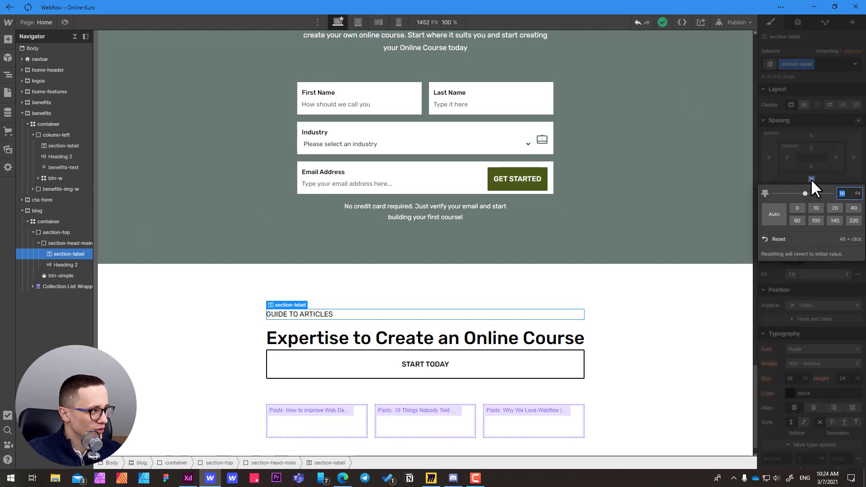
left_click(784, 237)
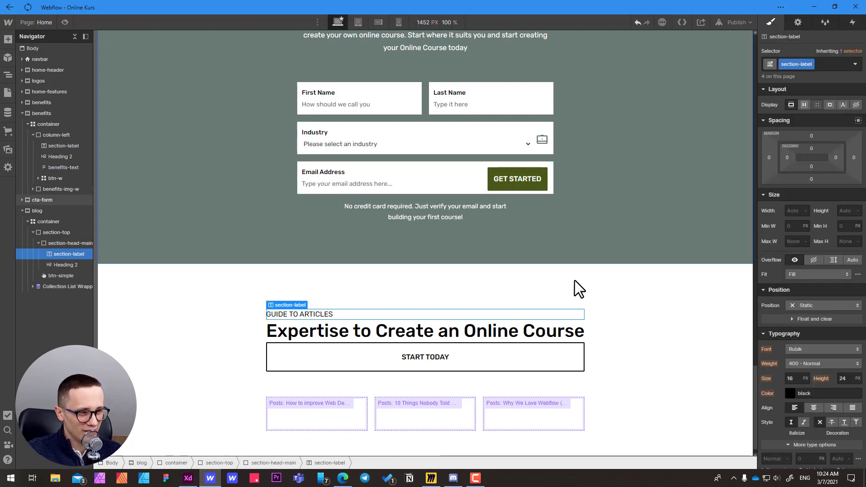
Check the heading group in Adobe XD and try making section-head-main a one-column, one-row grid with a 1 px row gap.
left_click(303, 337)
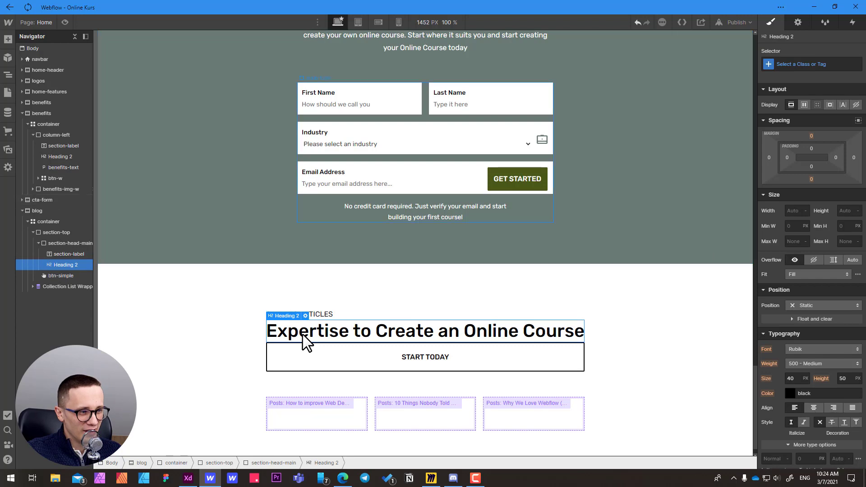
left_click(283, 457)
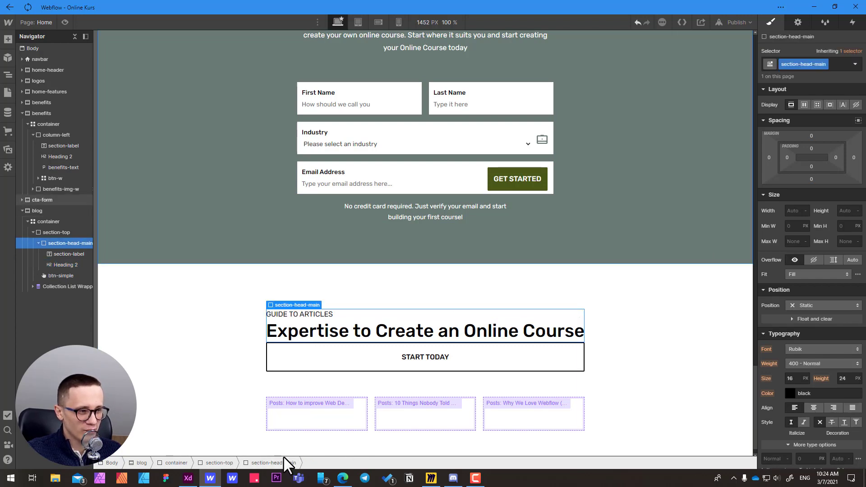
key("alt+Tab")
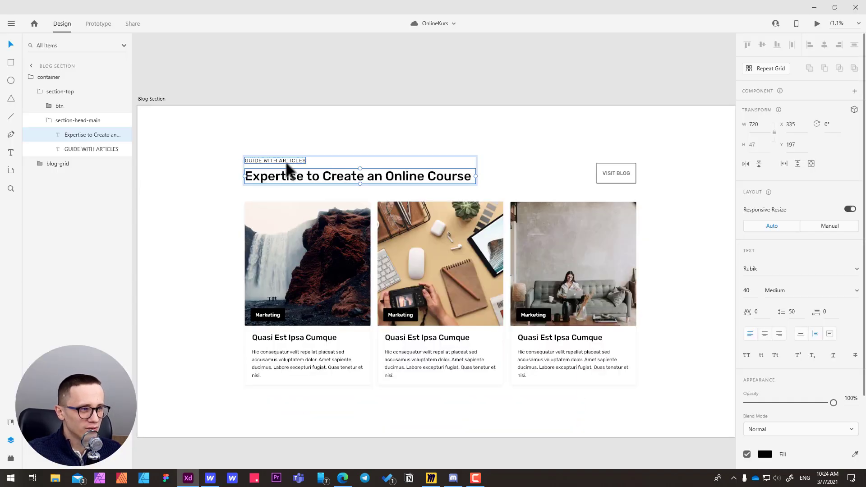
key("Escape")
left_click_drag(285, 160, 295, 149)
key("alt+Tab")
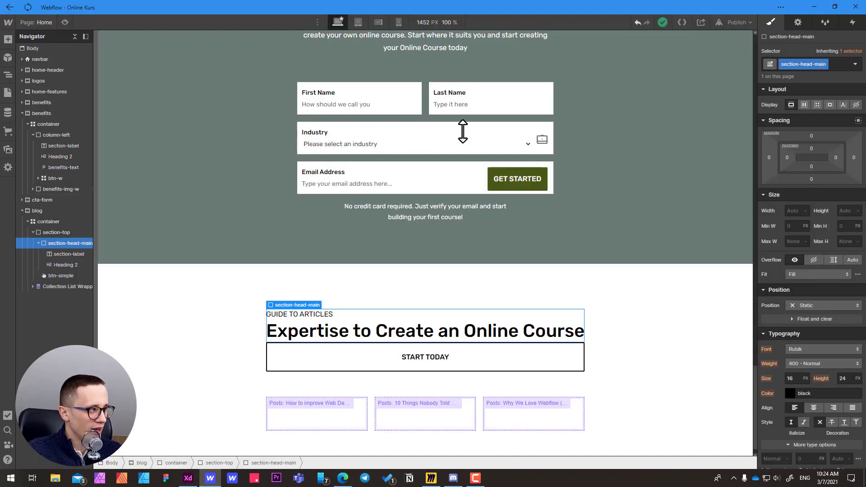
left_click(817, 104)
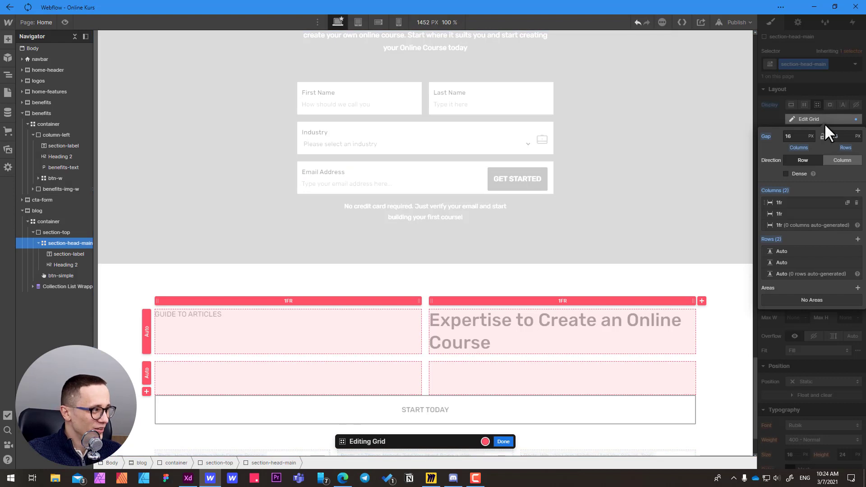
left_click(856, 213)
left_click(856, 251)
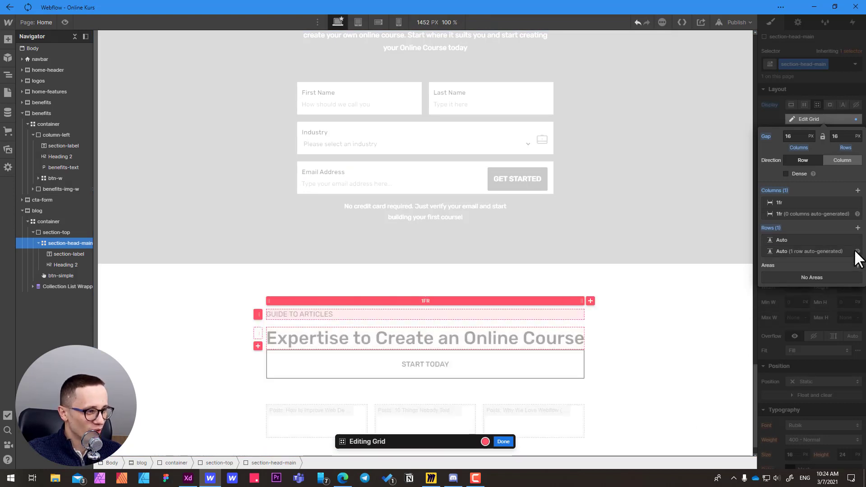
left_click_drag(405, 323, 406, 320)
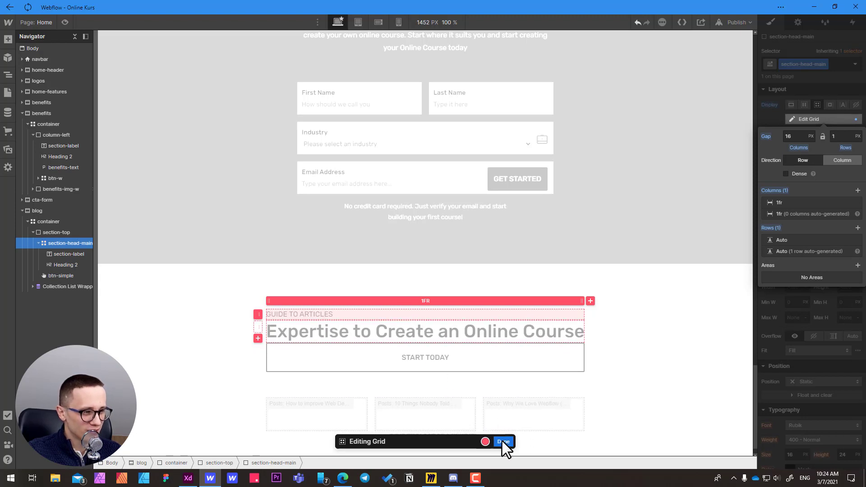
left_click(503, 440)
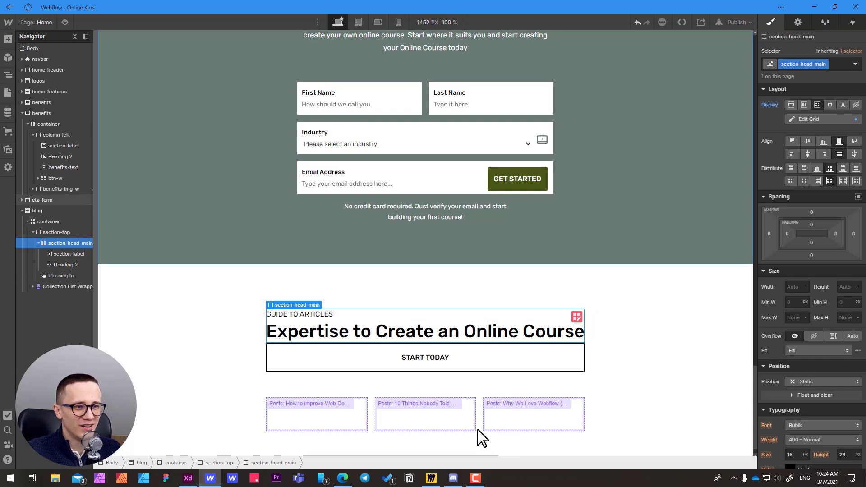
Examine the spacing between the FOR WHOM label and its heading in the benefits section.
scroll(505, 201, "up", 10)
left_click(505, 199)
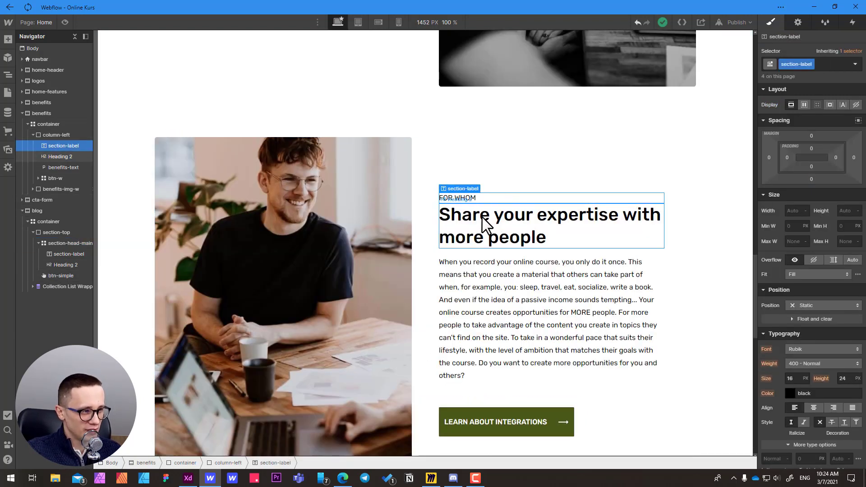
left_click(476, 239)
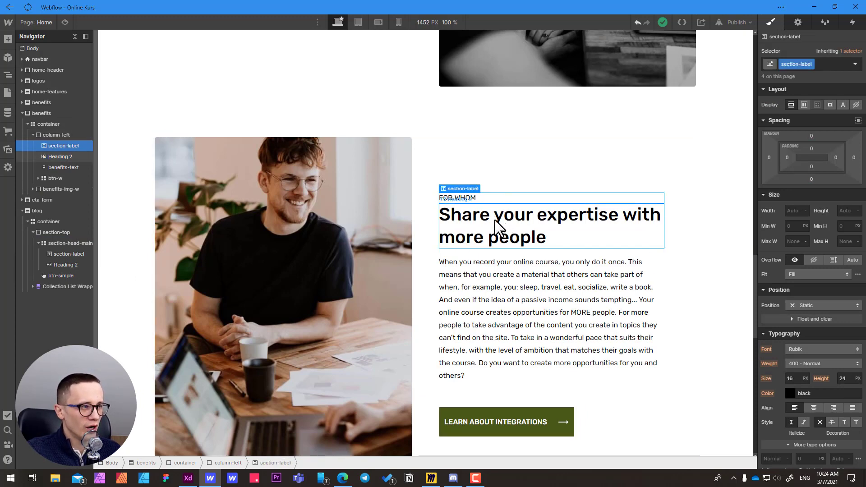
scroll(426, 201, "down", 2)
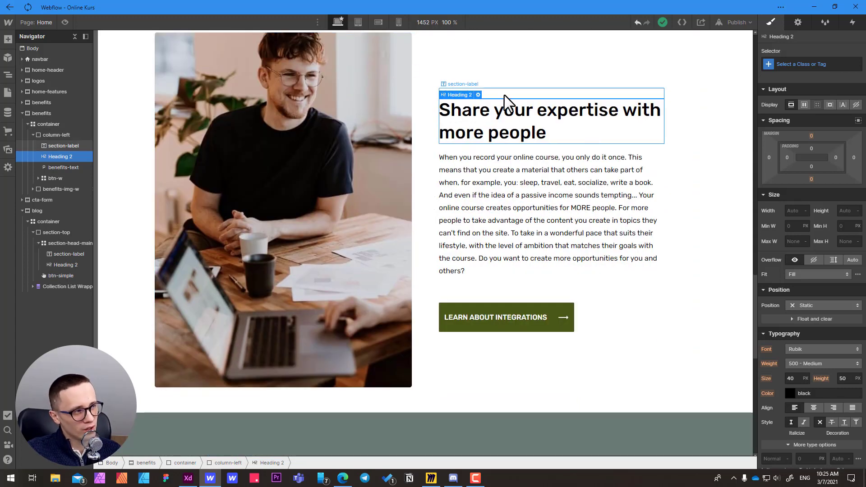
left_click(503, 95)
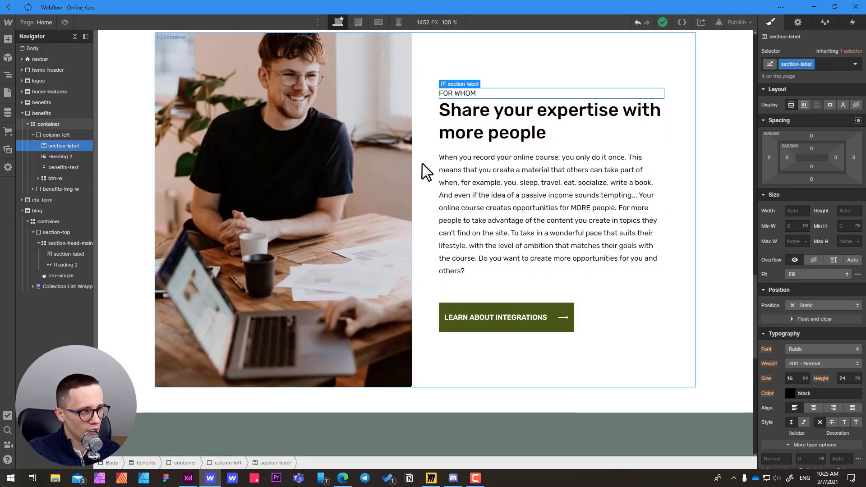
scroll(422, 164, "down", 2)
scroll(424, 170, "down", 7)
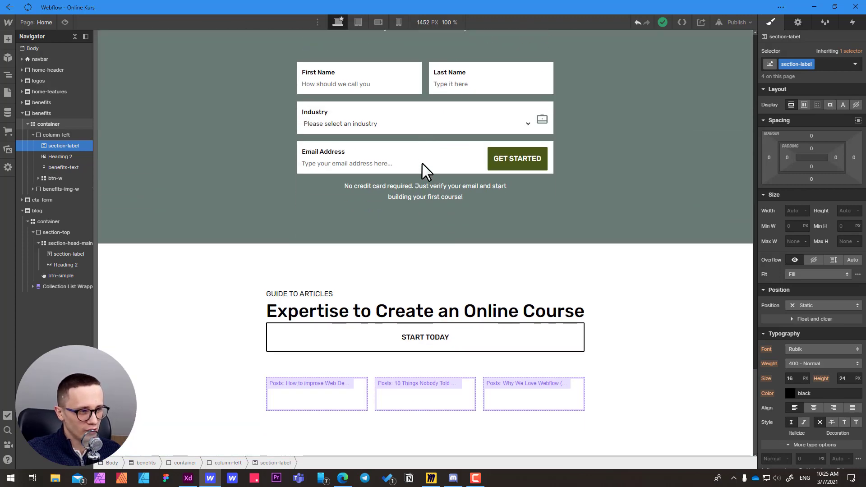
Reset the grid display setting on the blog section's section-head-main.
left_click(370, 313)
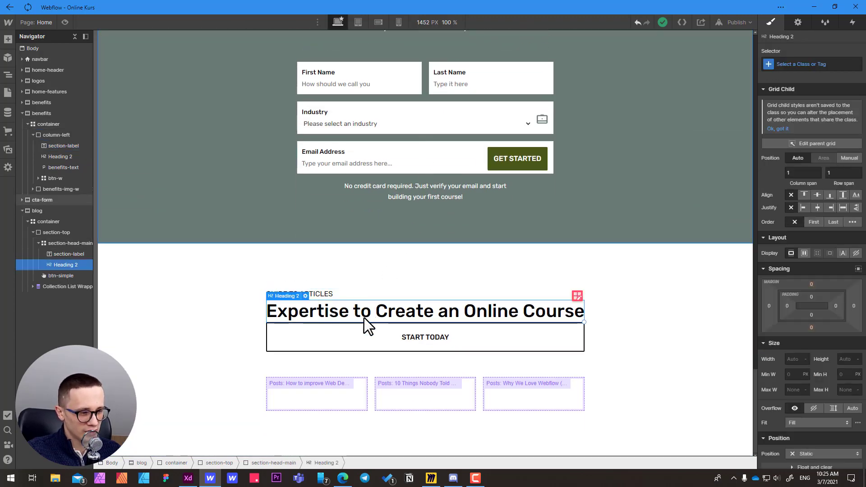
left_click(280, 463)
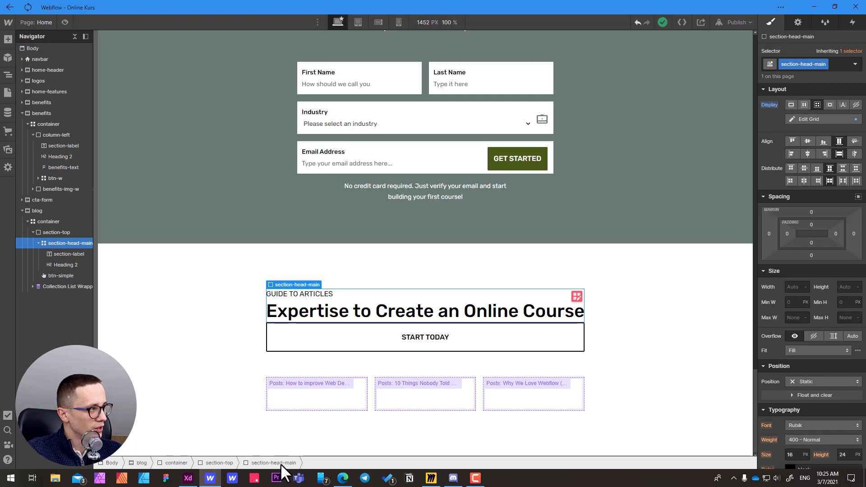
left_click(770, 105)
left_click(780, 116)
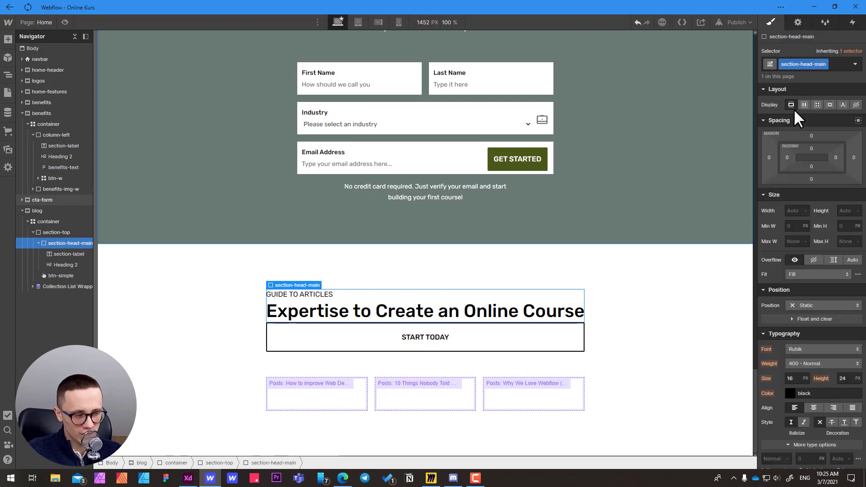
Make section-top a horizontal flex layout matching the Adobe XD design, justified with space between and aligned to center.
left_click(225, 466)
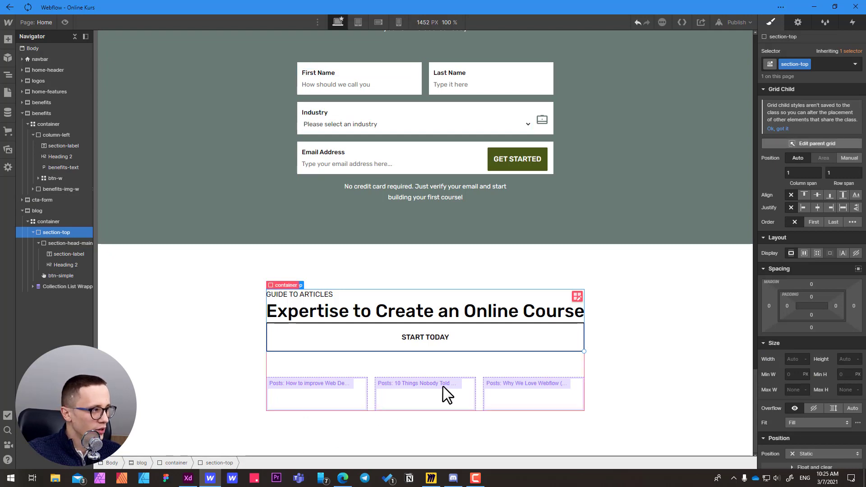
left_click(805, 253)
key("alt+Tab")
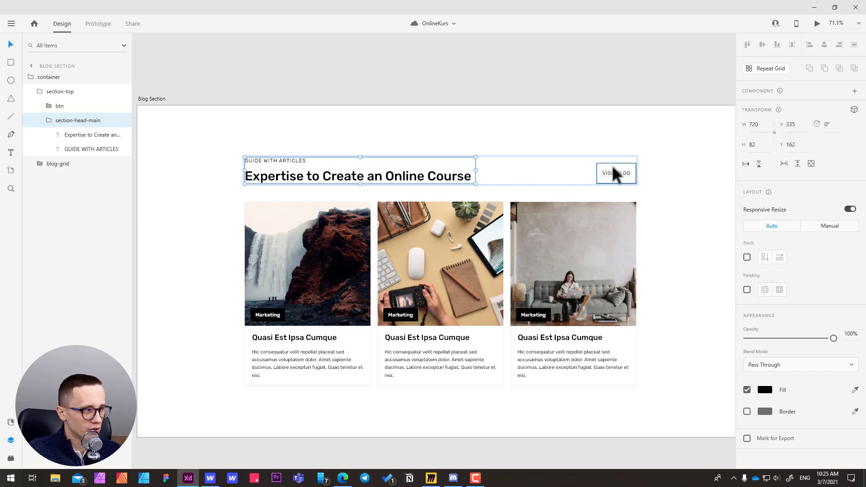
key("alt+Tab")
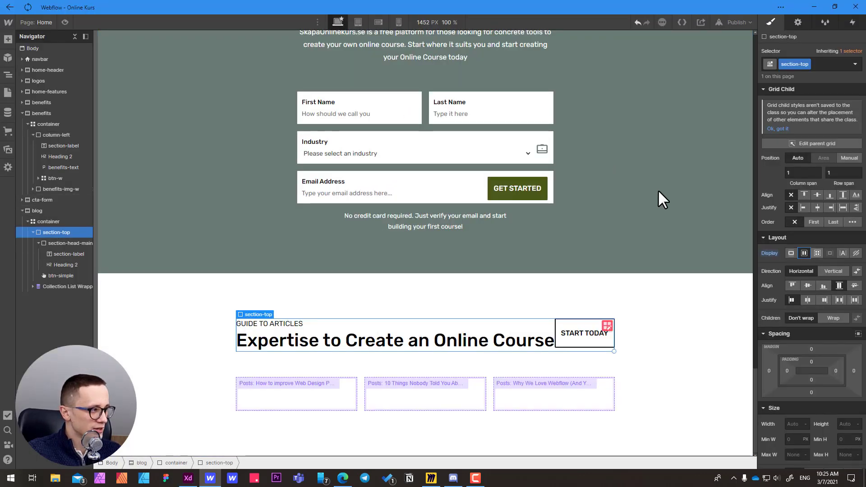
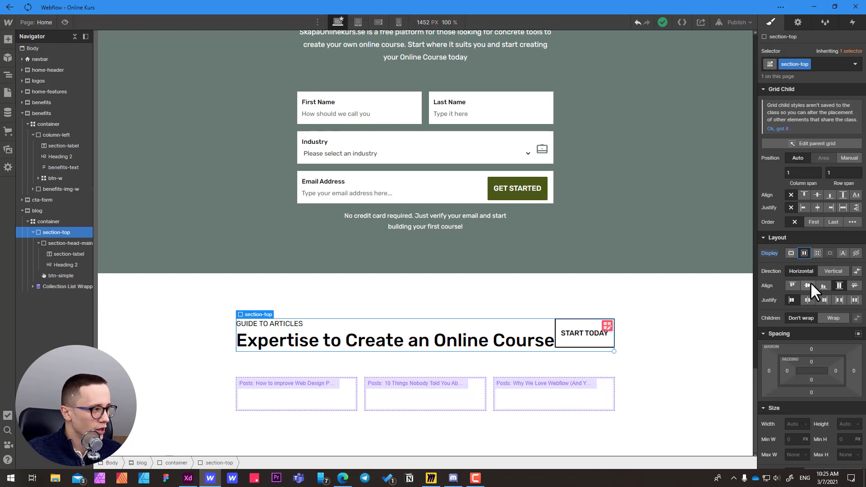
left_click(839, 301)
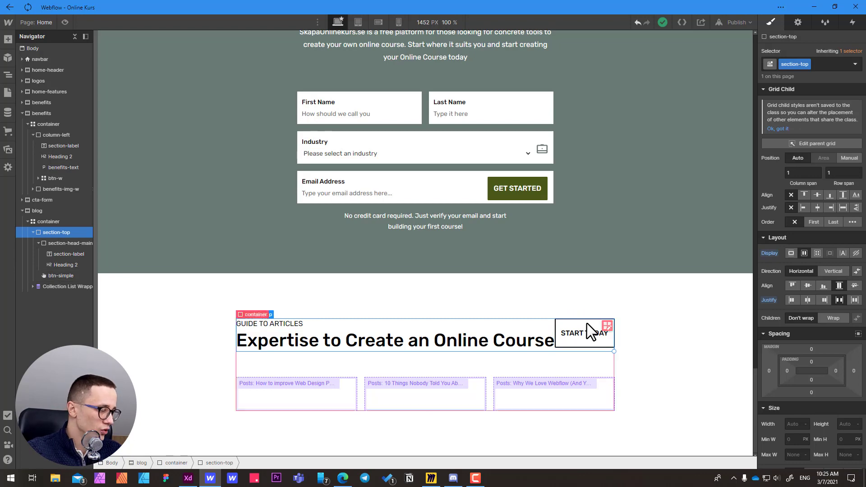
left_click(808, 284)
key("alt+Tab")
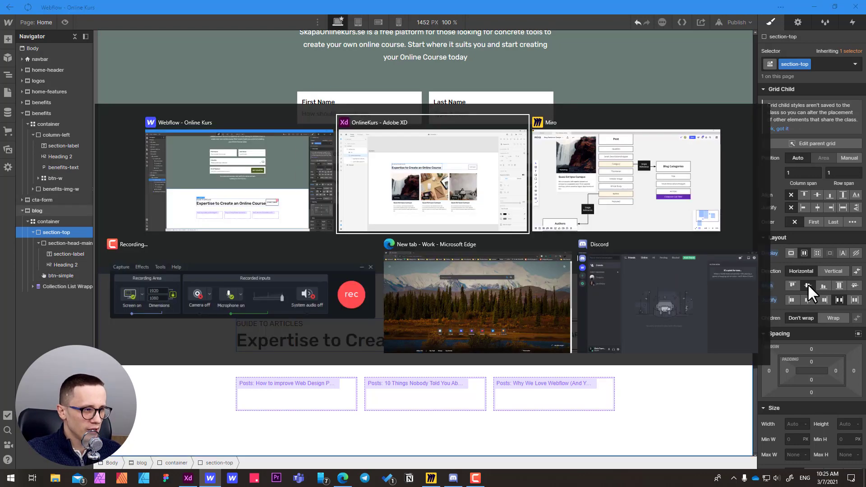
Check the blog section in Adobe XD, and set the width of its container in Webflow to 100 %.
left_click(432, 240)
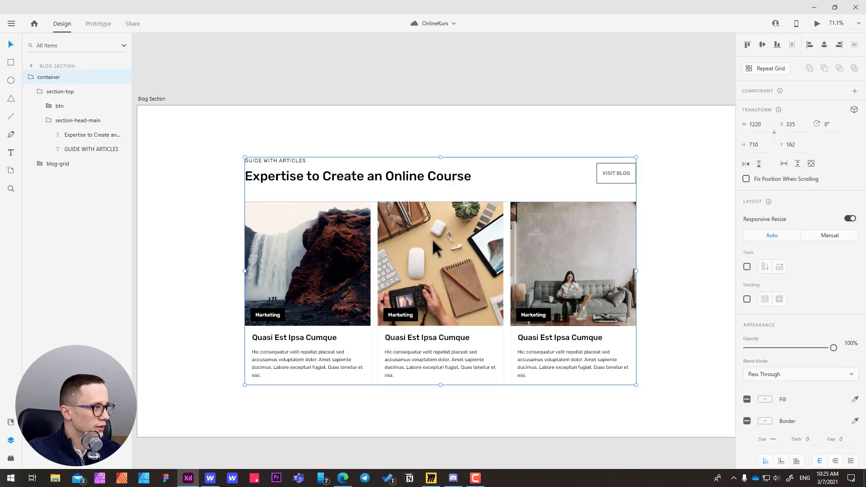
key("alt+Tab")
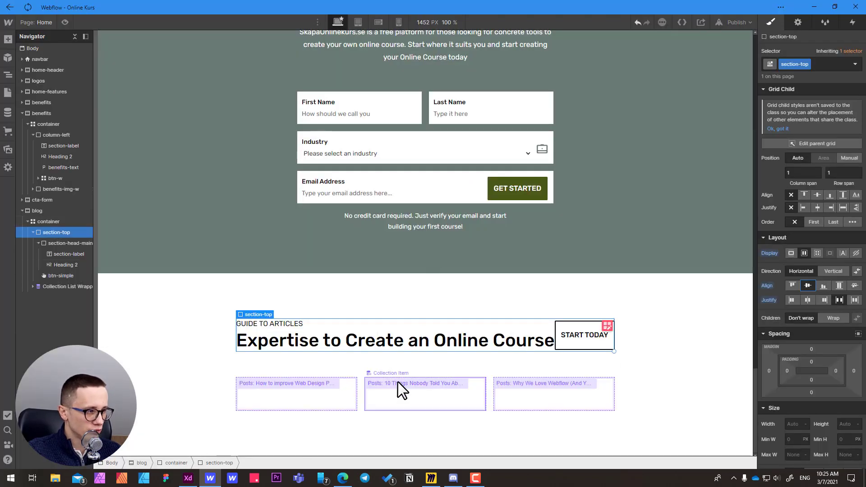
left_click(52, 221)
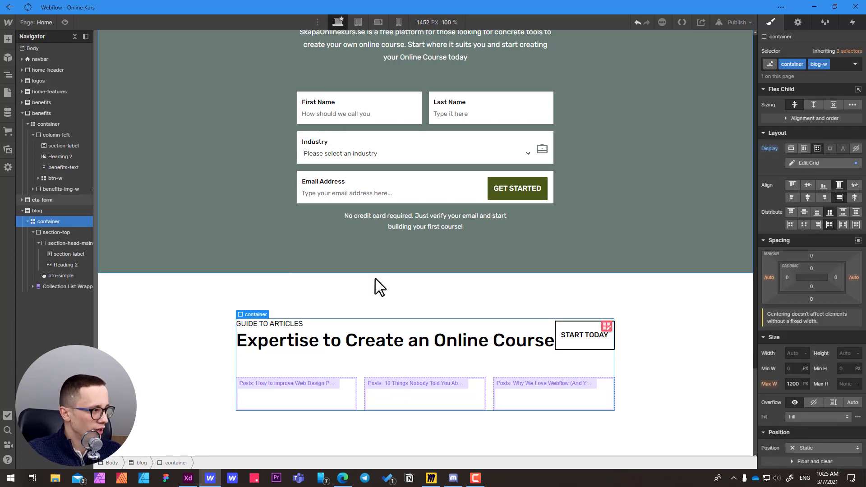
left_click(793, 353)
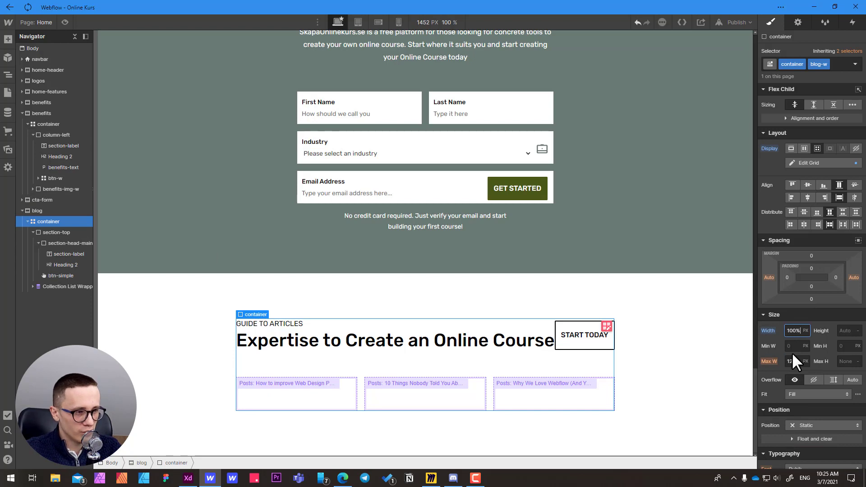
key("Return")
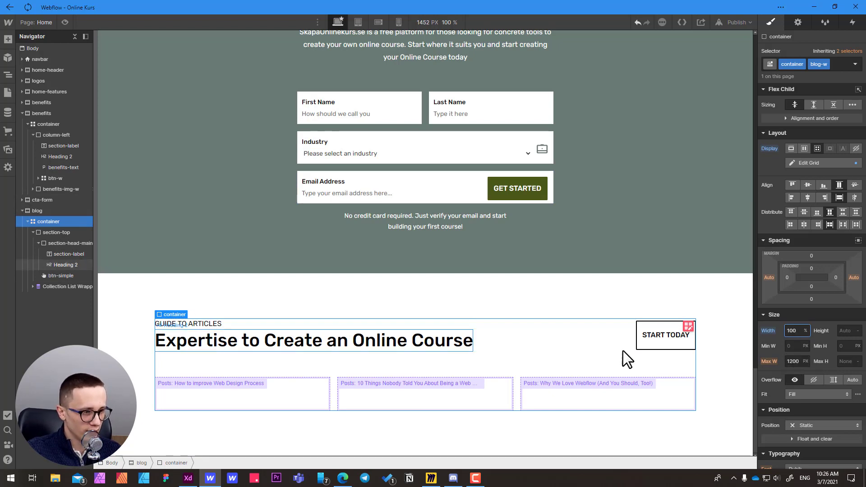
left_click(511, 341)
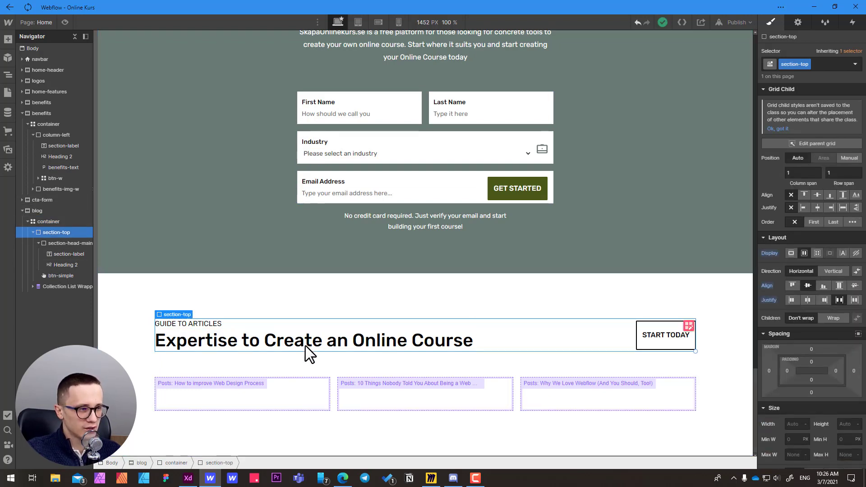
Switch to Adobe XD and examine the first blog card's image and the three card-img-w thumbnail crops on the pasteboard.
key("alt+Tab")
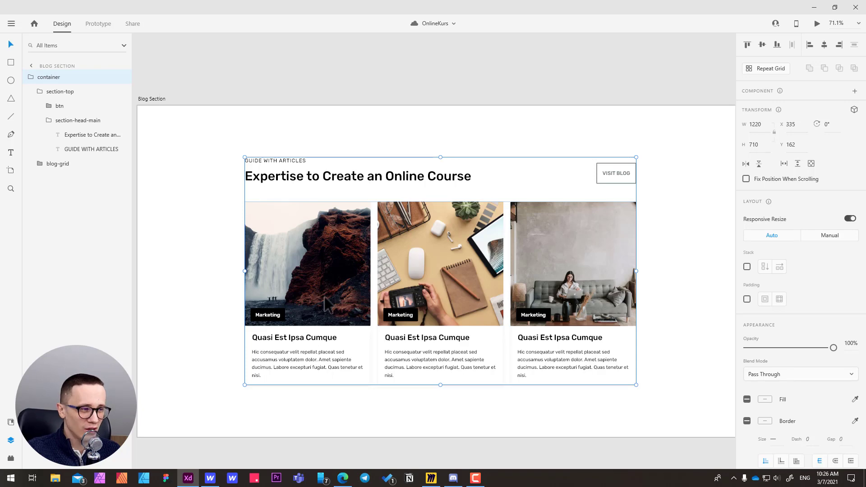
key("alt+Tab")
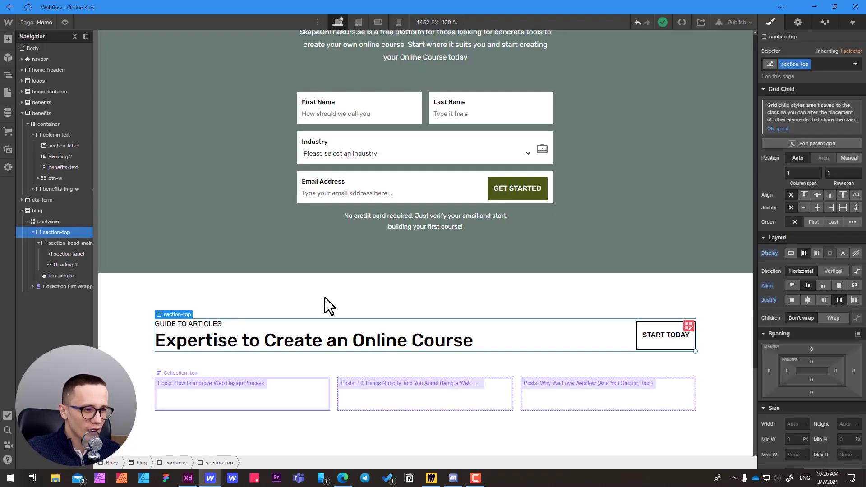
key("alt+Tab")
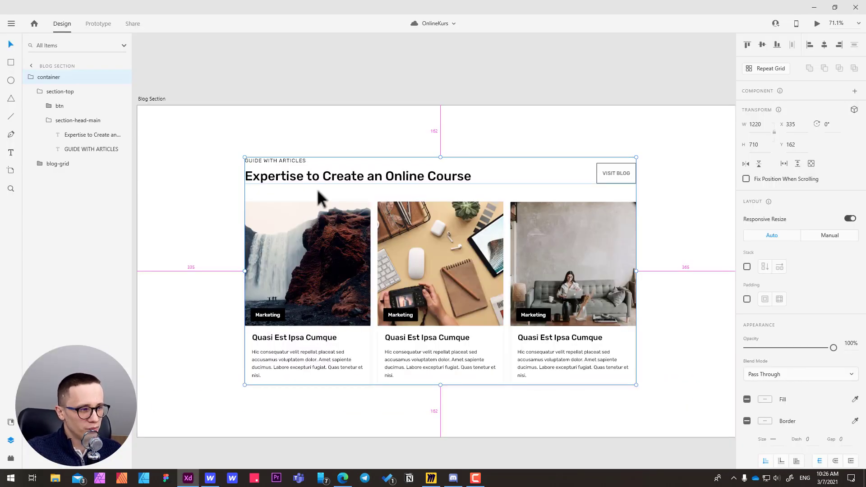
left_click_drag(418, 230, 325, 234)
left_click(217, 265, "ctrl")
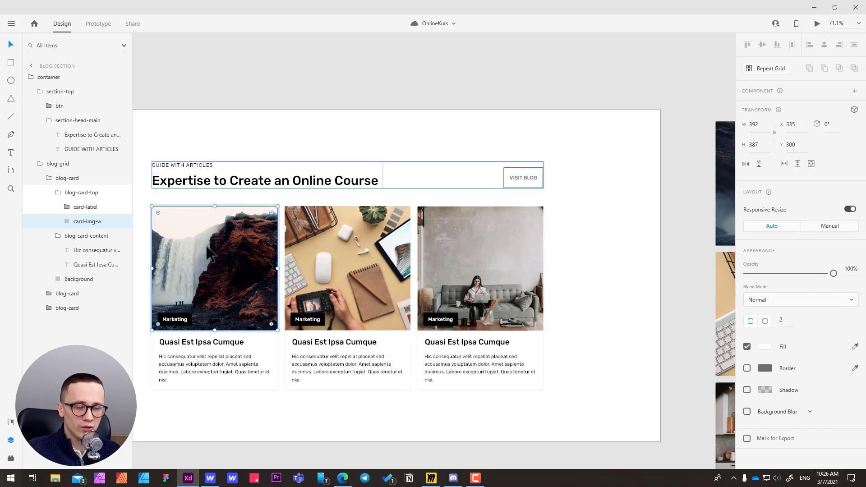
left_click_drag(583, 179, 450, 199)
scroll(406, 201, "right", 5)
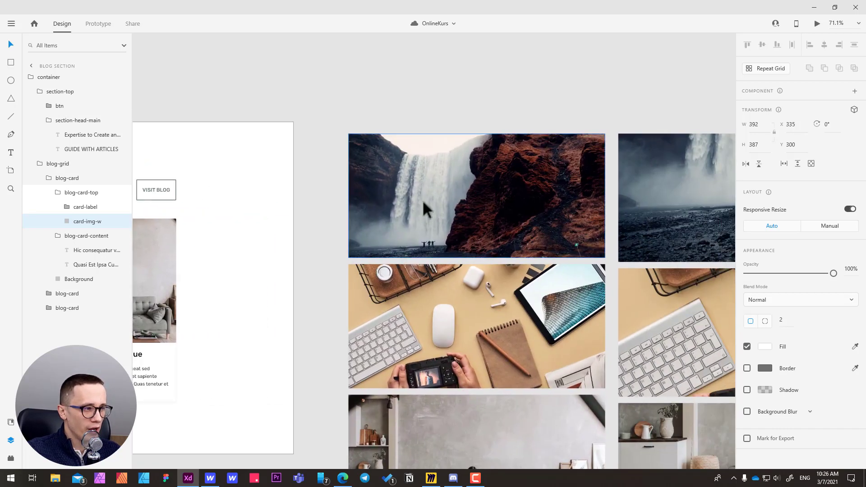
left_click(423, 208)
scroll(387, 297, "down", 1)
scroll(469, 180, "right", 2)
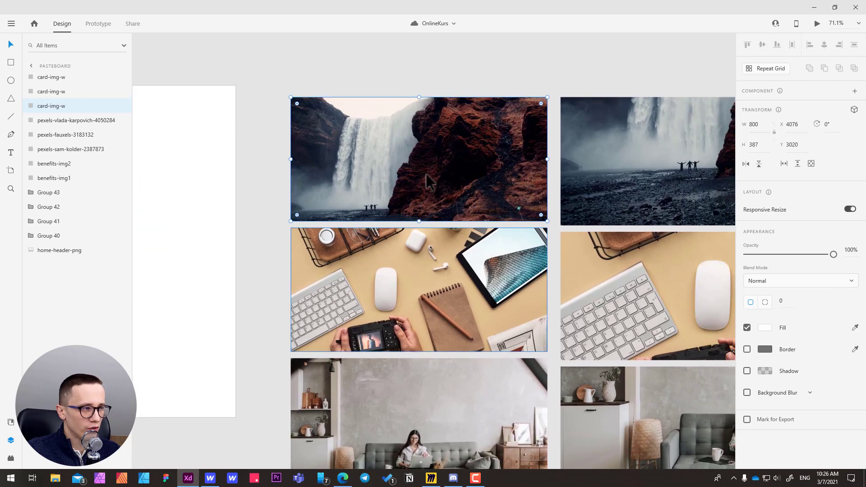
scroll(383, 273, "down", 3)
left_click(346, 205)
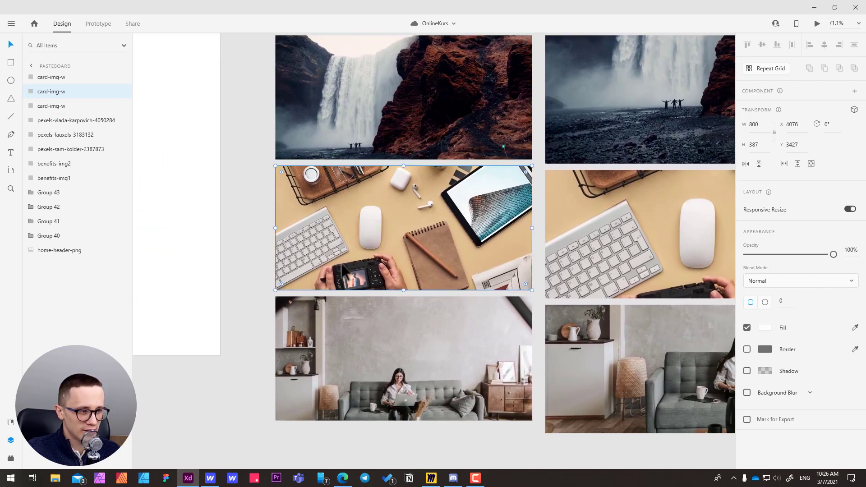
left_click(334, 327)
scroll(342, 218, "up", 1)
left_click(340, 248)
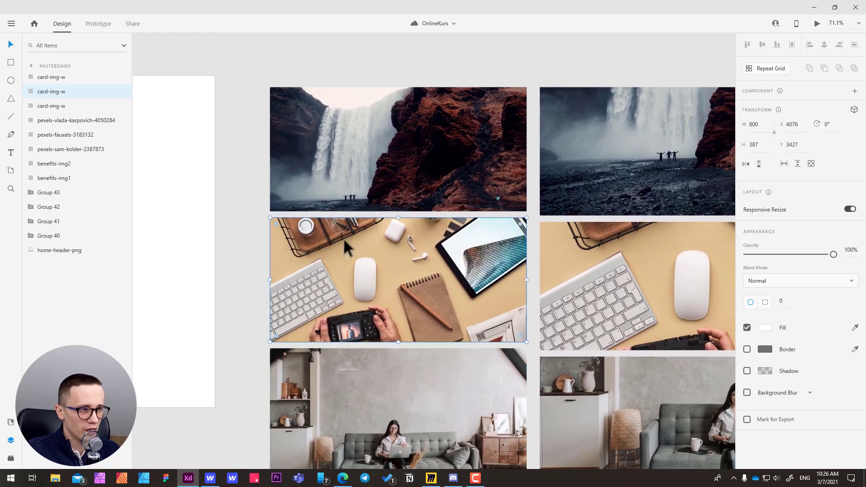
left_click(347, 201)
left_click(345, 282)
left_click(406, 356)
Examine the dimensions of the three wide header images next to the thumbnail crops on the pasteboard.
left_click_drag(565, 211, 338, 228)
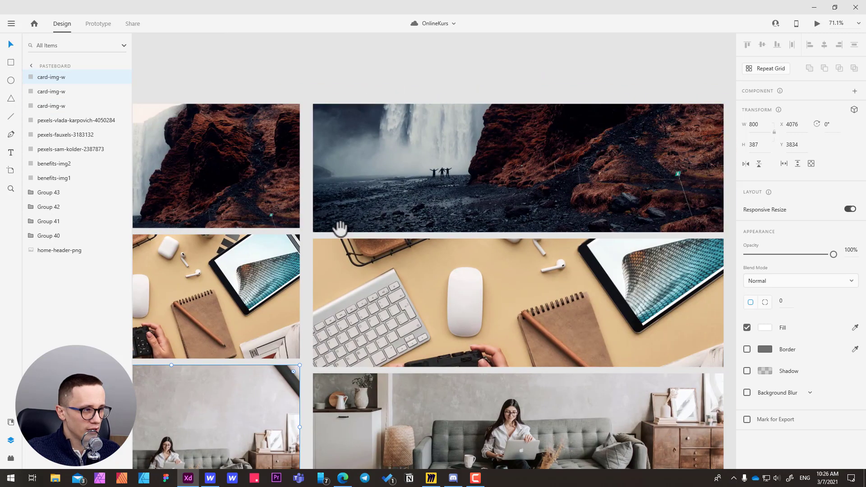
left_click(440, 187)
left_click(387, 300)
left_click(376, 404)
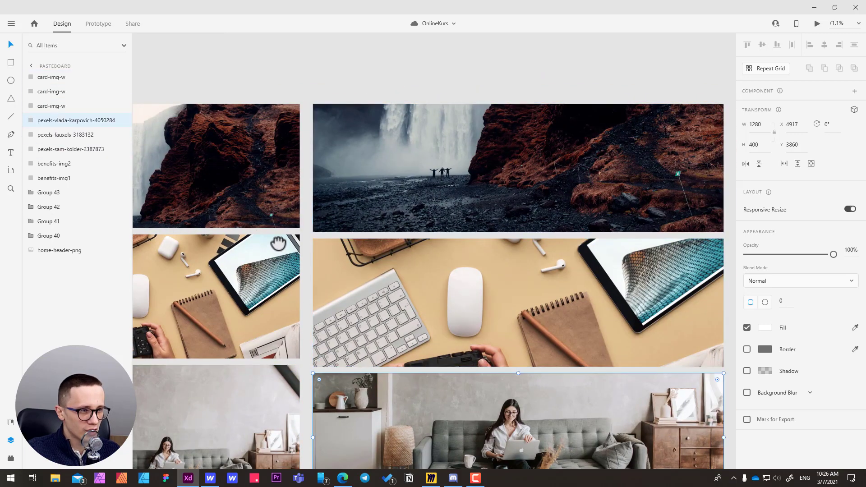
scroll(358, 261, "left", 5)
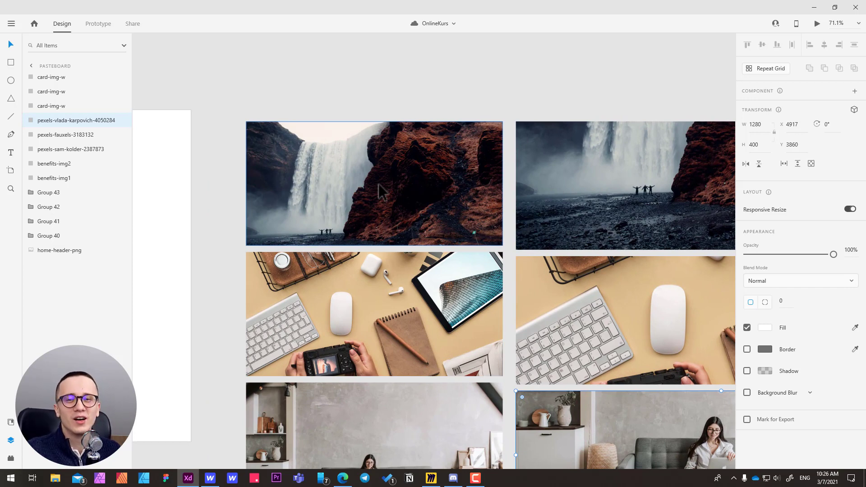
Export the three 800 px wide card images, named thumb1, thumb2 and thumb3, as JPG at 80 % quality to the Homepage folder.
left_click(334, 195)
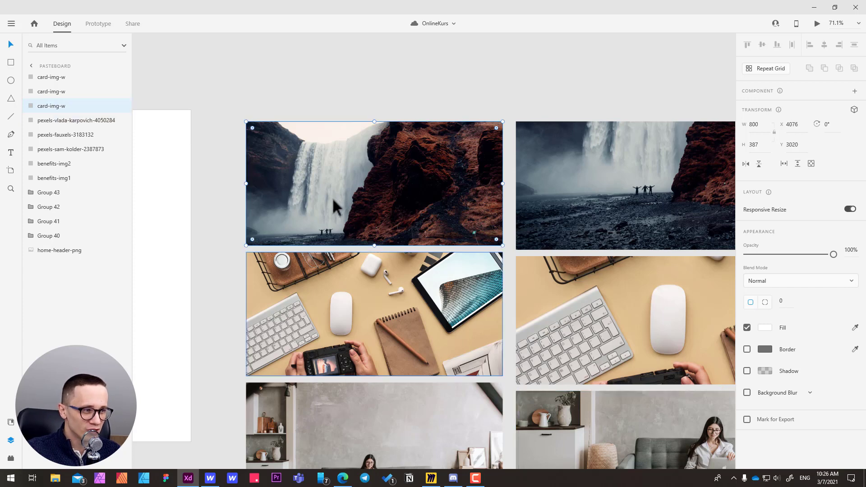
left_click_drag(311, 233, 324, 248)
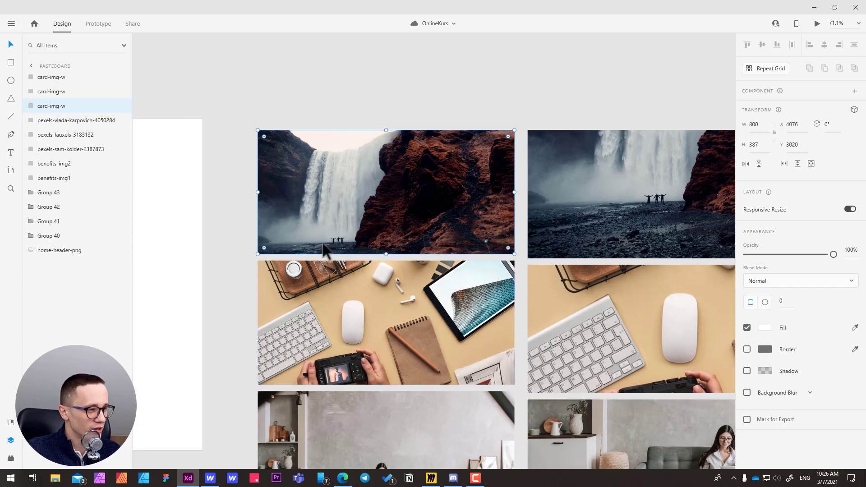
left_click_drag(240, 69, 419, 426)
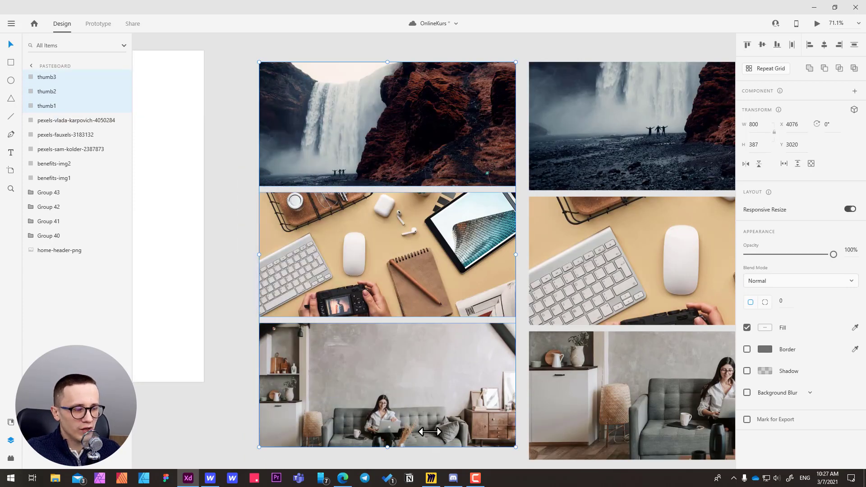
right_click(44, 90)
left_click(80, 299)
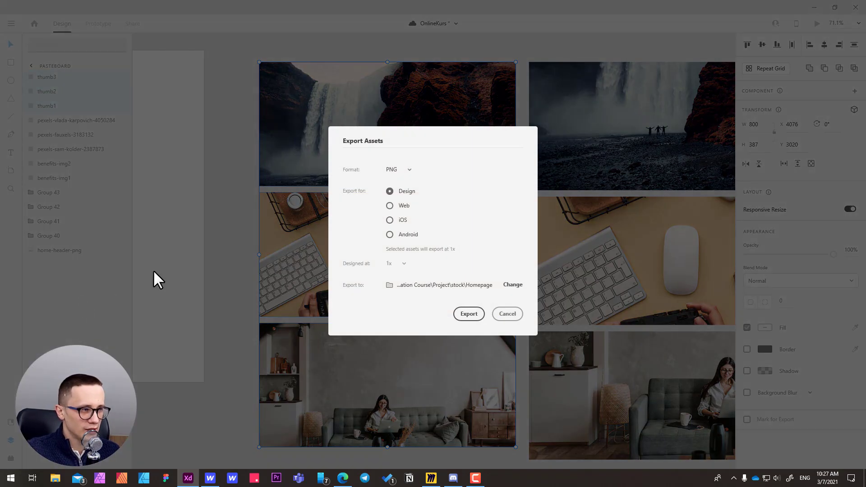
left_click(407, 169)
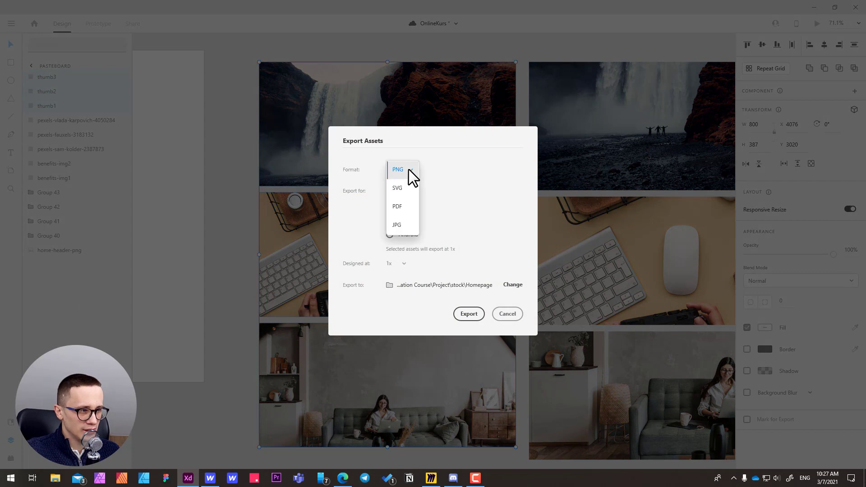
left_click(396, 225)
left_click(401, 192)
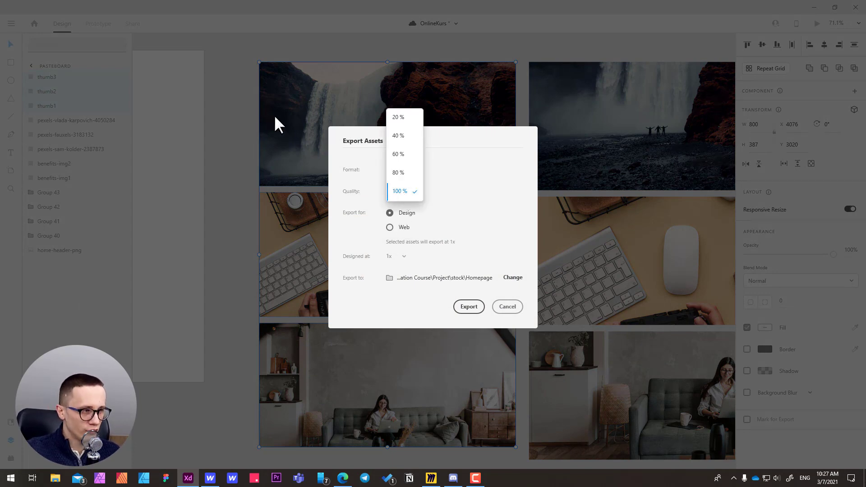
left_click(399, 173)
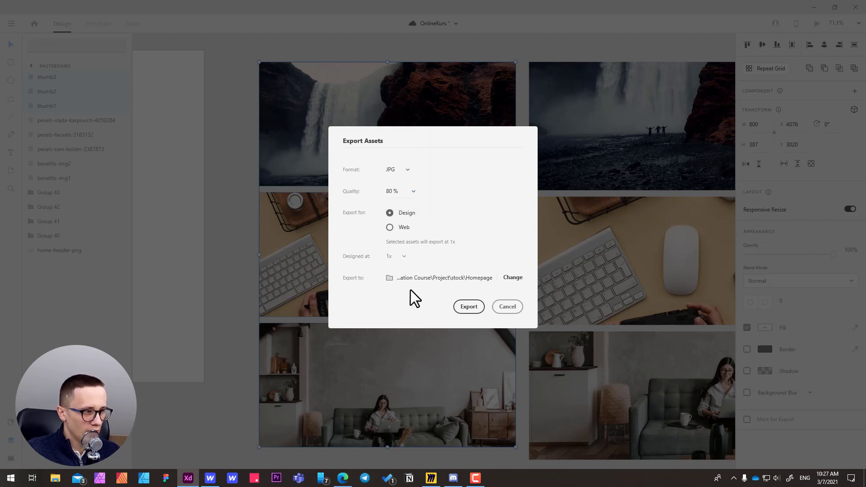
left_click(468, 307)
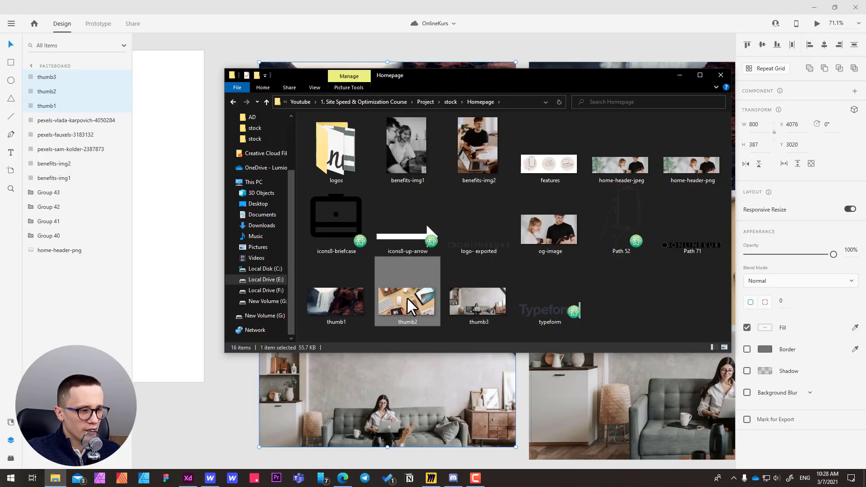
Select thumb1 in the Homepage folder, and open compressor.io in the Edge browser.
left_click(343, 304)
left_click(344, 478)
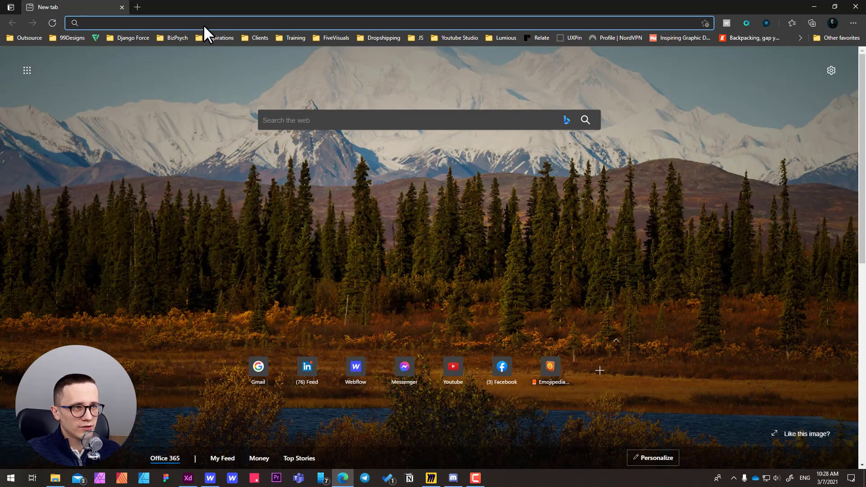
type("compre")
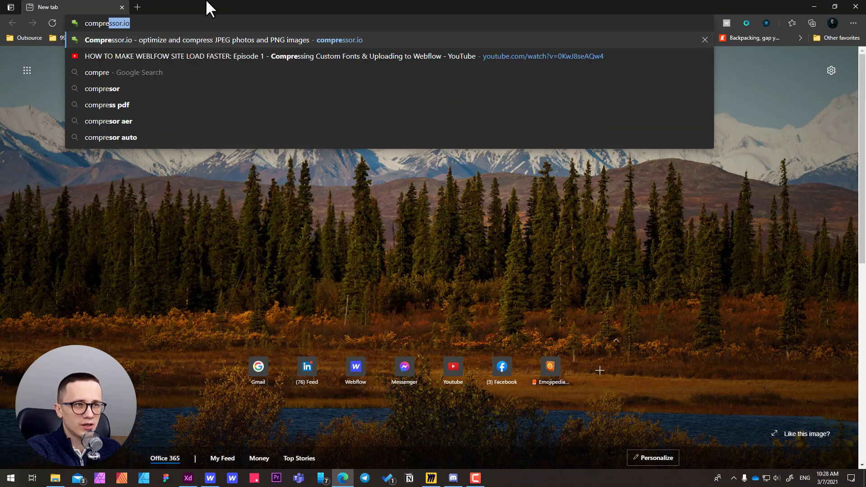
key("Return")
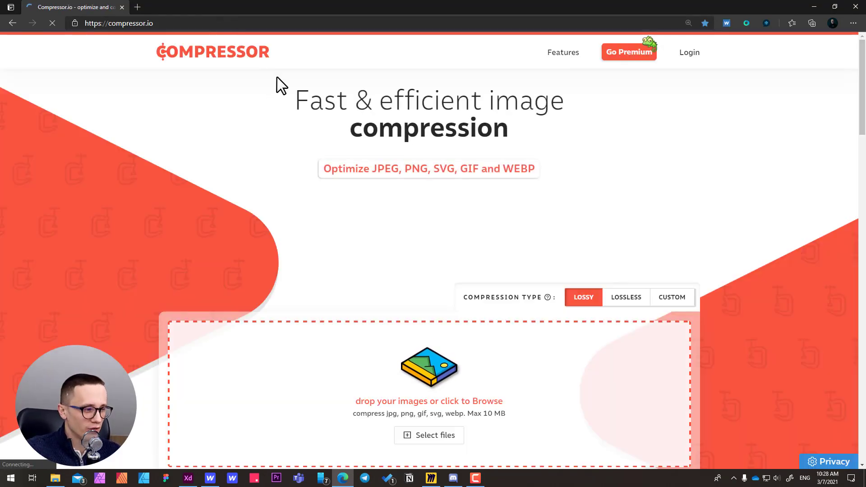
Compress thumb1, thumb2 and thumb3 on the Compressor page and download the compressed files.
key("alt+Tab")
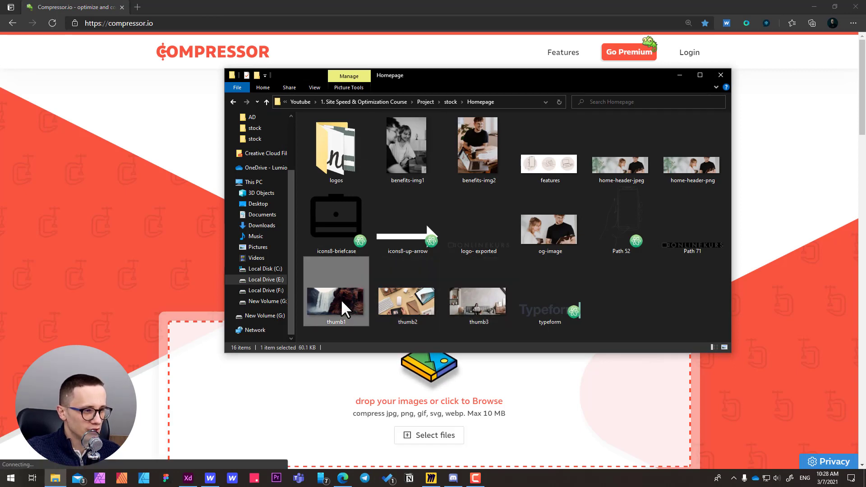
left_click(471, 308, "shift")
left_click_drag(472, 309, 292, 401)
scroll(292, 402, "down", 2)
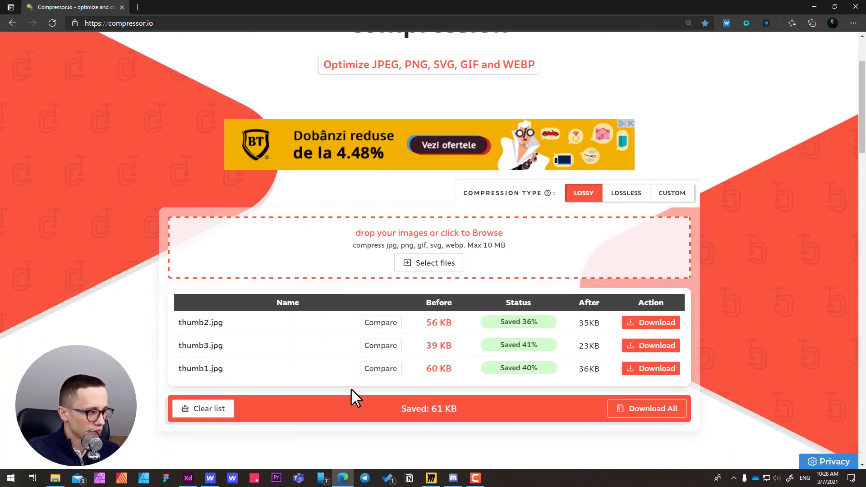
left_click(647, 323)
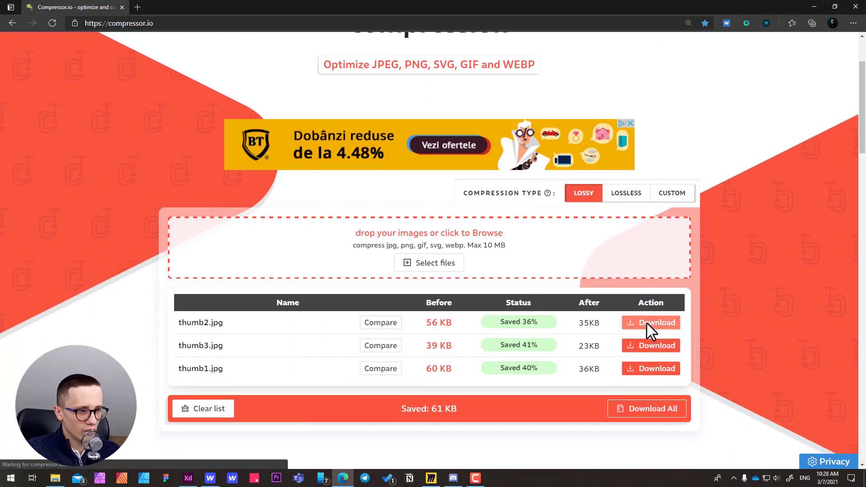
key("alt+Tab")
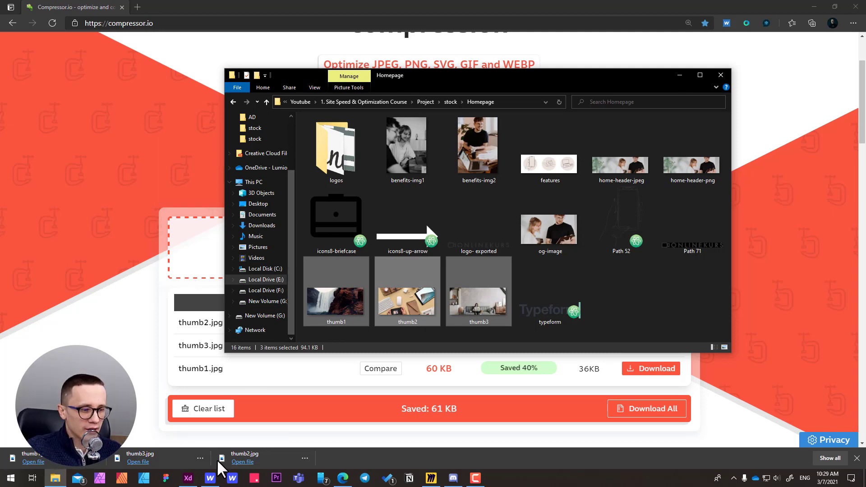
Switch to Webflow and open the post "10 Things Nobody Told You About Being a Web Designer" in the Posts collection.
left_click(210, 478)
left_click(7, 112)
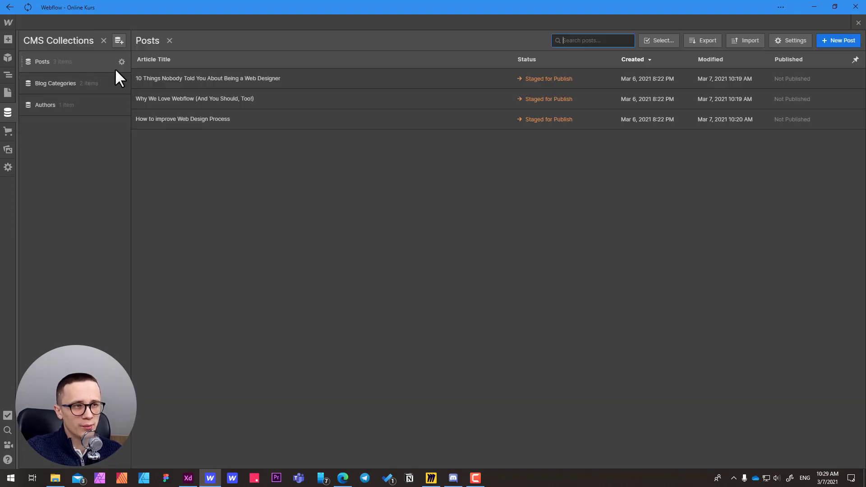
left_click(196, 78)
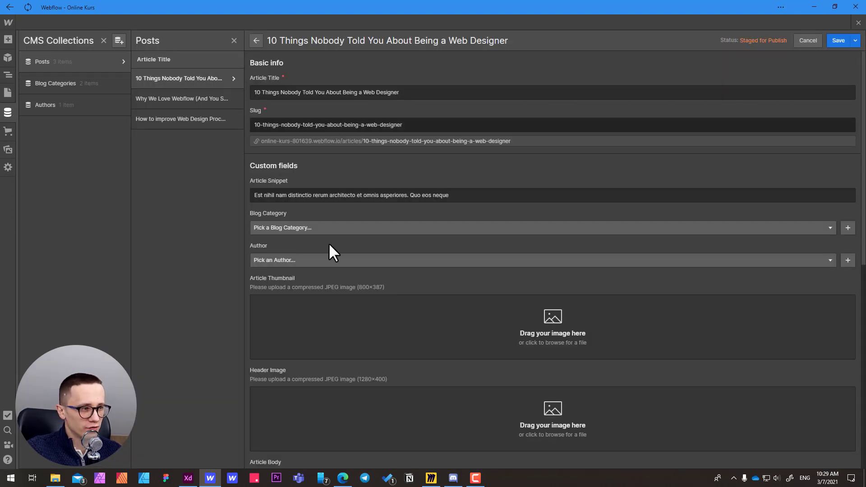
scroll(350, 269, "down", 2)
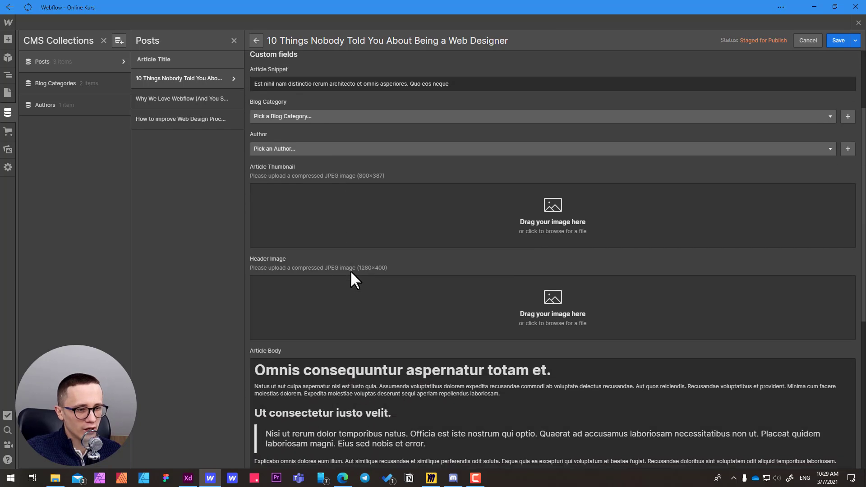
Upload thumb1.jpg from the Homepage folder as the post's Article Thumbnail and save the post.
left_click(55, 481)
left_click_drag(361, 71, 603, 71)
left_click(582, 301)
left_click_drag(583, 304, 310, 206)
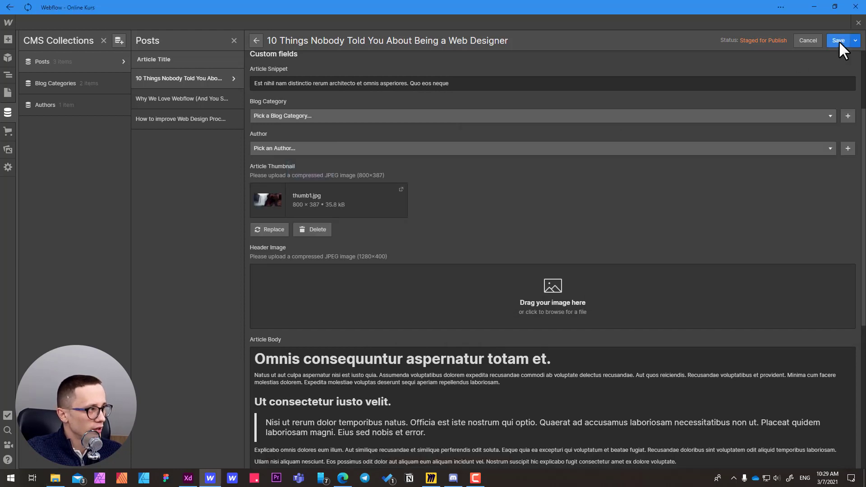
left_click(839, 41)
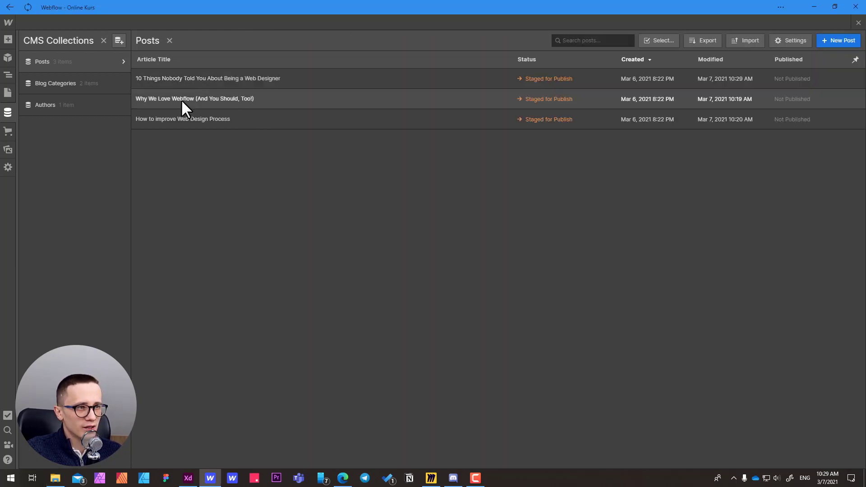
Add thumb2 from the Homepage stock folder as the article thumbnail of the post "Why We Love Webflow (And You Should, Too!)" and save.
left_click(181, 99)
key("alt+Tab")
left_click(631, 303)
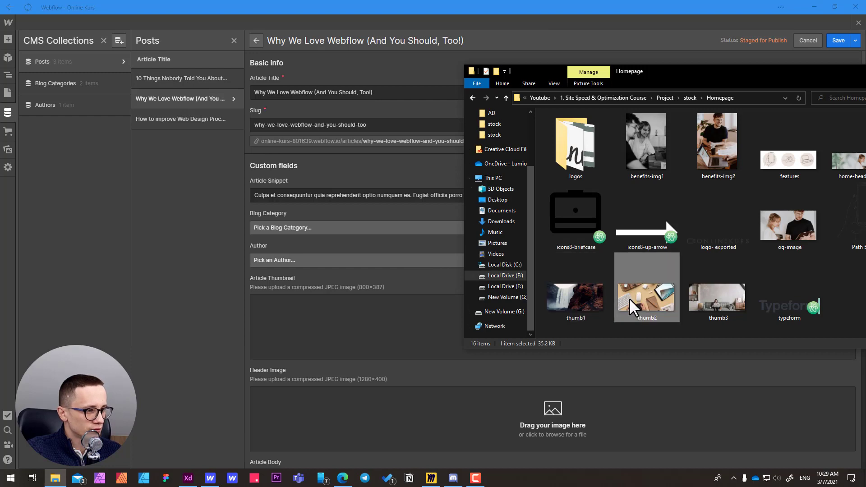
left_click_drag(631, 303, 329, 331)
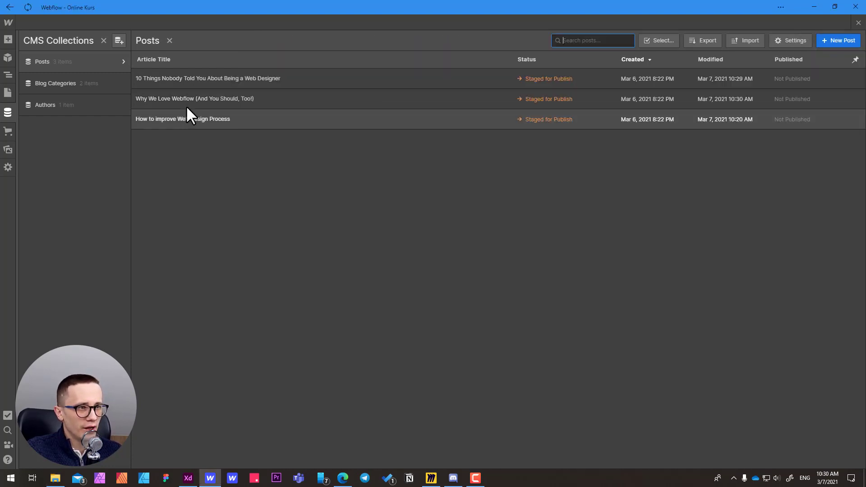
Add thumb3 from the Homepage folder as the article thumbnail of the post "How to improve Web Design Process" and save it.
left_click(176, 119)
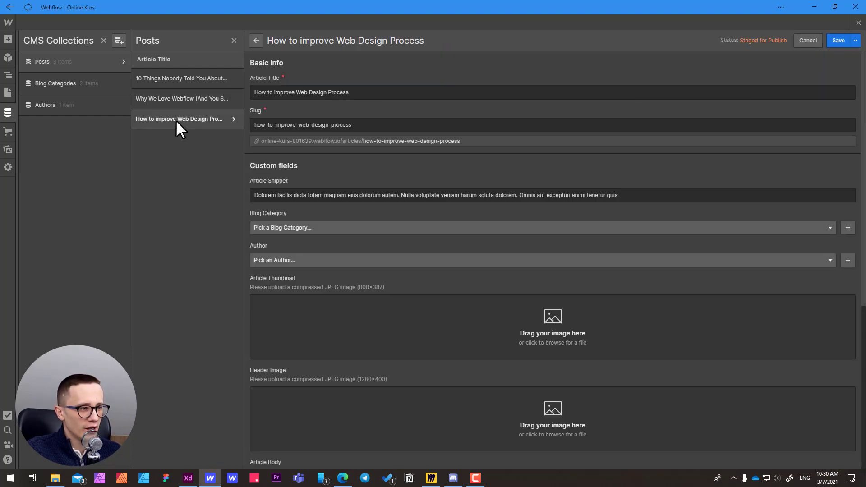
key("alt+Tab")
left_click_drag(719, 303, 298, 306)
left_click(837, 40)
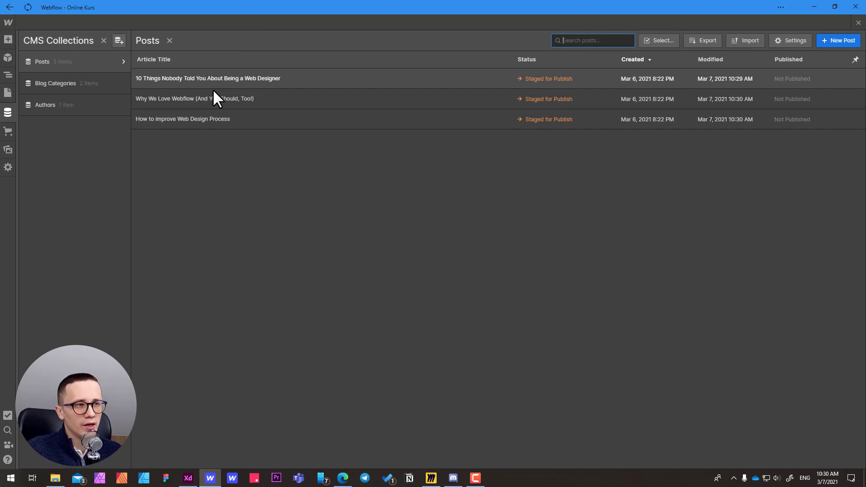
Assign the Marketing category and the available author to the post "10 Things Nobody Told You About Being a Web Designer" and save.
left_click(200, 79)
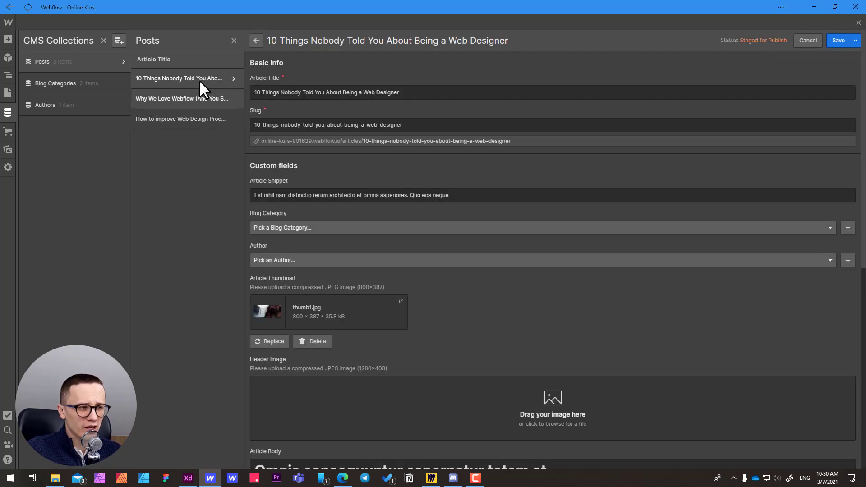
left_click(288, 227)
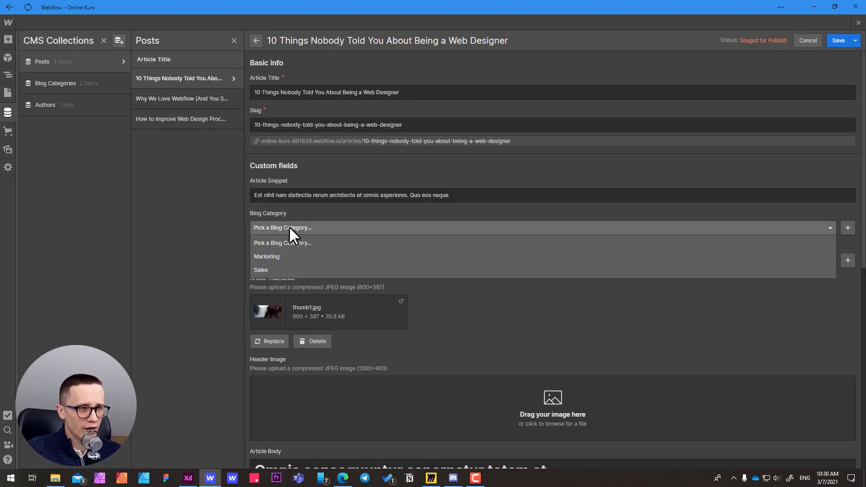
left_click(283, 255)
left_click(268, 259)
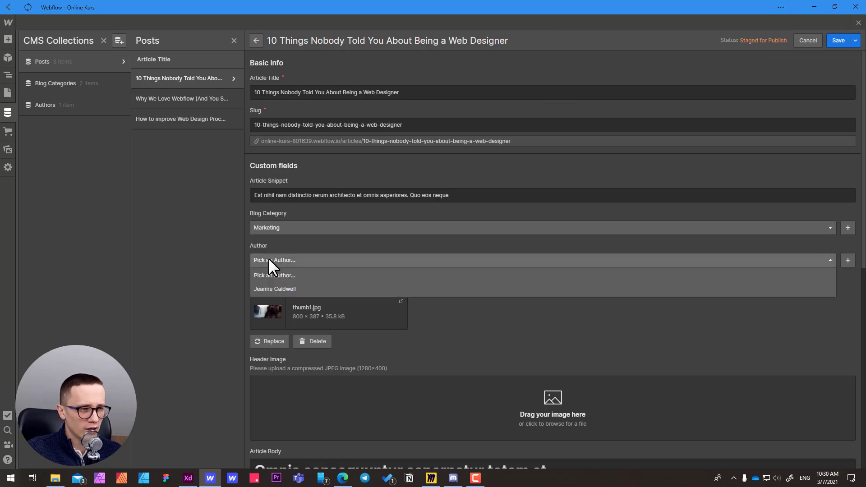
left_click(277, 288)
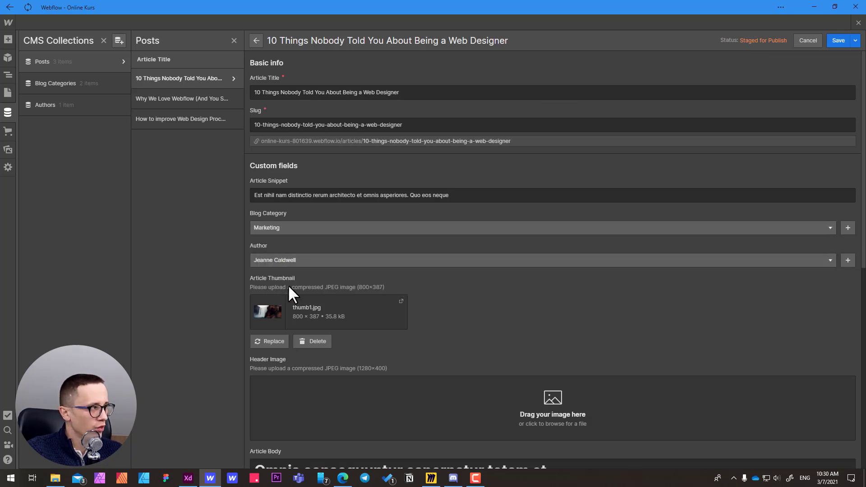
left_click(838, 41)
Assign the Sales category and the available author to the post "Why We Love Webflow (And You Should, Too!)" and save.
left_click(173, 98)
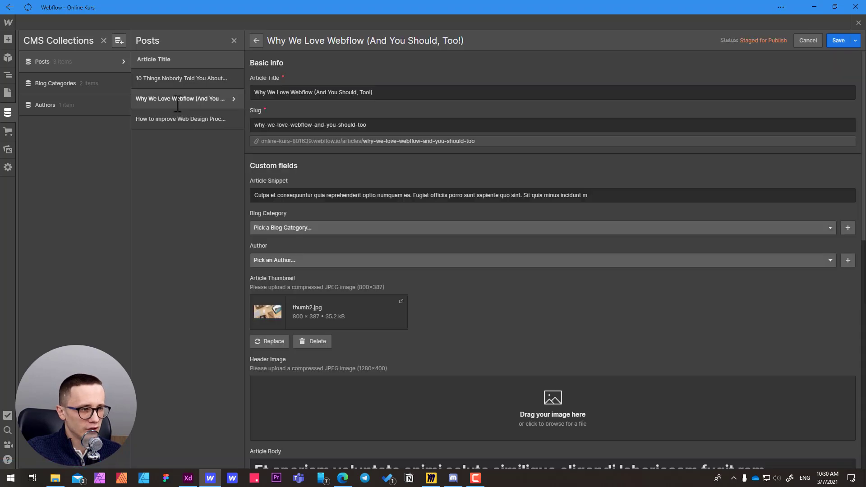
left_click(286, 228)
left_click(273, 270)
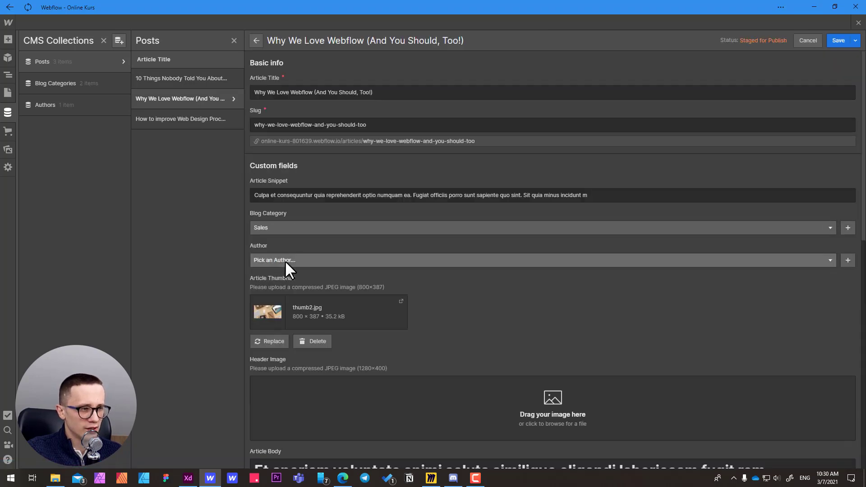
left_click(285, 261)
left_click(289, 288)
left_click(838, 41)
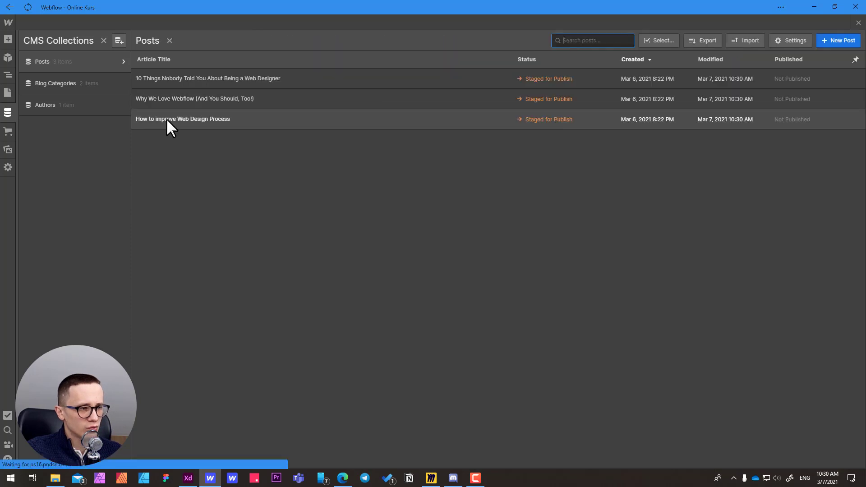
Assign the Marketing category and the available author to "How to improve Web Design Process", save it and return to the page canvas.
left_click(166, 118)
left_click(281, 228)
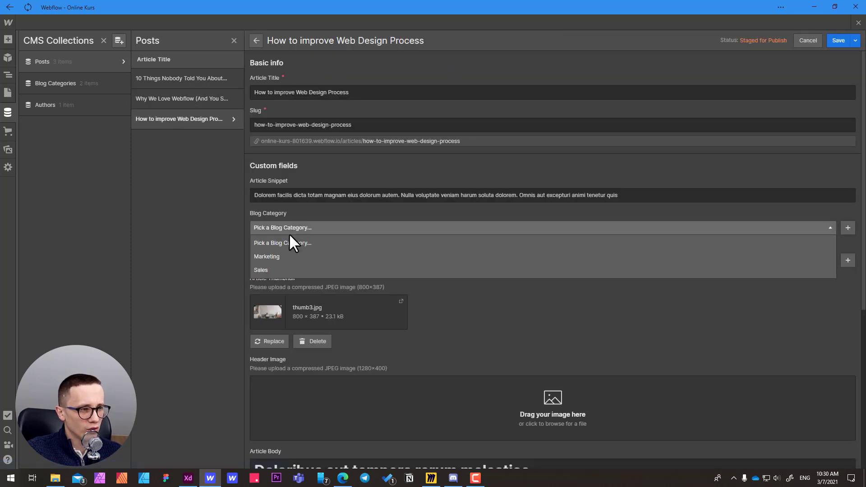
left_click(278, 258)
left_click(276, 261)
left_click(272, 289)
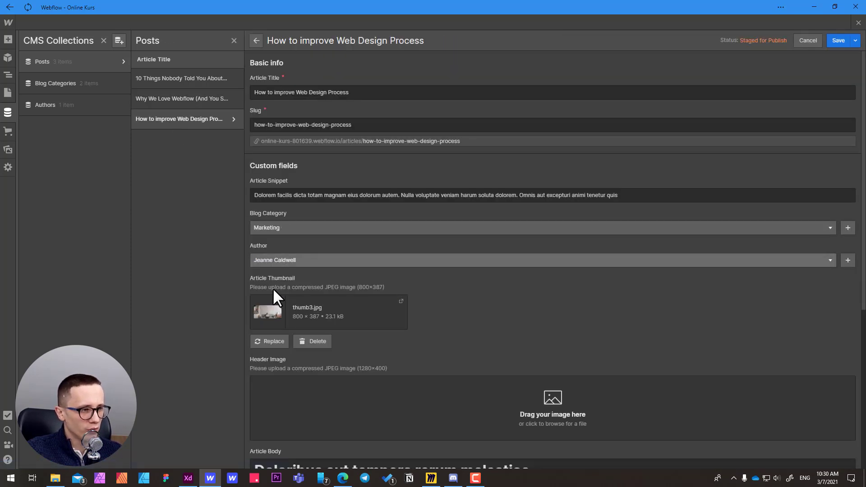
left_click(831, 42)
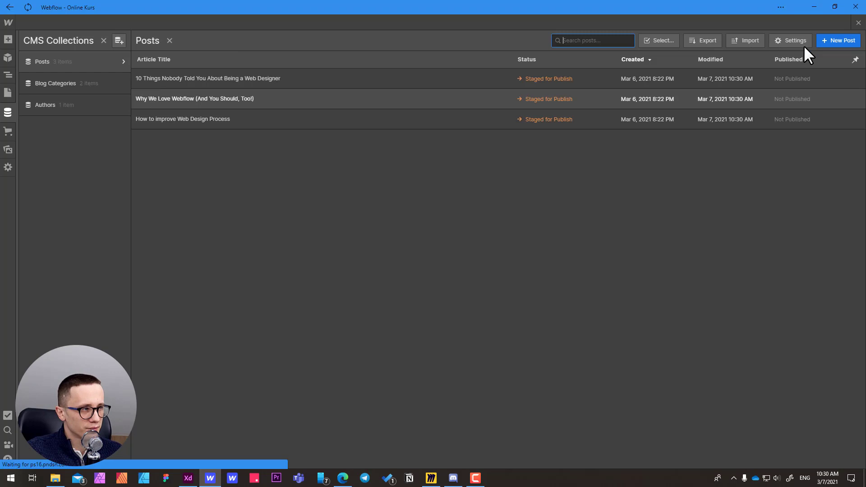
left_click(858, 23)
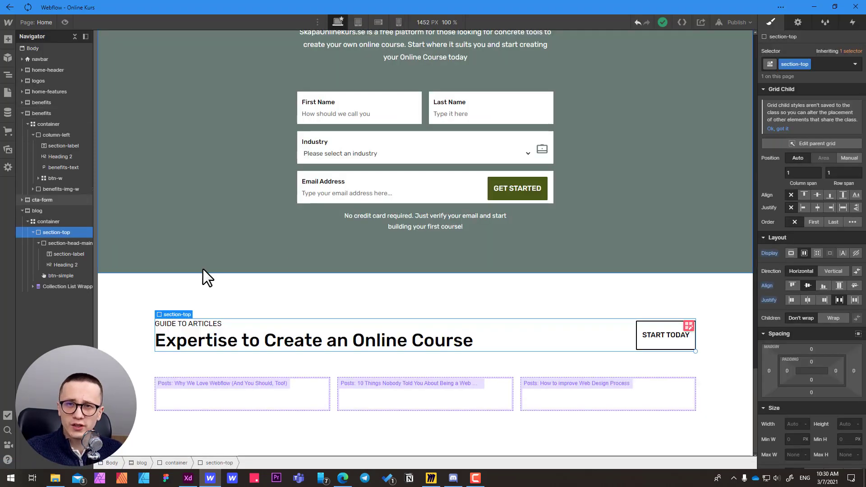
Switch to the Adobe XD mockup and examine the content group of the first blog card.
left_click(194, 395)
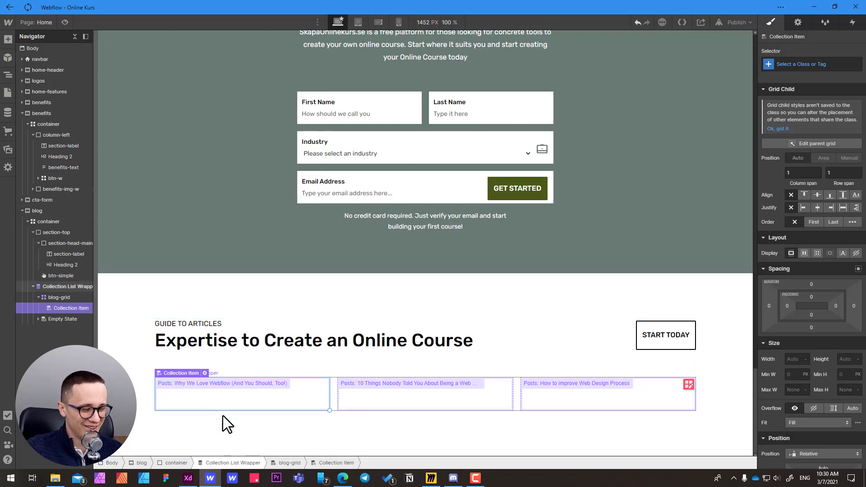
left_click(188, 477)
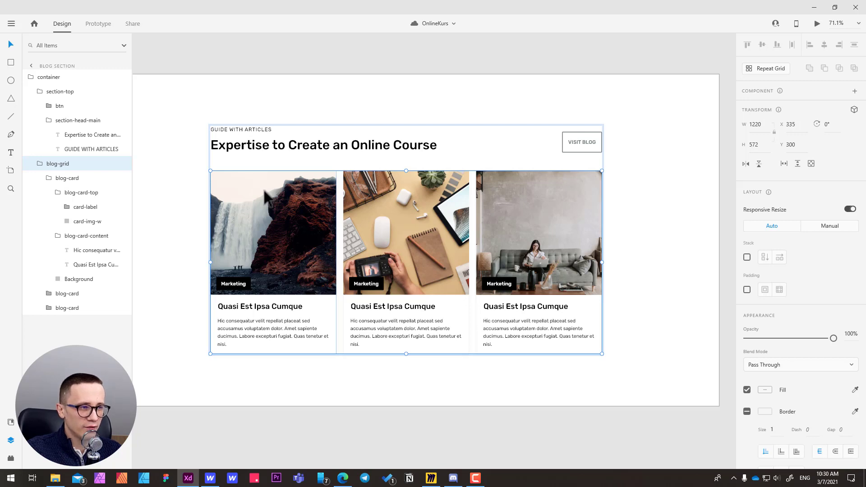
double_click(257, 303)
double_click(248, 304)
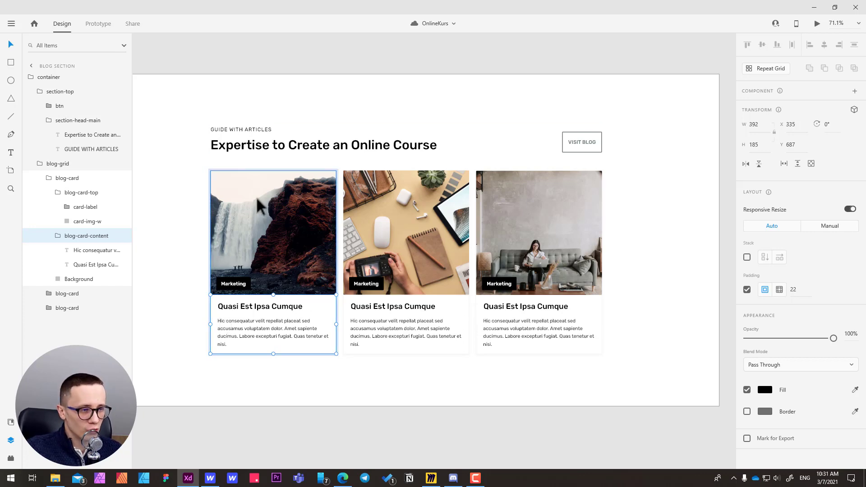
Return to Webflow and go through the three collection items in the blog grid, ending on the first one.
key("alt+Tab")
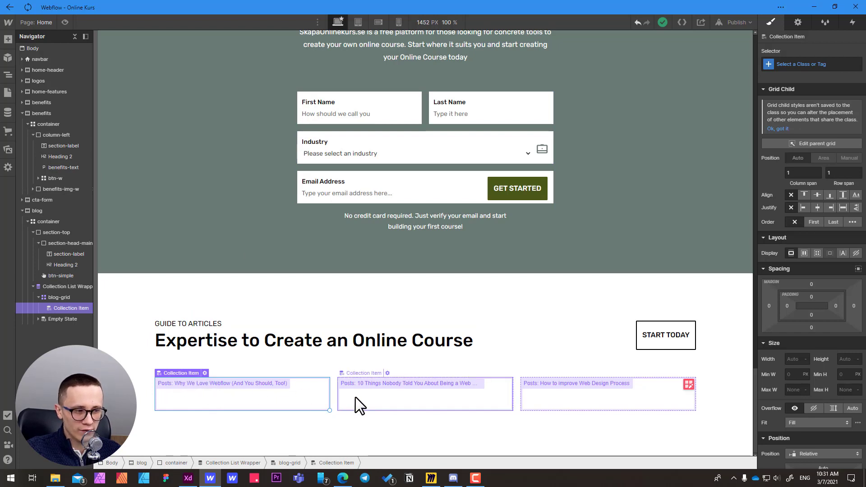
left_click(509, 395)
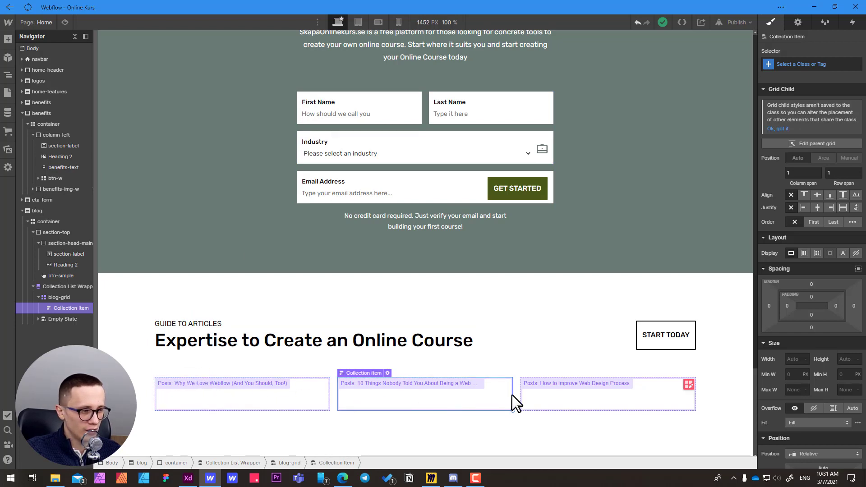
left_click(562, 394)
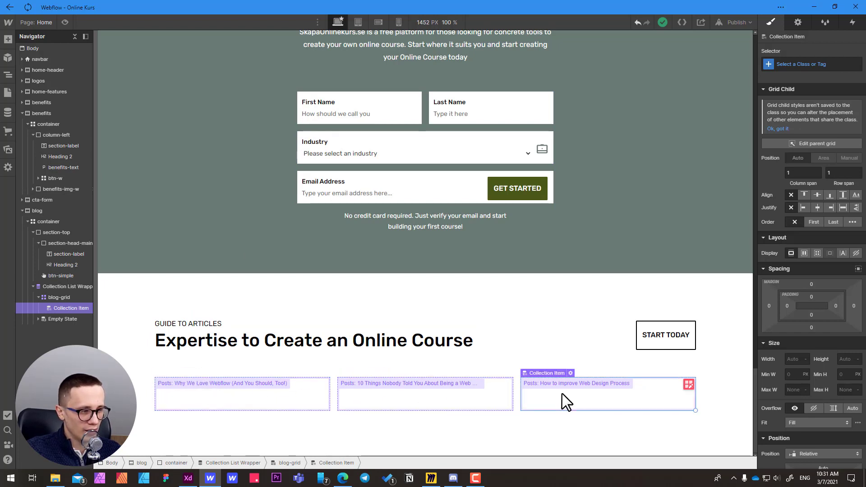
left_click(189, 395)
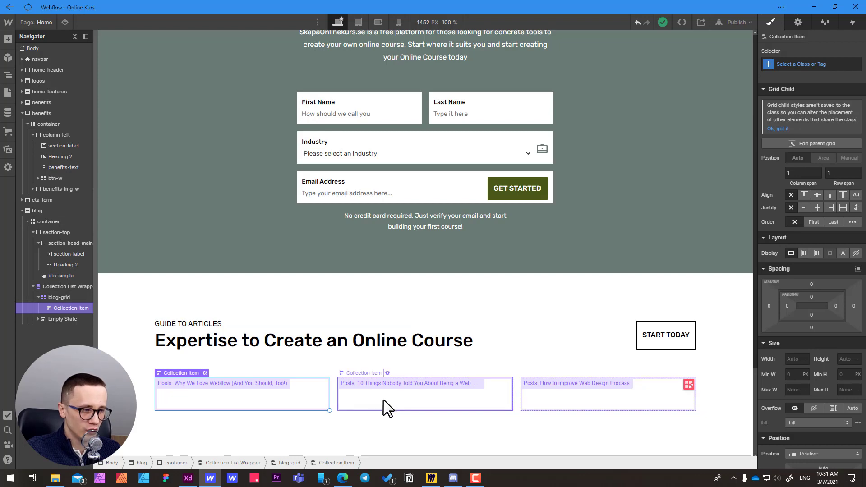
left_click(383, 405)
left_click(553, 398)
left_click(188, 381)
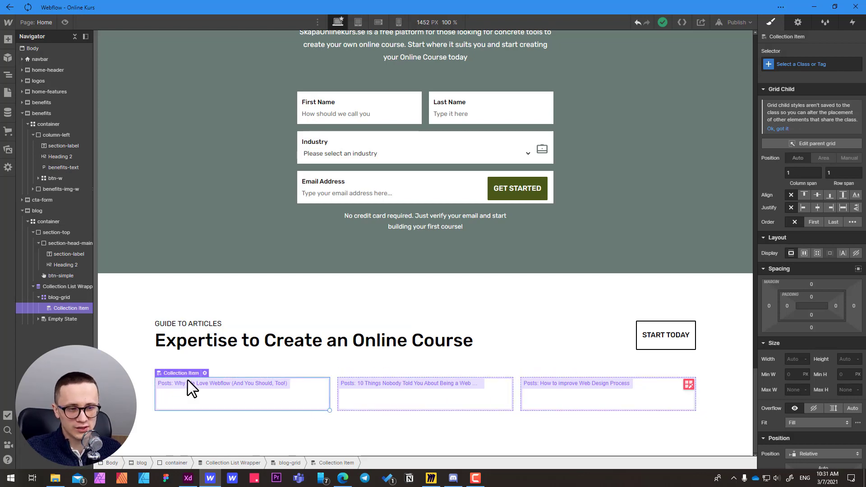
Look up the card's layer name in the Adobe XD mockup and give the Webflow collection item the new class blog-card.
key("alt+Tab")
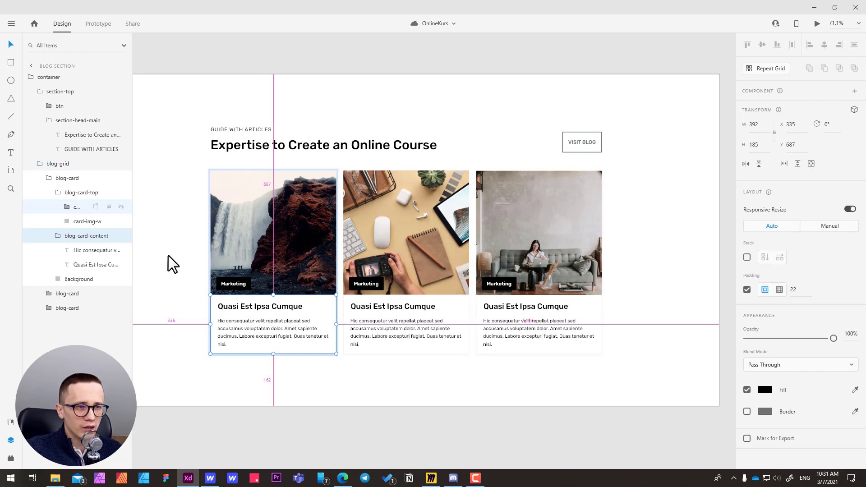
left_click(71, 179)
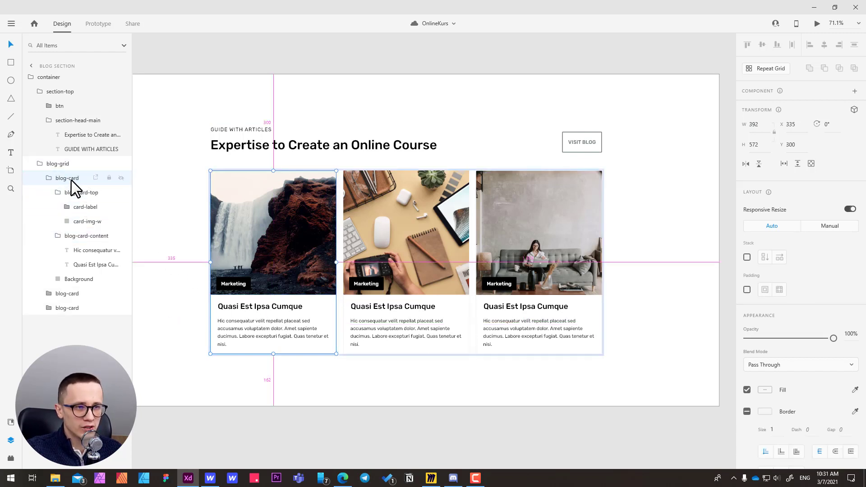
double_click(72, 178)
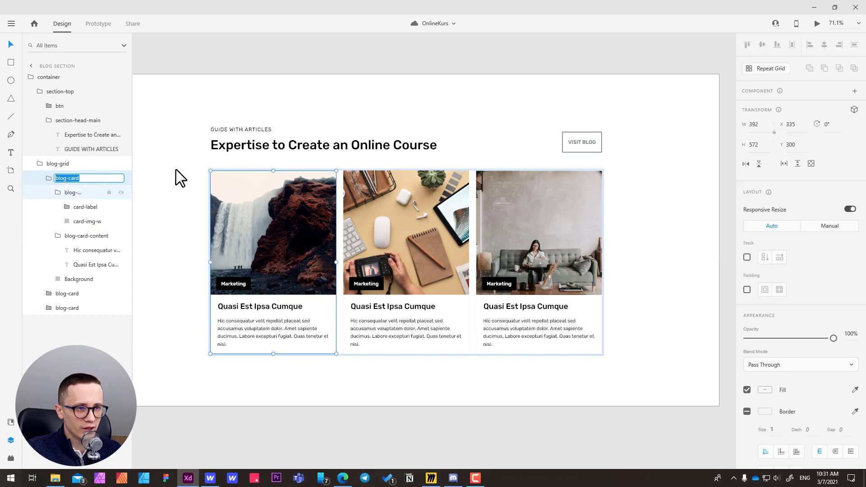
key("alt+Tab")
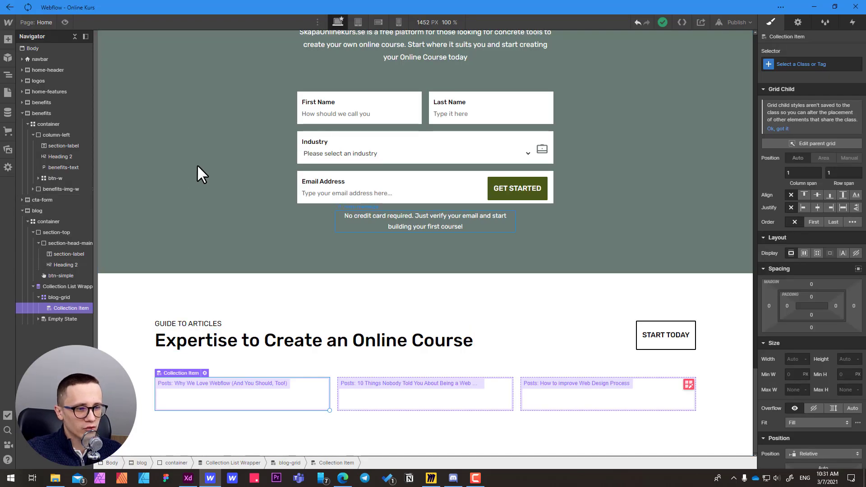
left_click(776, 64)
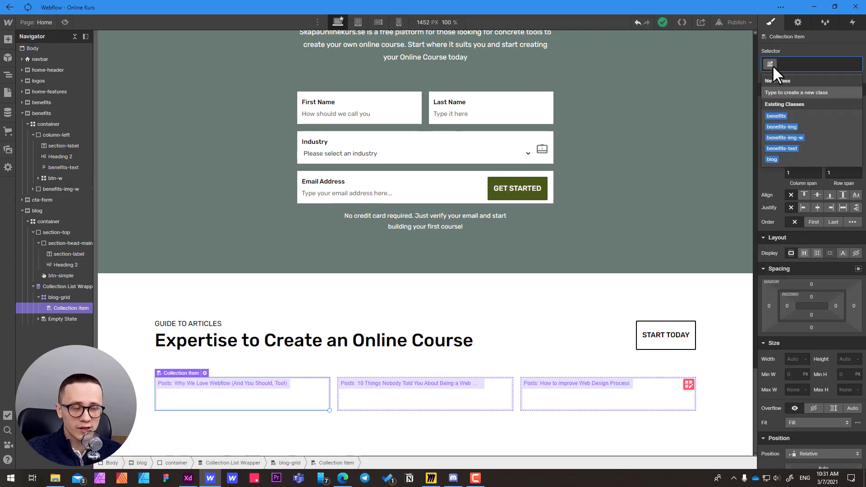
type("blog-card")
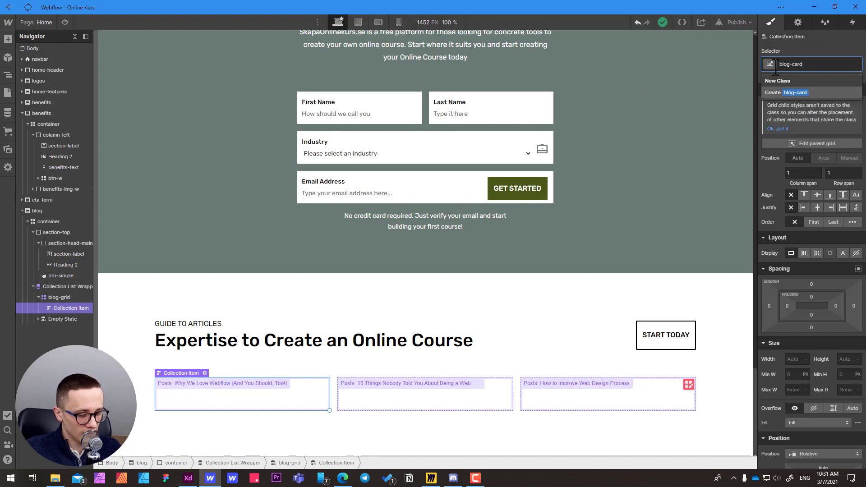
key("Return")
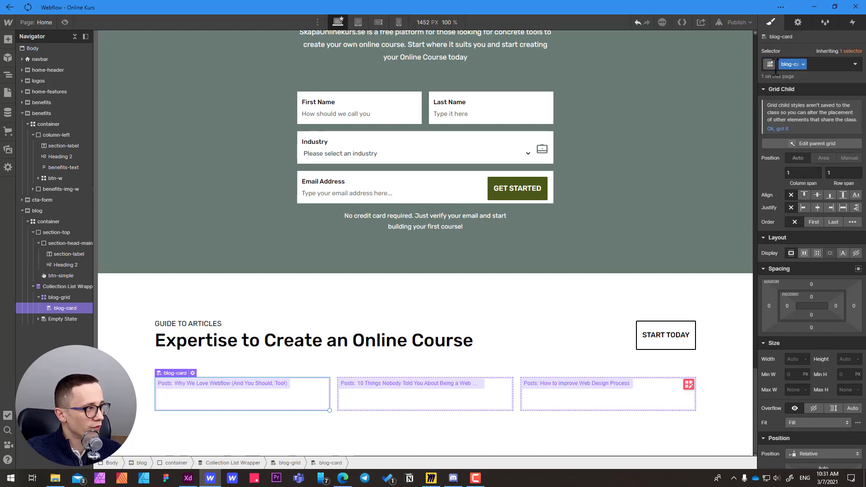
Check the blog-card class on the second and third collection items, then reselect the first one.
left_click(365, 393)
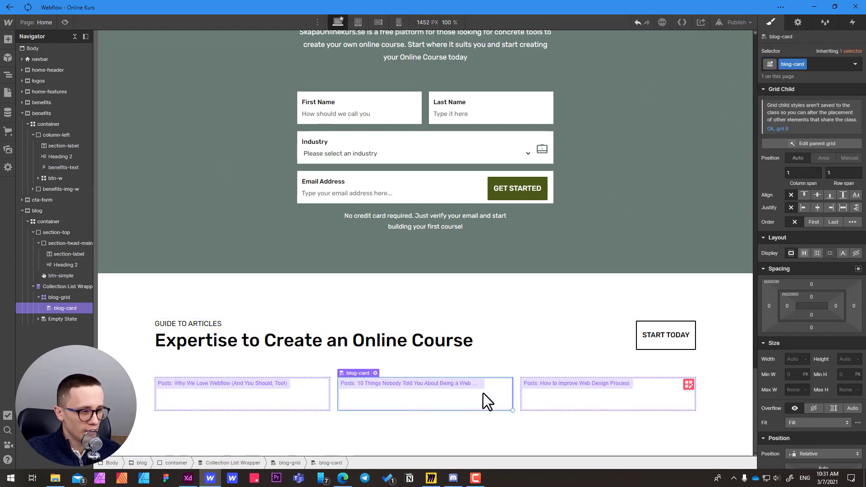
left_click(568, 401)
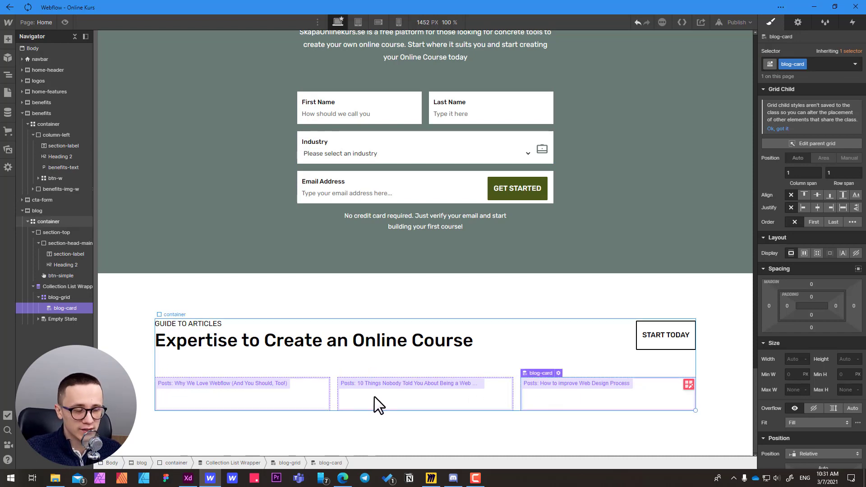
left_click(283, 404)
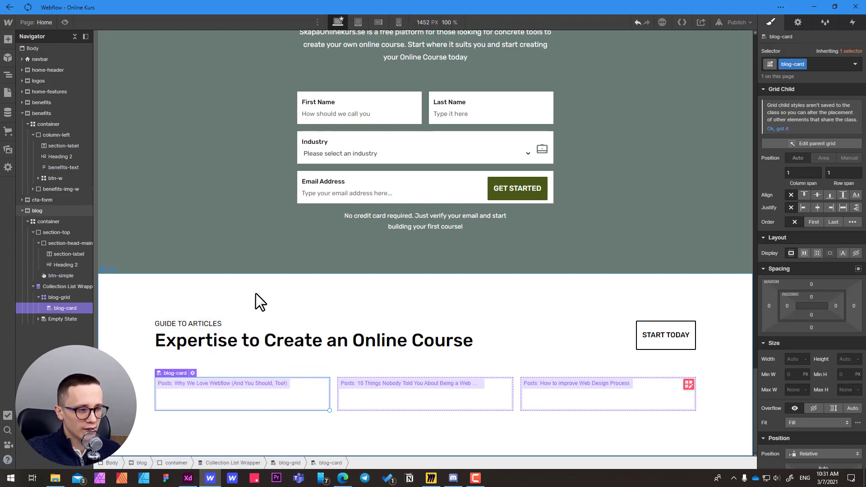
Switch to the Adobe XD mockup and examine the top group of the first blog card, including its layer name and spacing.
key("alt+Tab")
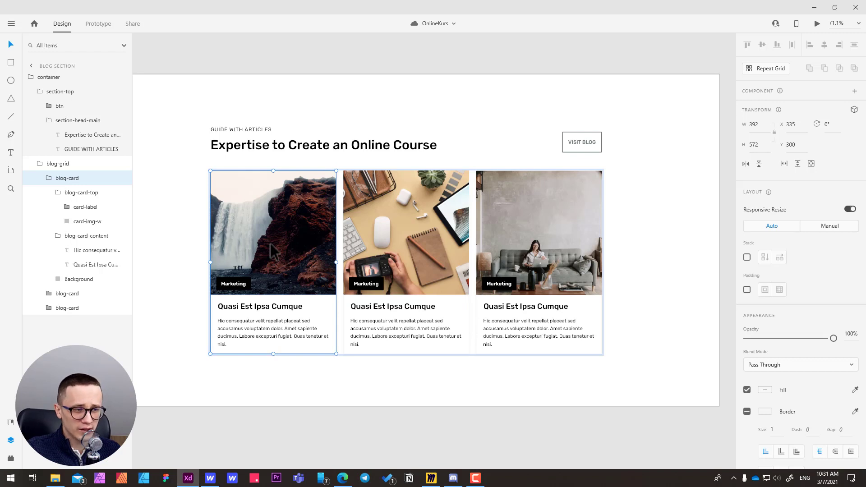
left_click(289, 374)
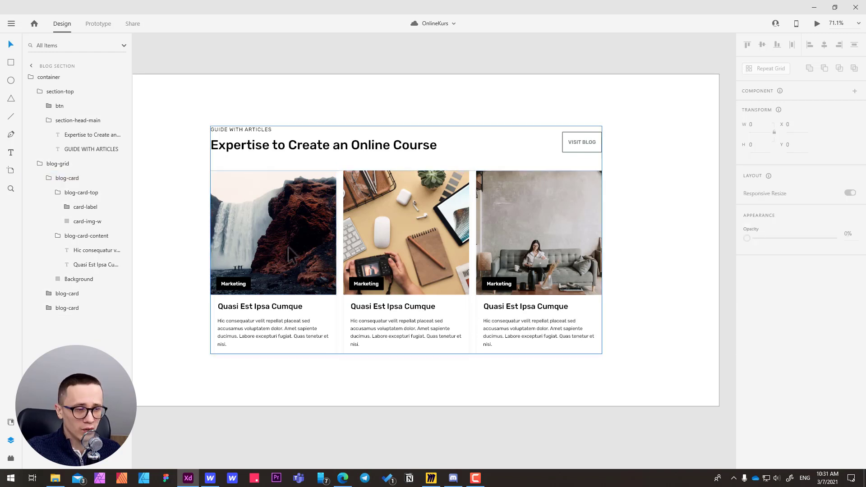
left_click(288, 251)
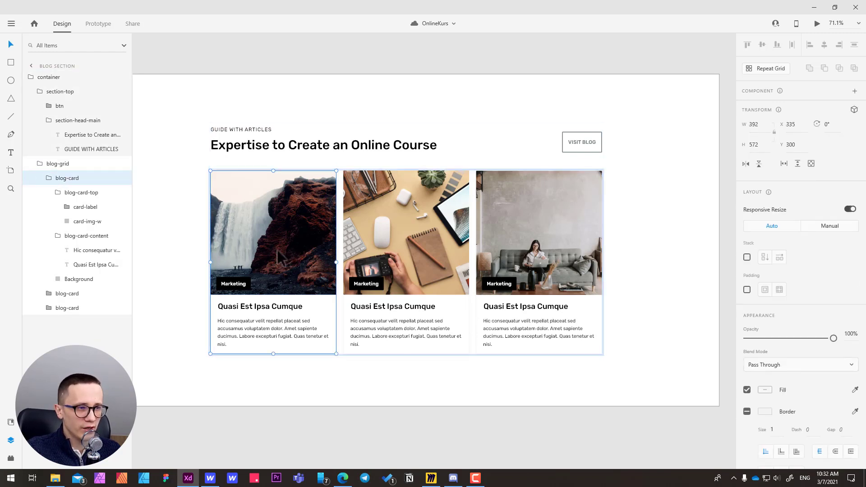
double_click(264, 247)
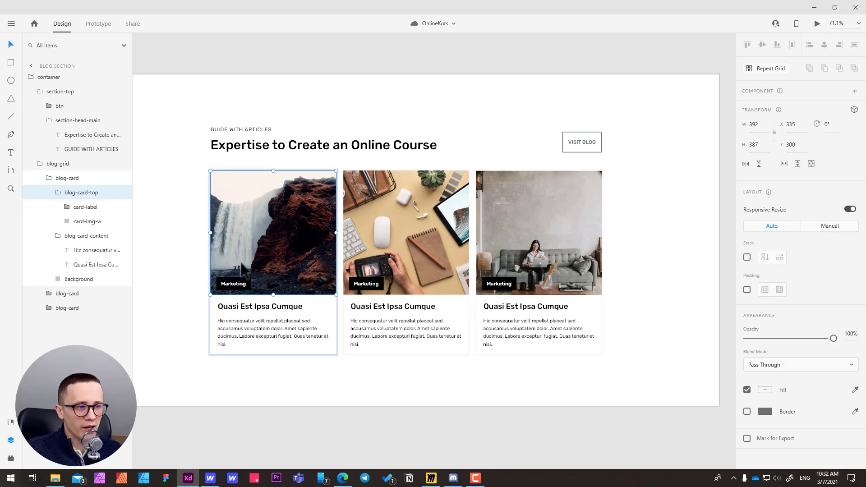
scroll(231, 295, "down", 4)
scroll(263, 229, "up", 6)
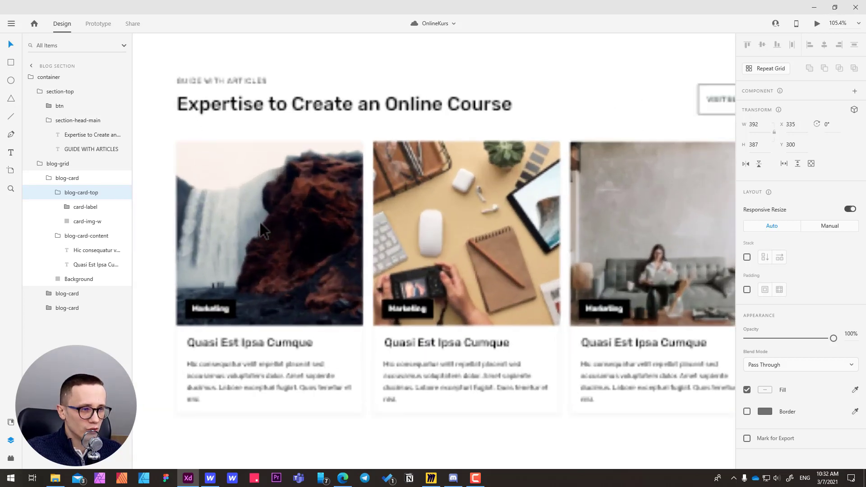
left_click_drag(242, 183, 292, 167)
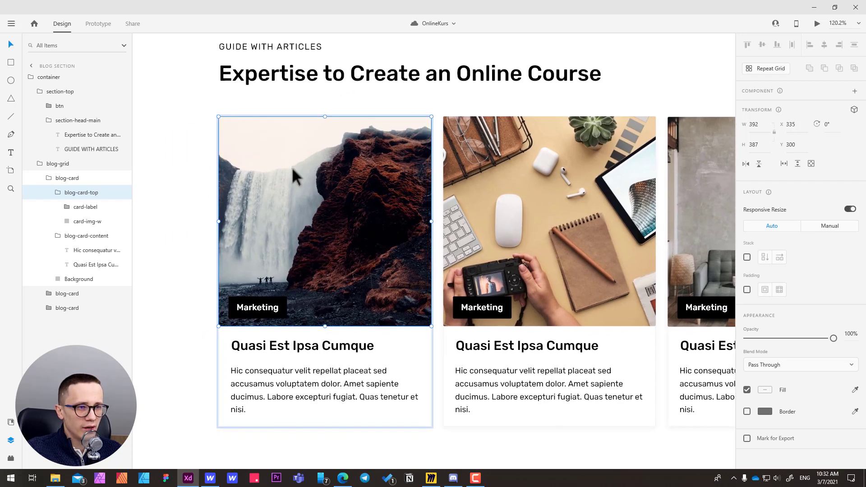
key("alt")
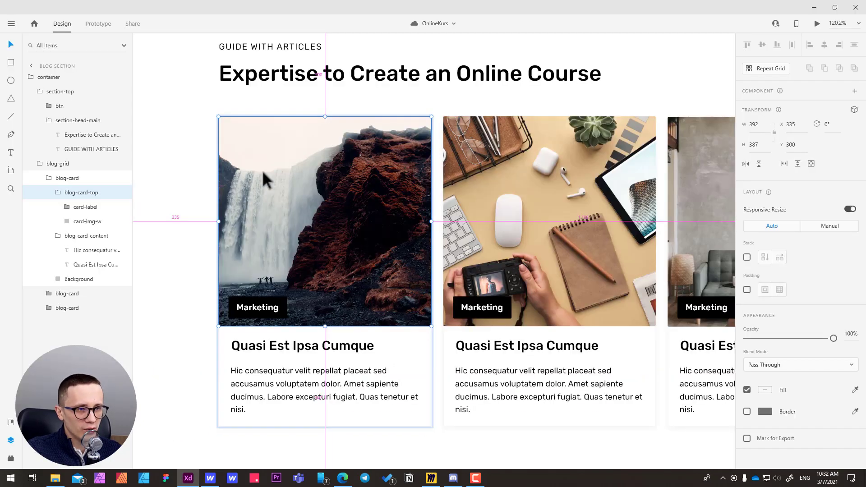
double_click(85, 192)
Return to Webflow and add a div block with the new class blog-card-top inside the first blog-card item.
key("alt+Tab")
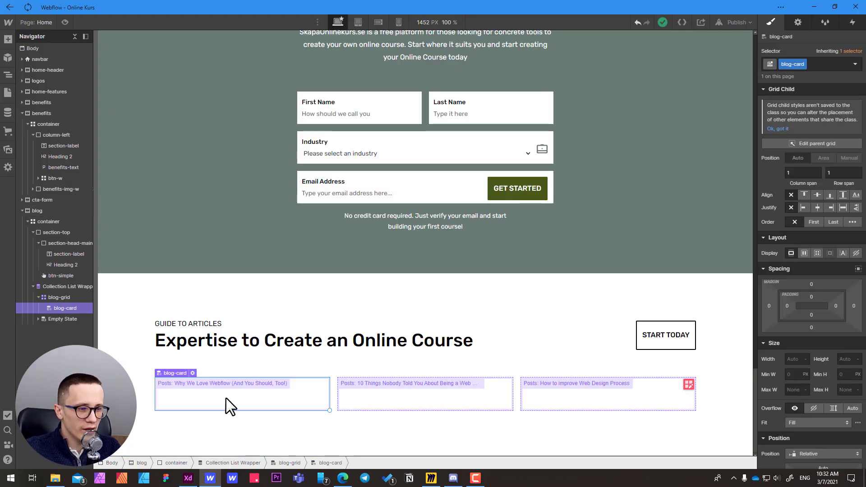
key("ctrl+e")
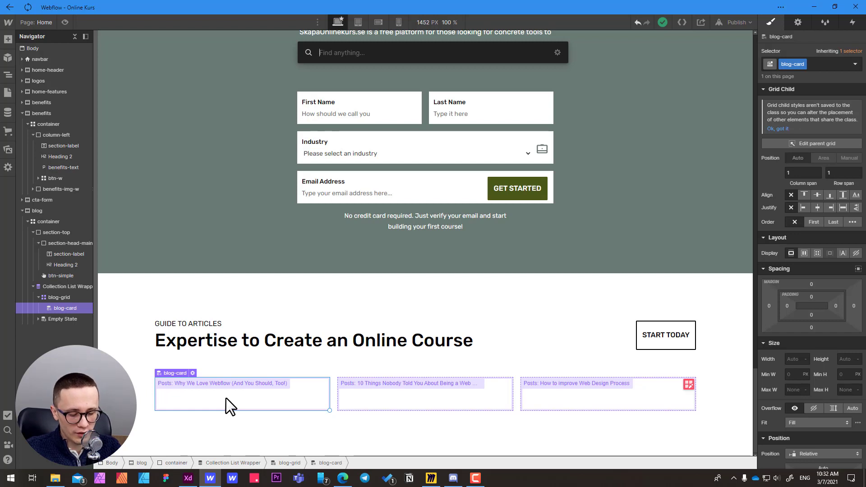
type("div")
key("Return")
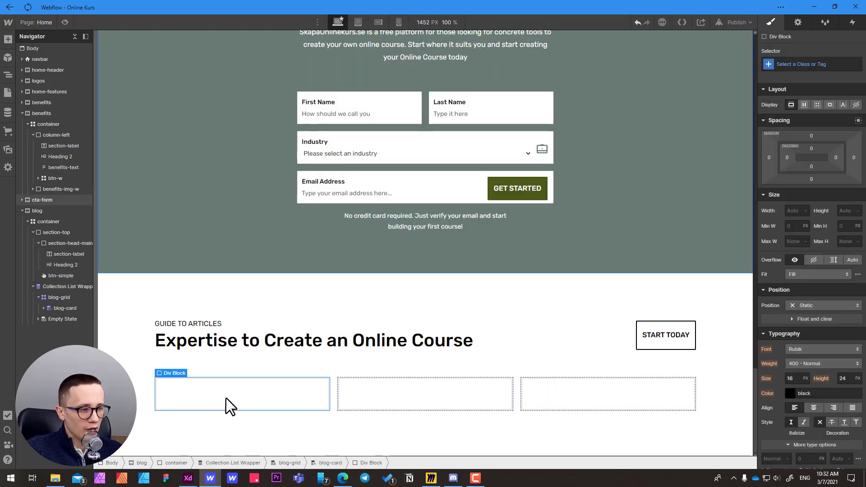
left_click(804, 63)
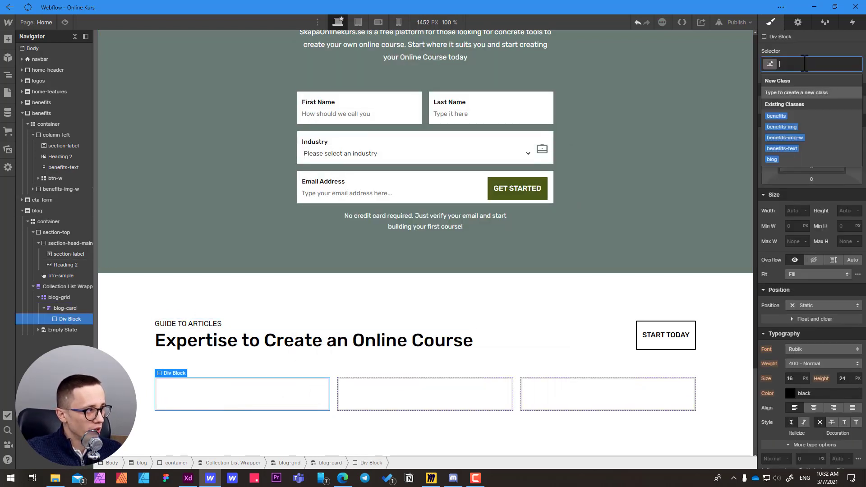
type("blog-card-top")
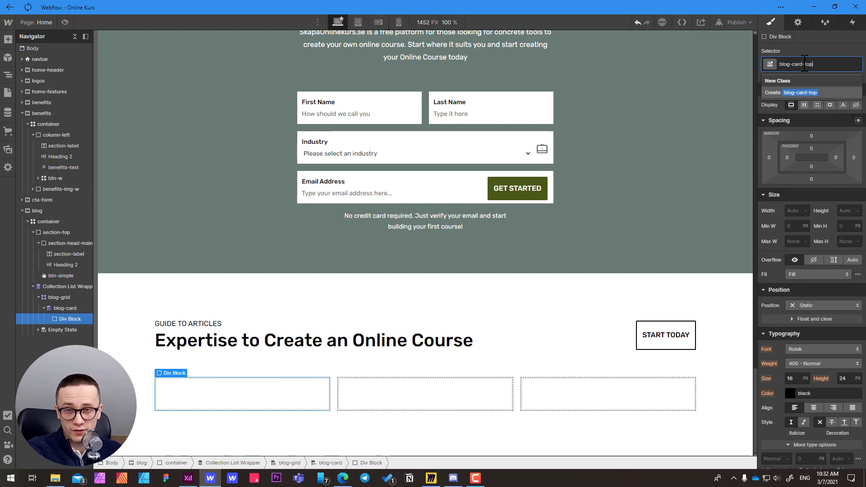
key("Return")
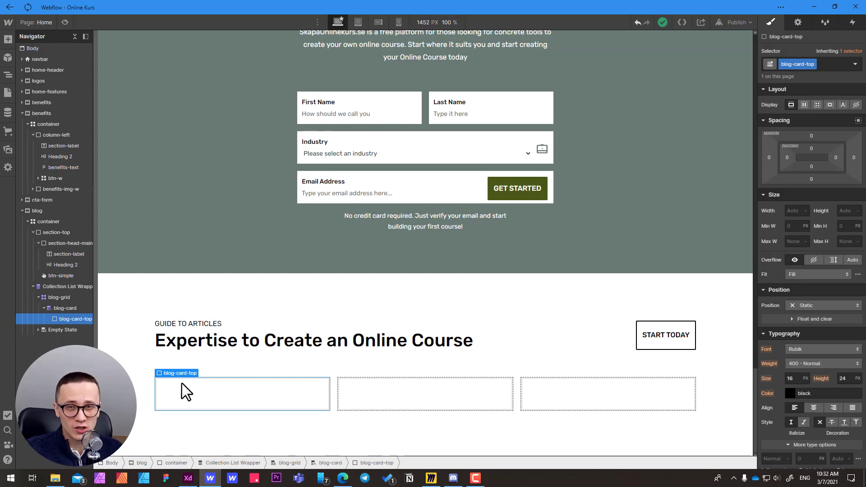
Copy the blog-card-top group's height from the Adobe XD mockup and set the Webflow blog-card-top block's height to 387 px.
key("alt+Tab")
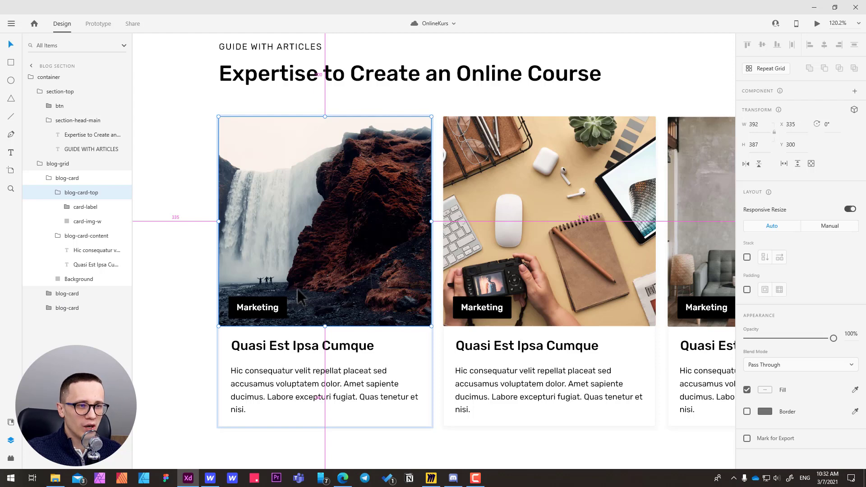
left_click(762, 145)
key("ctrl+c")
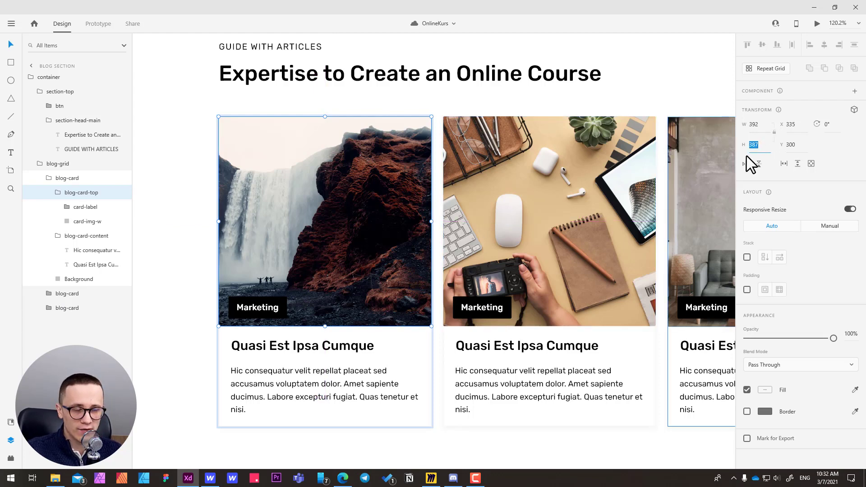
key("alt+Tab")
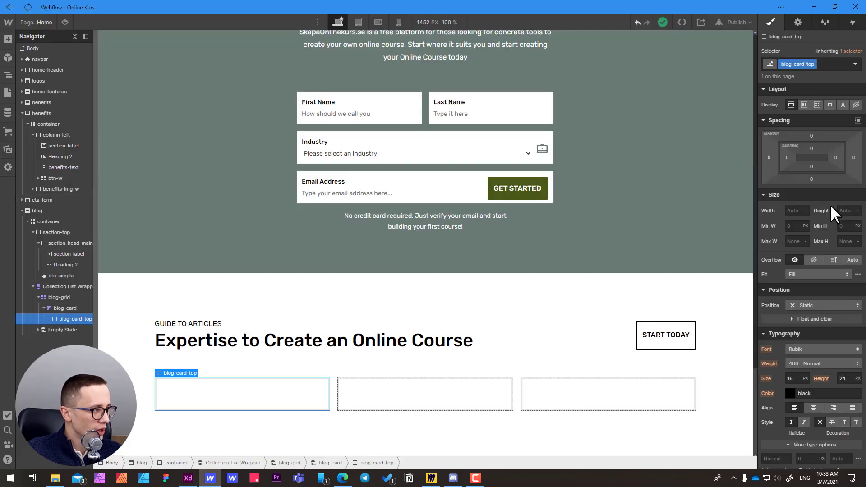
left_click(841, 211)
key("ctrl+v")
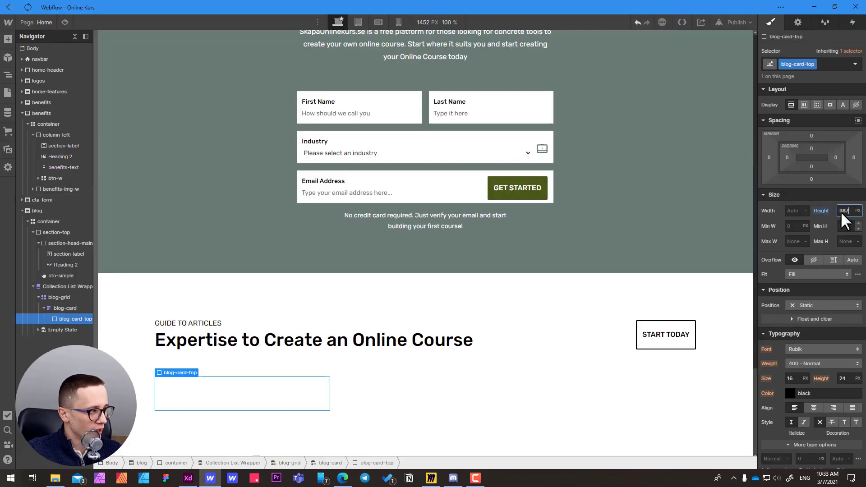
key("Return")
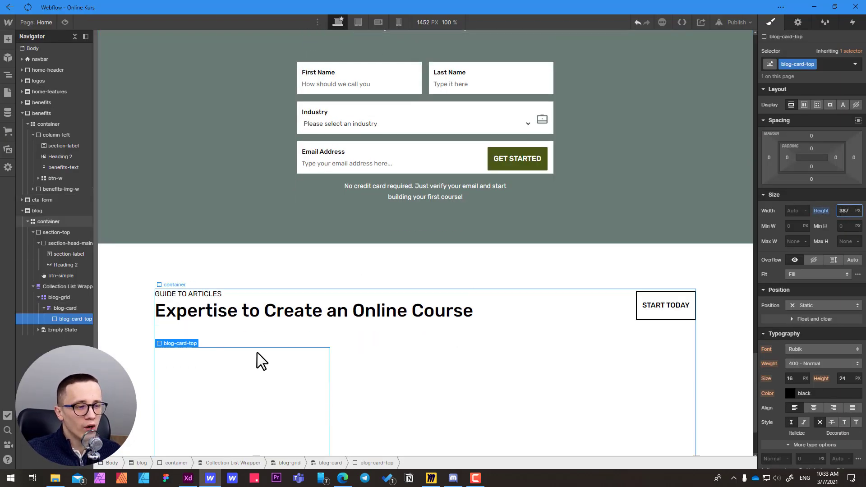
scroll(260, 361, "down", 3)
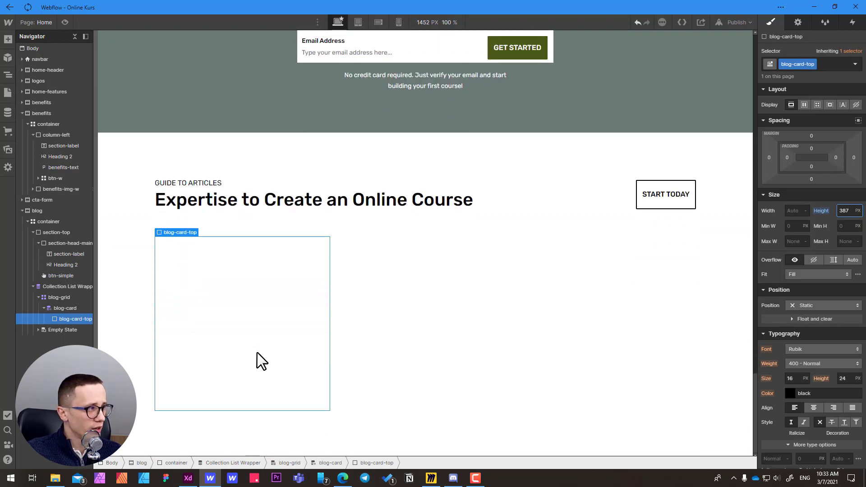
Set the blog-card-top block's width to 100%.
left_click(787, 211)
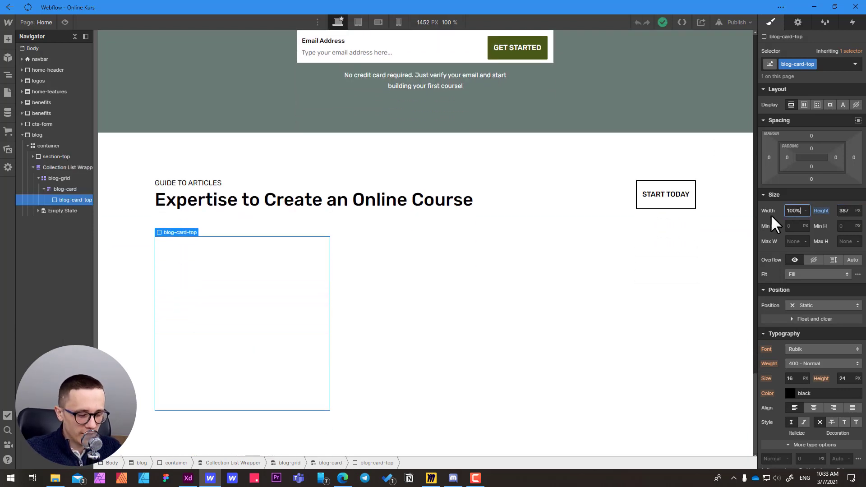
type("100%")
key("Return")
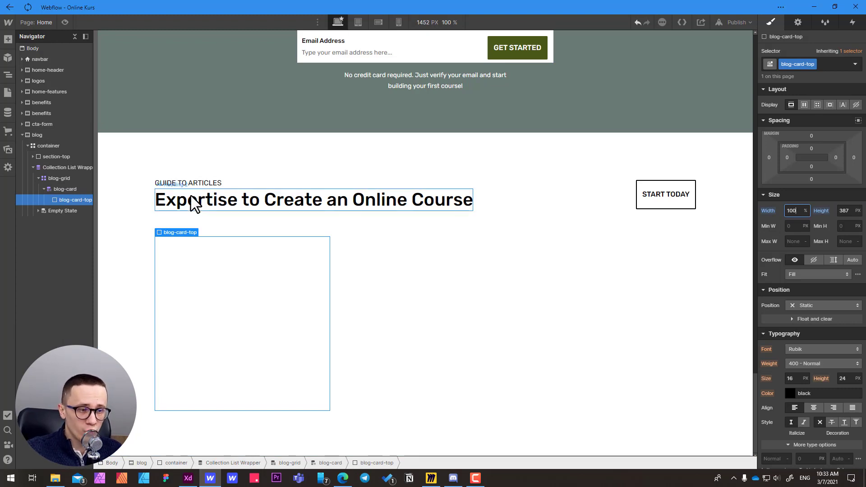
Give the blog-card-top block in the first card a light grey background colour, #e0e0e0.
left_click(327, 463)
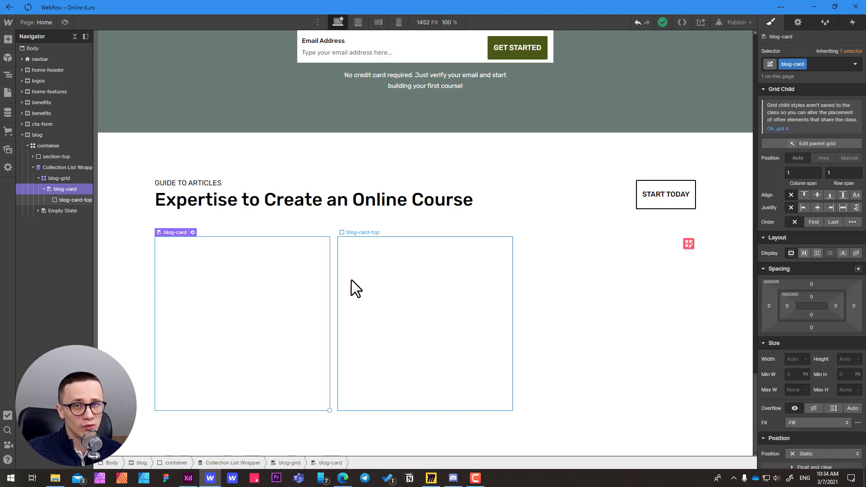
left_click(242, 299)
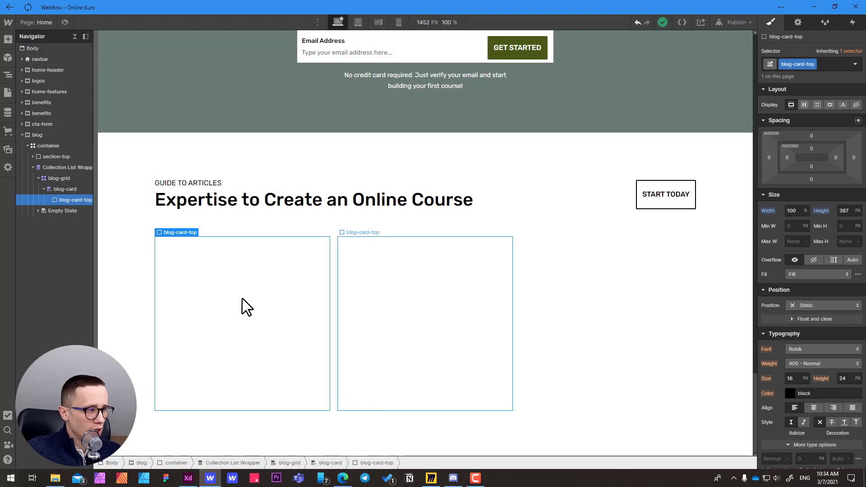
scroll(783, 321, "down", 5)
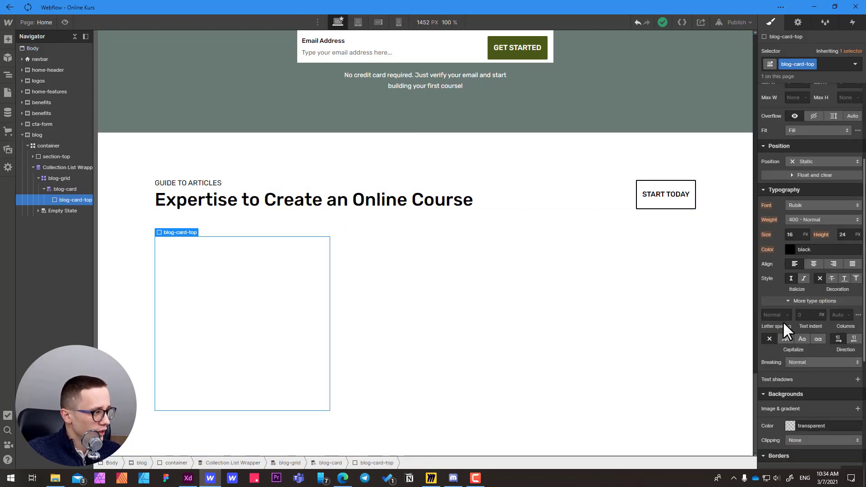
left_click(790, 371)
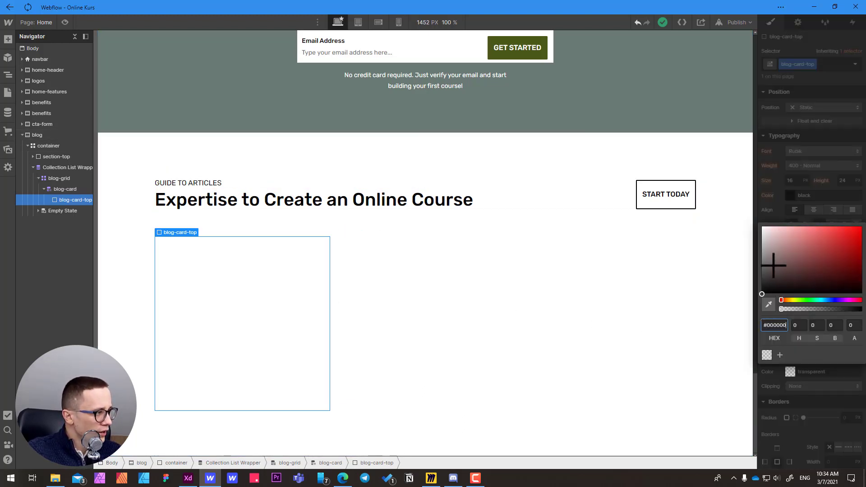
left_click_drag(772, 261, 734, 234)
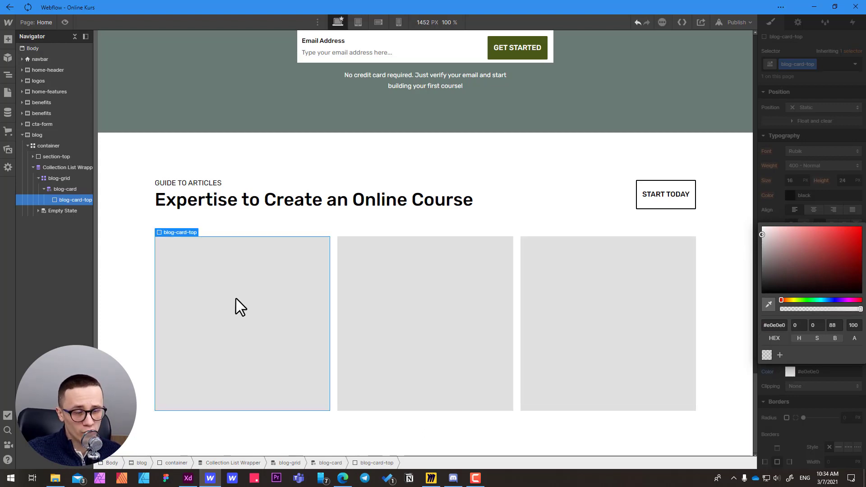
scroll(235, 297, "up", 1)
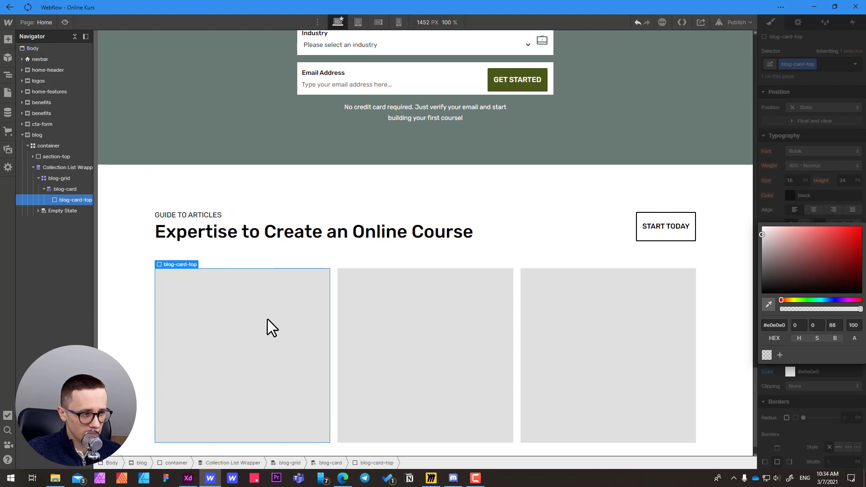
scroll(267, 318, "down", 1)
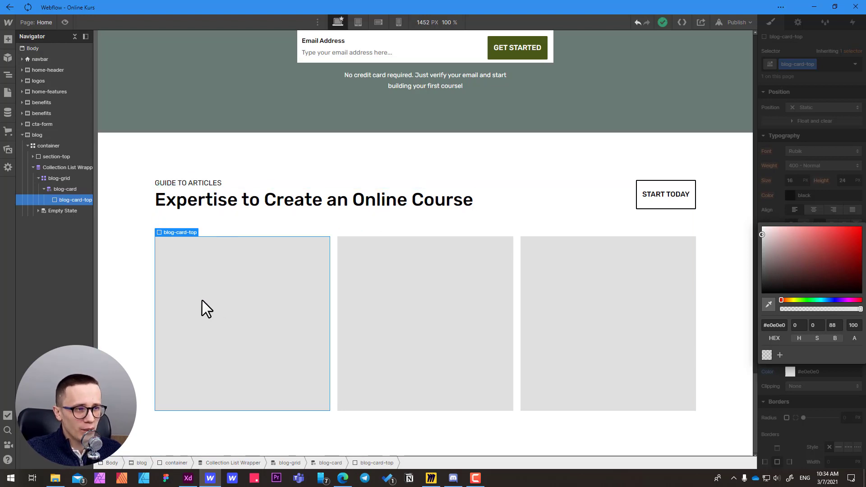
left_click(774, 173)
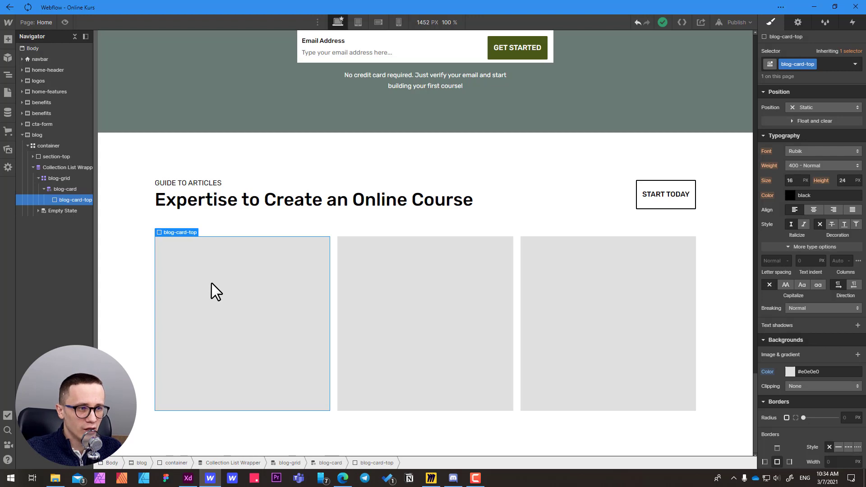
Insert an image element inside the blog-card-top block of the first card.
key("ctrl+k")
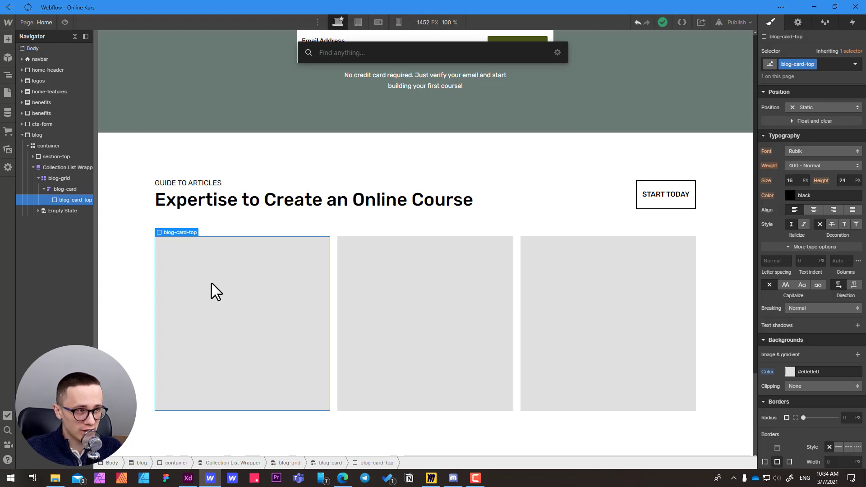
type("im")
left_click(332, 93)
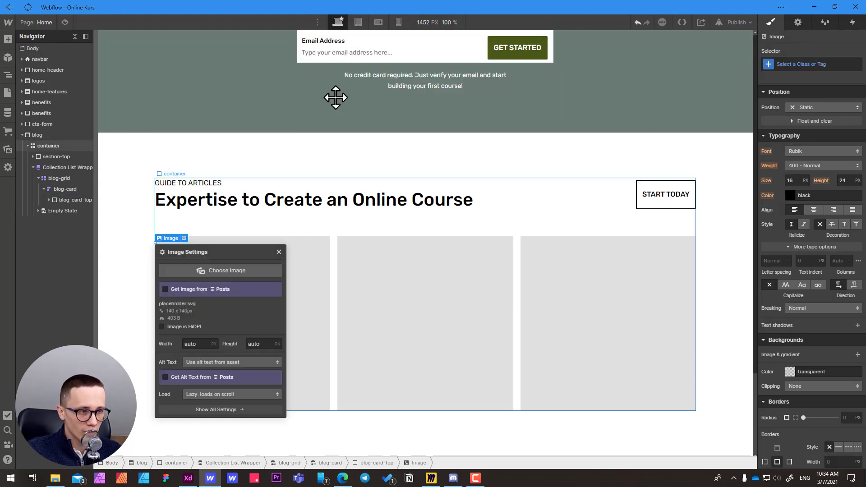
left_click(192, 160)
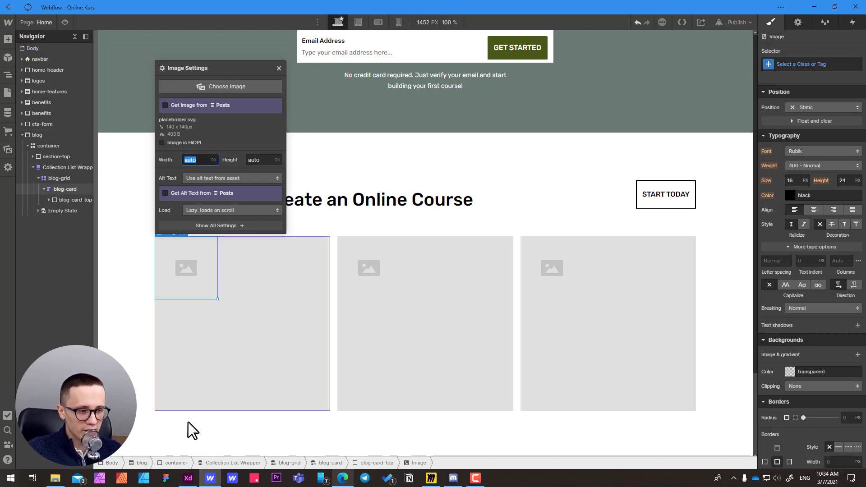
Copy the width of the waterfall thumbnail thumb1 from the Adobe XD pasteboard and set the Webflow image's width to 800 px.
mouse_move(193, 482)
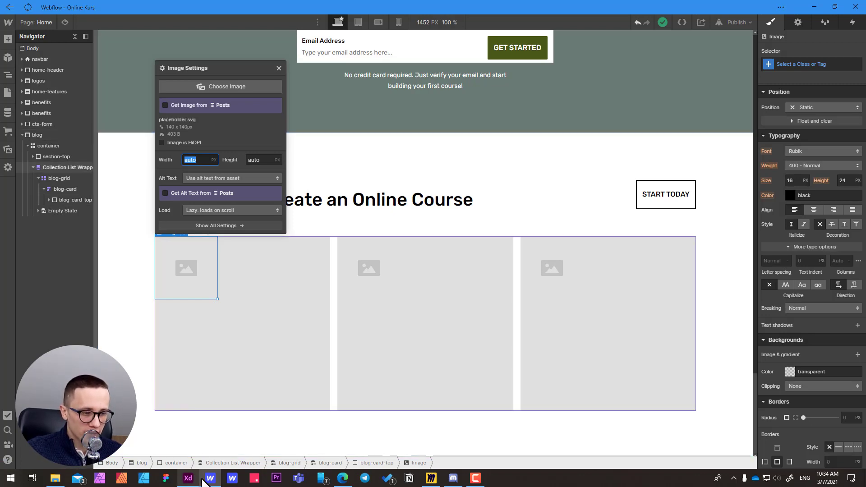
left_click(188, 479)
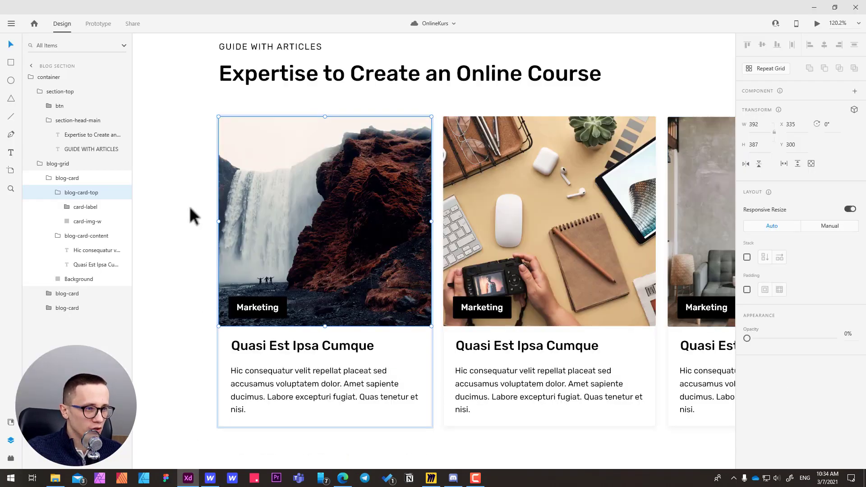
left_click(194, 216)
scroll(388, 164, "right", 15)
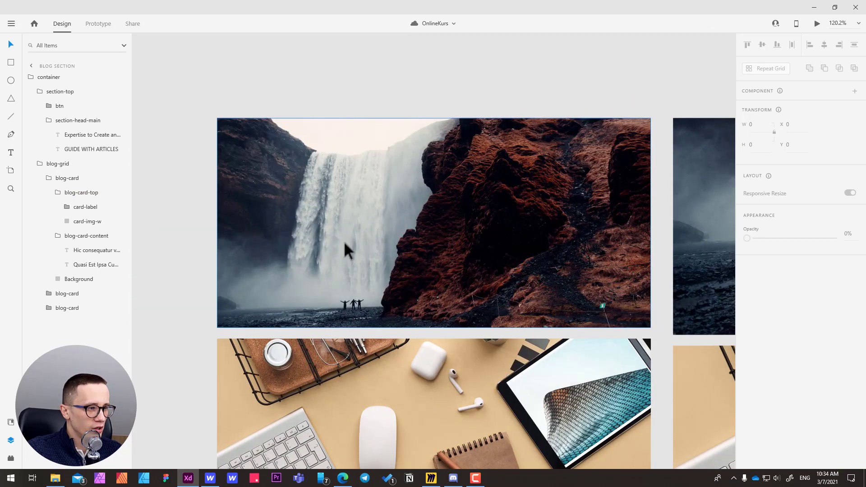
left_click(348, 242)
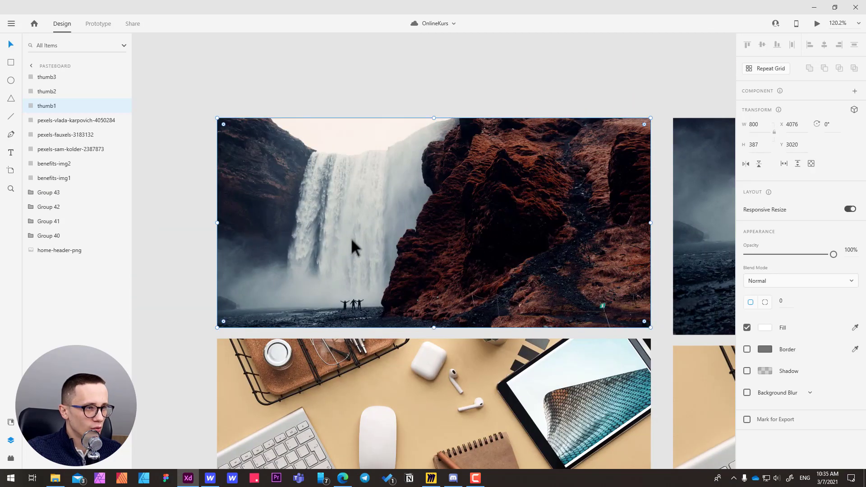
left_click(760, 125)
key("ctrl+c")
key("alt+Tab")
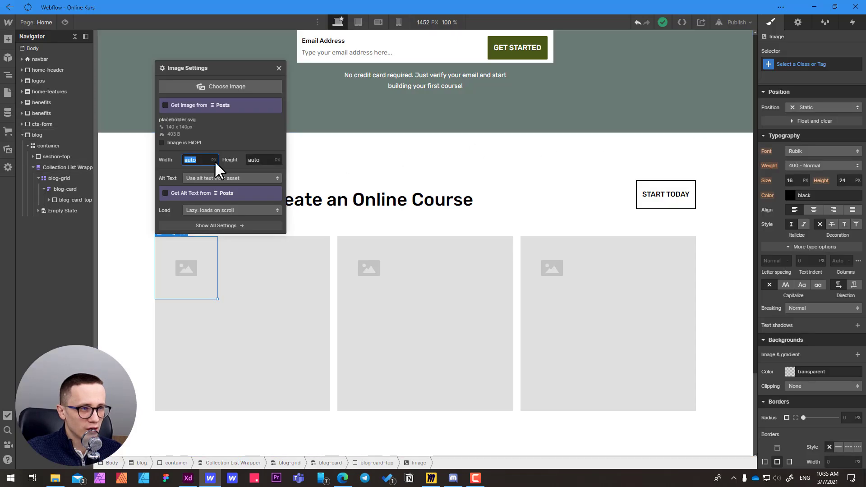
key("ctrl+v")
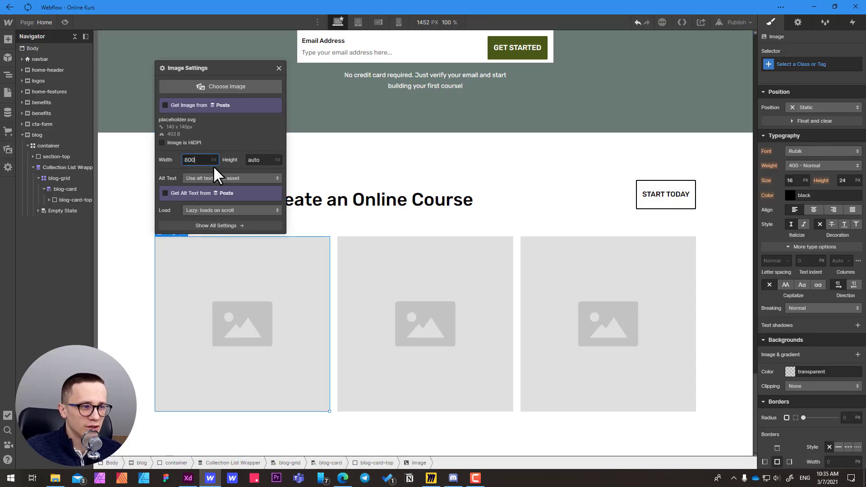
Copy the thumb1 image's height from Adobe XD and set the Webflow image's height to 387 px.
key("alt+Tab")
left_click(765, 145)
key("ctrl+c")
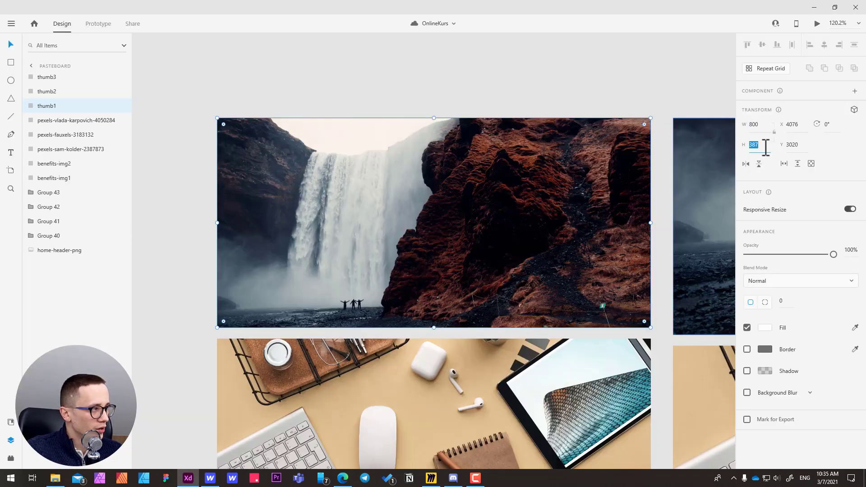
key("alt+Tab")
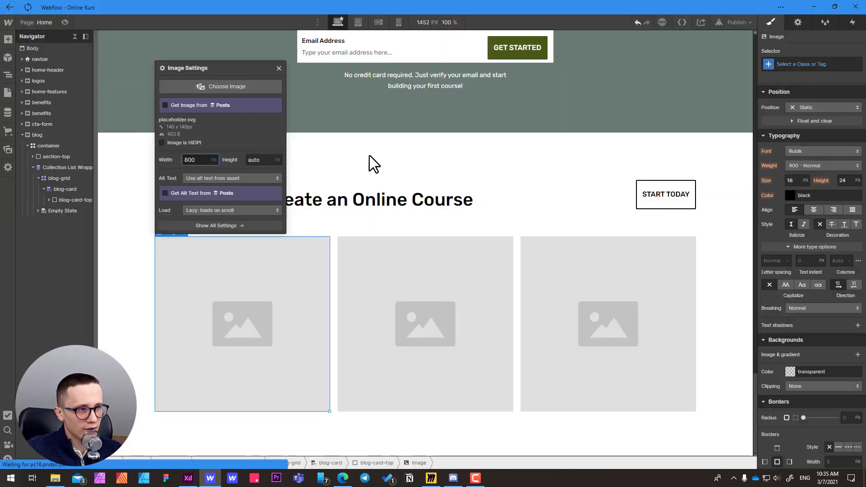
left_click(259, 160)
key("ctrl+v")
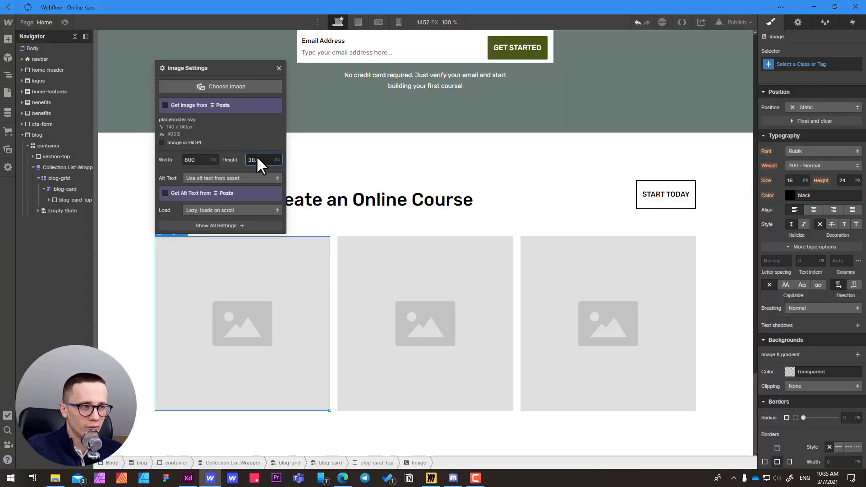
Bind the card image's source to the Article Thumbnail field of the Posts collection.
left_click(185, 104)
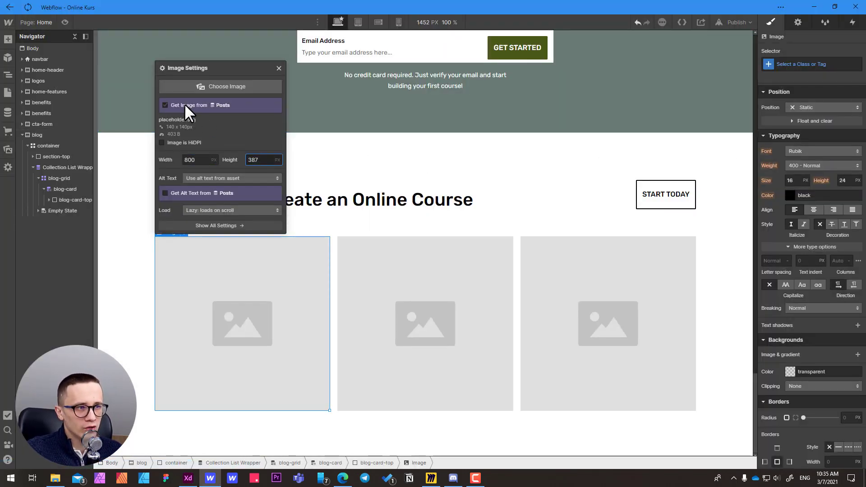
left_click(201, 116)
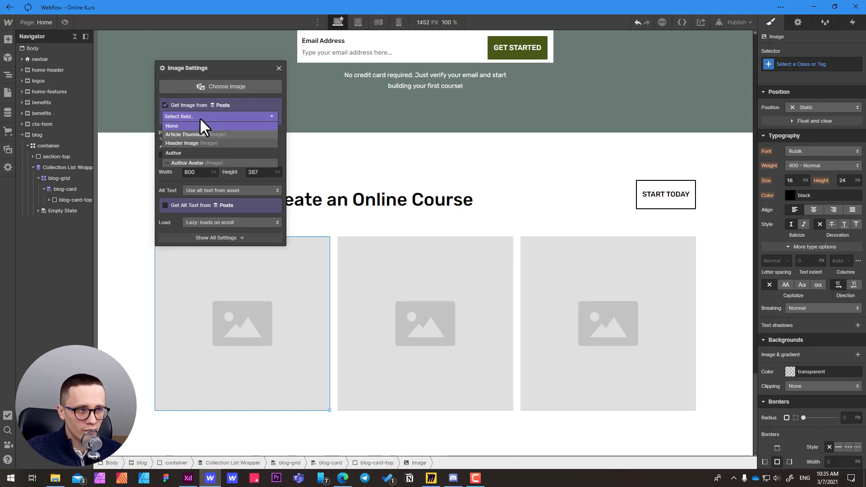
left_click(193, 134)
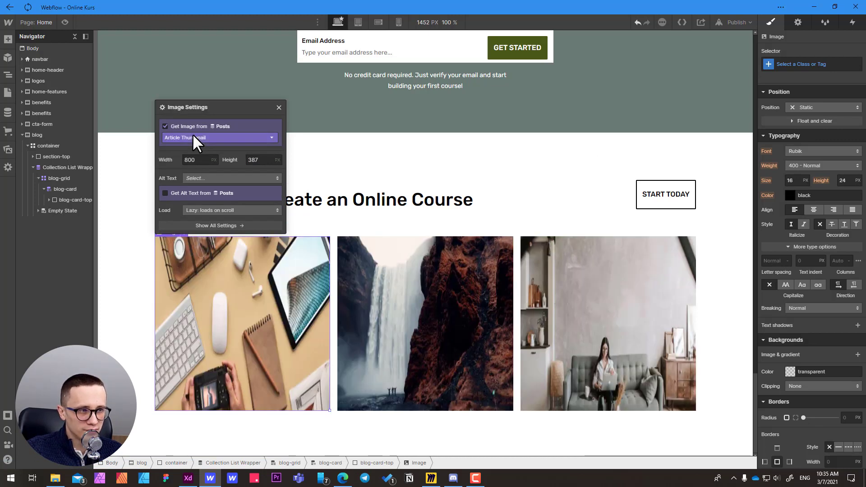
left_click(205, 178)
key("Down")
key("Down")
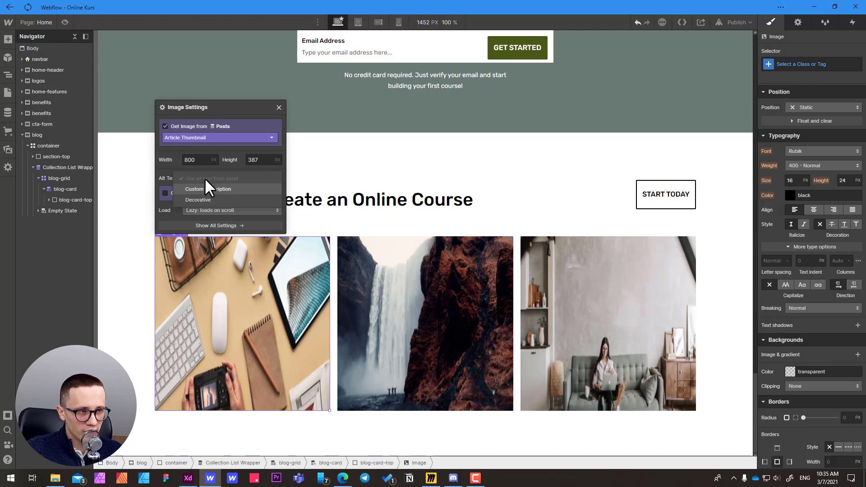
key("Up")
key("Down")
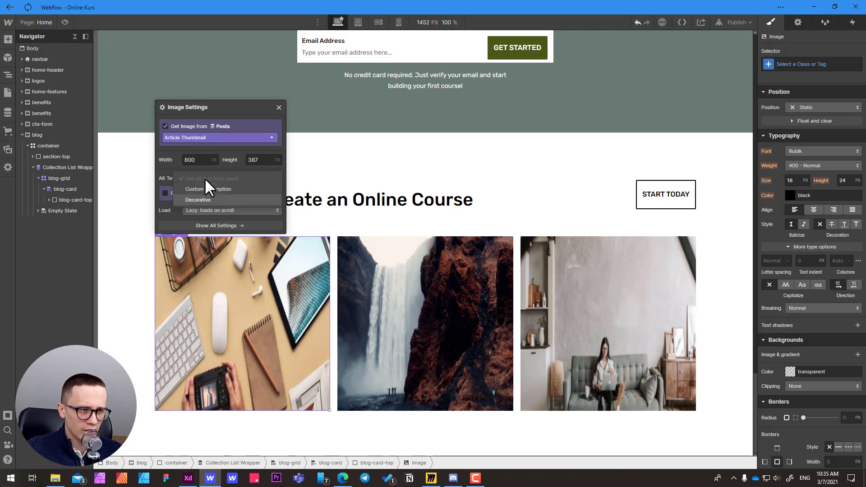
key("Up")
left_click(161, 178)
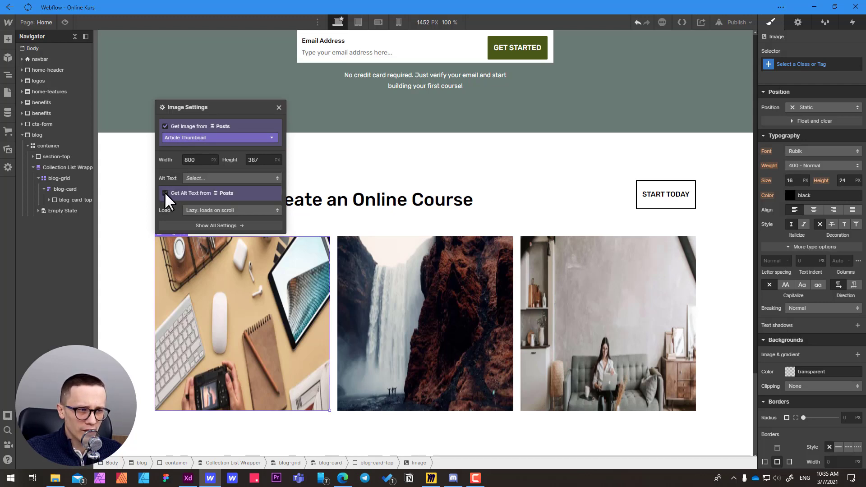
Bind the image's alt text to the Article Title field of the Posts collection and close the image settings.
left_click(165, 193)
left_click(196, 203)
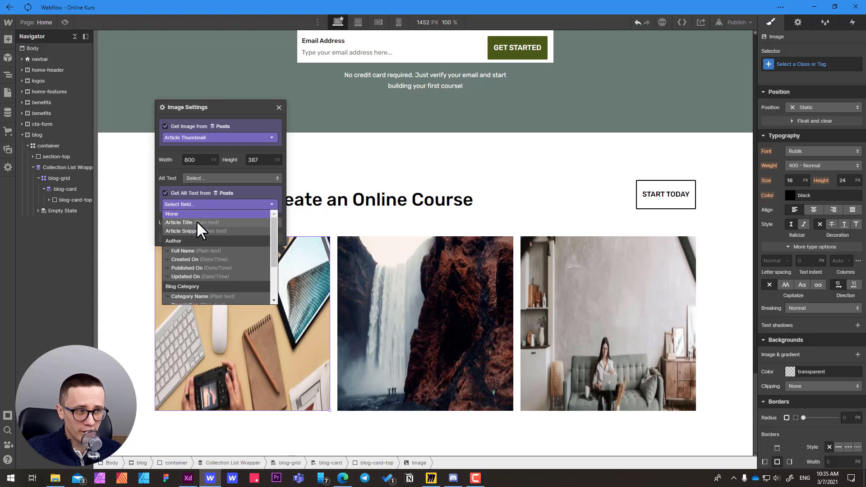
left_click(196, 222)
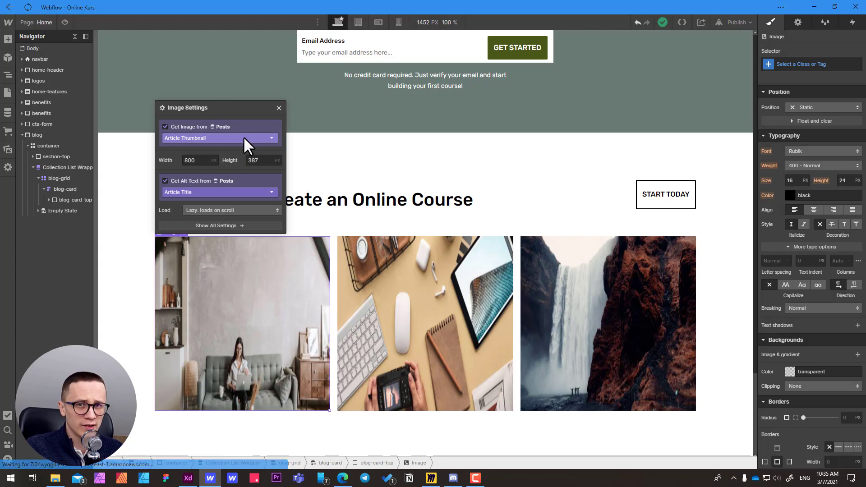
left_click(279, 108)
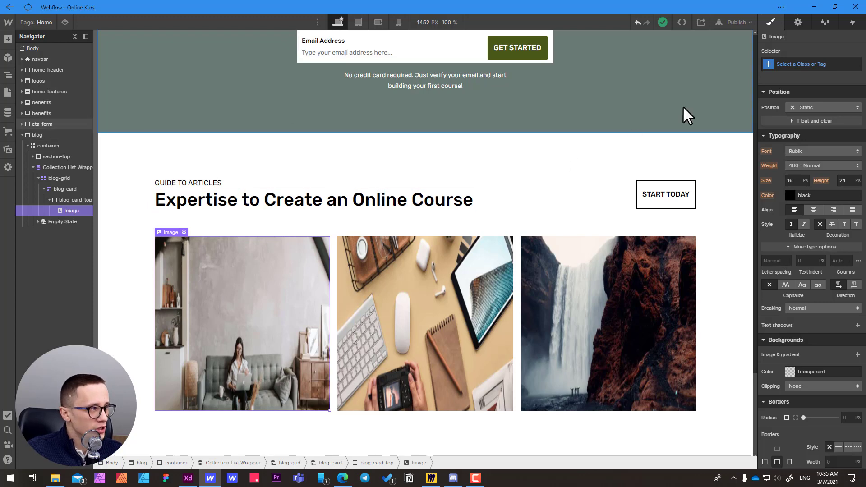
Give the card image the class card-img-w, copying the name from the first card's image layer in the Adobe XD mockup.
left_click(798, 64)
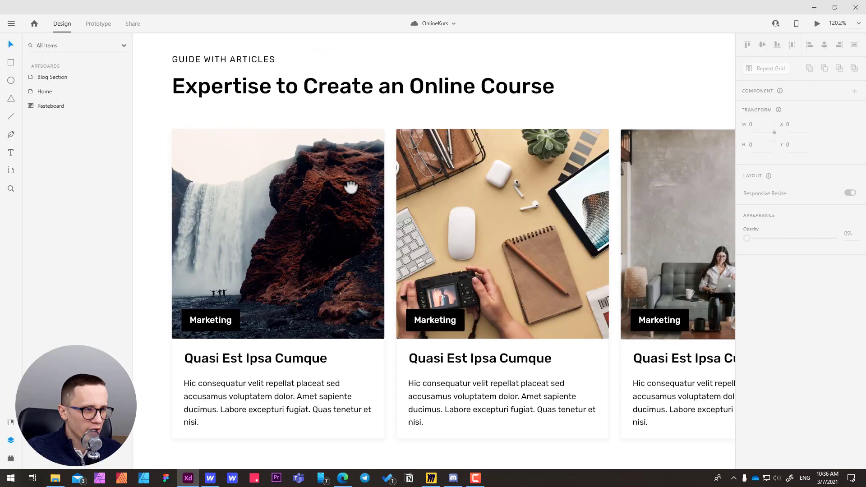
left_click_drag(350, 187, 531, 142)
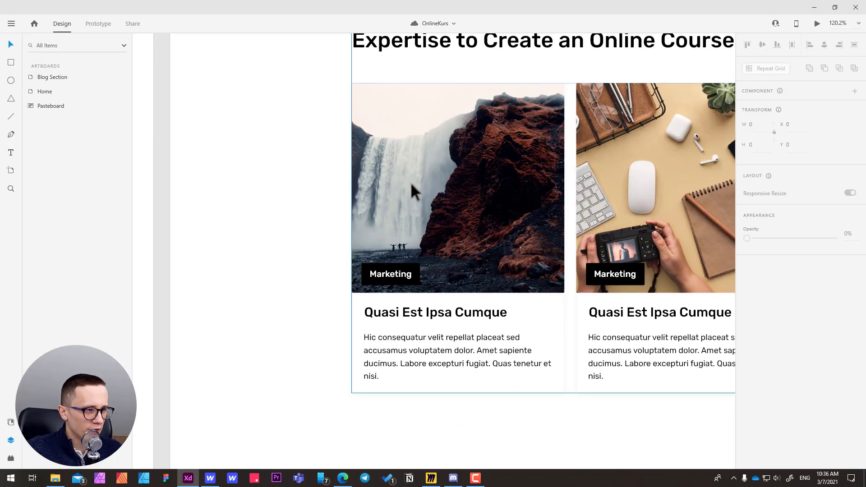
left_click(399, 186, "ctrl")
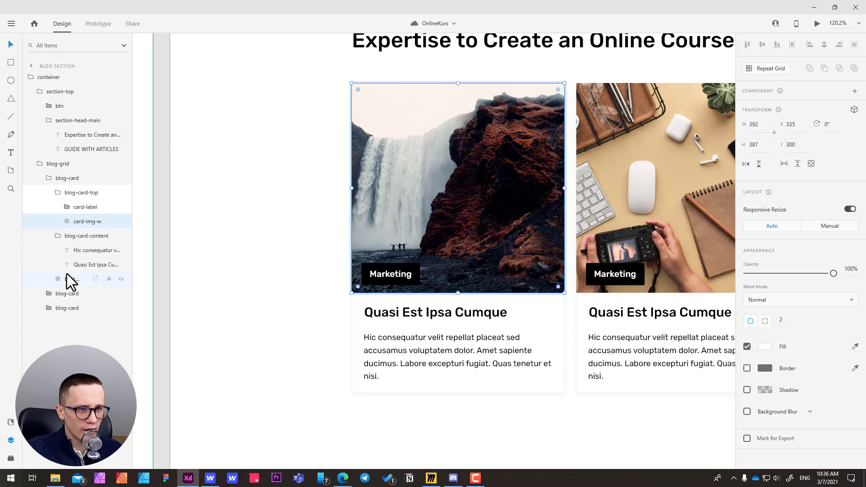
double_click(80, 222)
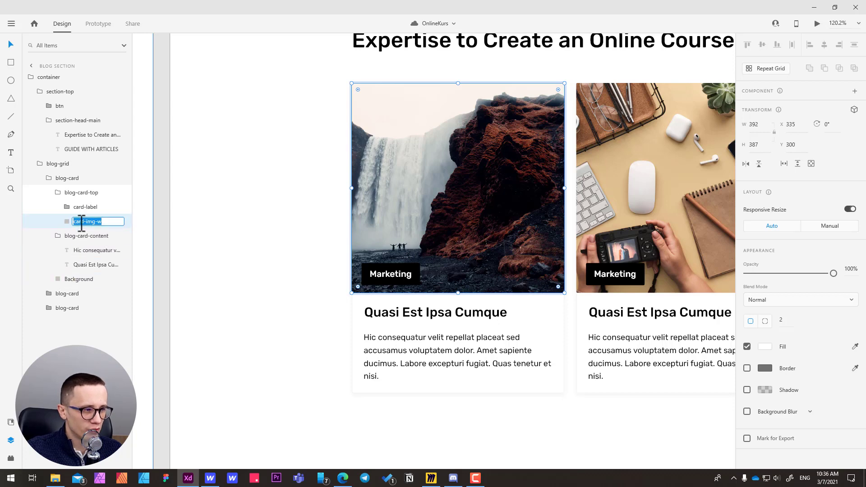
key("alt+Tab")
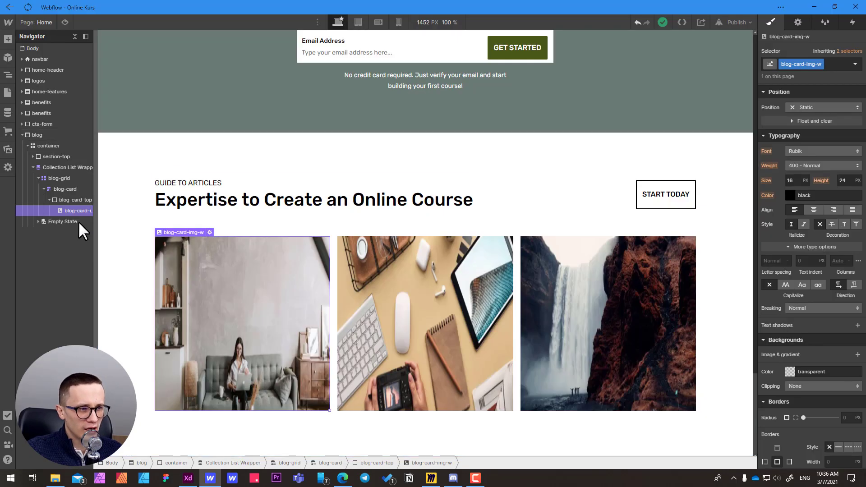
double_click(795, 64)
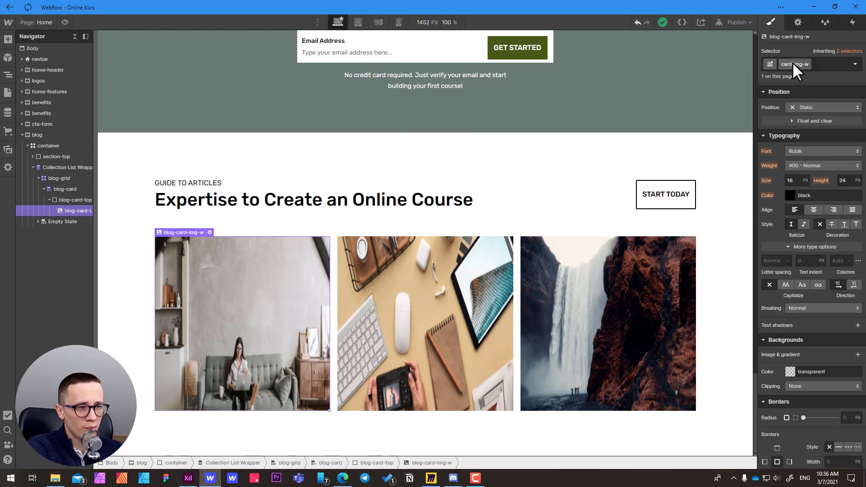
key("Return")
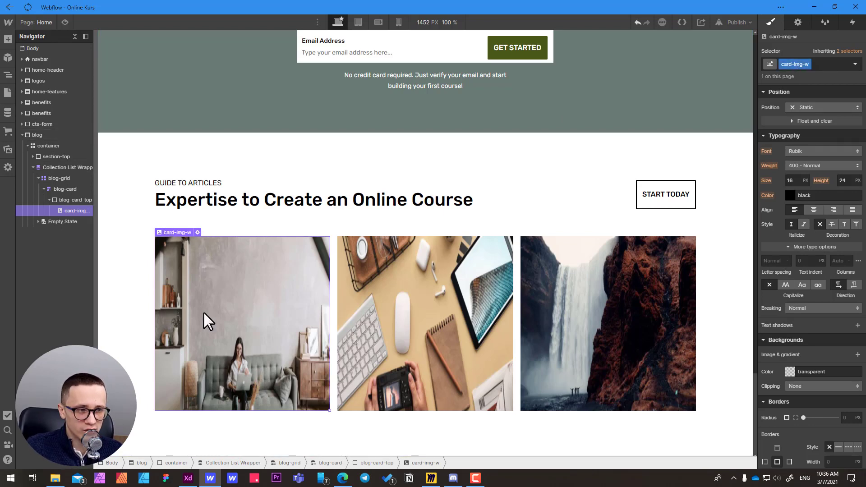
Set both the width and the height of the card-img-w image to 100%.
left_click(67, 199)
left_click(66, 208)
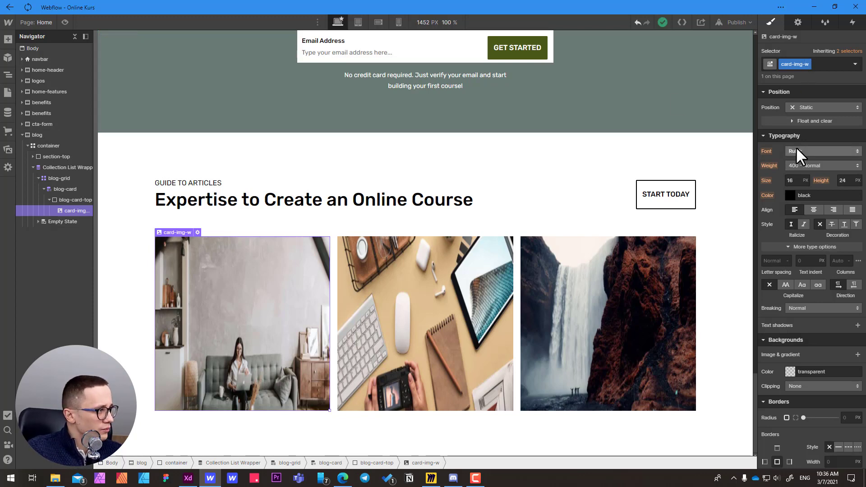
scroll(796, 147, "up", 5)
left_click(792, 210)
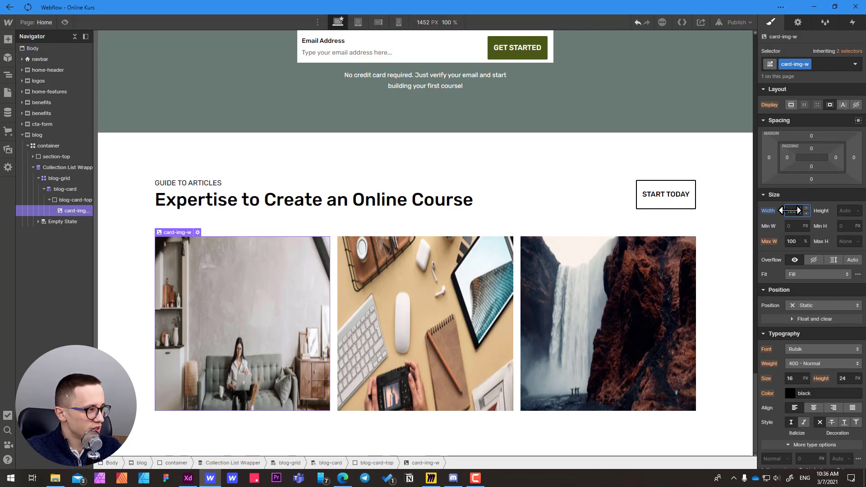
key("Tab")
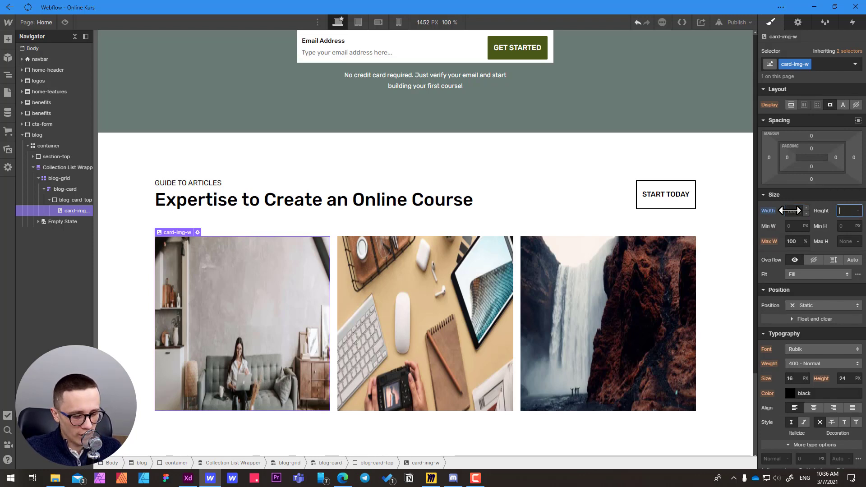
type("100%")
key("Return")
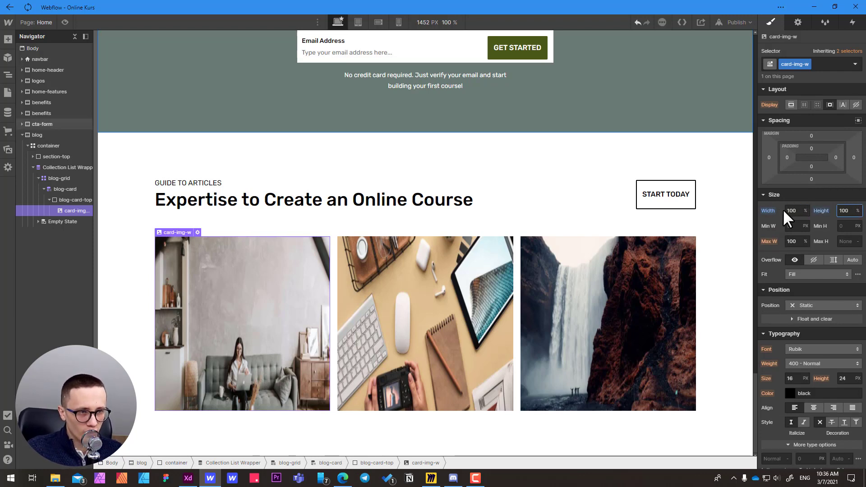
Set the fit of the card-img-w image to Cover.
left_click(70, 198)
left_click(203, 274)
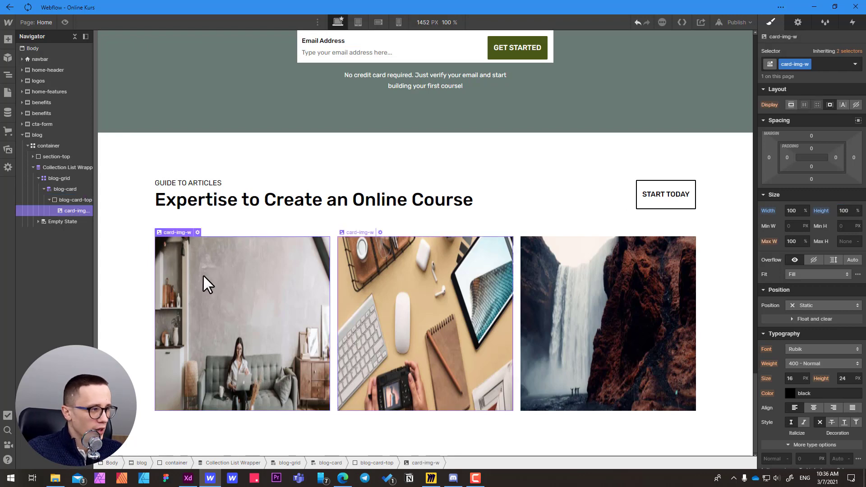
left_click(836, 274)
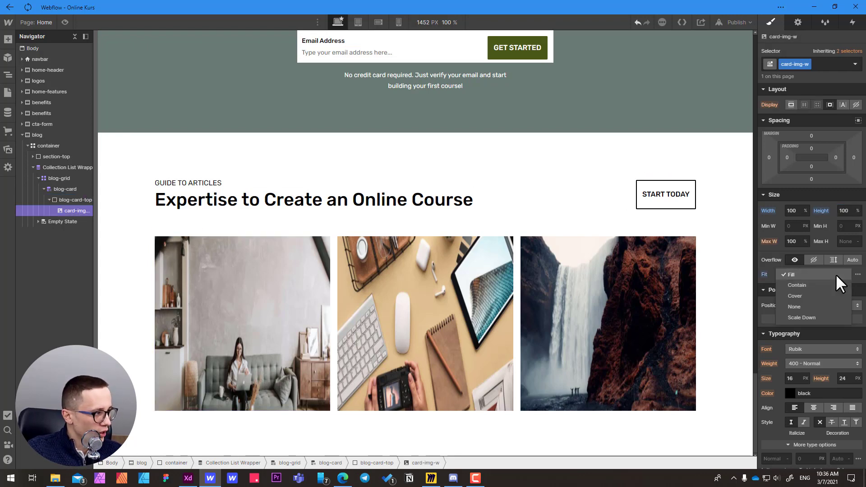
left_click(805, 294)
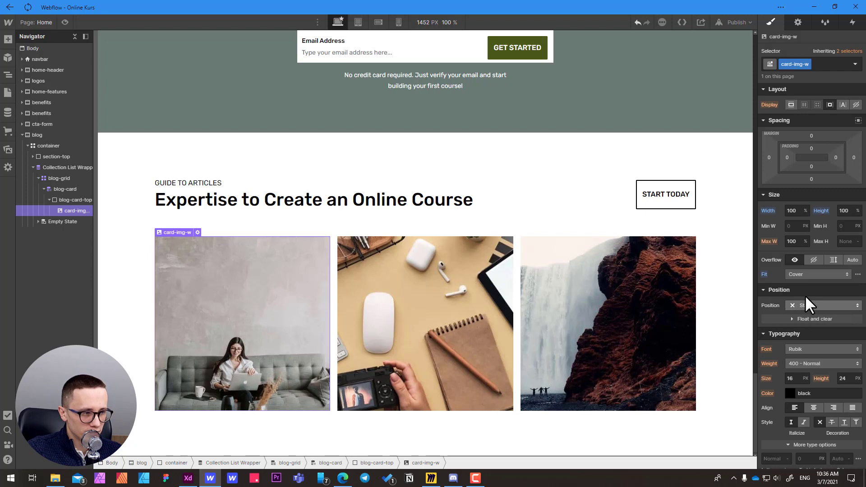
Set the fit position of the card-img-w image to 100% left and 50% top.
left_click(858, 274)
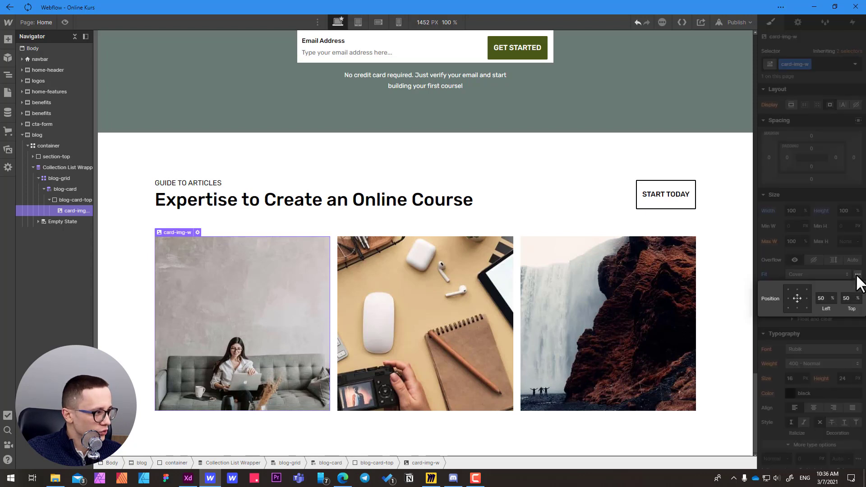
left_click(797, 297)
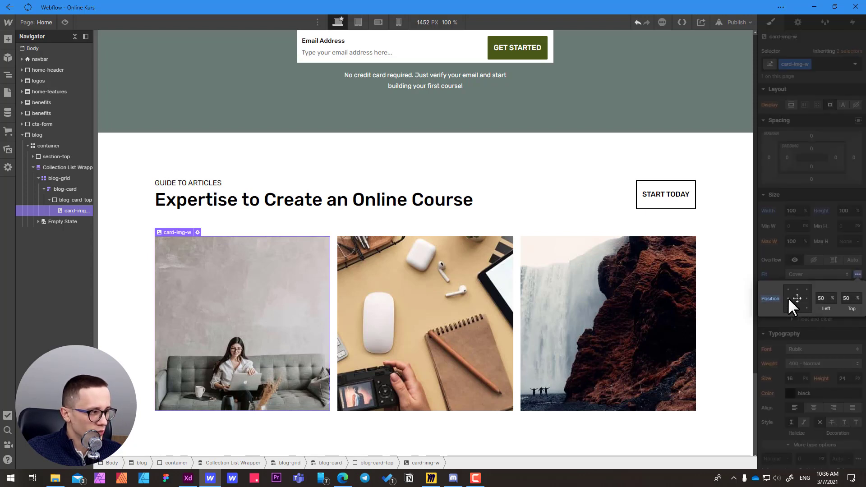
left_click(804, 296)
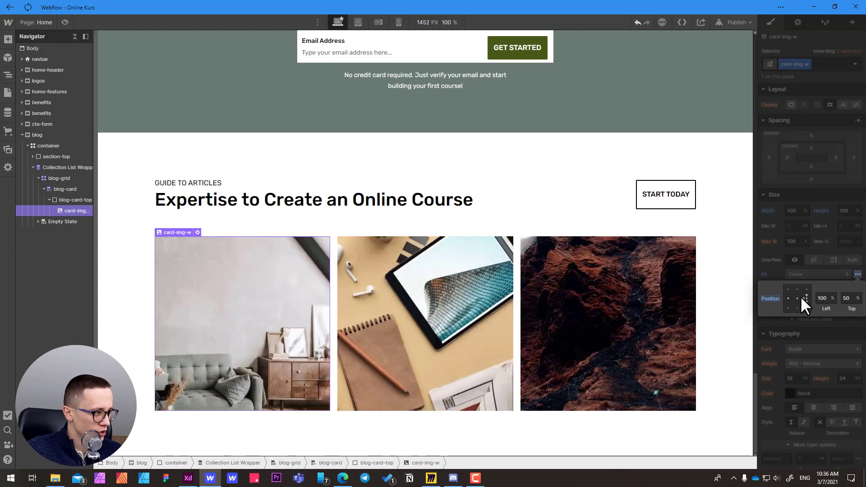
Set the fit position of the card-img-w image to 50% left and 50% top.
left_click(796, 297)
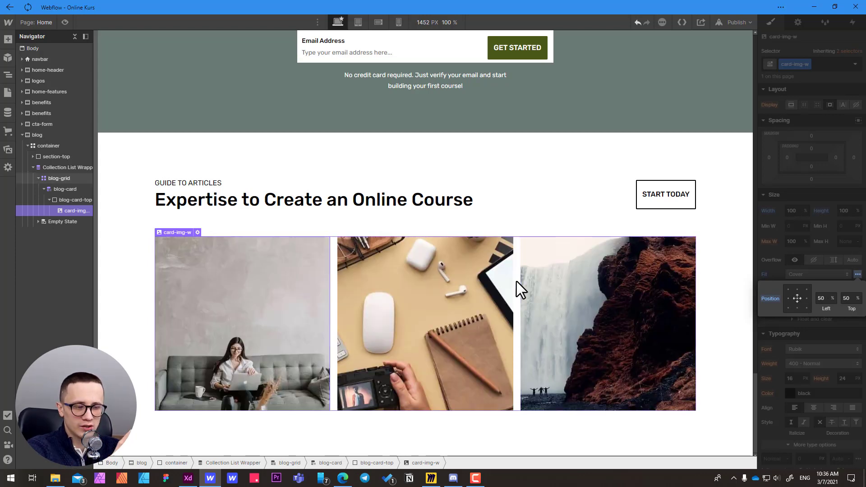
left_click(302, 216)
left_click(272, 306)
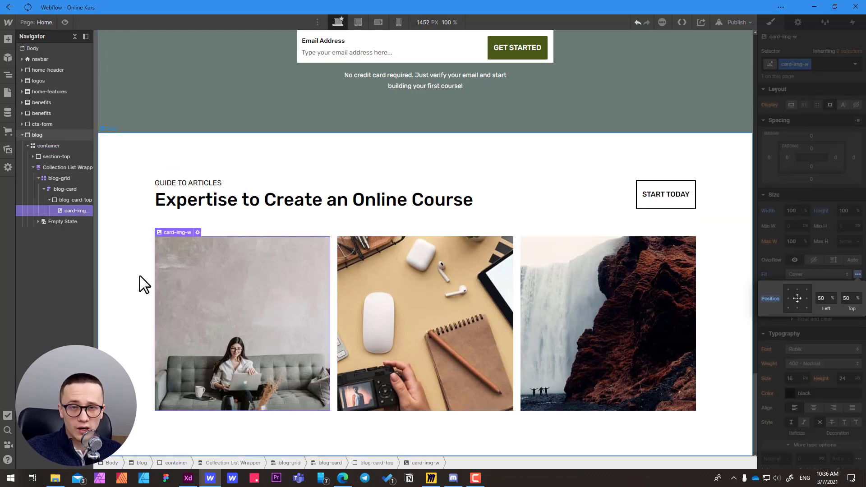
Add a Text Link element inside blog-card-top, below the card image.
left_click(65, 201)
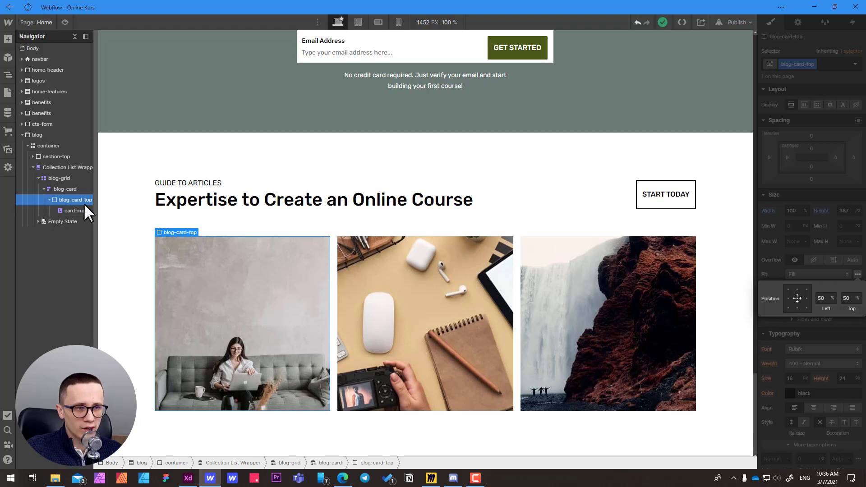
left_click(741, 257)
key("ctrl+e")
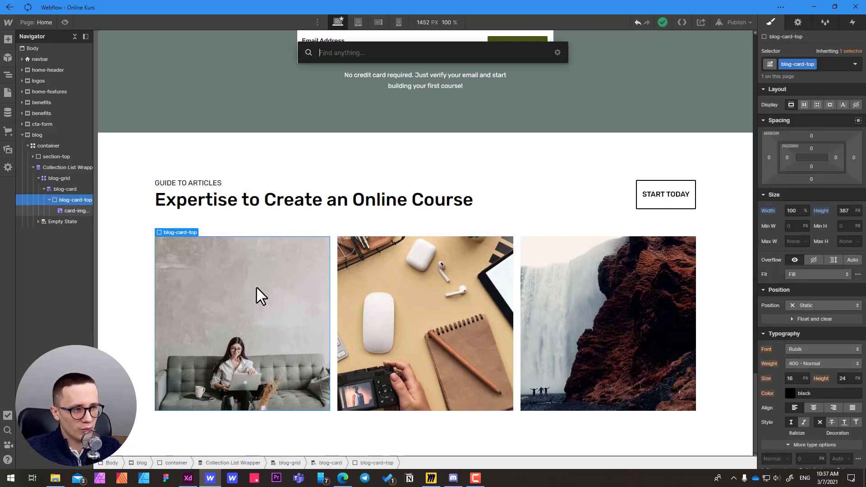
type("li")
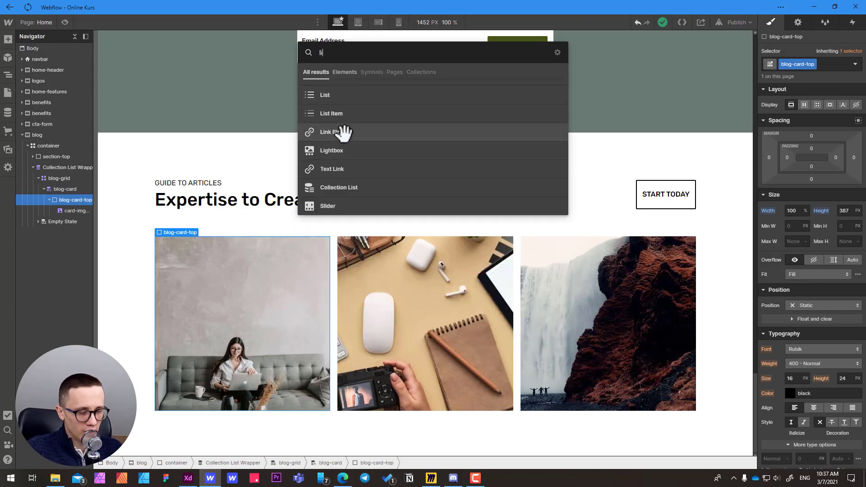
type("nk")
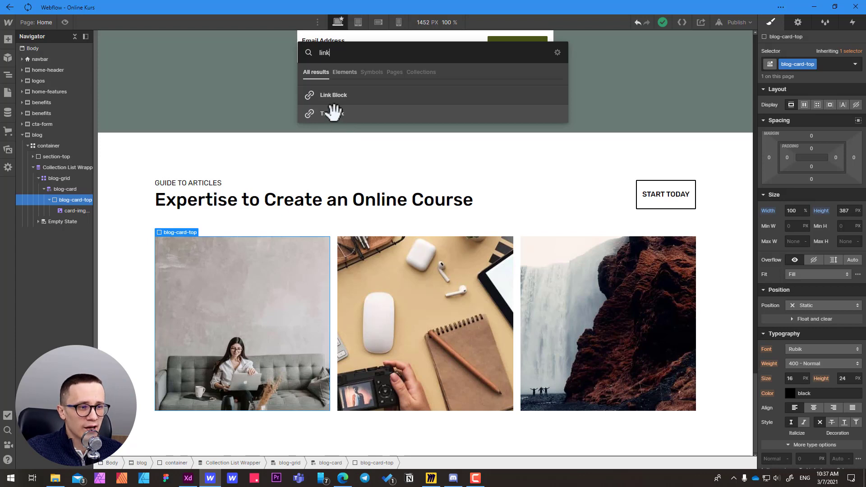
key("Escape")
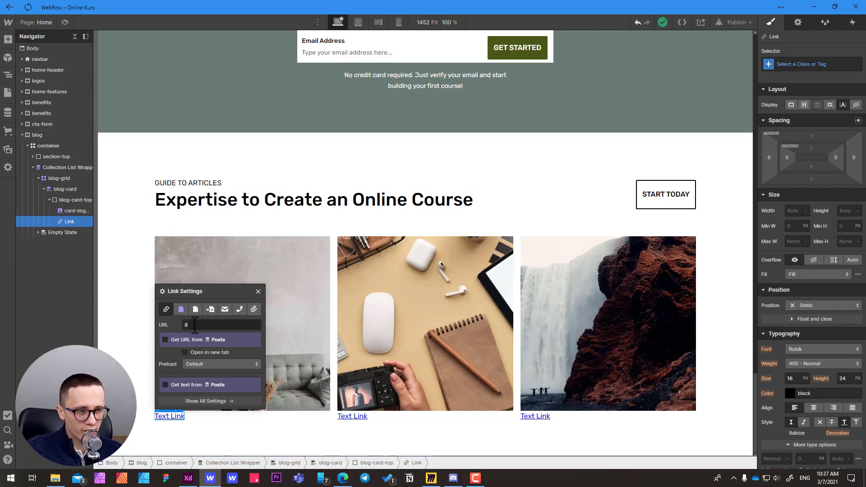
Link the new text link to the Blog Category collection page.
left_click(182, 311)
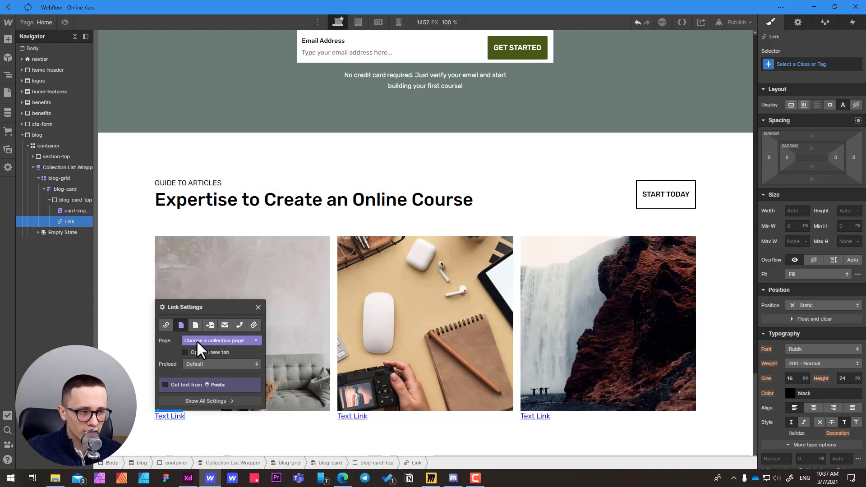
left_click(196, 340)
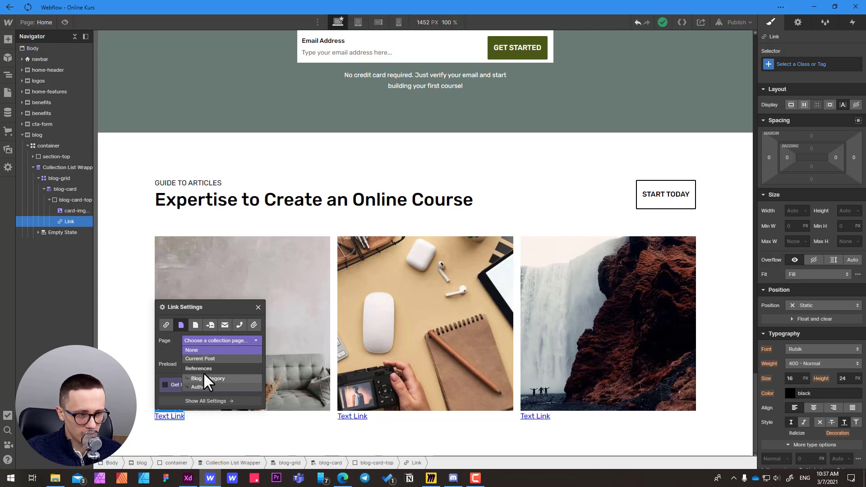
left_click(193, 378)
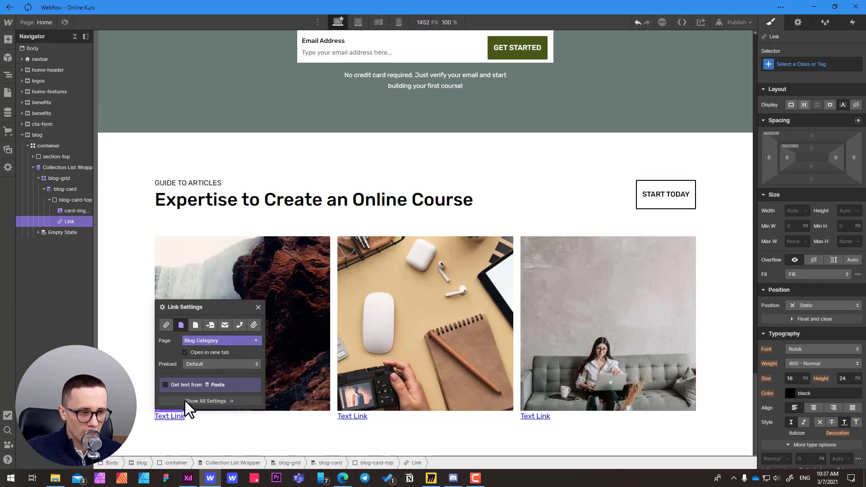
Bind the link's text to the Category Name field from the Posts collection and close the link settings.
left_click(177, 384)
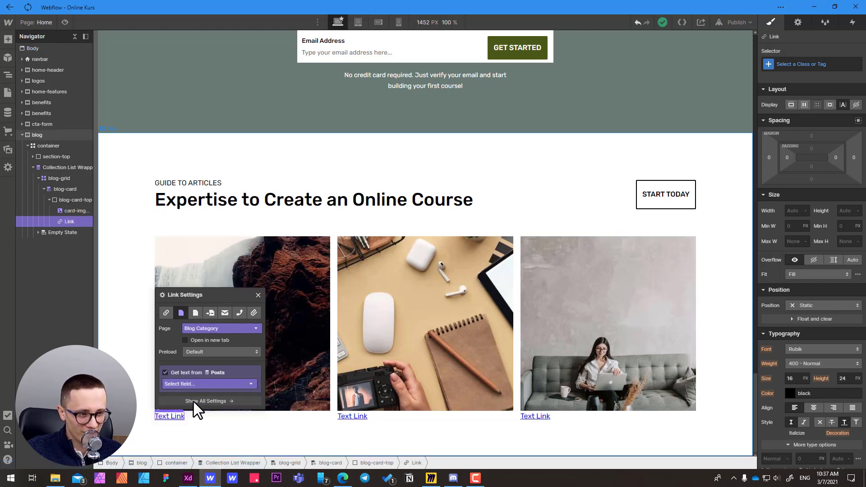
left_click(186, 385)
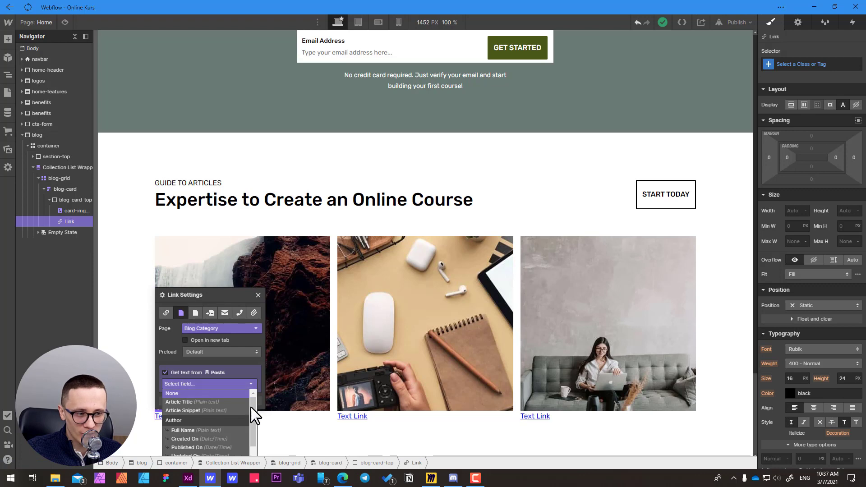
left_click_drag(254, 408, 250, 442)
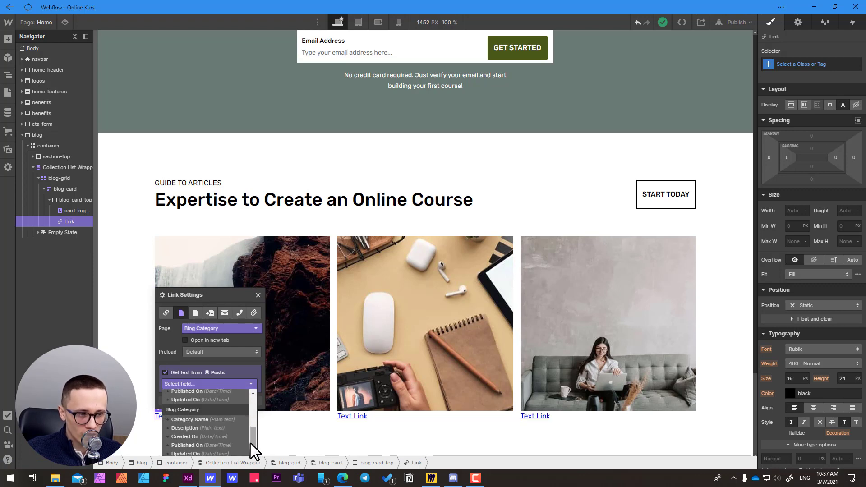
left_click(185, 418)
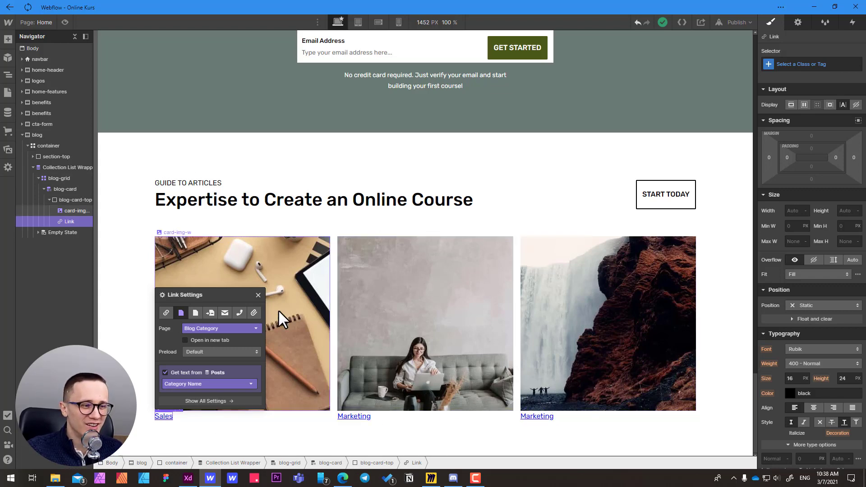
left_click(258, 295)
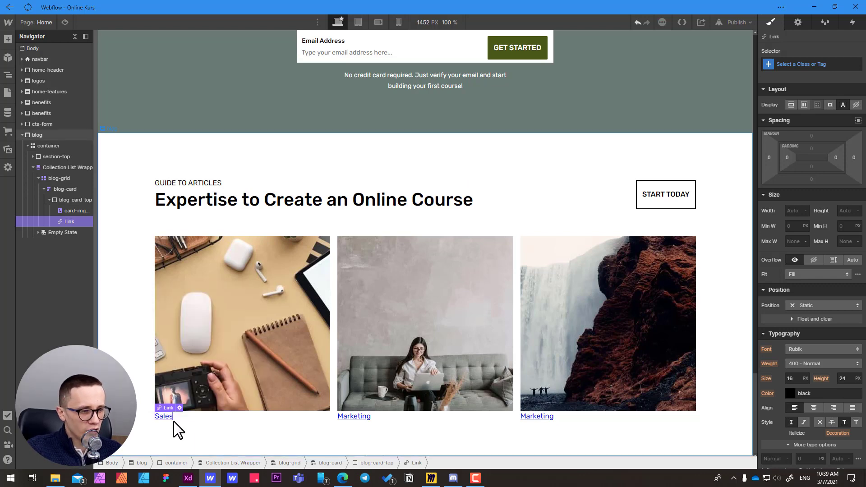
Give the category link the class card-label, copying the name from the first card's label group in the Adobe XD mockup.
key("alt+Tab")
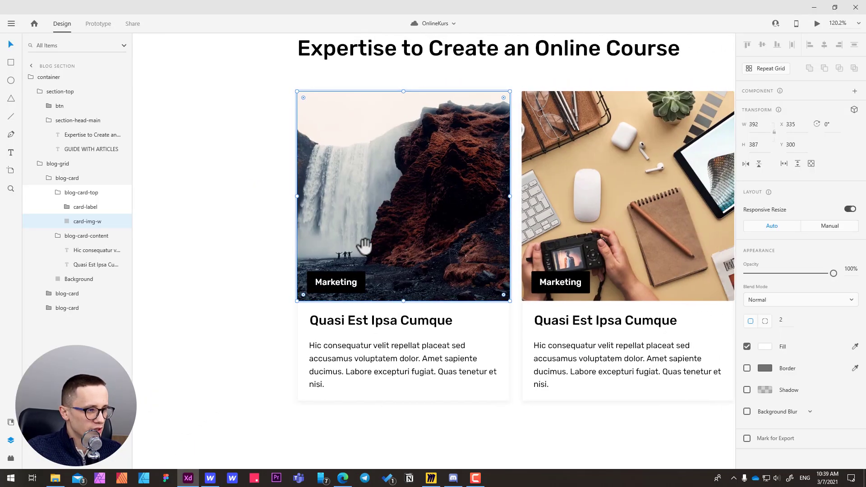
left_click(341, 288)
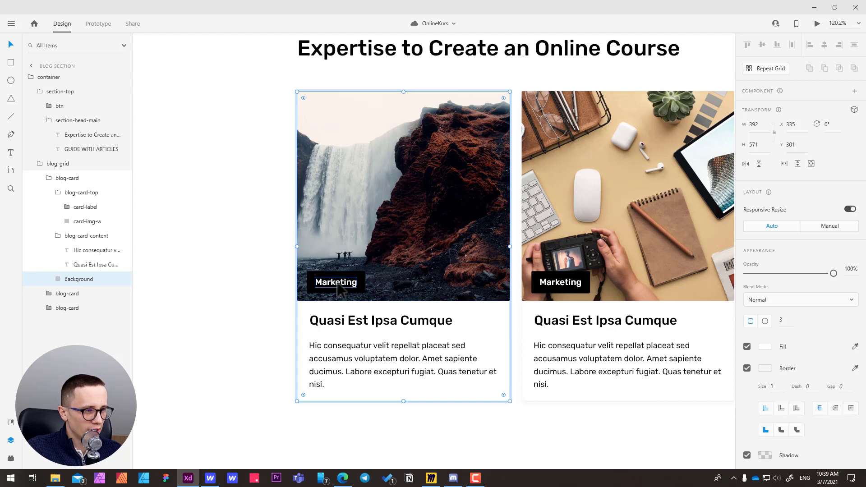
left_click(341, 284, "ctrl")
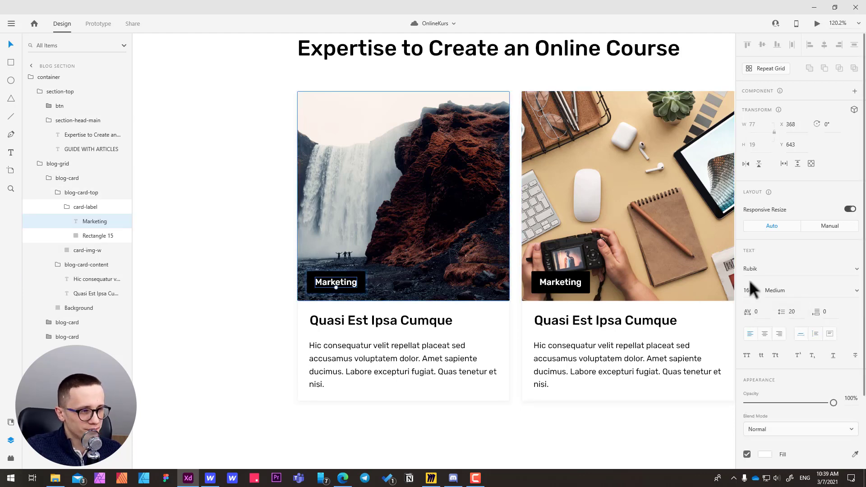
left_click(81, 206)
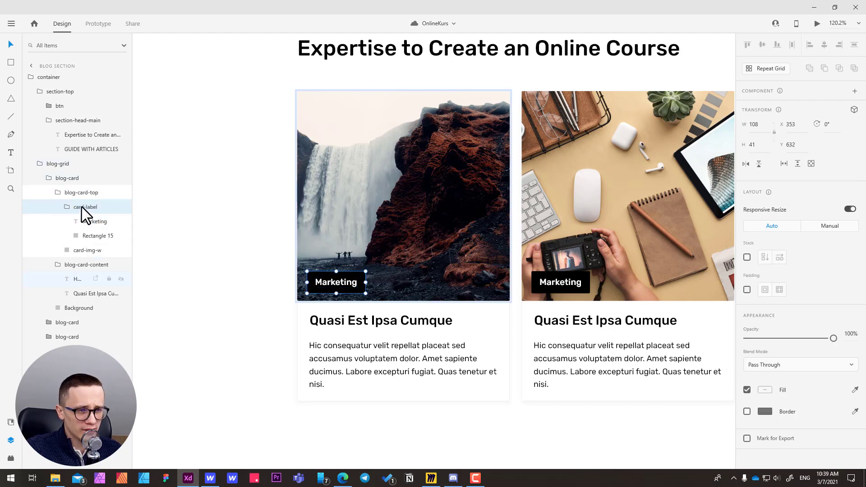
double_click(80, 207)
key("ctrl+c")
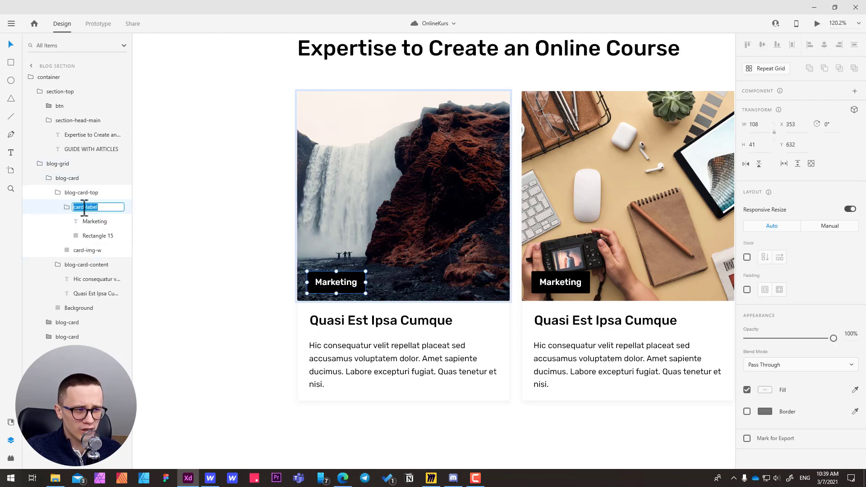
left_click(66, 205)
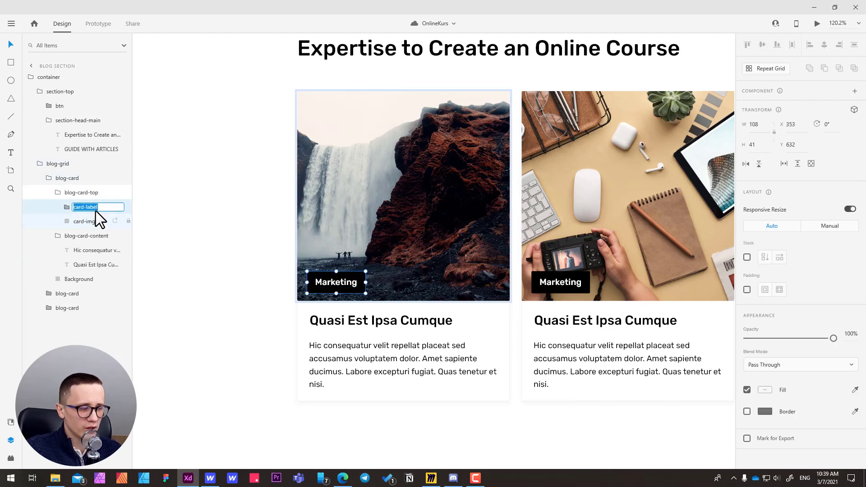
key("alt+Tab")
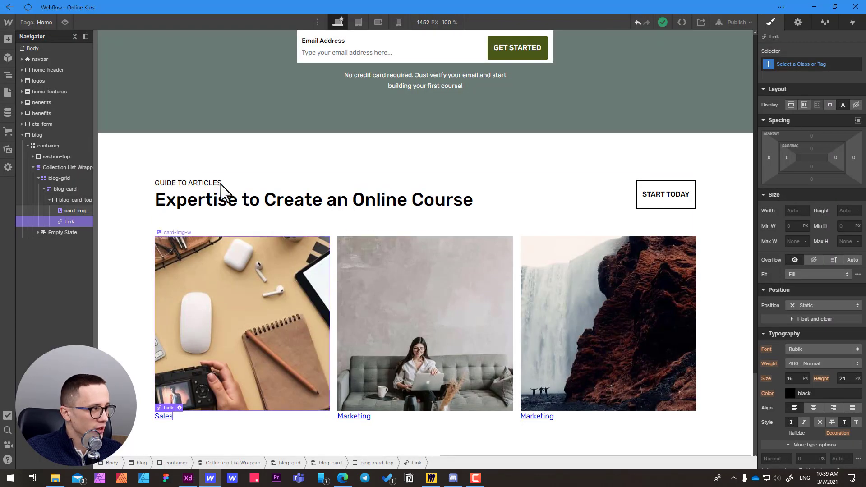
left_click(794, 64)
key("ctrl+v")
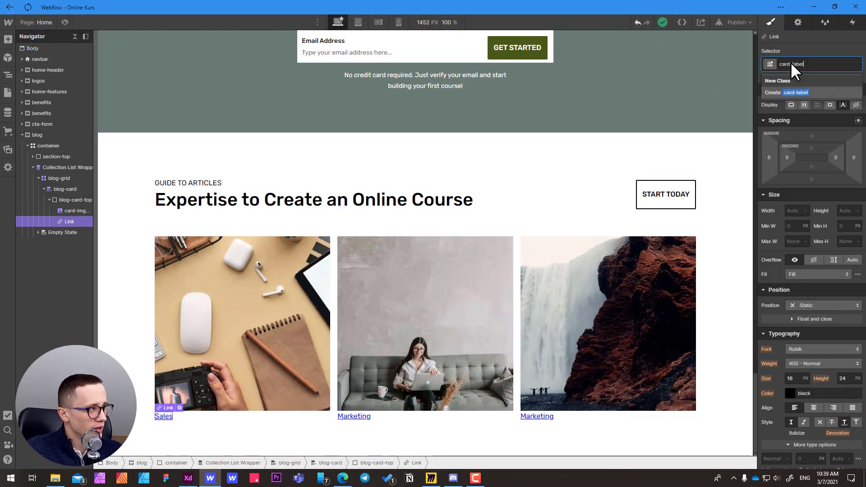
left_click(805, 93)
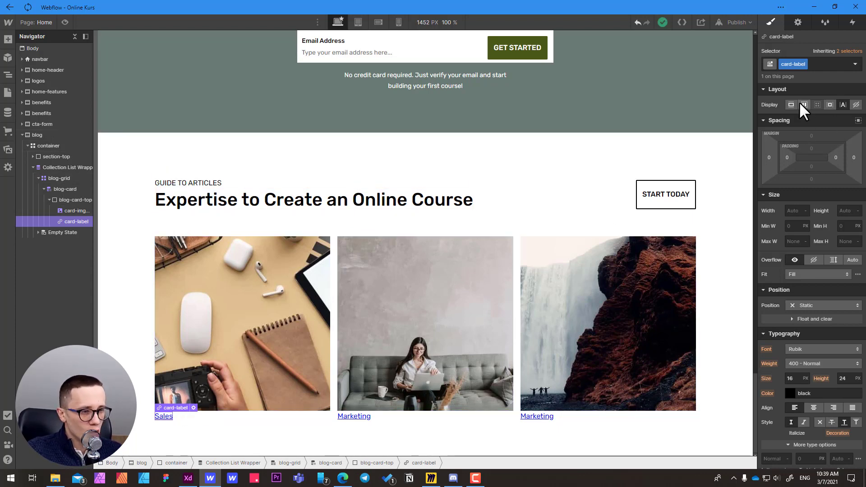
Make card-label display as inline-block with 10 px padding on all four sides.
left_click(828, 104)
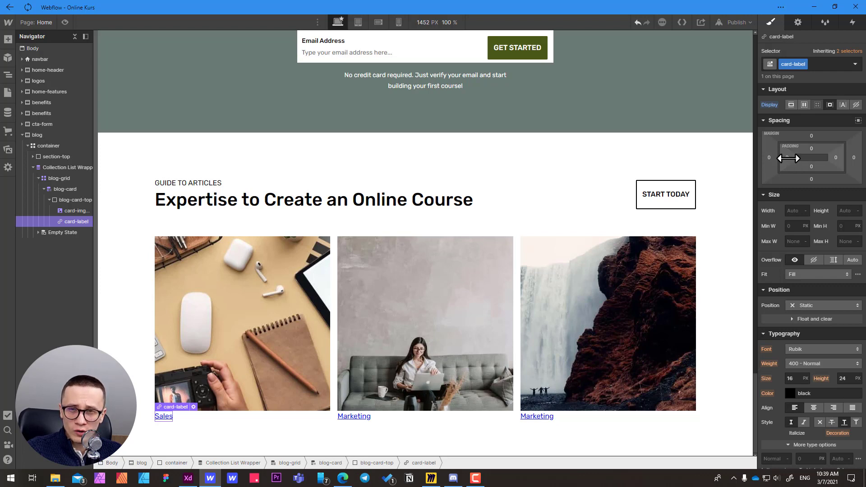
left_click_drag(789, 157, 793, 158)
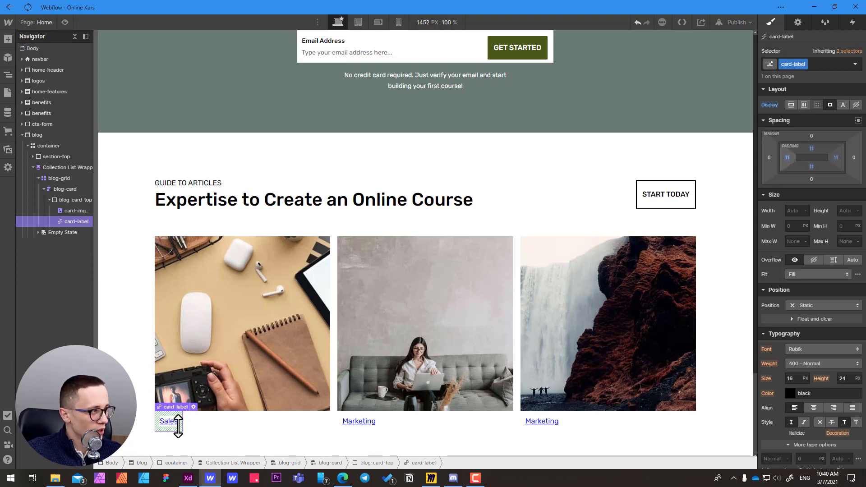
left_click_drag(784, 157, 785, 156)
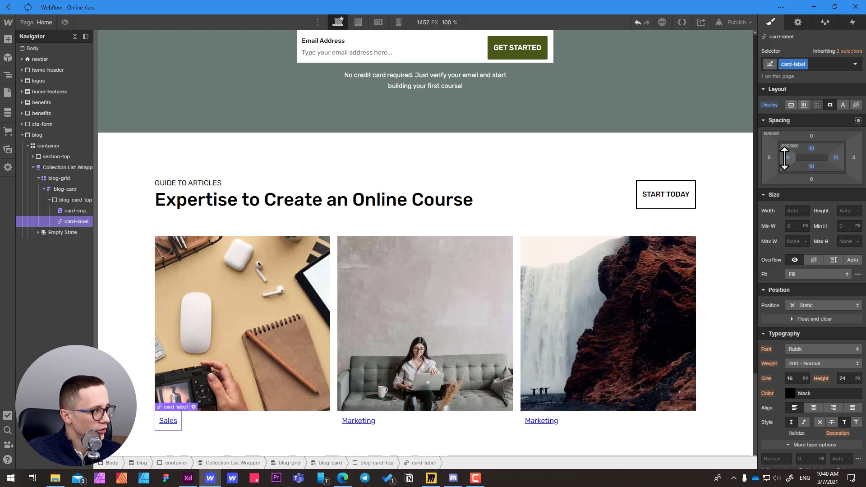
Set the text color of card-label to white.
scroll(789, 295, "down", 4)
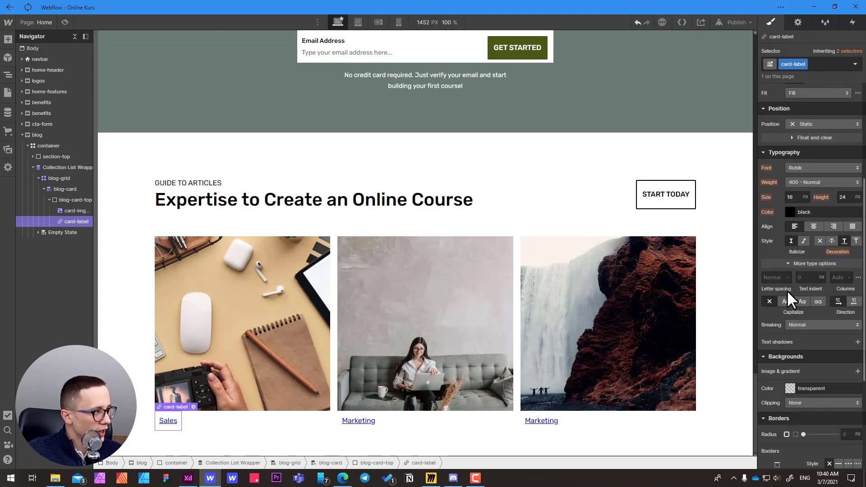
left_click(817, 212)
type("white")
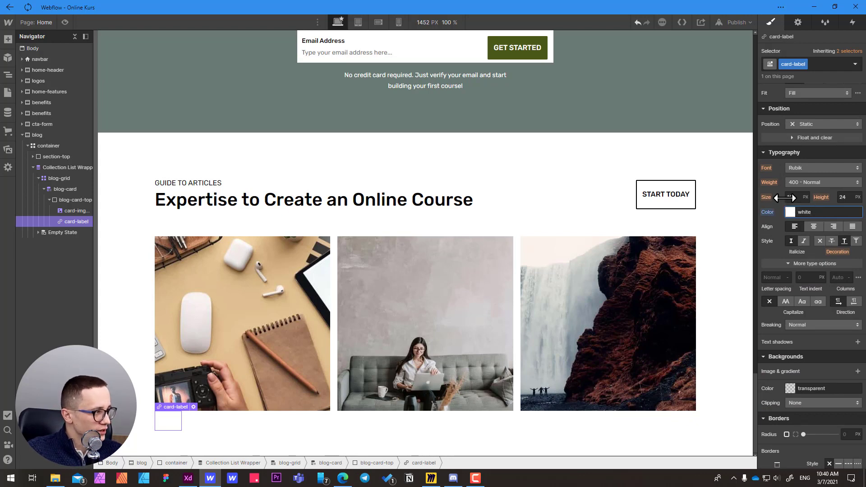
Check the Marketing label's text style in the Adobe XD mockup and set the card-label font weight to 500 - Medium in Webflow.
key("alt+Tab")
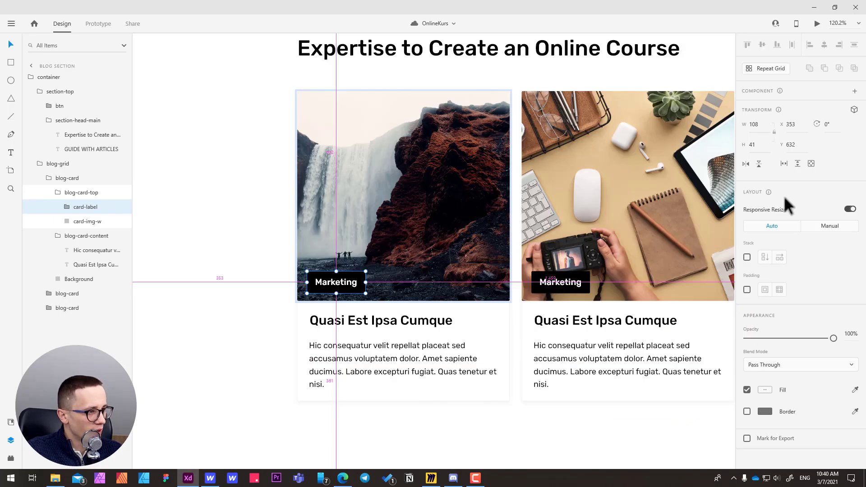
key("Return")
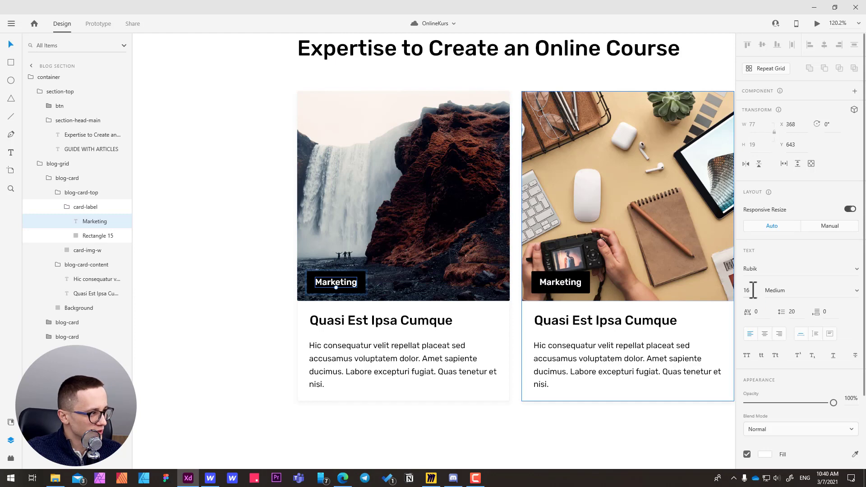
key("alt+Tab")
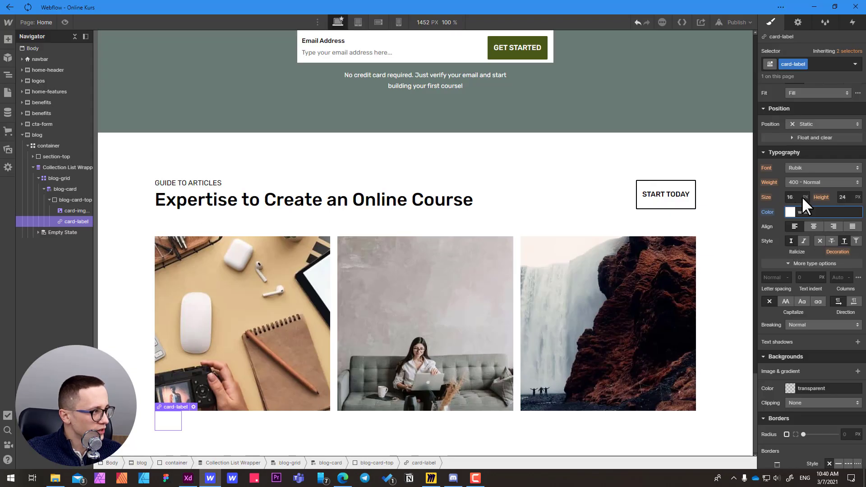
left_click(797, 180)
left_click(802, 192)
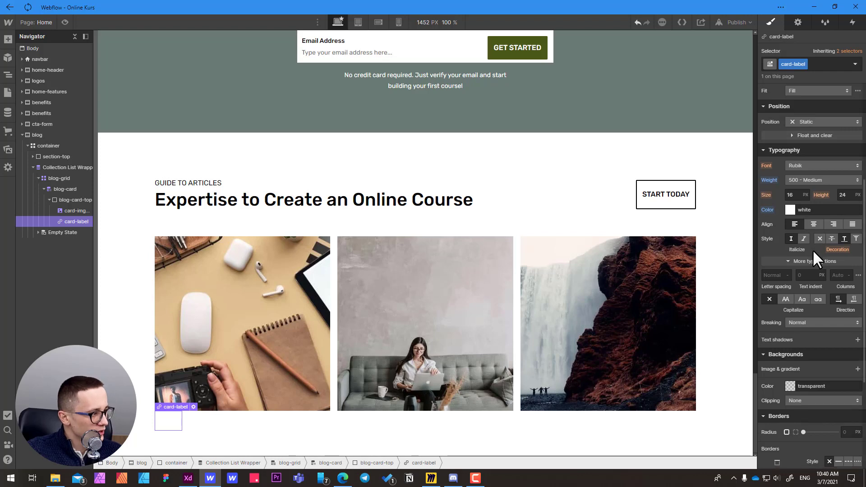
Set the background color of card-label to black.
scroll(812, 250, "down", 3)
left_click(838, 230)
key("ctrl+a")
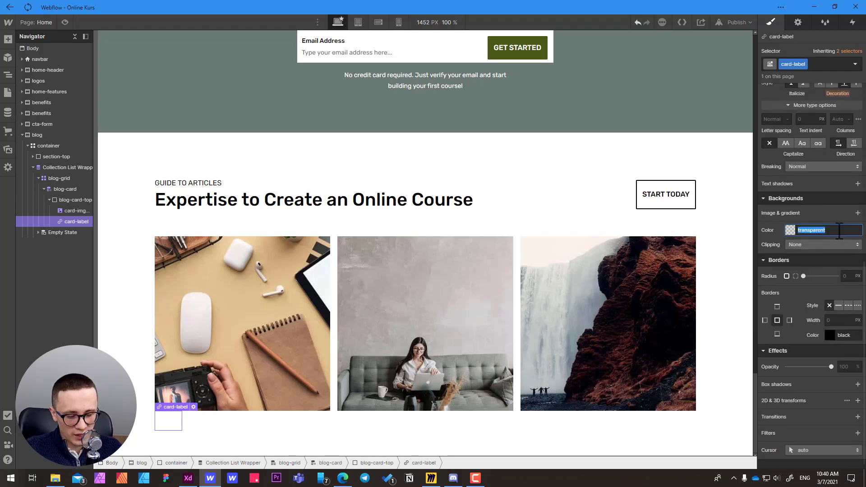
type("black")
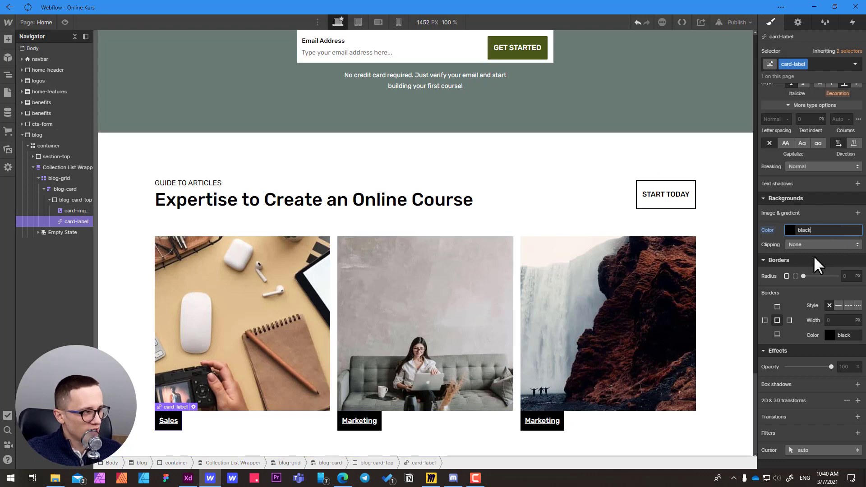
Remove the underline decoration from the card-label text.
scroll(812, 256, "up", 5)
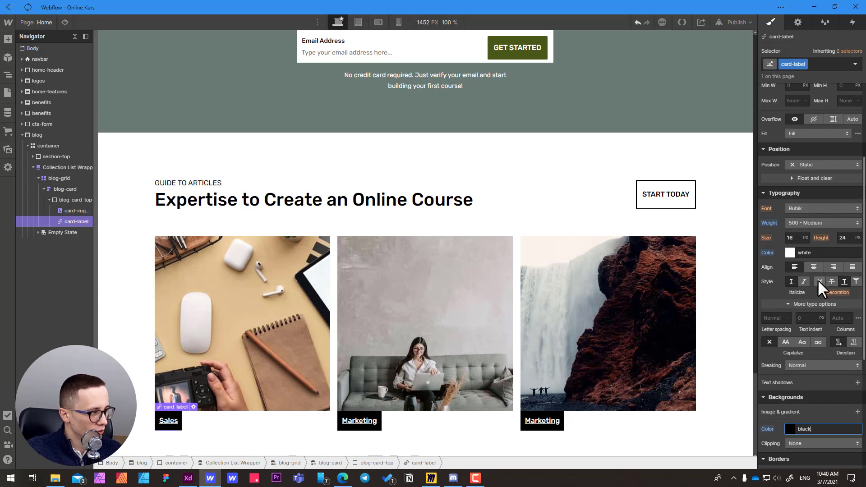
left_click(819, 281)
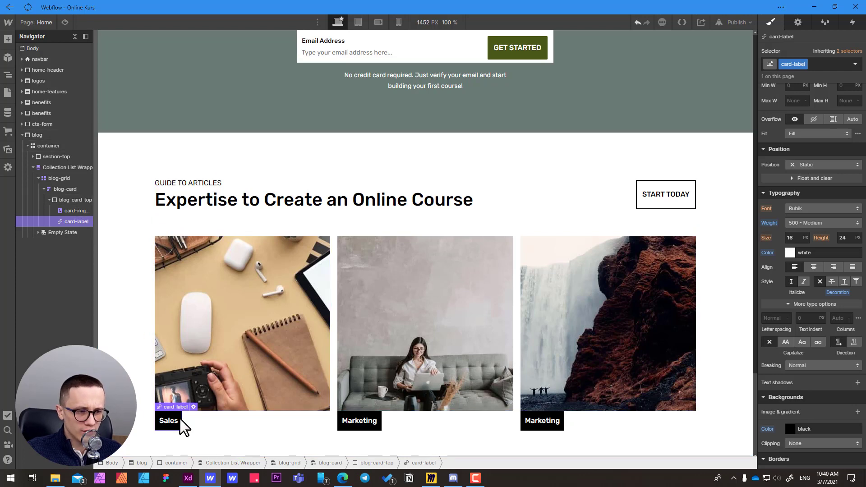
Set the position of blog-card-top to Relative and the position of card-label to Absolute.
left_click(70, 199)
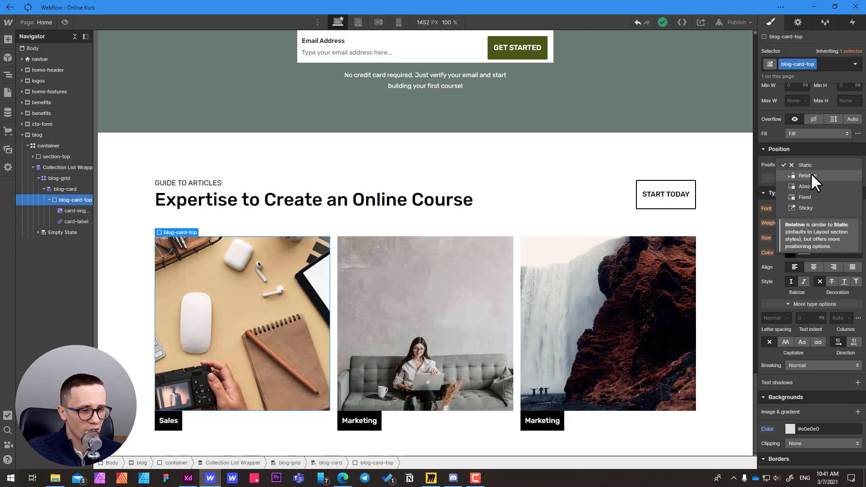
left_click(810, 174)
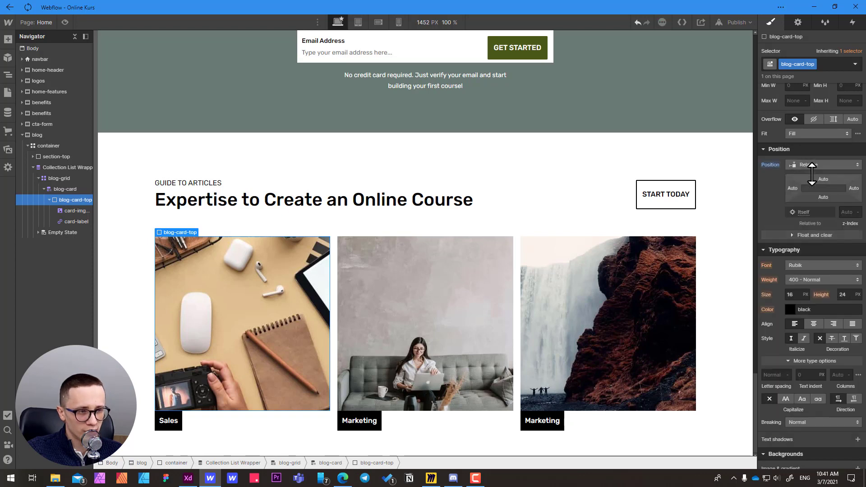
left_click(71, 220)
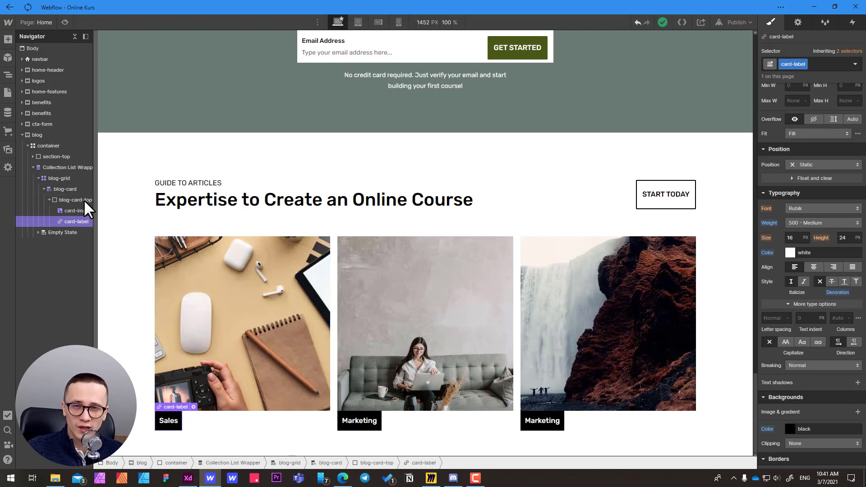
left_click(808, 163)
left_click(809, 185)
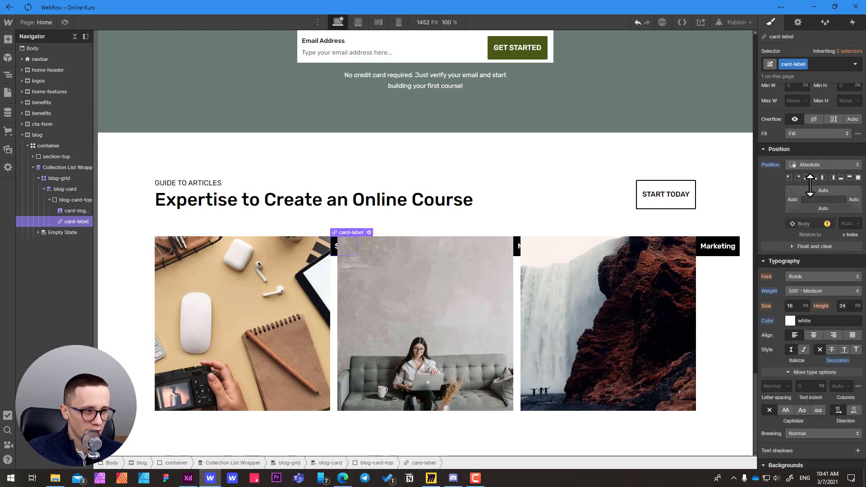
Give card-label a z-index of 1 and anchor it to the bottom-left corner of the card image.
left_click(844, 223)
type("1")
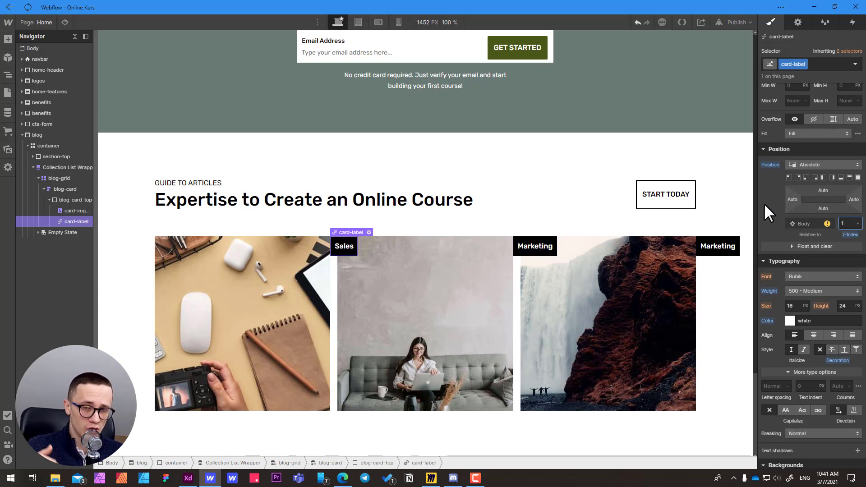
key("super+a")
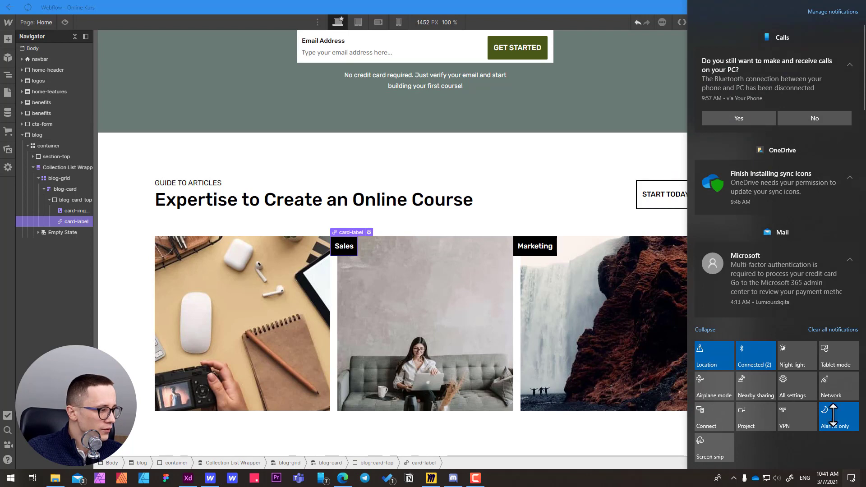
left_click(851, 479)
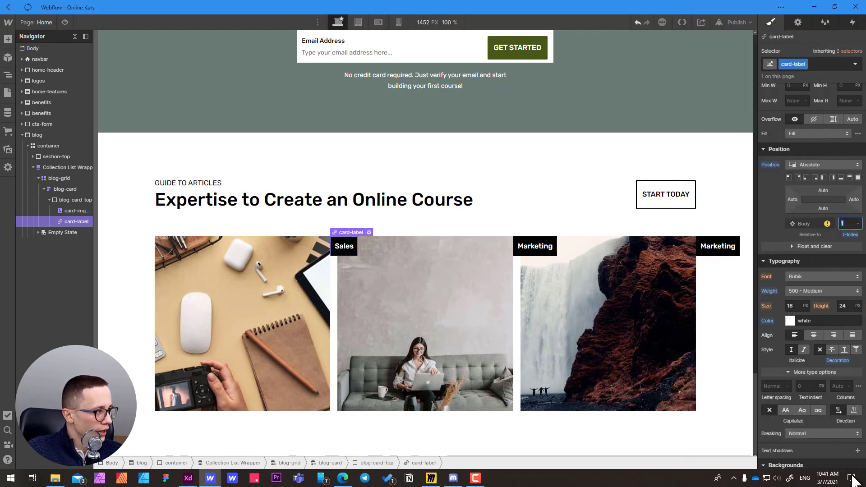
left_click(805, 177)
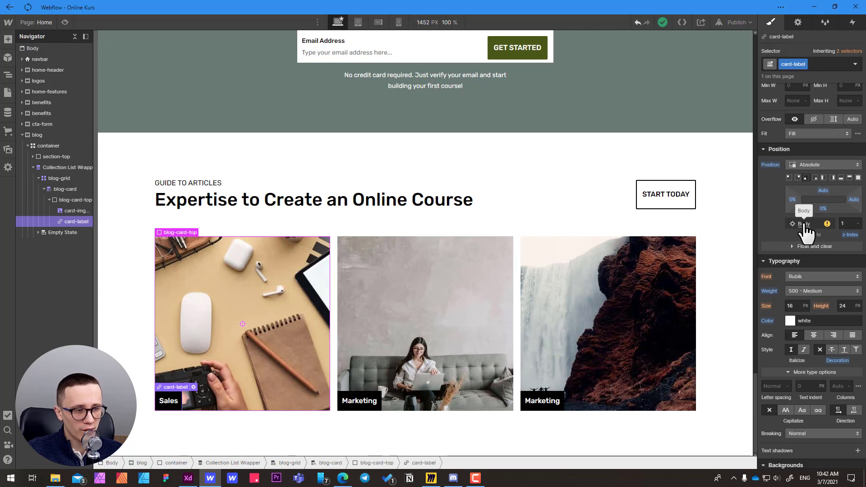
Switch to the Adobe XD mockup and measure the card-label group's offset from the edges of blog-card-top.
key("alt+Tab")
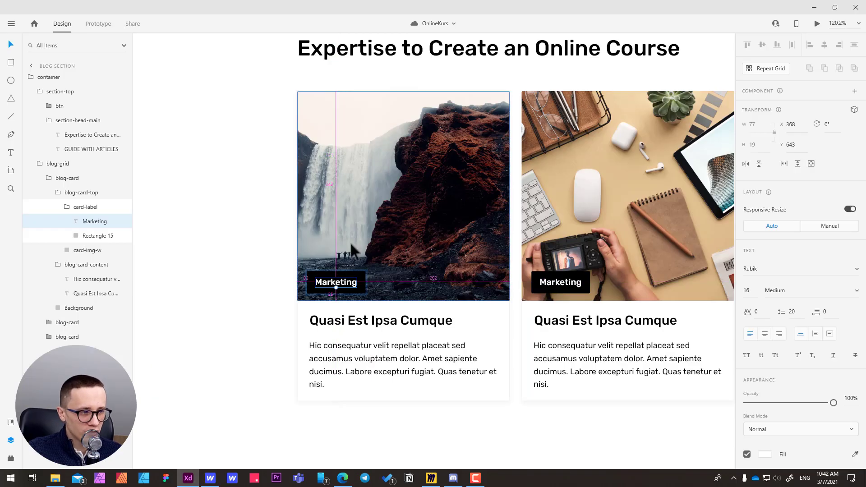
key("Escape")
key("Escape")
key("Escape")
key("Escape")
key("ctrl+d")
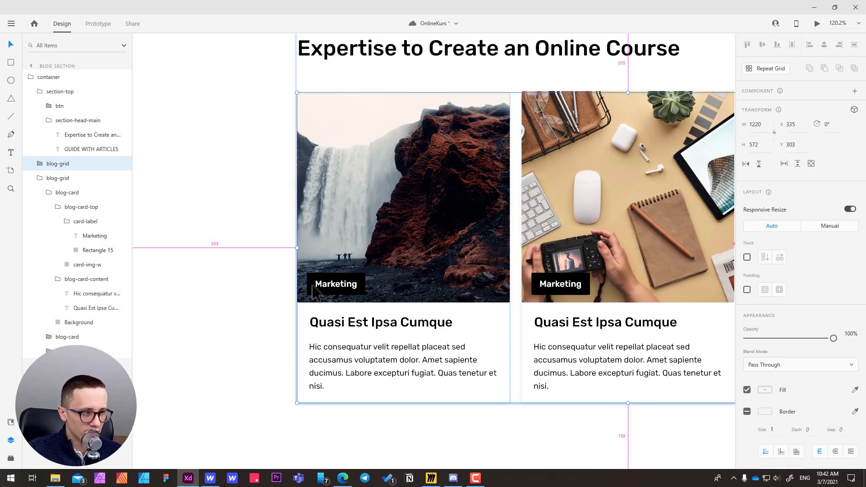
key("ctrl+z")
double_click(314, 292)
double_click(314, 292)
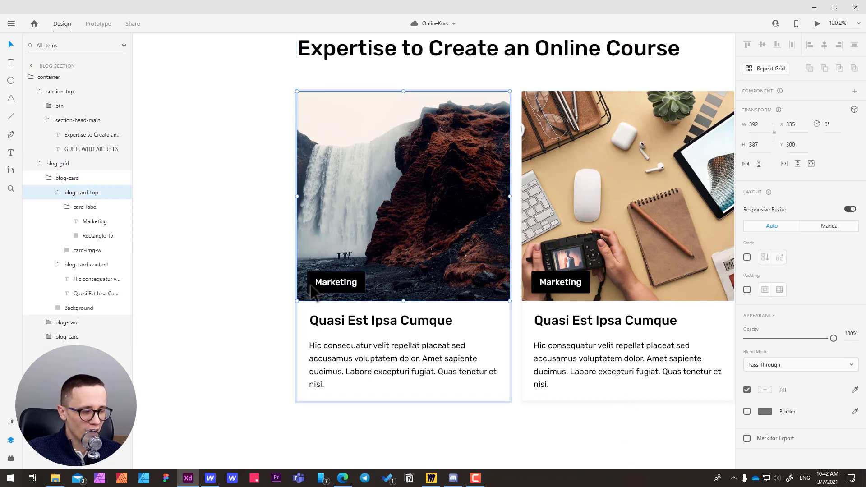
double_click(314, 291)
key("alt")
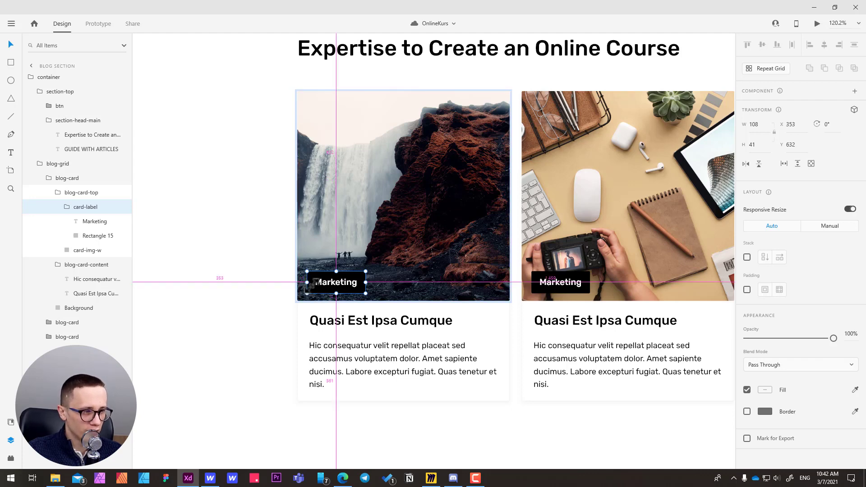
Switch back to Webflow and offset card-label 14 px from the bottom and 18 px from the left of the card.
key("alt+Tab")
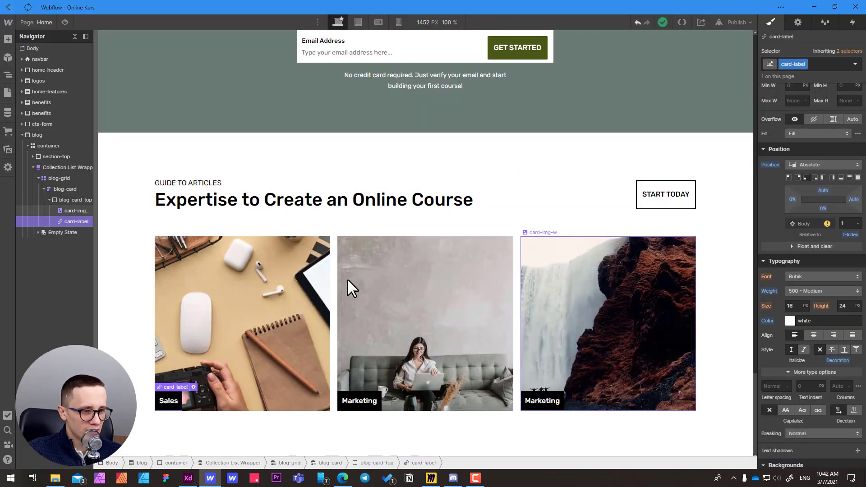
left_click(822, 208)
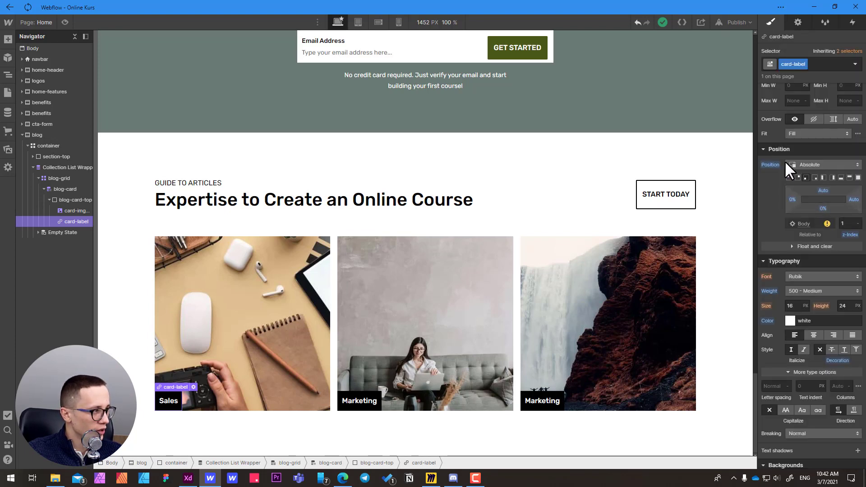
left_click(821, 208)
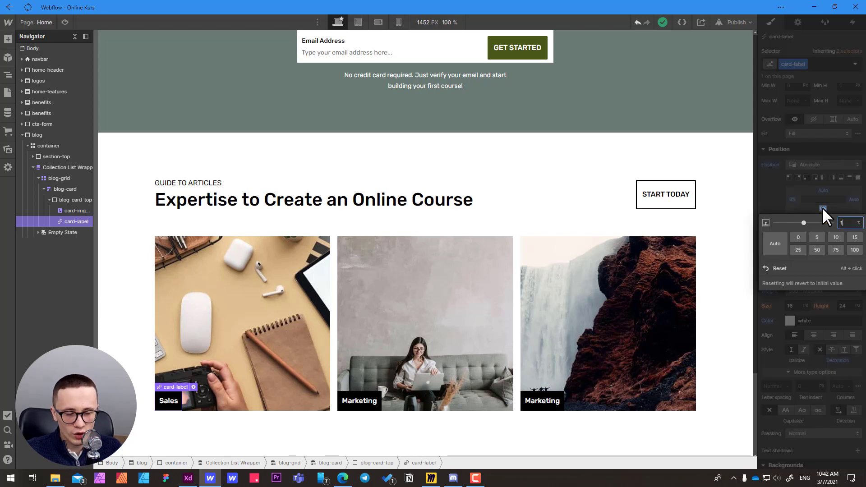
type("14p")
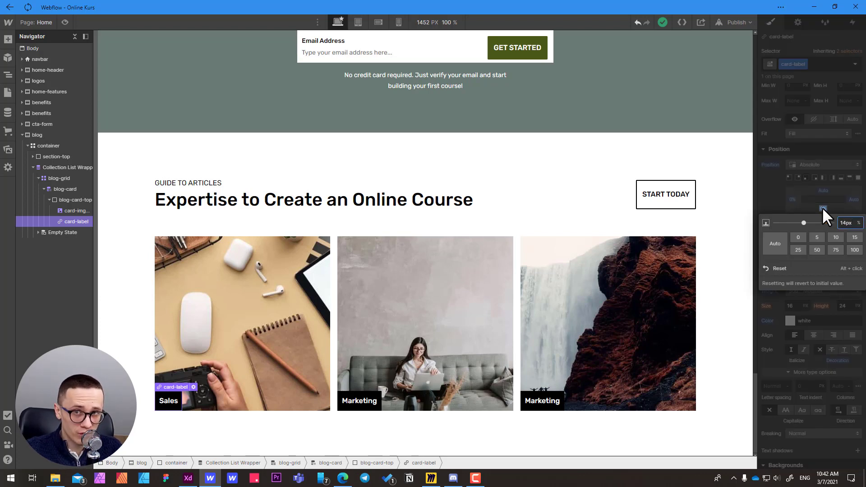
type("x")
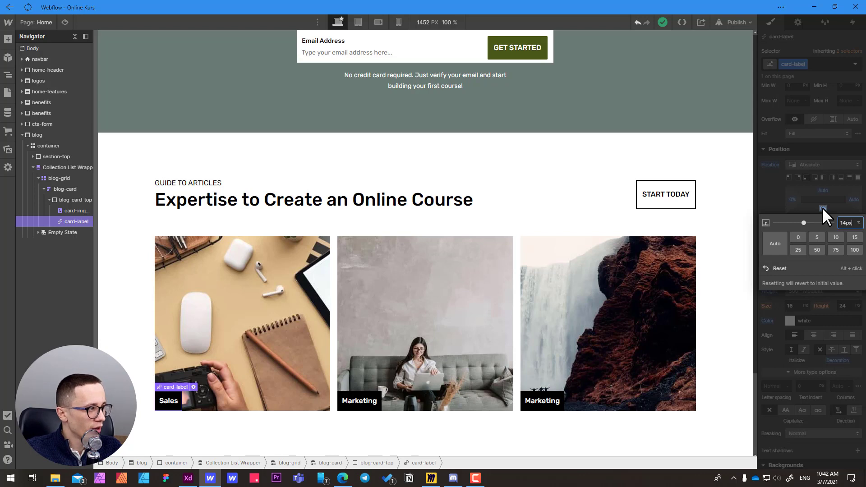
key("Return")
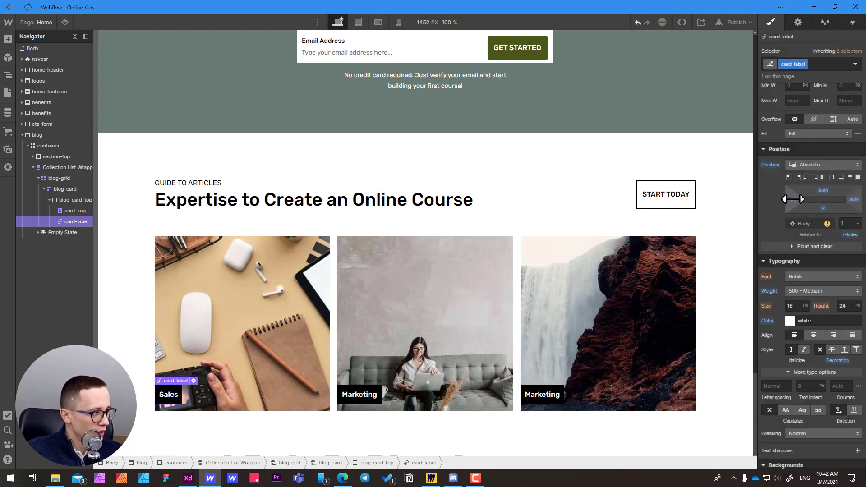
left_click(791, 199)
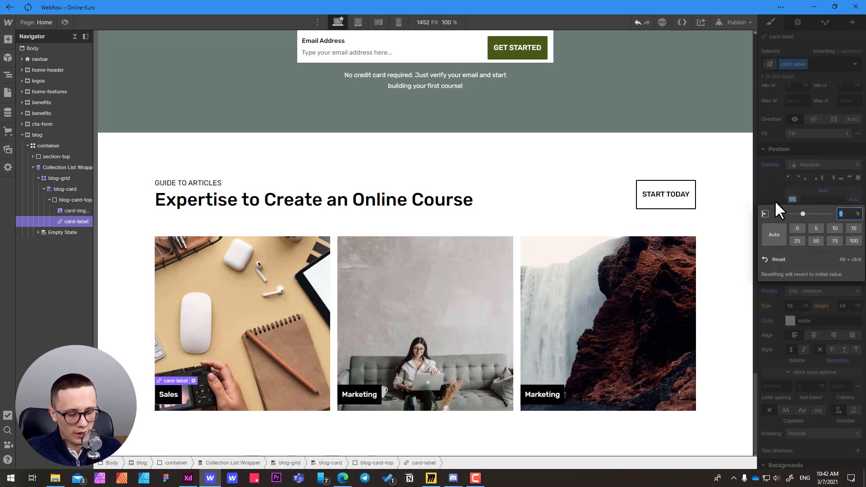
type("18px")
key("Return")
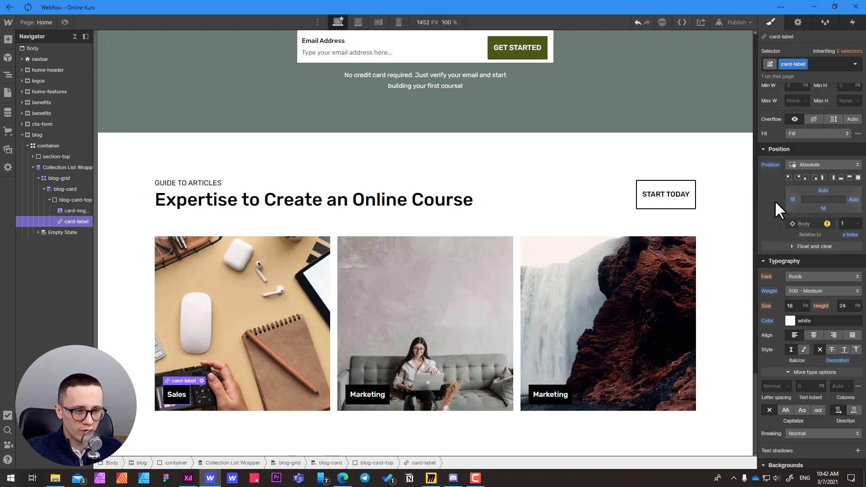
Preview the page, test the Sales label's link, and return to the blog section of the Home page.
left_click(220, 358)
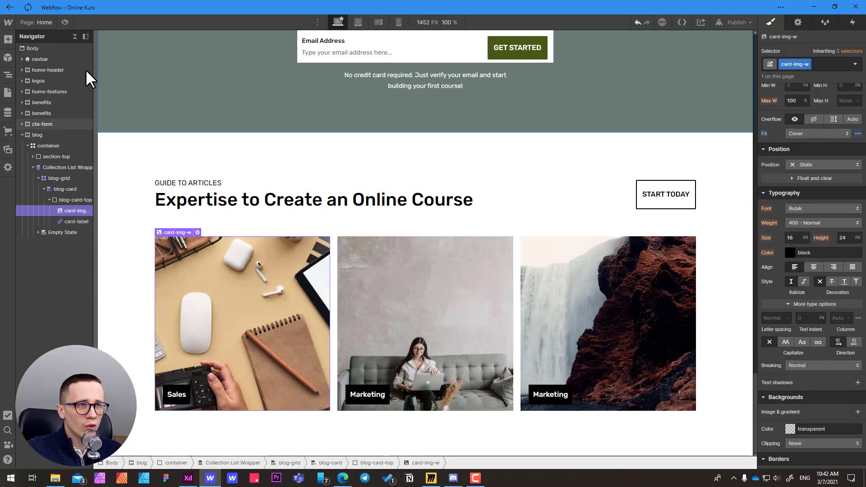
left_click(65, 22)
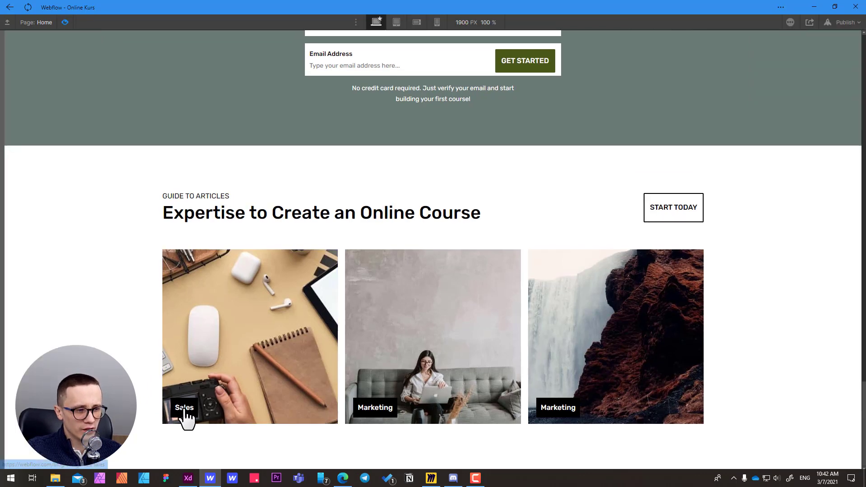
left_click(184, 409)
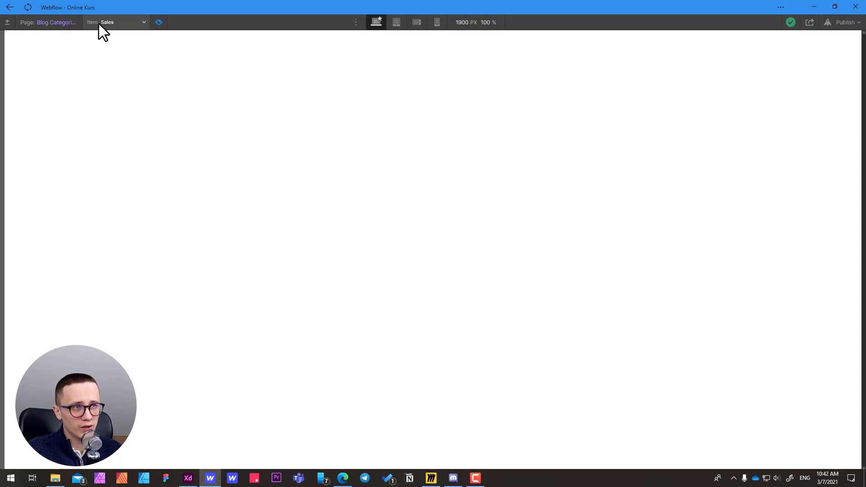
left_click(74, 23)
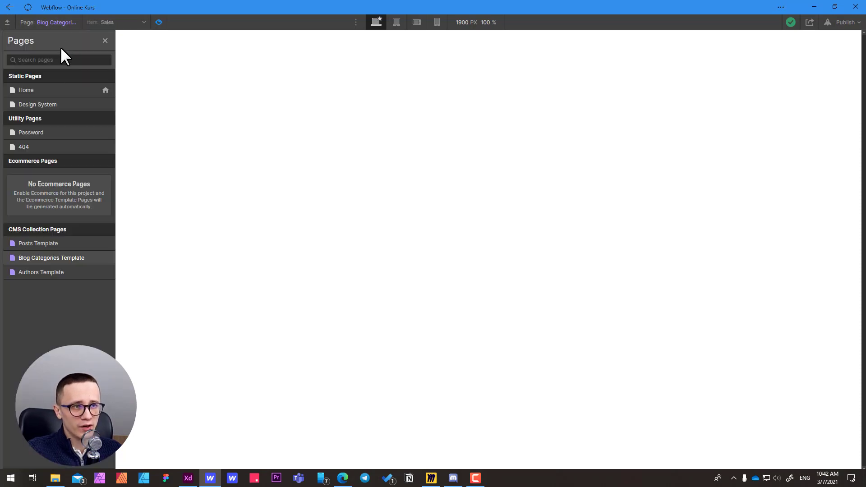
left_click(37, 87)
scroll(303, 261, "down", 20)
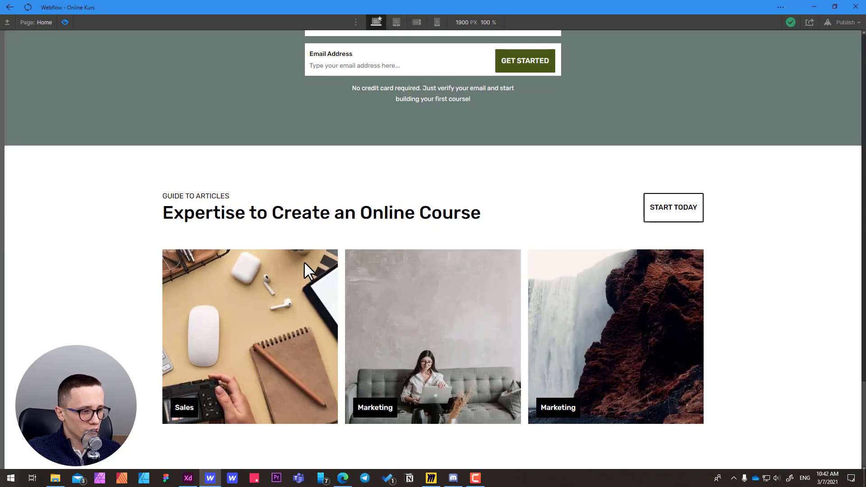
Test the middle card's Marketing label link, return to the Home page's blog section, and exit the preview.
left_click(377, 410)
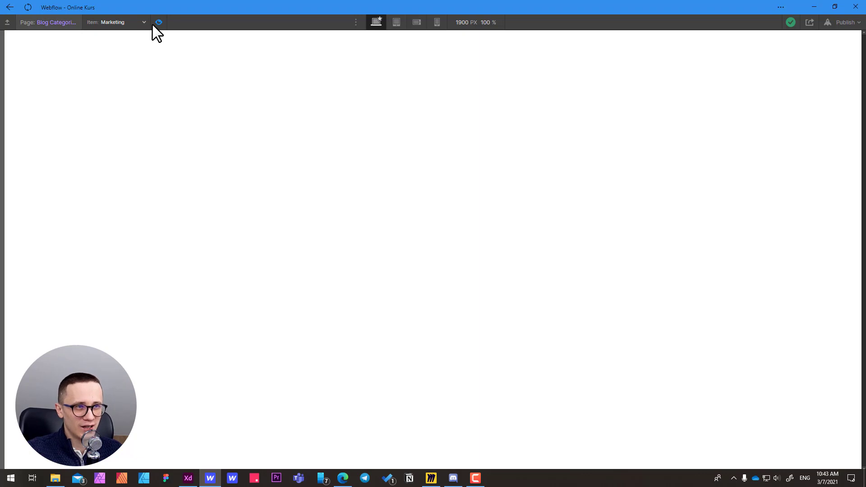
left_click(50, 22)
left_click(46, 90)
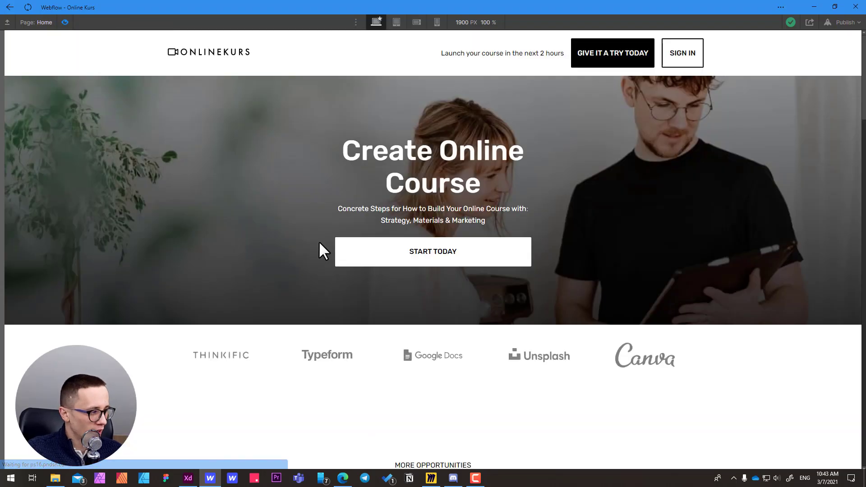
scroll(319, 242, "down", 15)
scroll(318, 241, "down", 10)
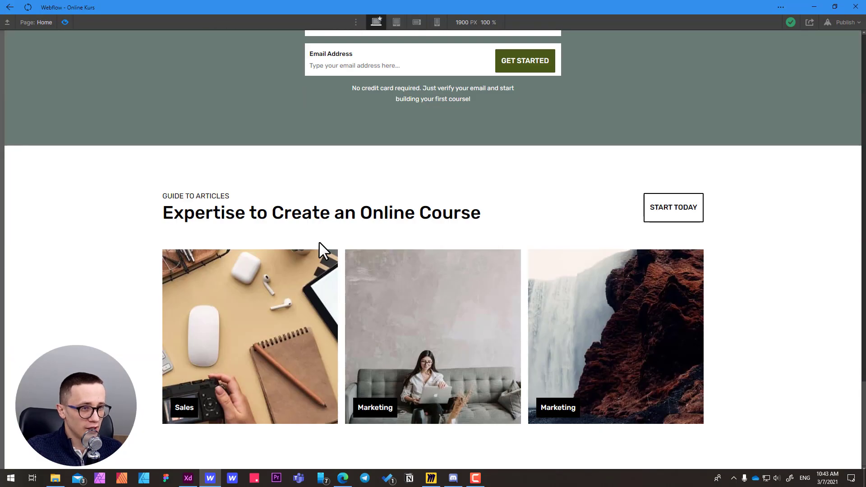
left_click(64, 23)
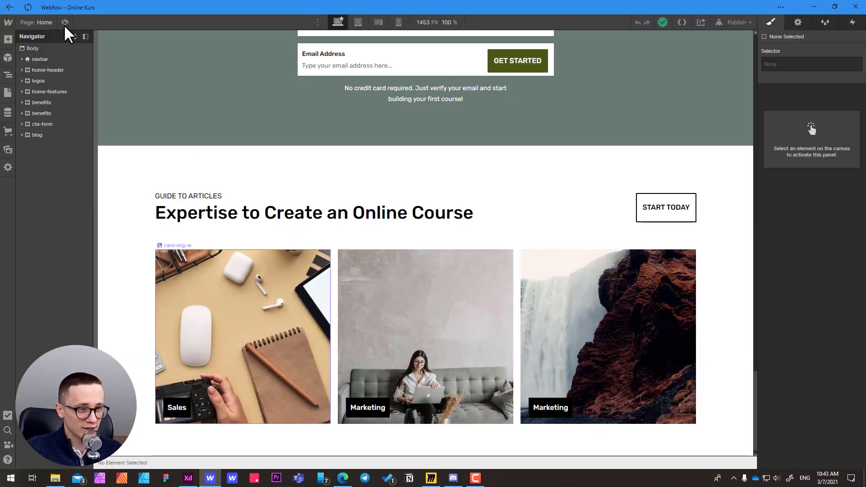
Select the blog-card element, and switch to the Adobe XD mockup to inspect the blog-card-content group of the first card.
left_click(220, 307)
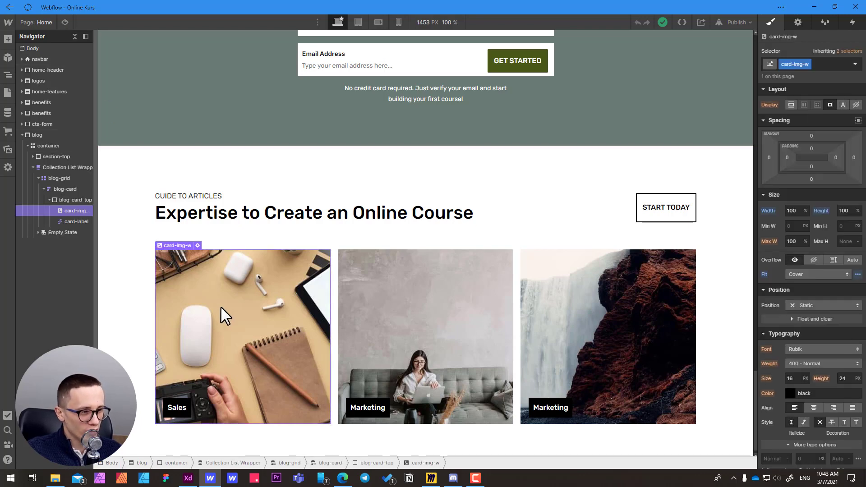
left_click(368, 462)
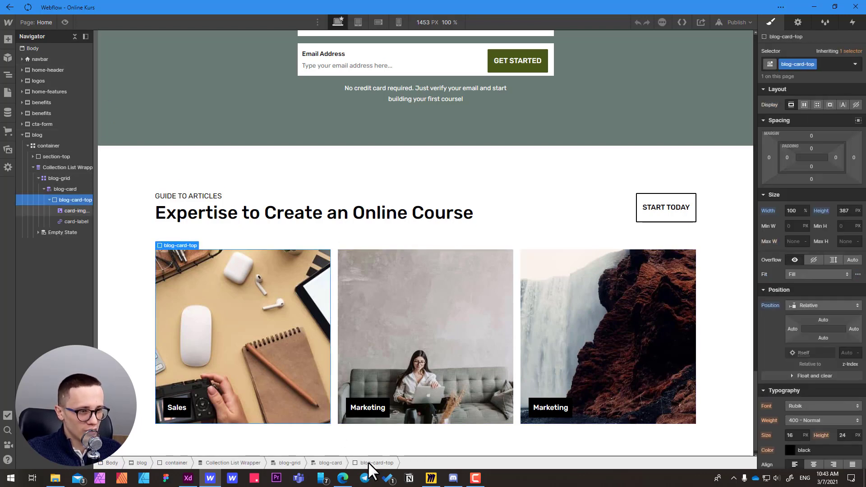
left_click(332, 464)
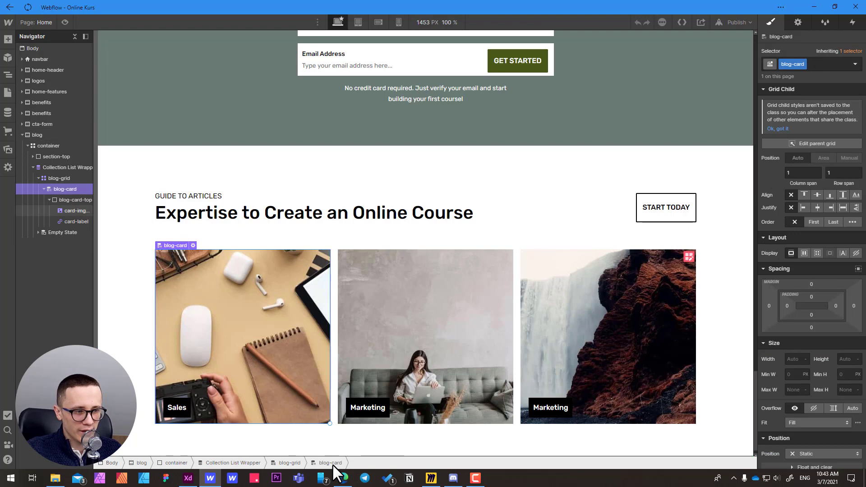
key("alt+Tab")
left_click(327, 334)
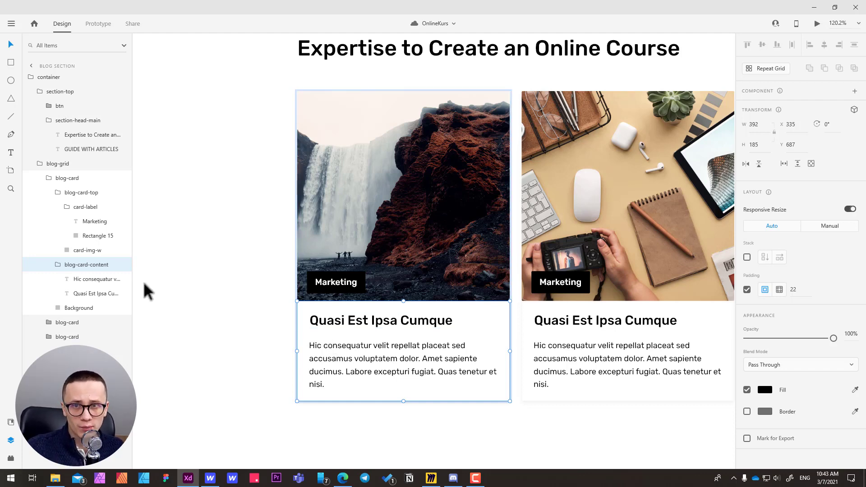
Copy the blog-card-content group's name in the mockup, switch to Webflow, and add a Link Block inside blog-card.
double_click(90, 264)
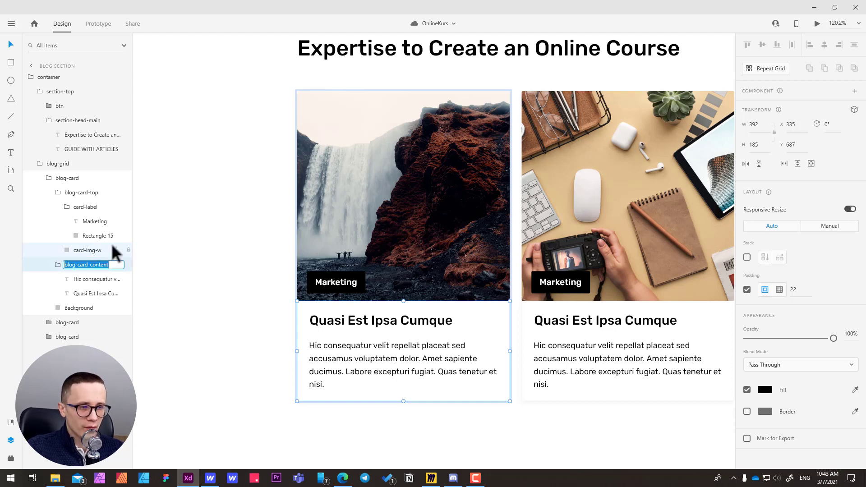
key("alt+Tab")
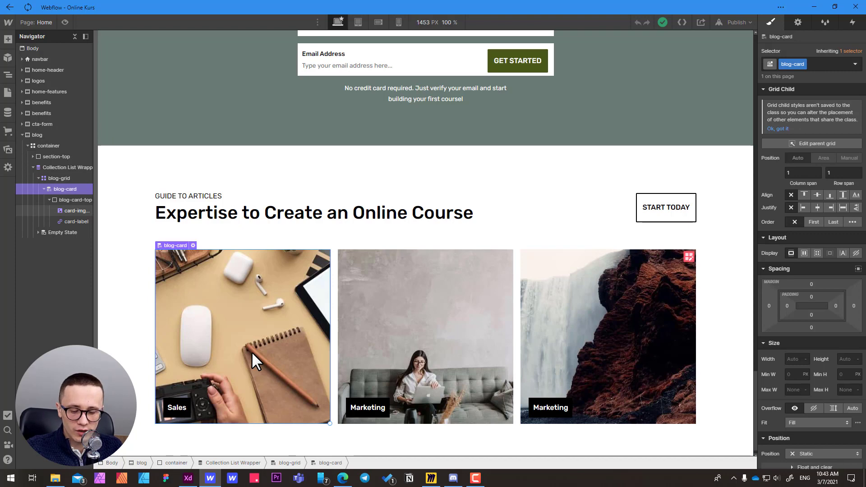
key("ctrl+e")
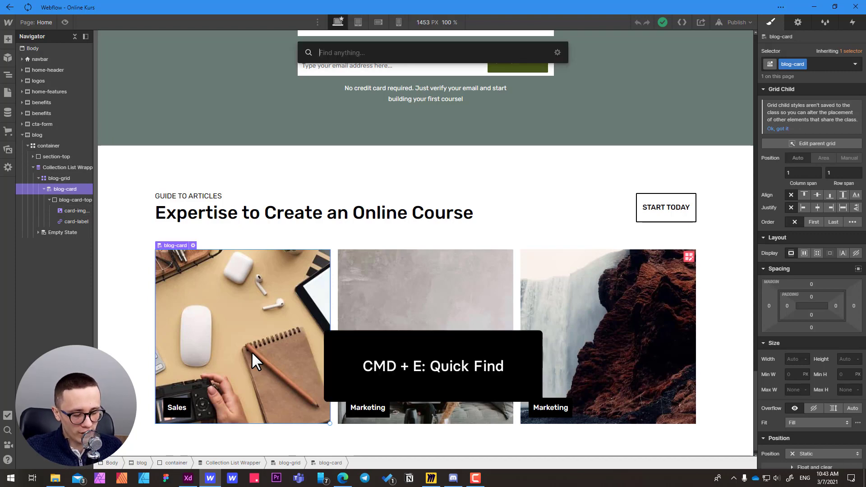
type("link")
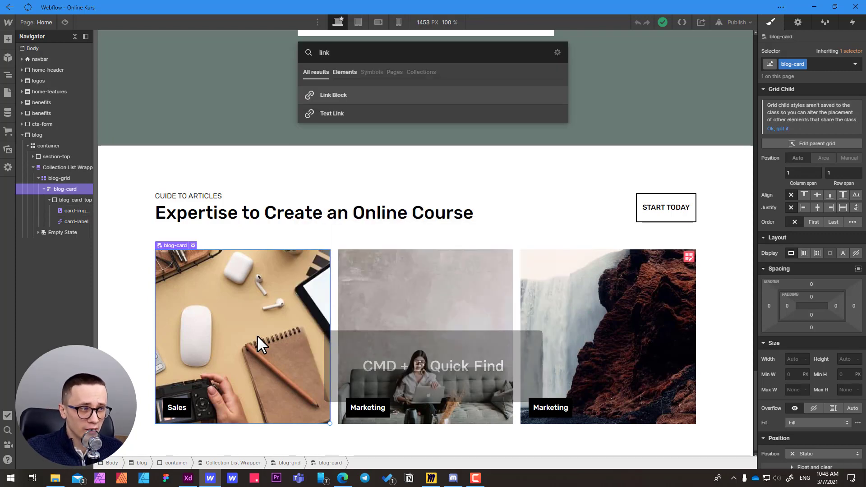
left_click(333, 94)
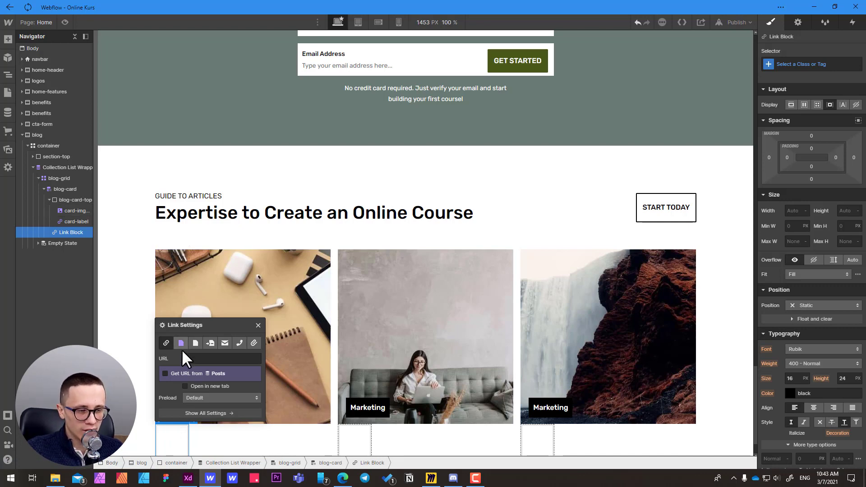
Link the new Link Block to the Current Post collection page and close its link settings.
left_click_drag(178, 328, 215, 284)
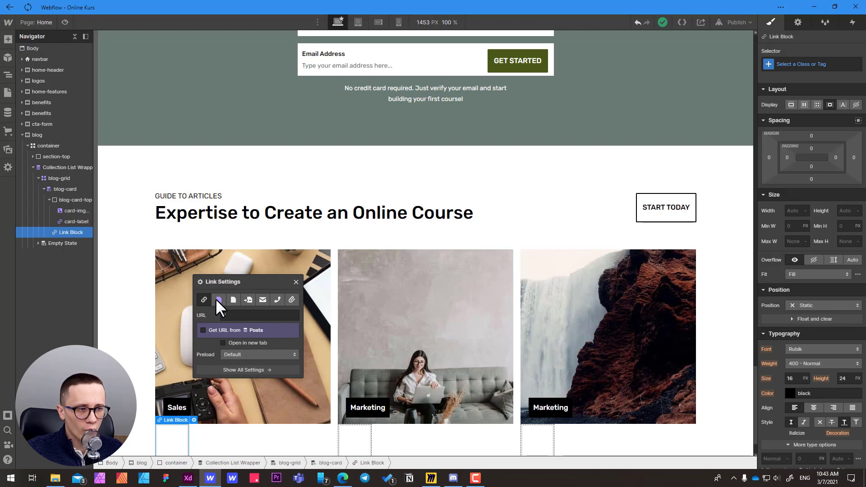
left_click(215, 299)
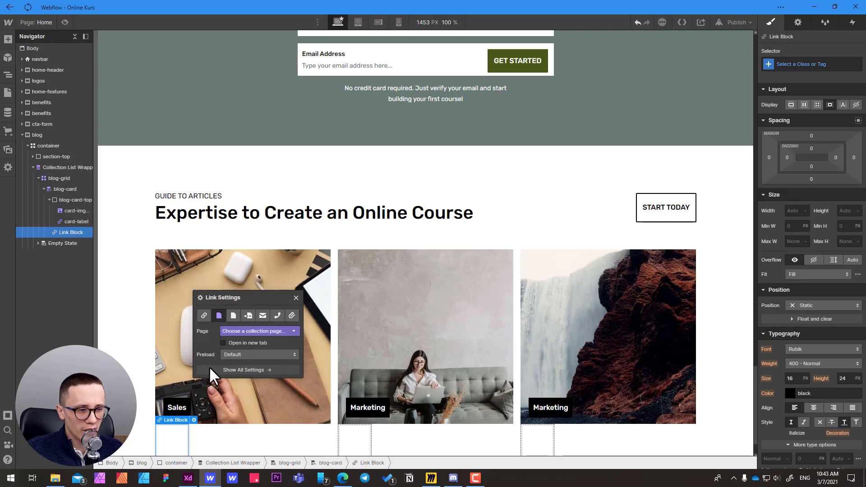
left_click(250, 331)
left_click(247, 348)
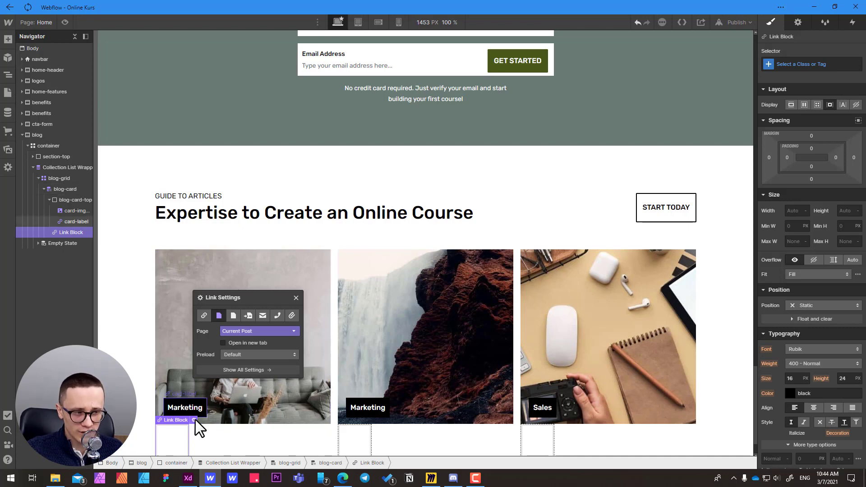
left_click(295, 298)
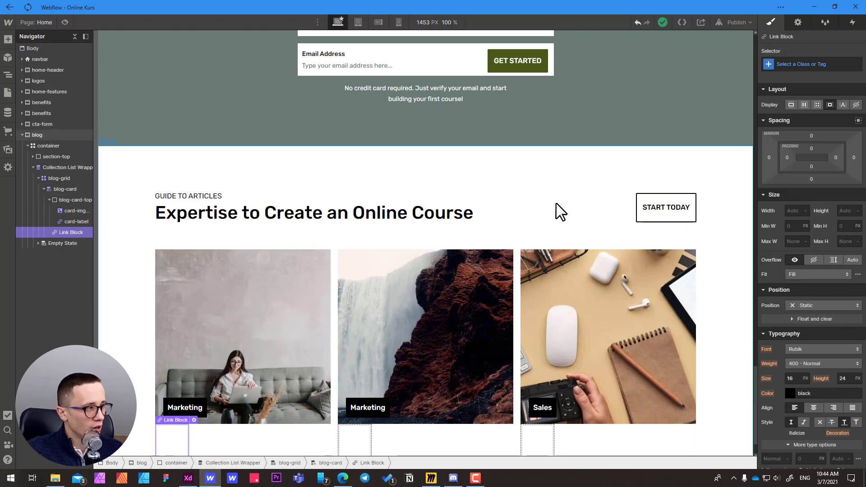
Assign a new class named blog-card-content to the Link Block.
left_click(787, 63)
type("blog-card-content")
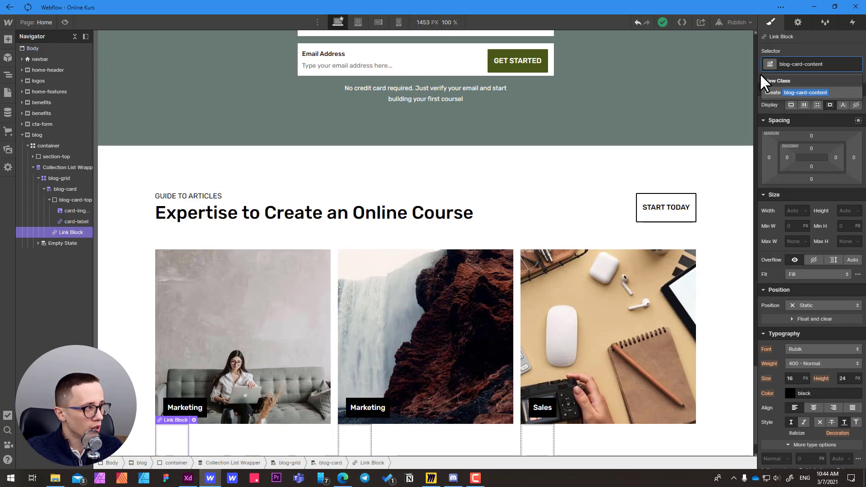
key("Return")
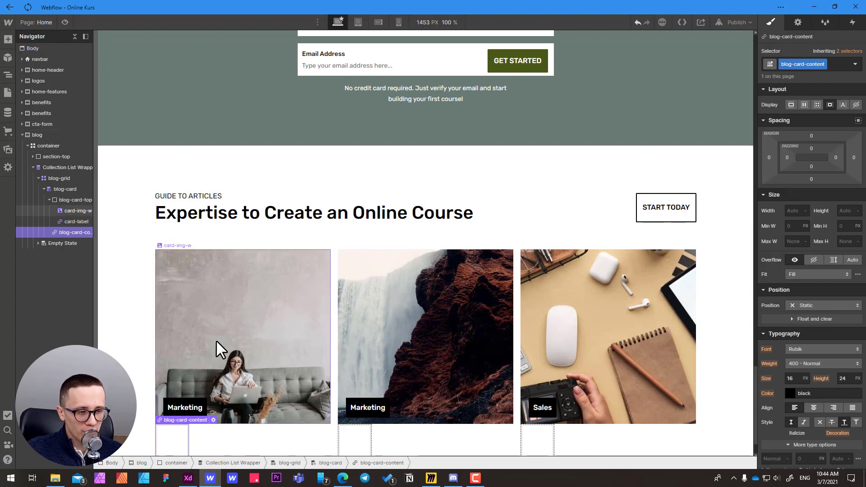
scroll(216, 340, "down", 1)
Switch to the Adobe XD mockup and examine the text styles of the first card's title and description and the section's main heading.
key("alt+Tab")
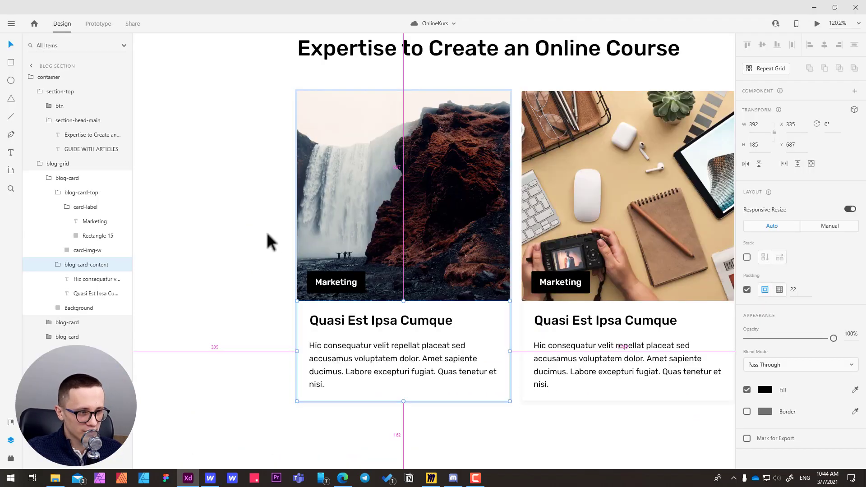
double_click(347, 322)
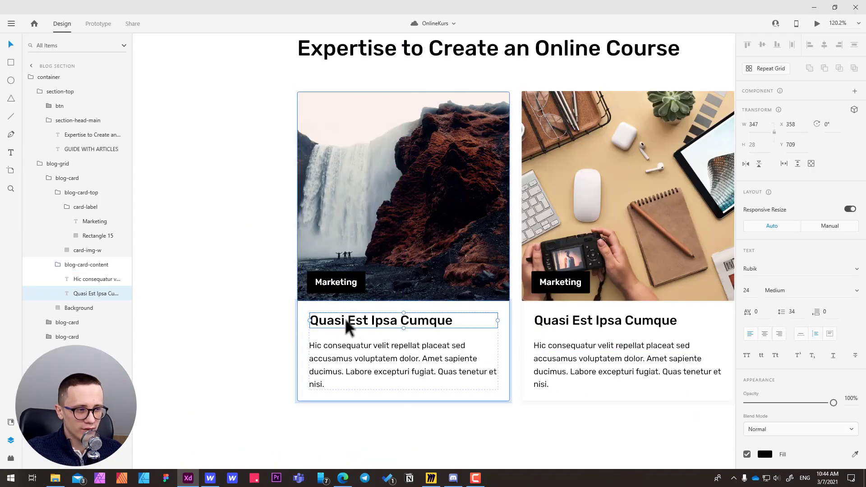
left_click(319, 359)
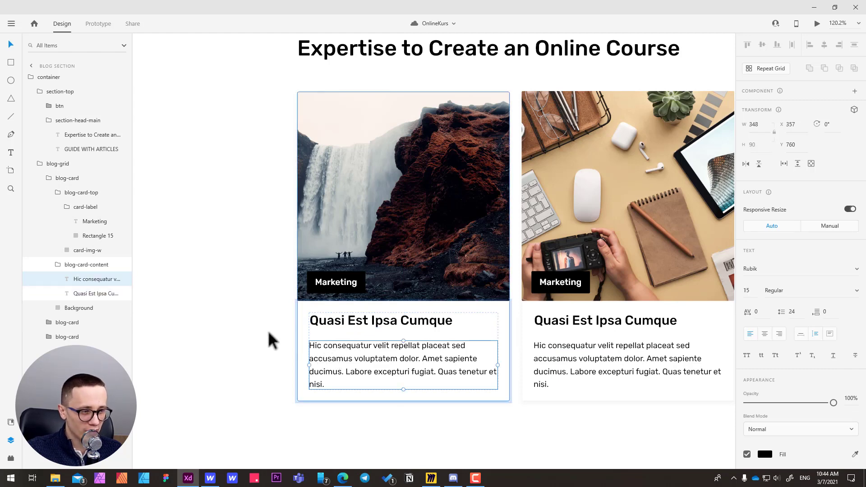
left_click(225, 320)
left_click_drag(224, 207, 224, 213)
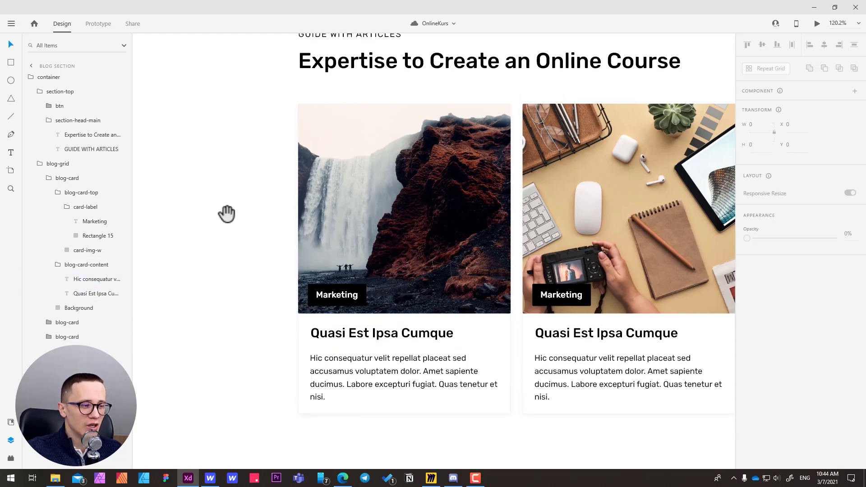
scroll(216, 214, "up", 3)
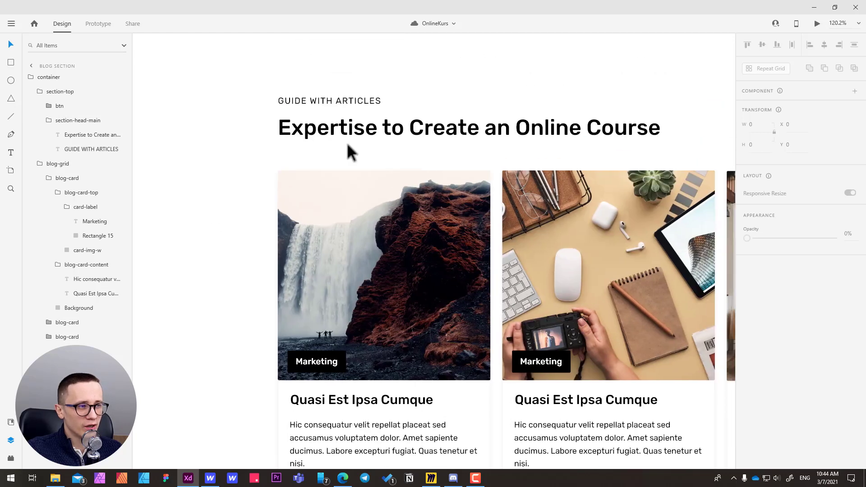
left_click(338, 131)
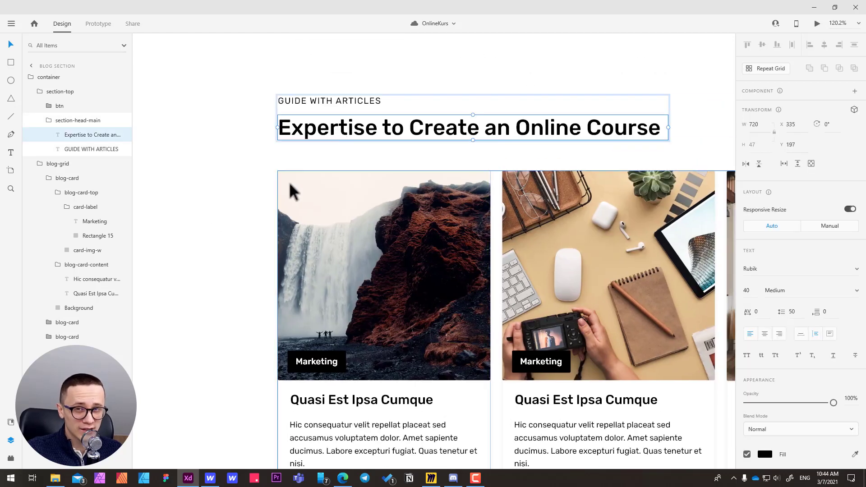
left_click(232, 294)
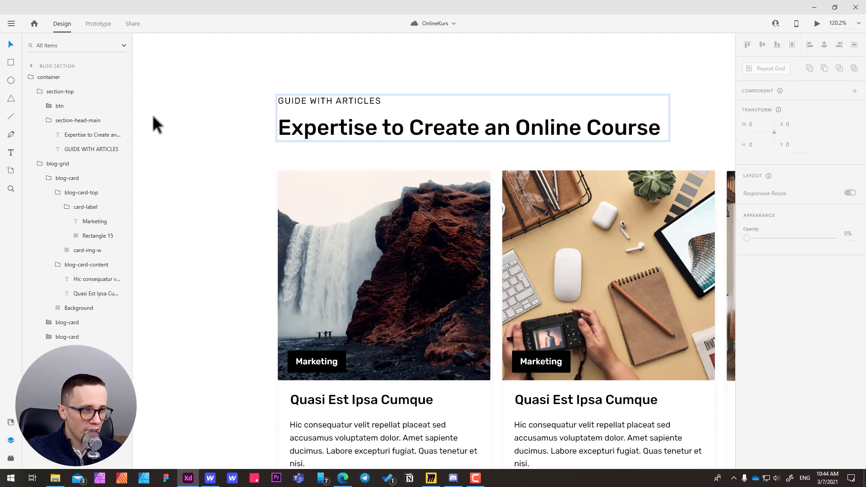
left_click(296, 135)
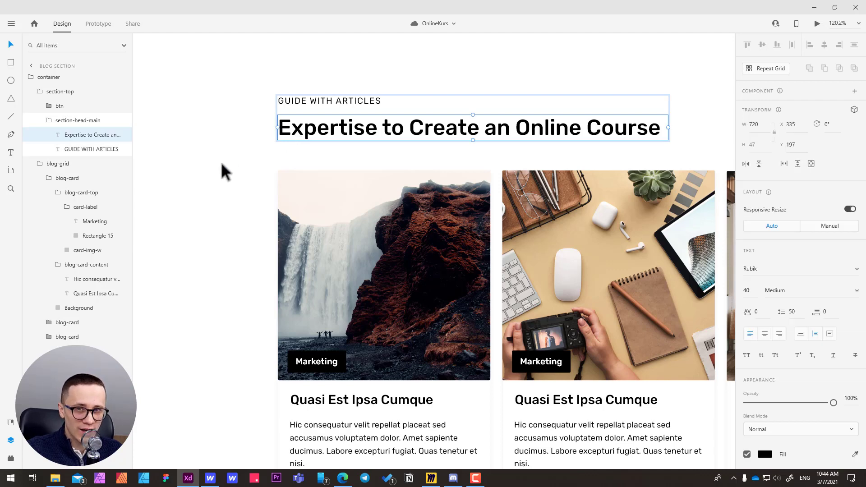
left_click(229, 251)
scroll(234, 187, "down", 3)
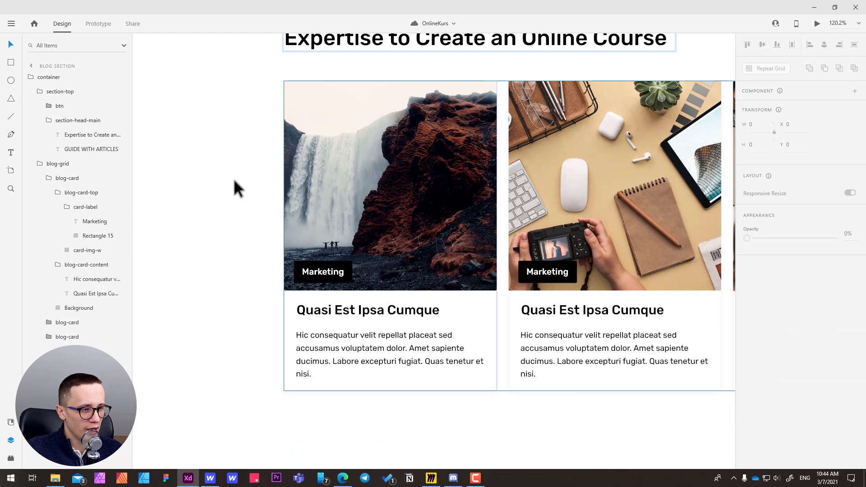
Copy the first card's title text "Quasi Est Ipsa Cumque" from the mockup and switch back to Webflow.
left_click(314, 311)
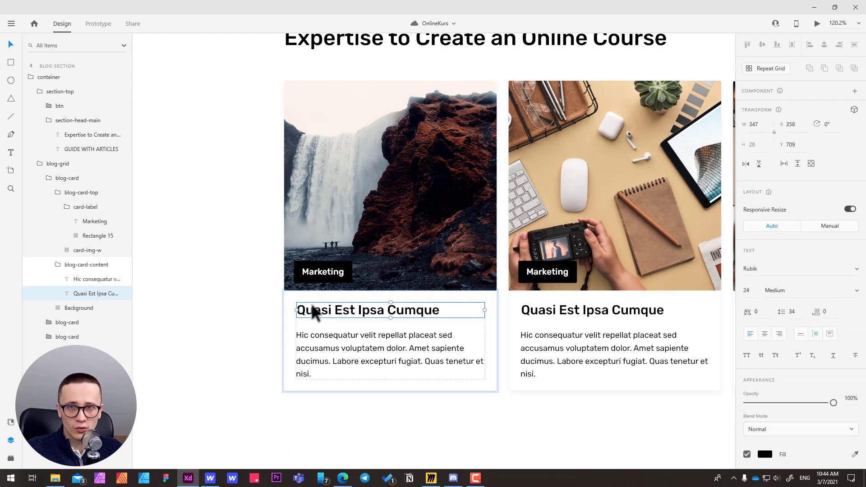
double_click(320, 311)
key("ctrl+c")
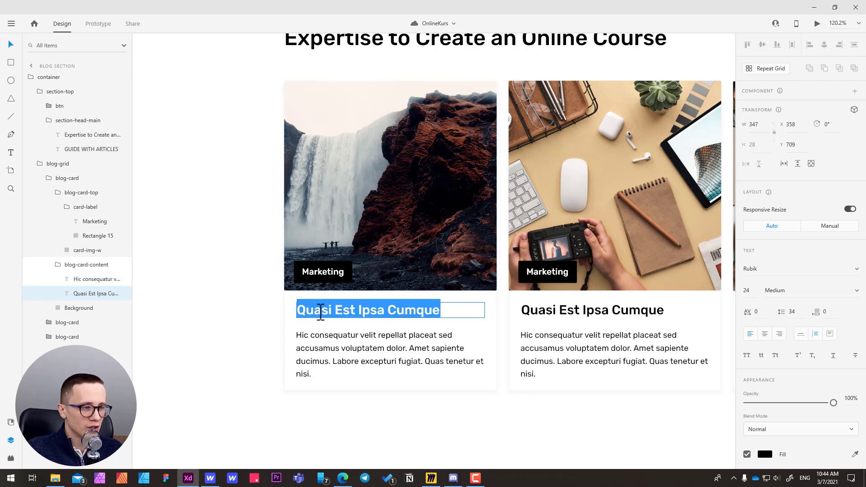
key("alt+Tab")
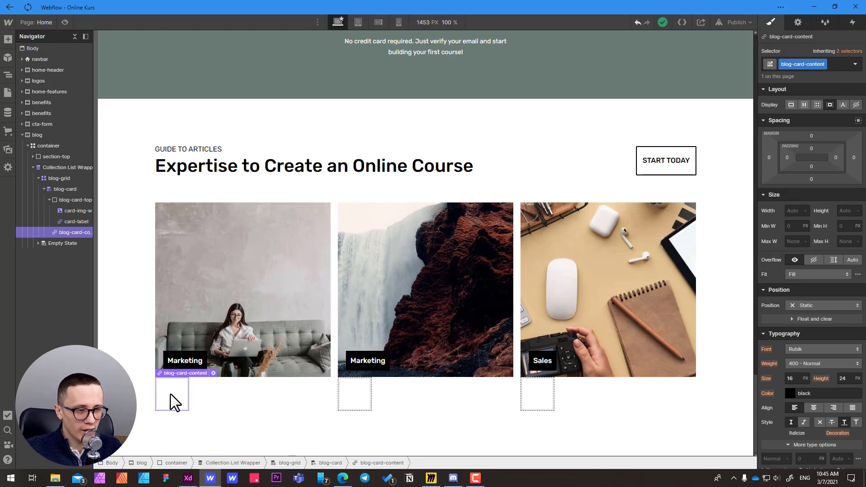
Add an H3 heading inside blog-card-content and replace its text with "Quasi Est Ipsa Cumque".
key("ctrl+e")
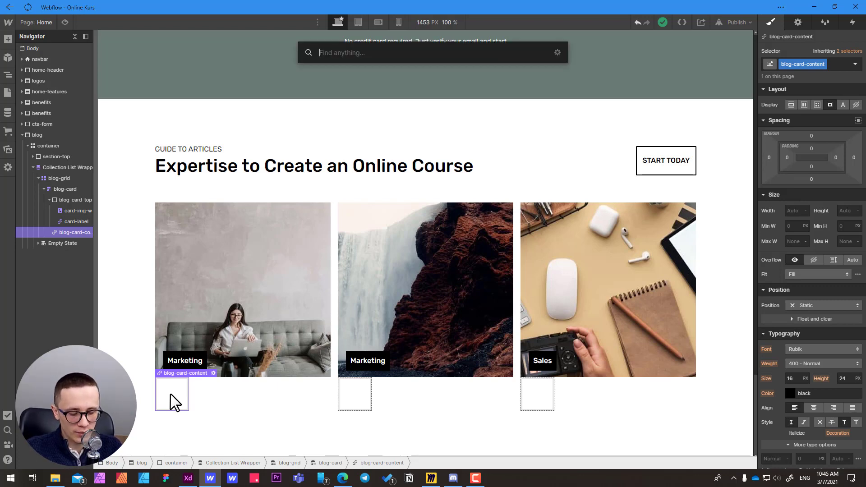
type("head")
left_click(336, 93)
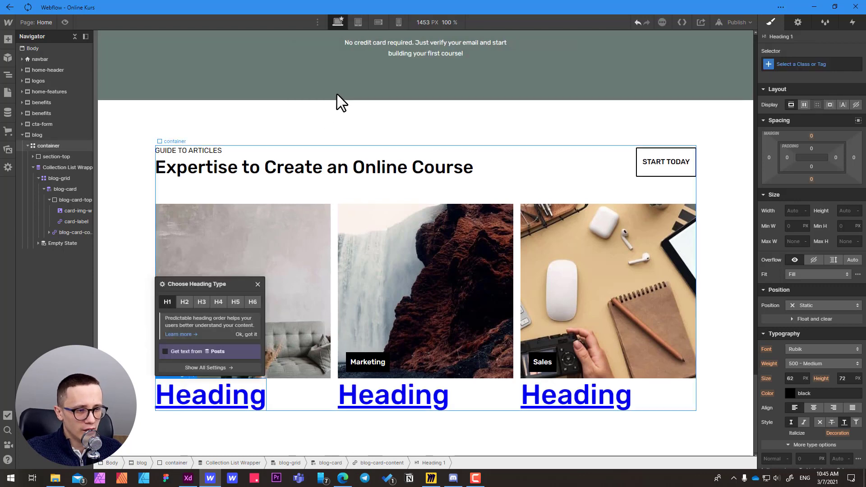
left_click(201, 301)
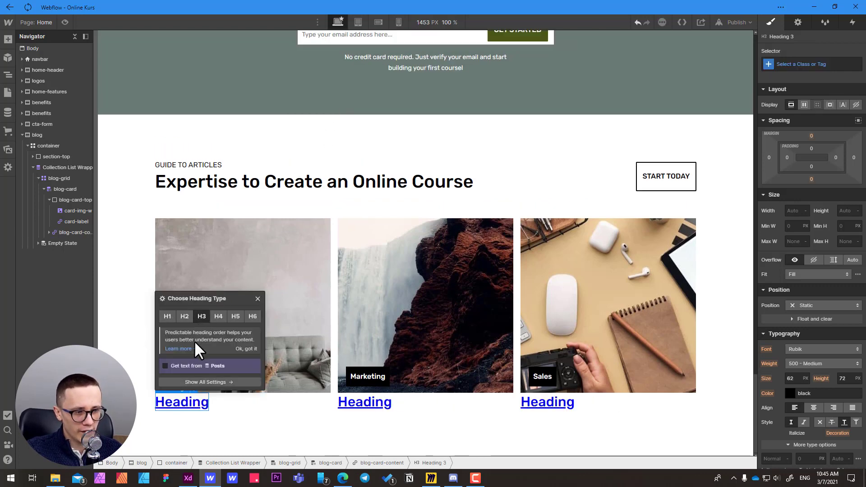
double_click(185, 402)
key("ctrl+a")
key("ctrl+v")
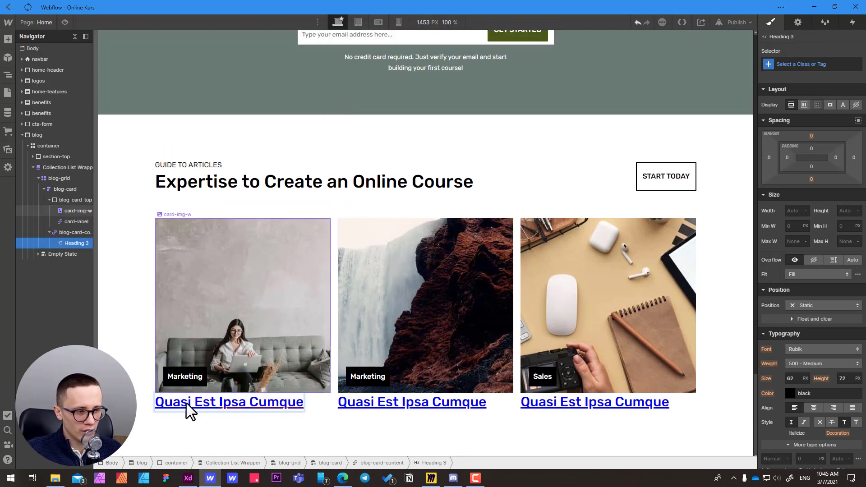
key("Escape")
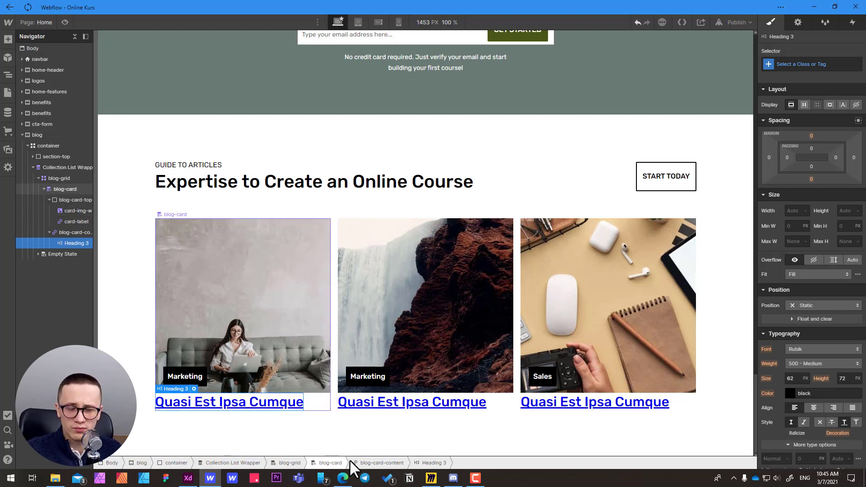
Select blog-card-content, copy the first card's description text from the Adobe XD mockup, and return to Webflow.
left_click(391, 462)
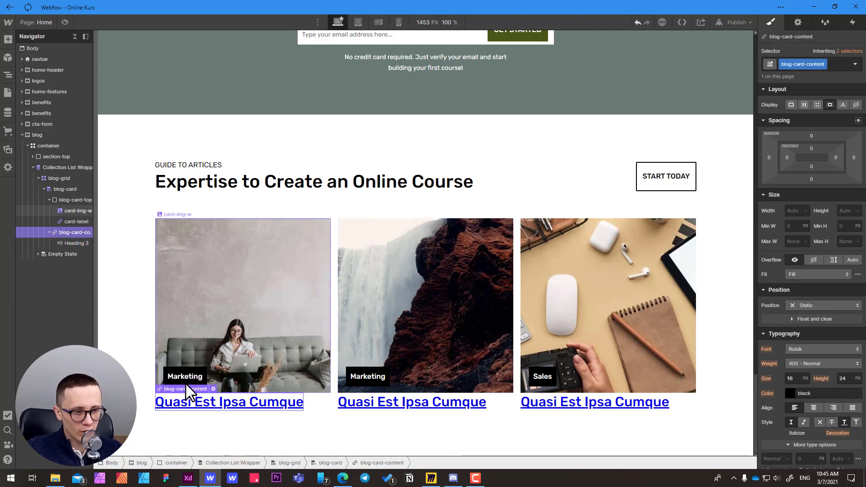
key("alt+Tab")
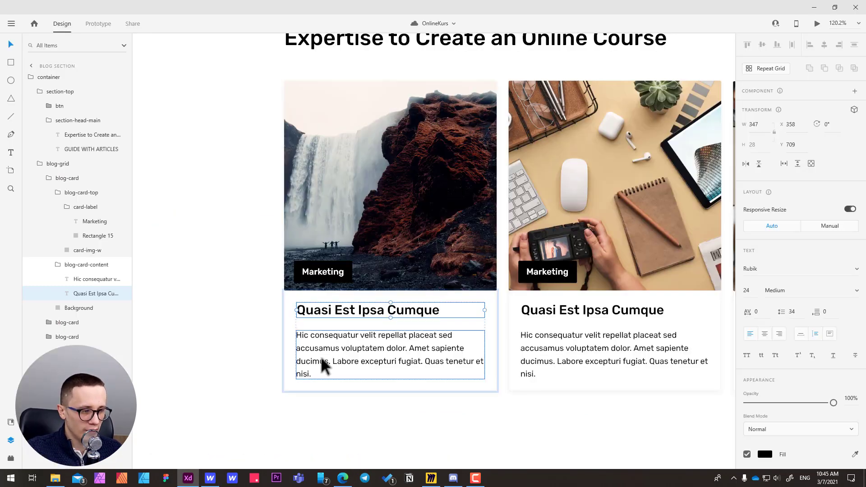
double_click(323, 359)
key("ctrl+c")
left_click(324, 359)
key("alt+Tab")
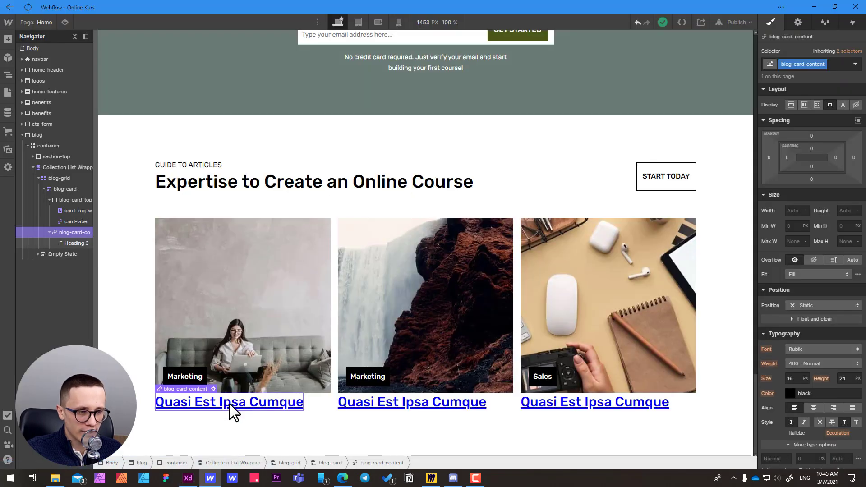
Add a Paragraph below the heading in blog-card-content and replace its placeholder with the copied "Hic consequatur velit..." description.
key("ctrl+e")
type("para")
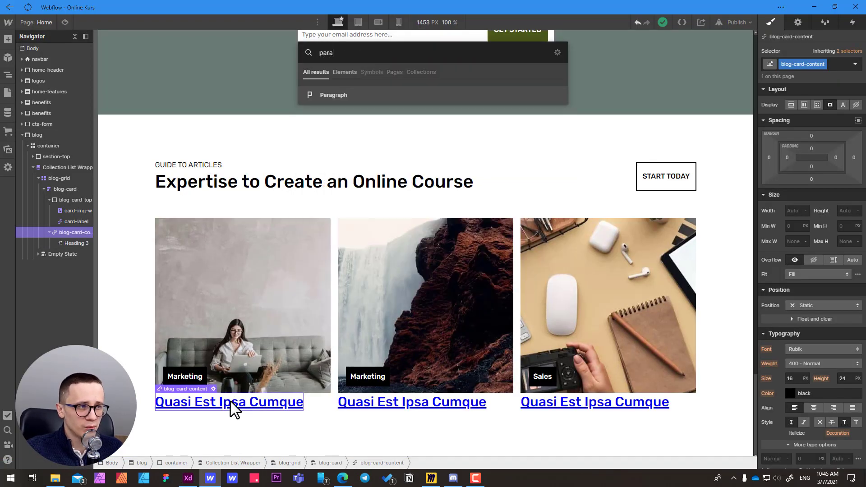
left_click(327, 95)
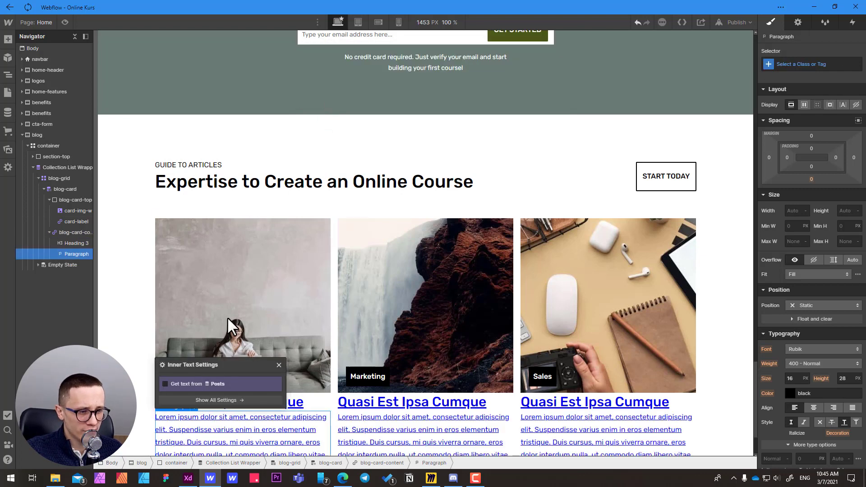
double_click(182, 423)
key("ctrl+v")
key("Escape")
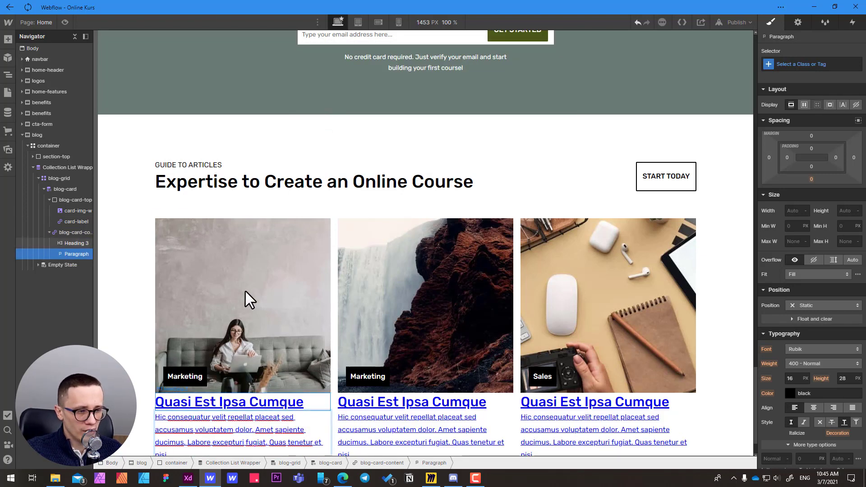
scroll(248, 283, "down", 1)
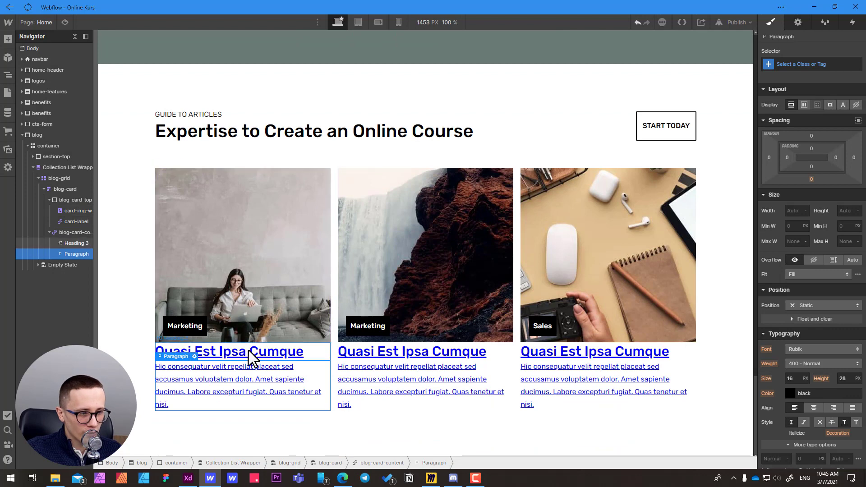
Check the card content's padding in the Adobe XD mockup and set blog-card-content's padding to 20 px on all sides in Webflow.
left_click(248, 350)
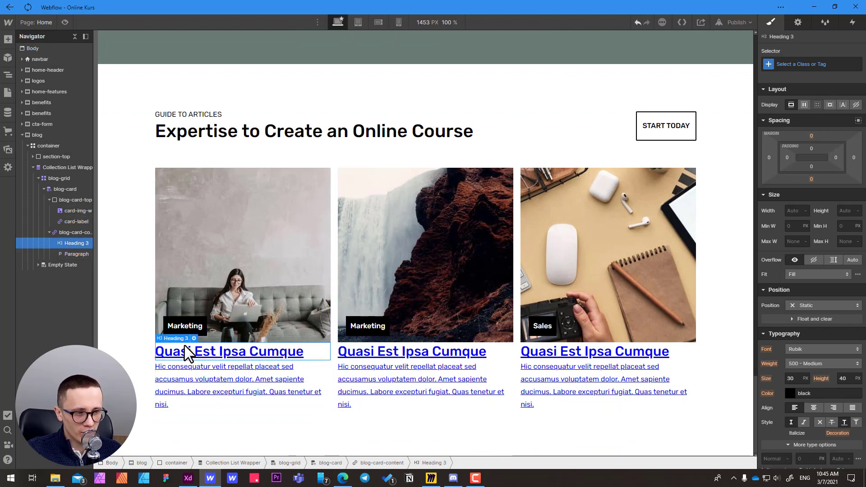
left_click(180, 382)
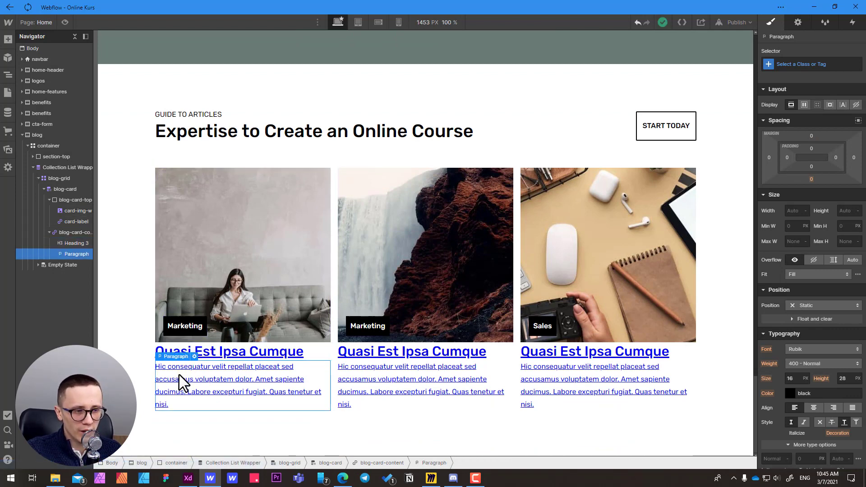
left_click(68, 233)
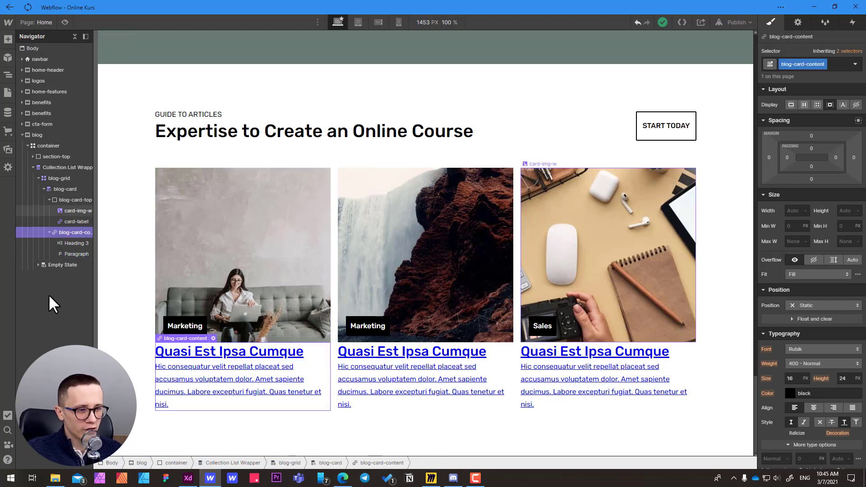
key("alt+Tab")
key("Escape")
left_click(309, 315)
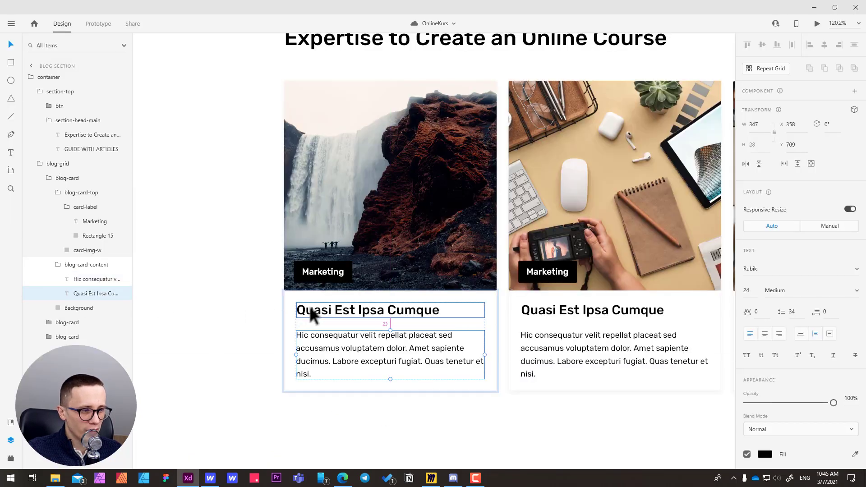
key("Escape")
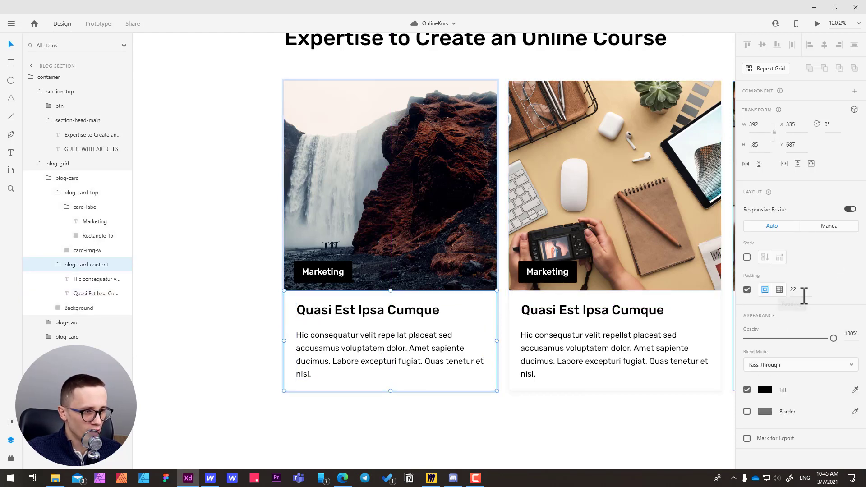
key("alt+Tab")
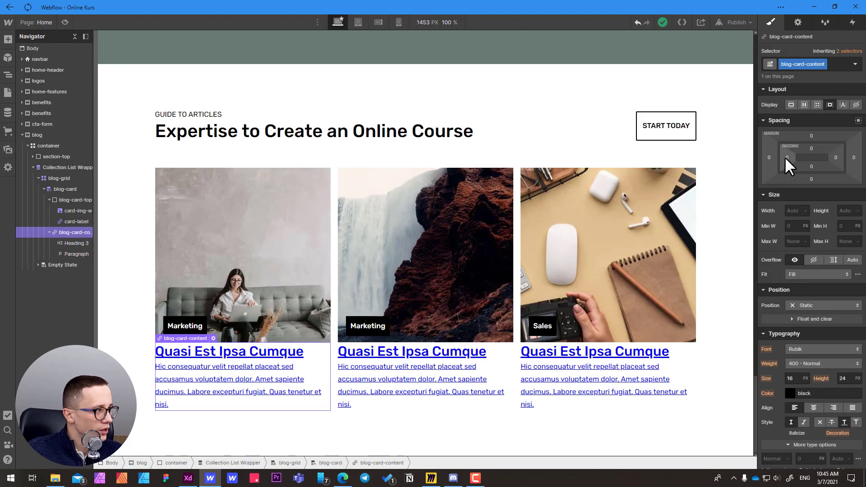
left_click_drag(784, 157, 794, 160)
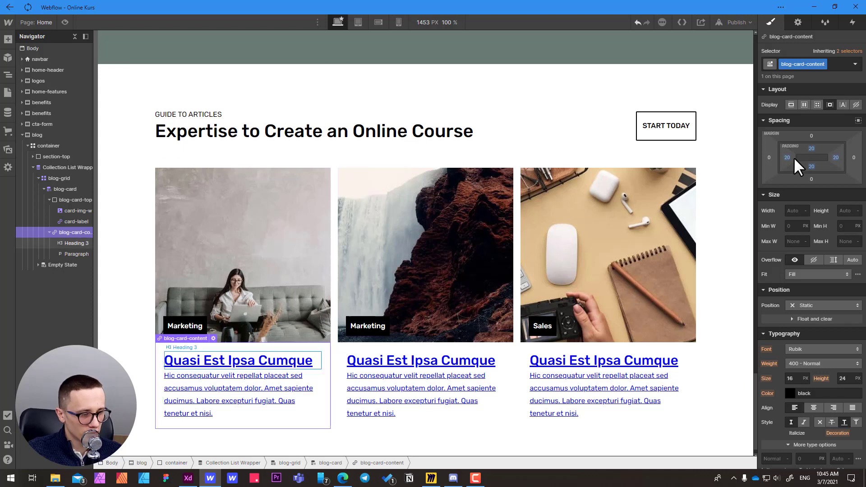
Change blog-card-content to a grid layout with one column and one row.
left_click(816, 104)
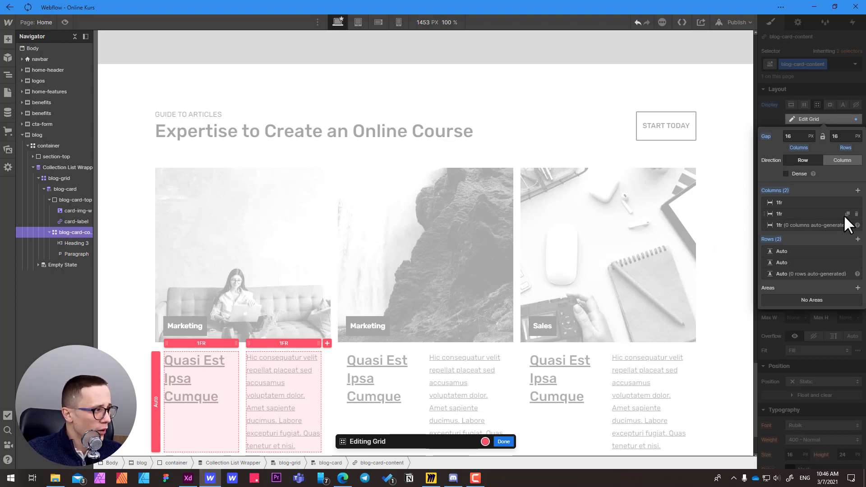
left_click(856, 214)
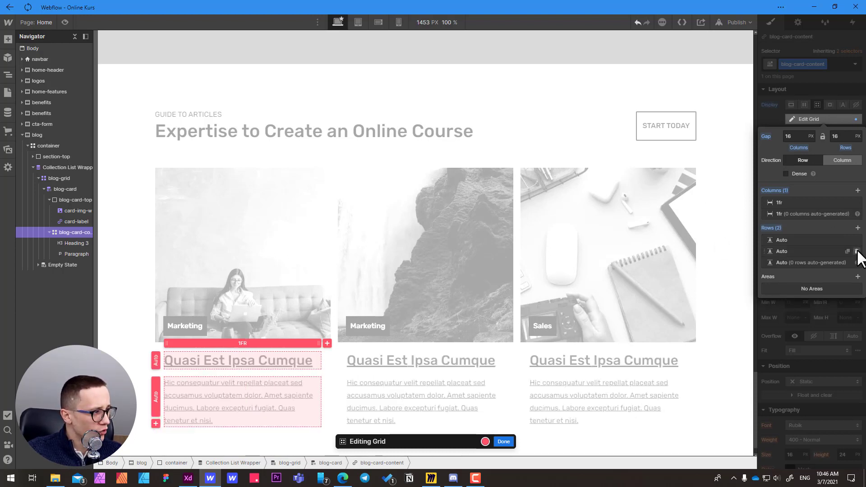
left_click(856, 251)
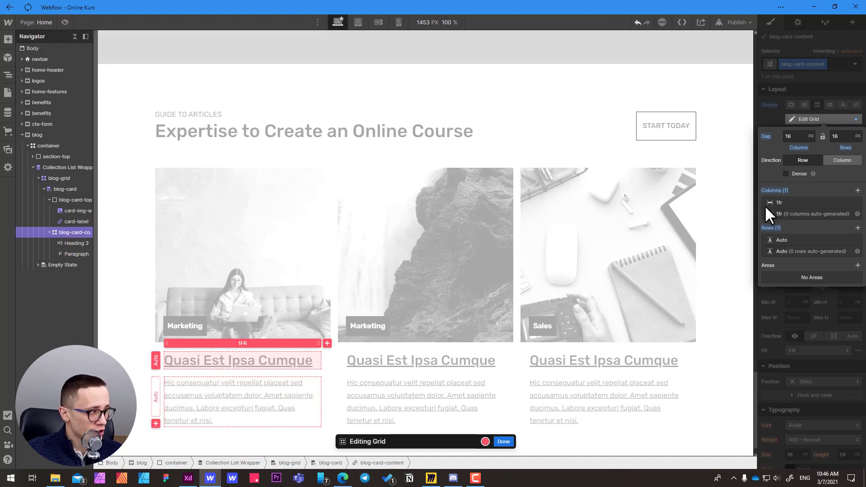
left_click(803, 174)
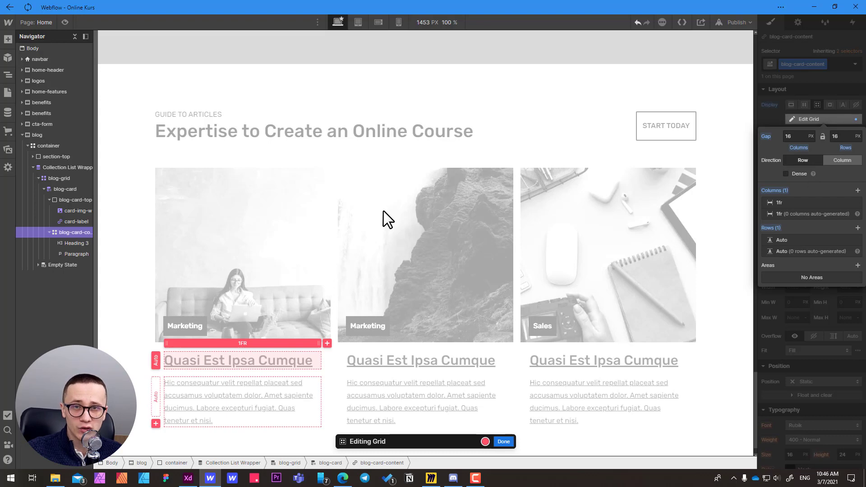
left_click(504, 441)
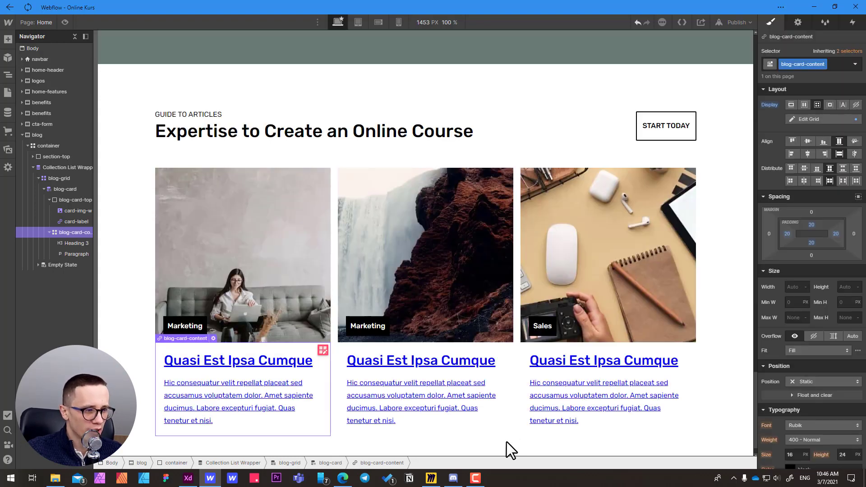
Set the row gap of the blog-card-content grid to 10 px.
left_click(323, 350)
left_click(845, 135)
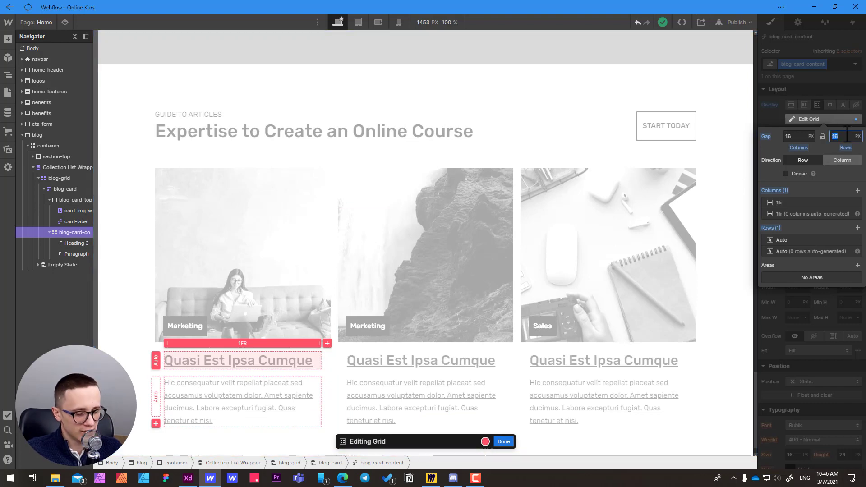
type("10")
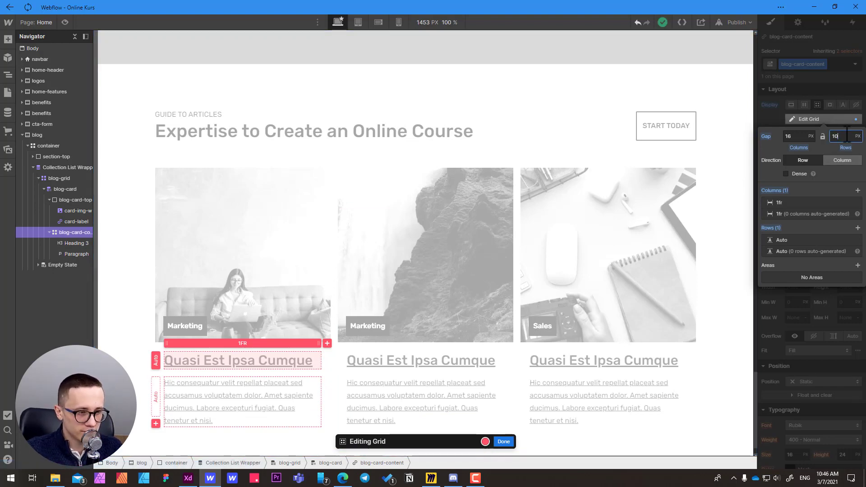
left_click(502, 441)
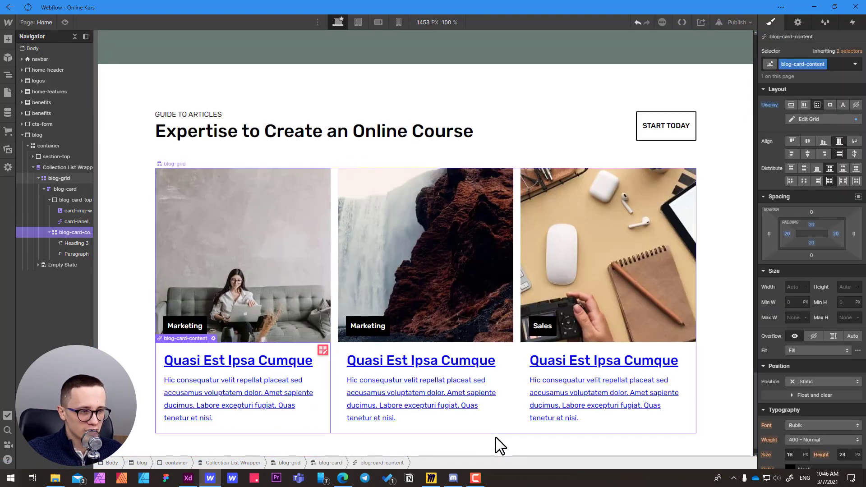
Remove the underline from blog-card-content's text and set its color to black (#000000).
scroll(798, 233, "down", 6)
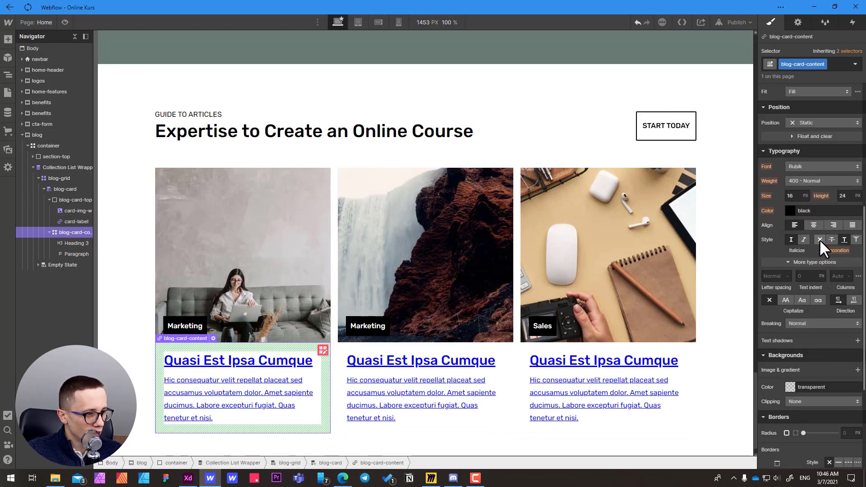
left_click(819, 240)
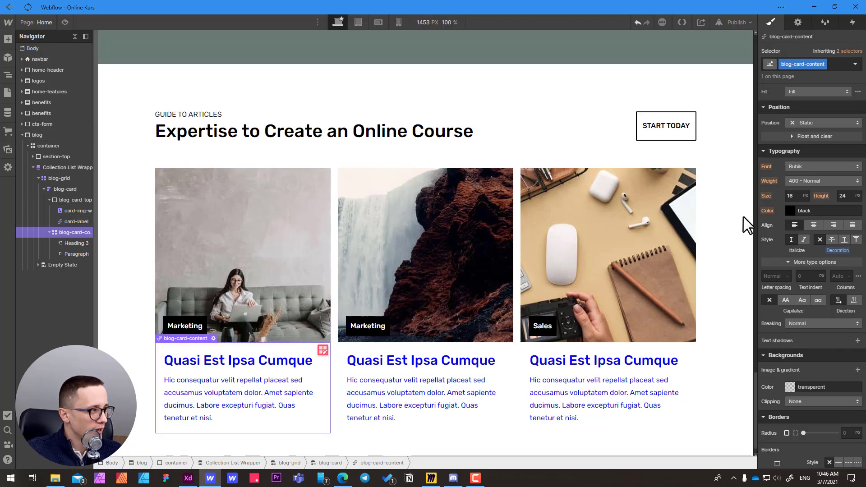
left_click(788, 211)
left_click(763, 281)
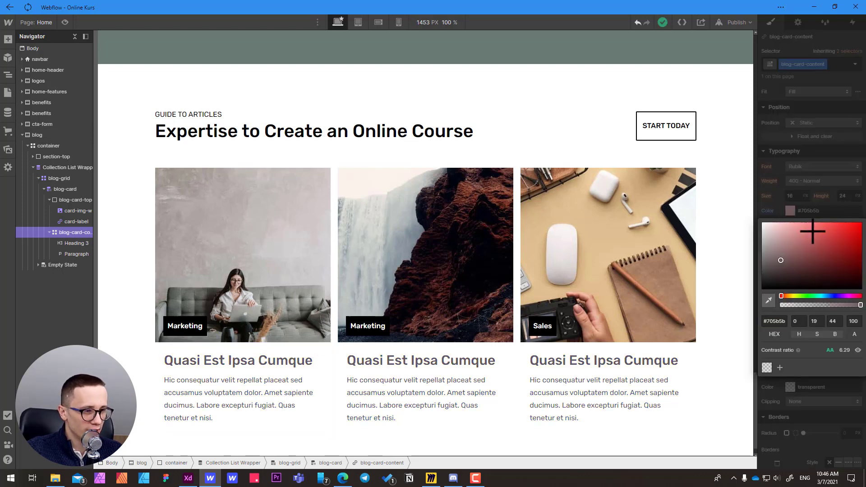
left_click_drag(778, 248, 732, 292)
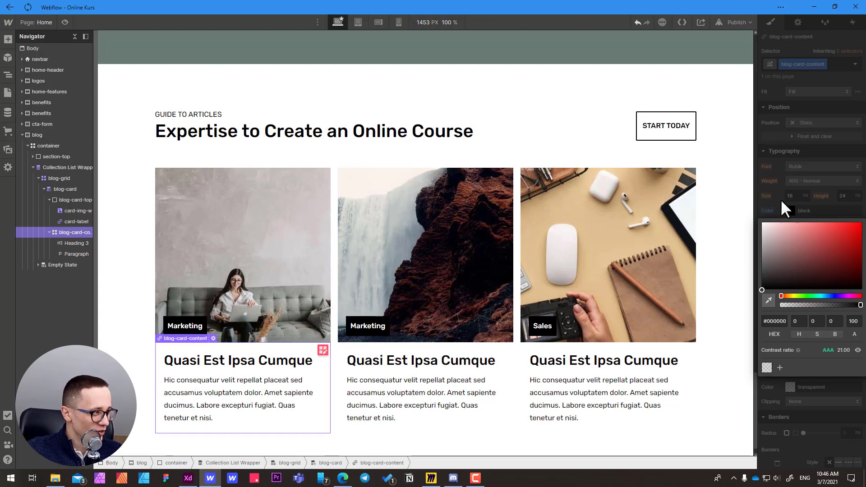
left_click(780, 202)
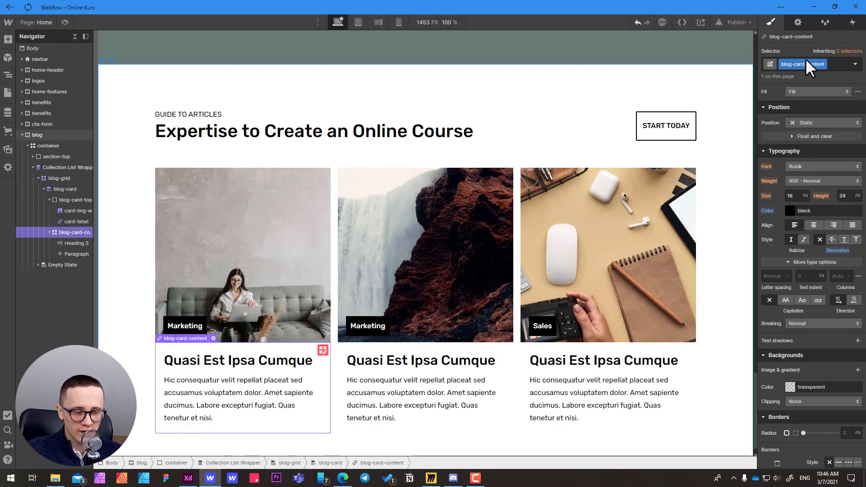
Switch to the Adobe XD mockup, inspect the first card title's text size and line height, and return to Webflow.
key("alt+Tab")
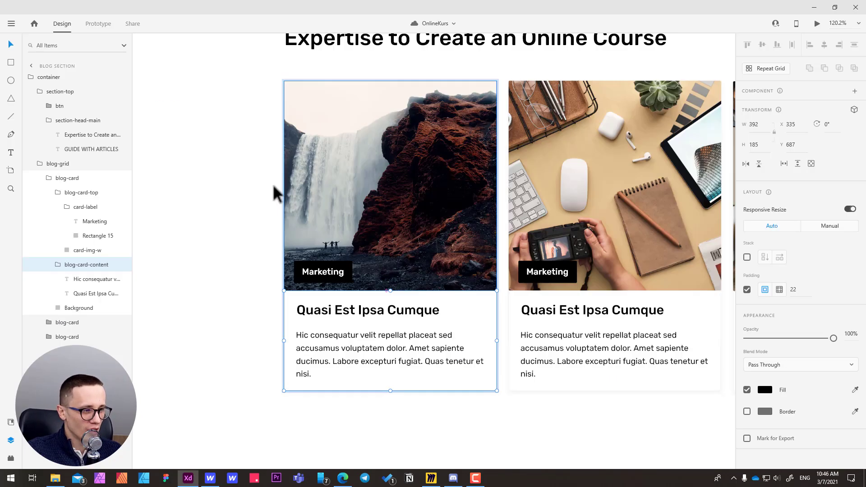
left_click(342, 313)
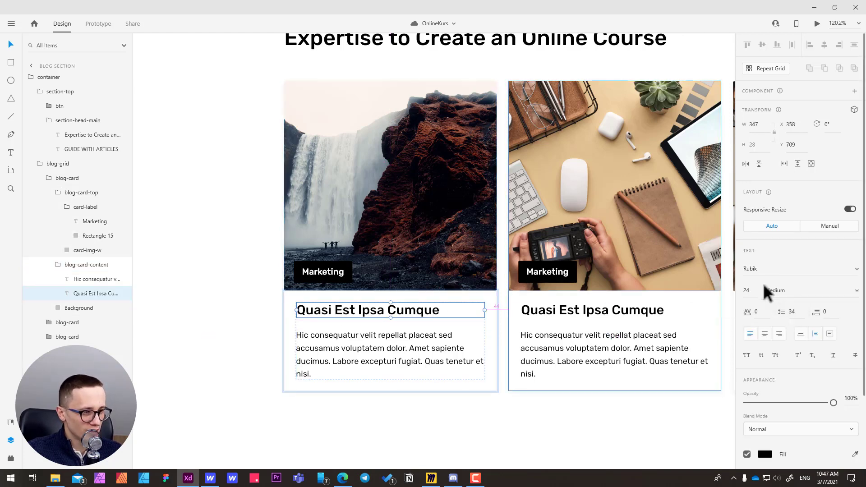
key("alt+Tab")
Assign a new class named "blog-card-title" to the first card's H3 heading.
left_click(218, 366)
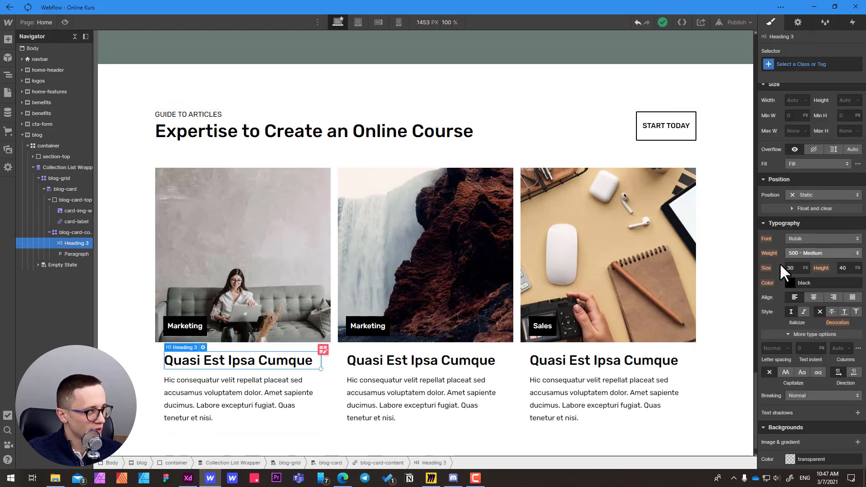
left_click(792, 64)
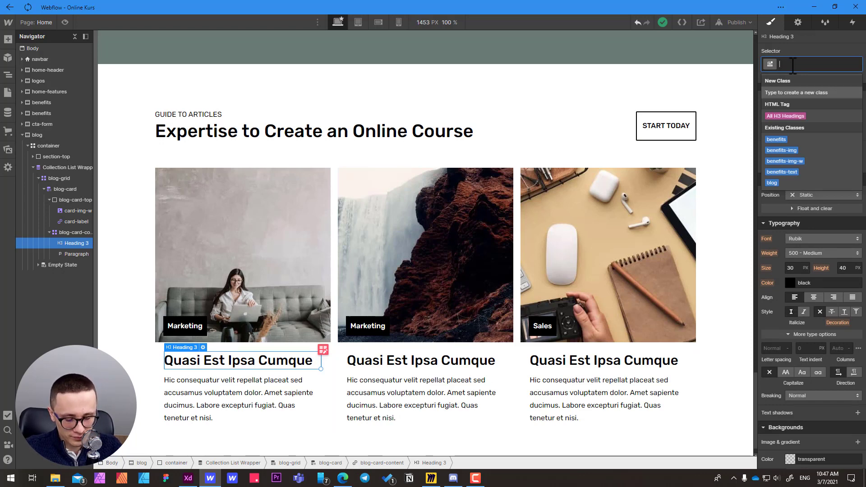
type("blog-card")
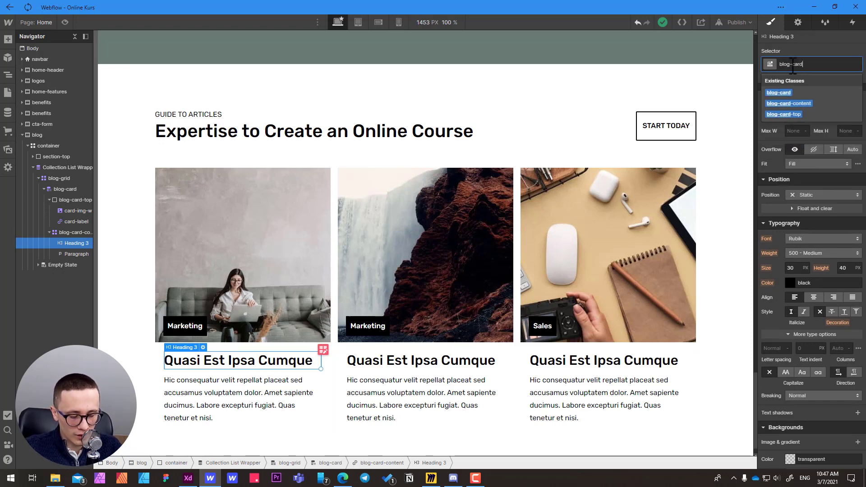
type("-title")
key("Return")
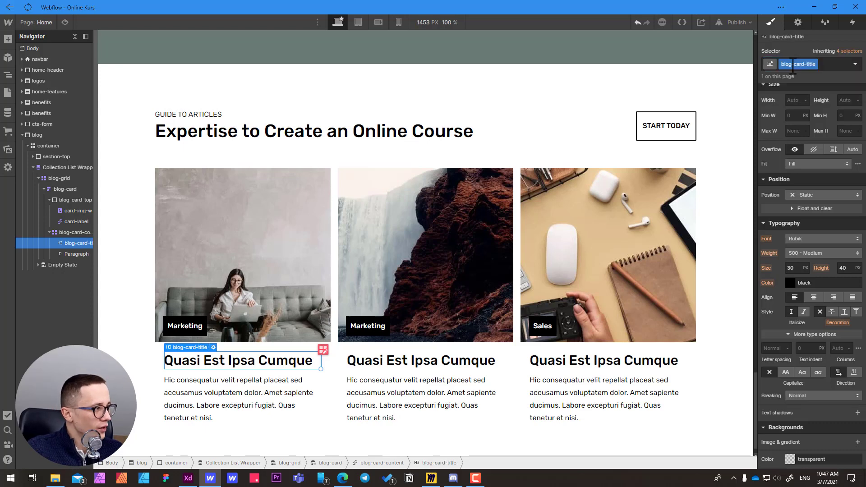
Set blog-card-title's font size to 24 px and its line height to 34 px.
left_click(789, 269)
type("24")
key("Tab")
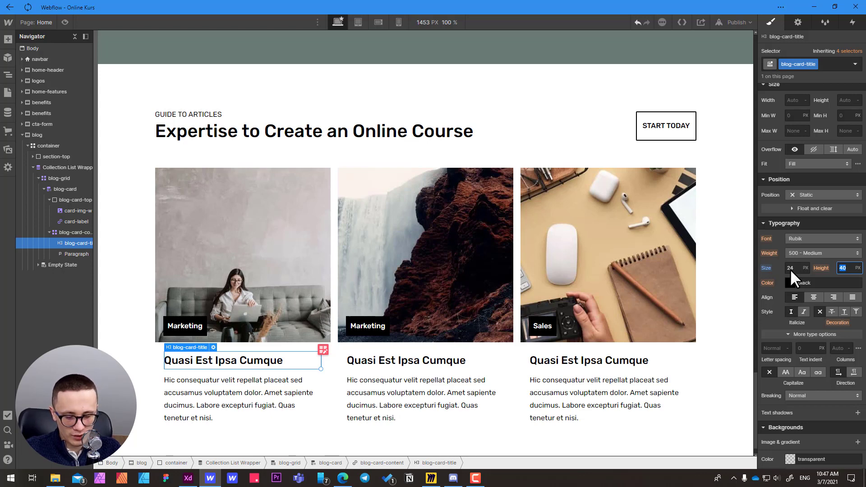
type("34")
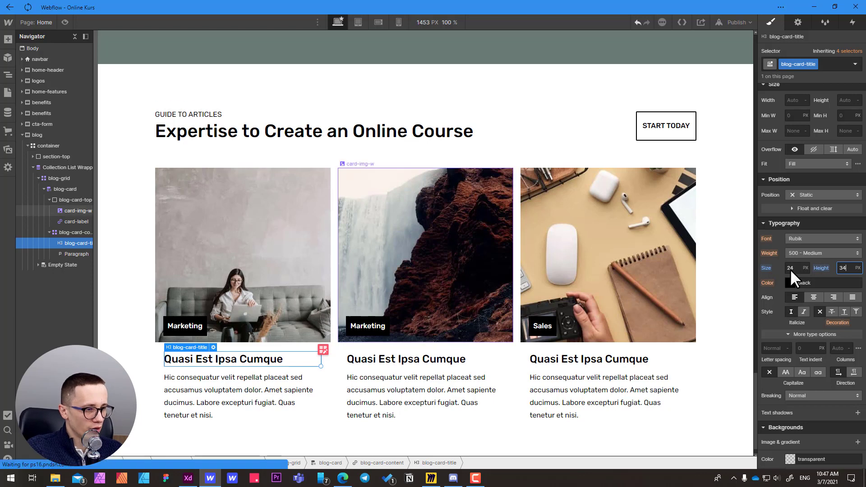
left_click(245, 395)
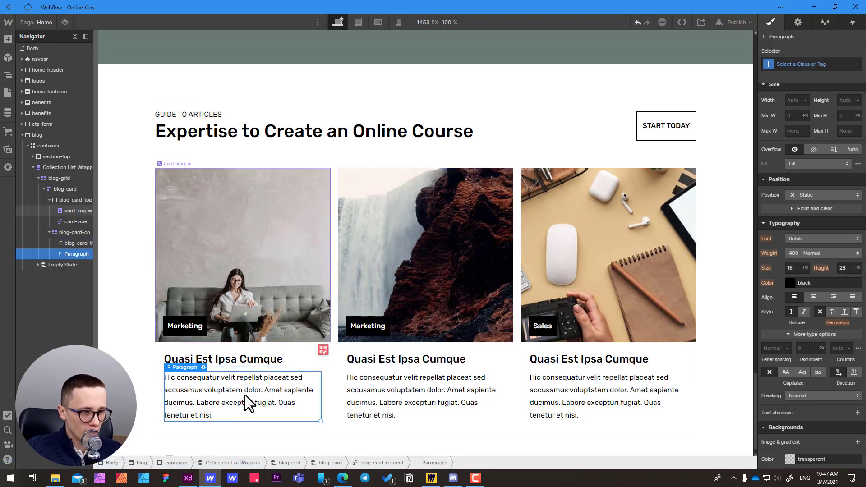
left_click(330, 363)
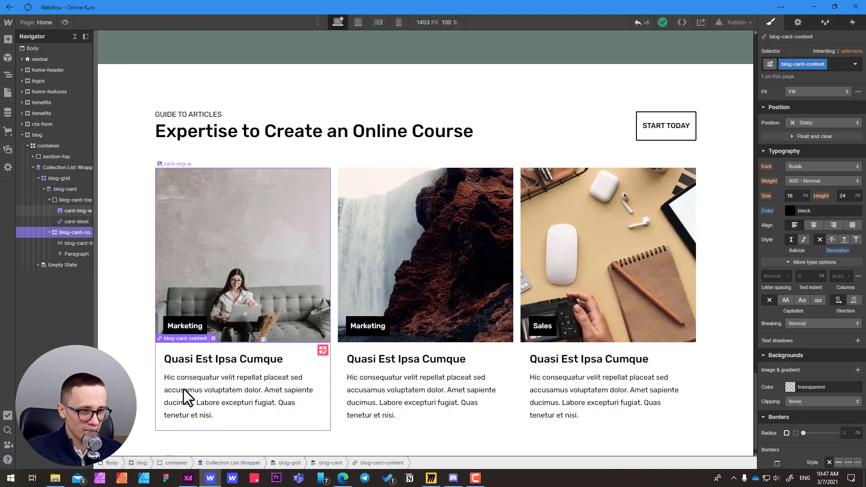
left_click(49, 232)
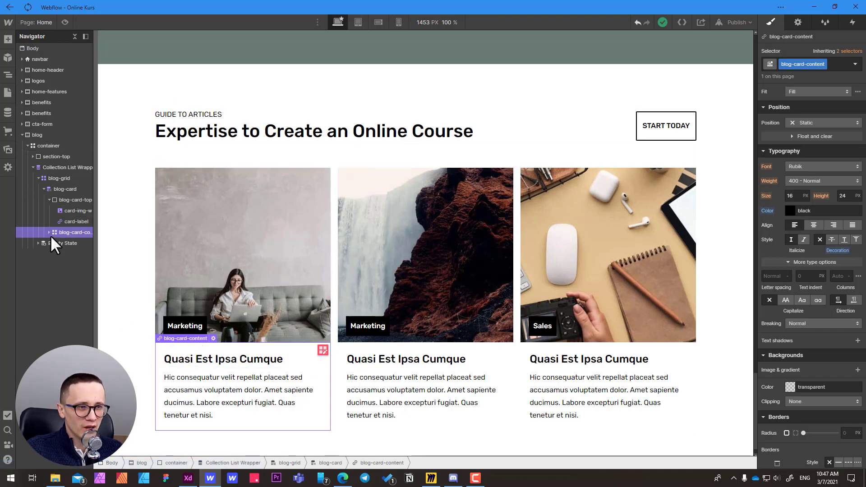
left_click(348, 361)
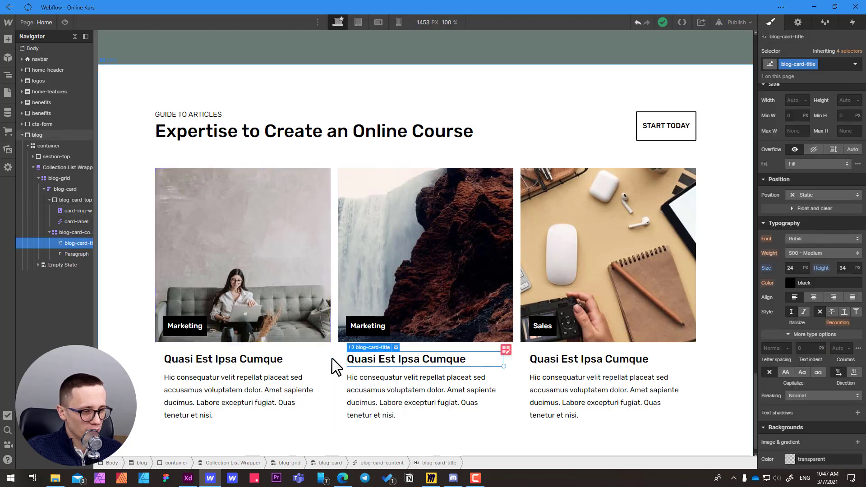
left_click(327, 366)
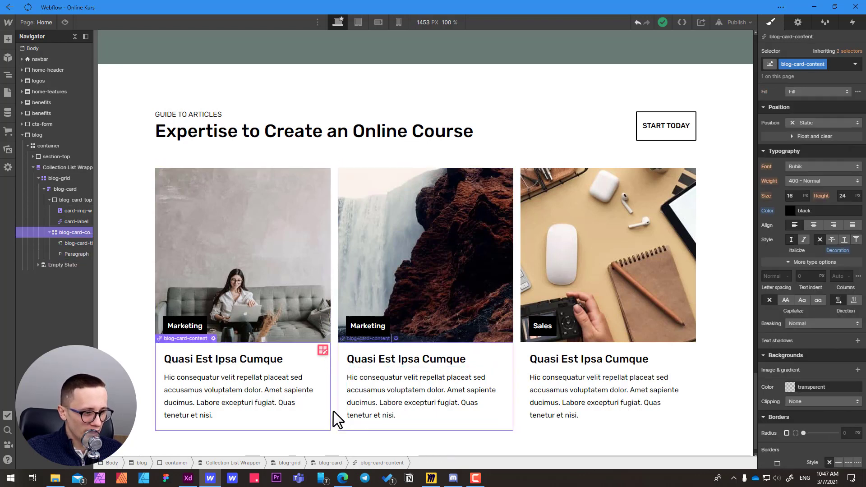
Select blog-card, switch to the Adobe XD mockup, inspect the first card background's border color, and return to Webflow.
left_click(331, 463)
key("alt+Tab")
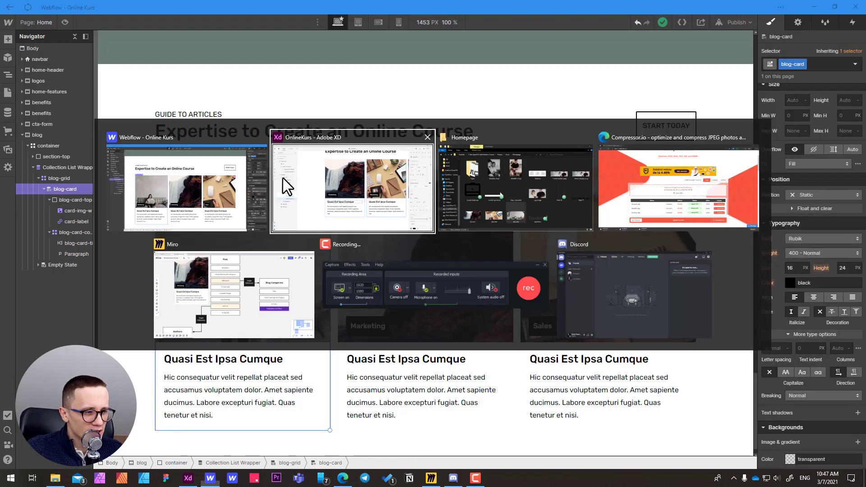
left_click(229, 388)
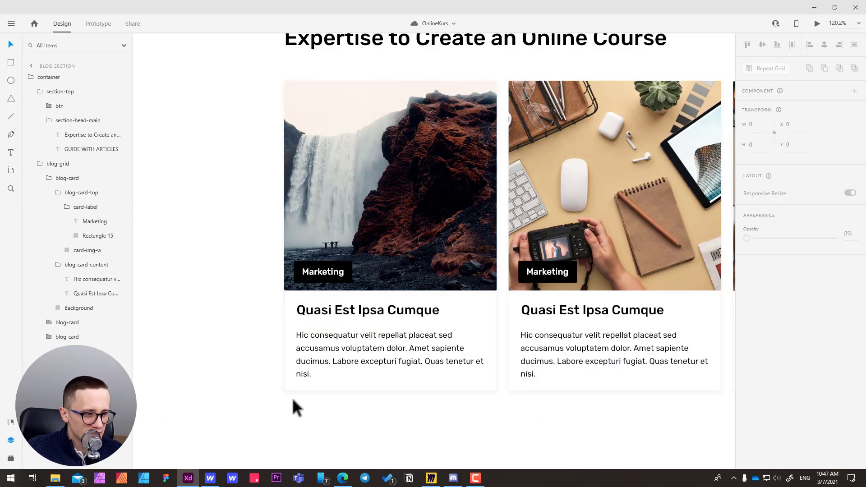
scroll(292, 399, "up", 10, "ctrl")
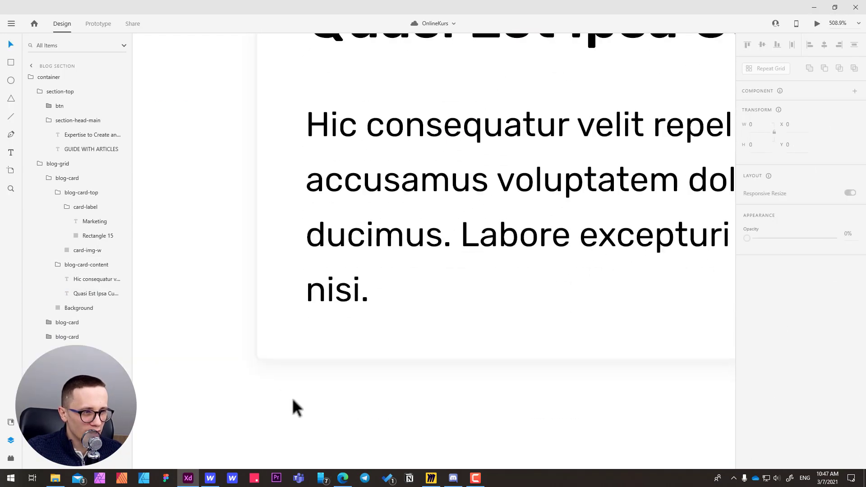
left_click(285, 271)
scroll(316, 244, "down", 15, "ctrl")
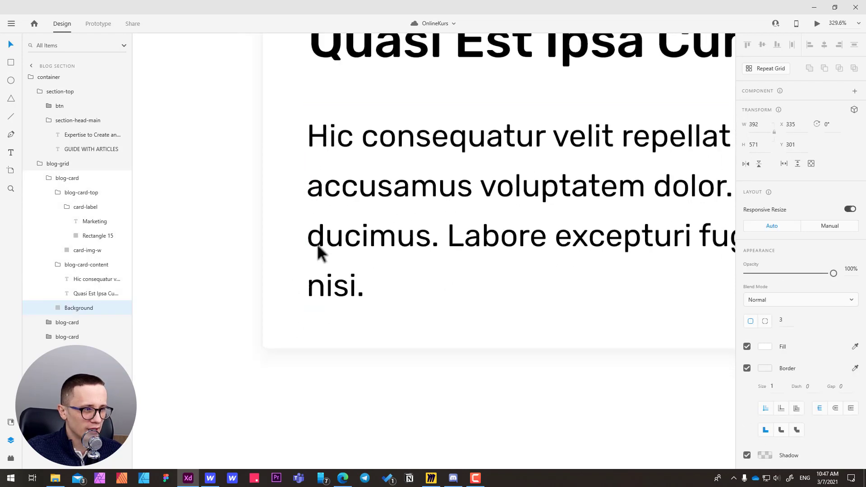
scroll(318, 246, "up", 4, "ctrl")
scroll(320, 252, "up", 5)
scroll(320, 252, "right", 2)
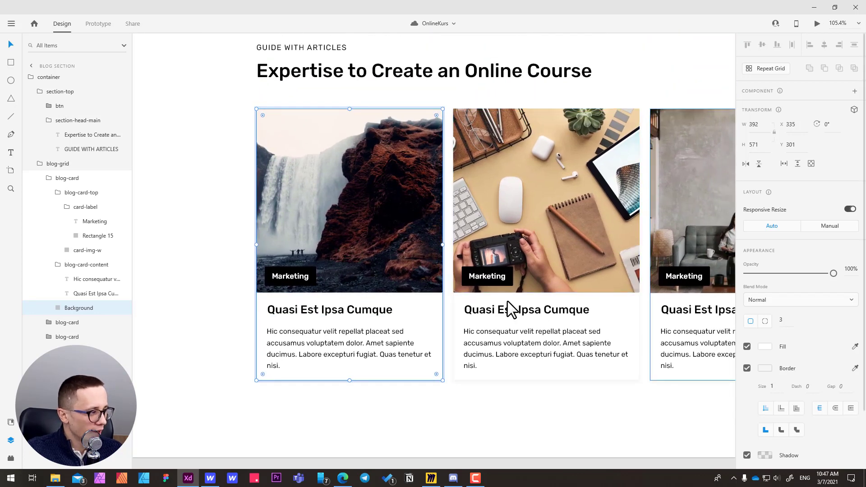
left_click(765, 369)
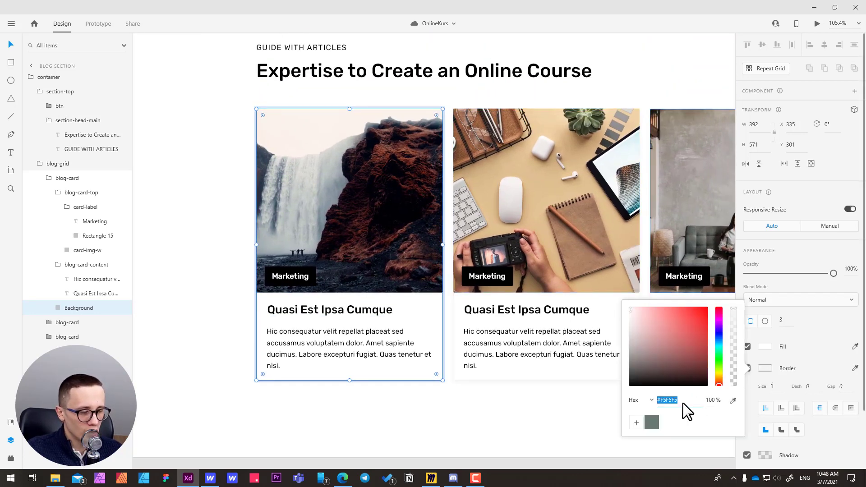
key("alt+Tab")
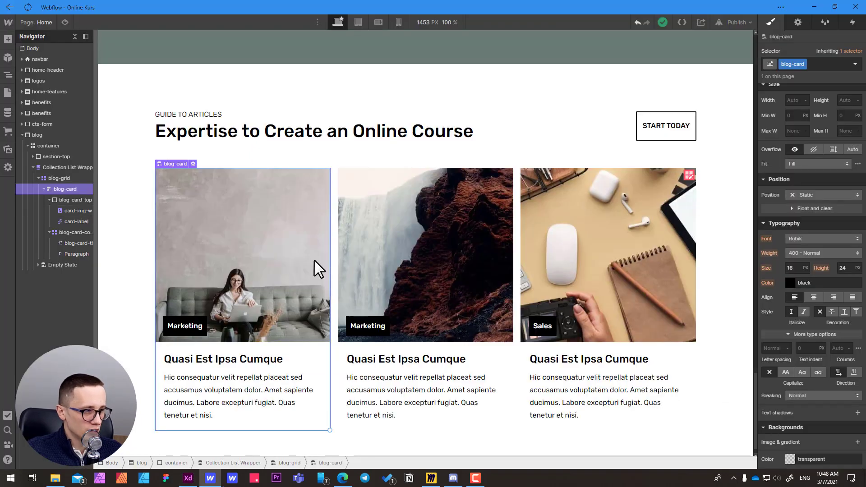
Give blog-card a solid border 1 px wide in the color #F5F5F5.
scroll(799, 253, "down", 5)
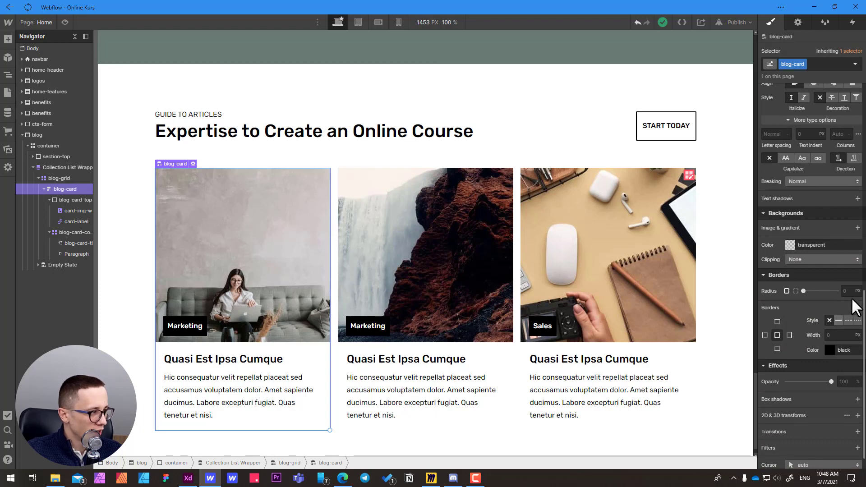
left_click(840, 351)
type("#F5F5F5")
key("Return")
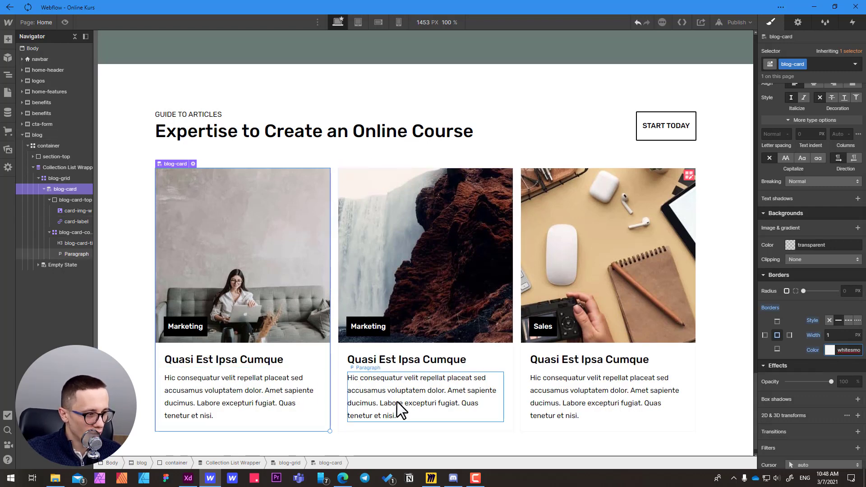
Check the card's corner radius in the Adobe XD mockup, then return to Webflow and set blog-card's border radius to 5 px.
key("alt+Tab")
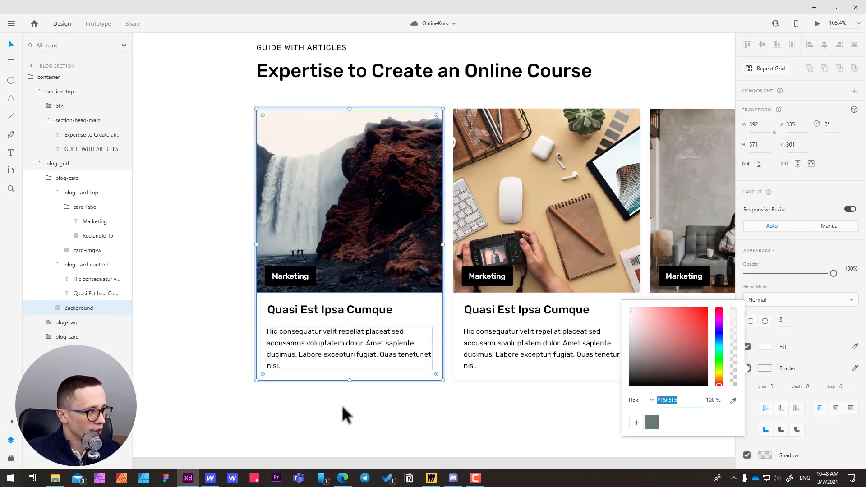
left_click(786, 320)
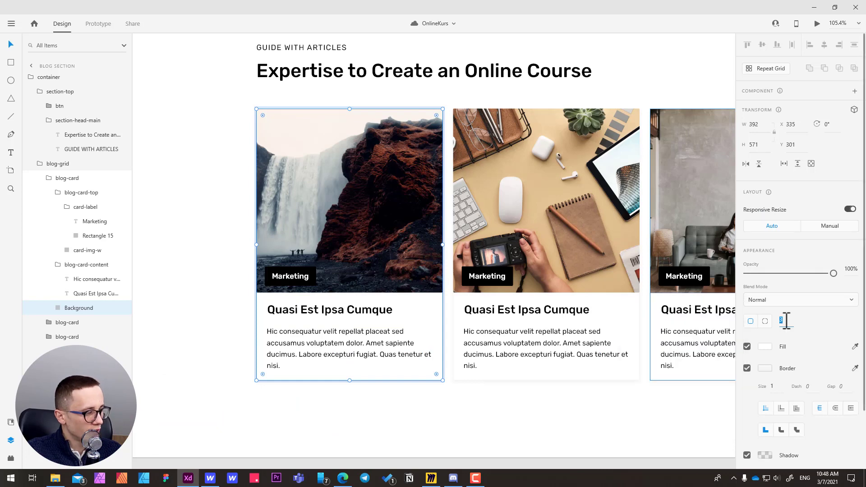
left_click(785, 320)
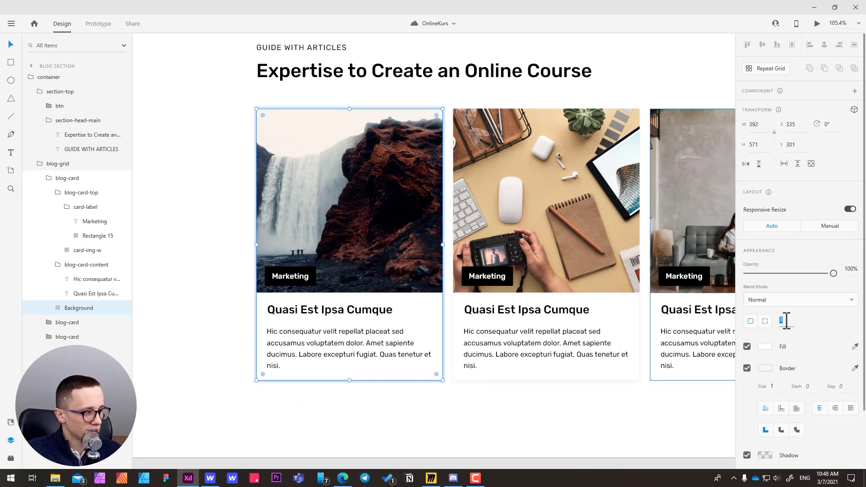
key("alt+Tab")
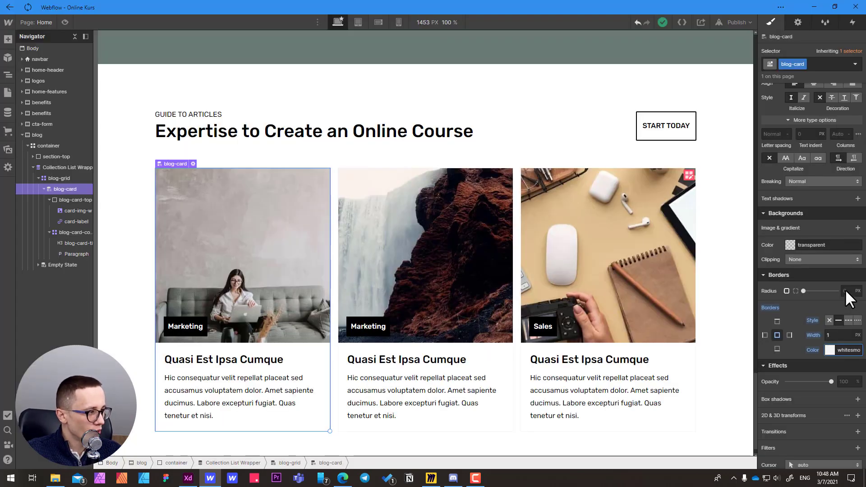
left_click(844, 290)
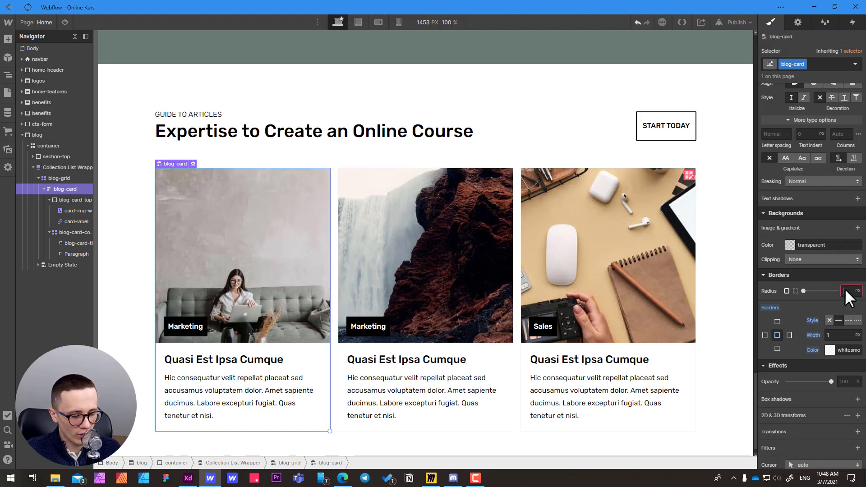
type("5")
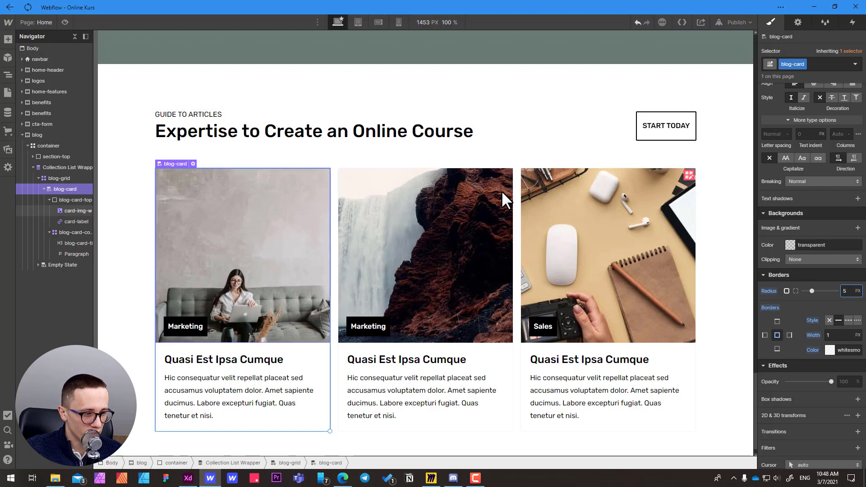
left_click(117, 262)
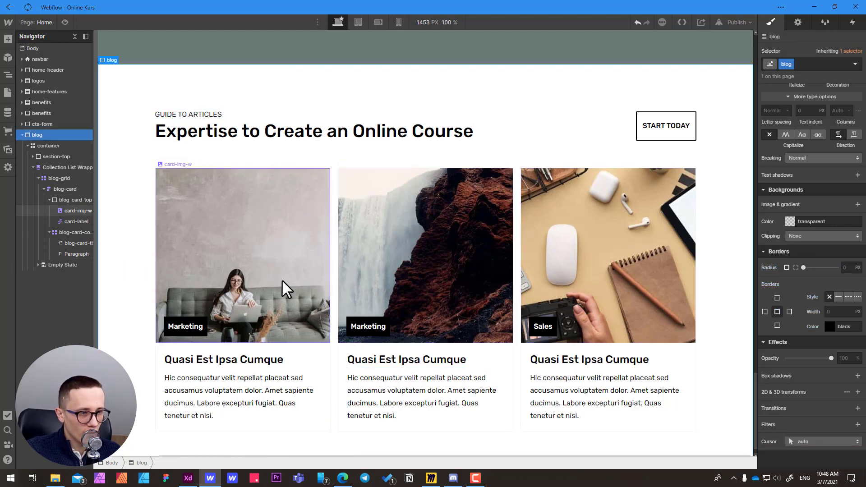
left_click(311, 356)
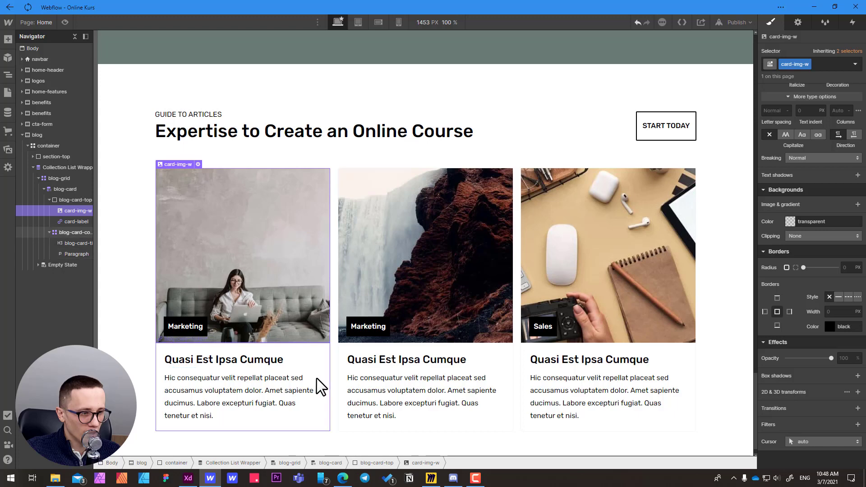
Set blog-card's overflow to hidden so the thumbnail is clipped to the card's rounded corners.
left_click(66, 188)
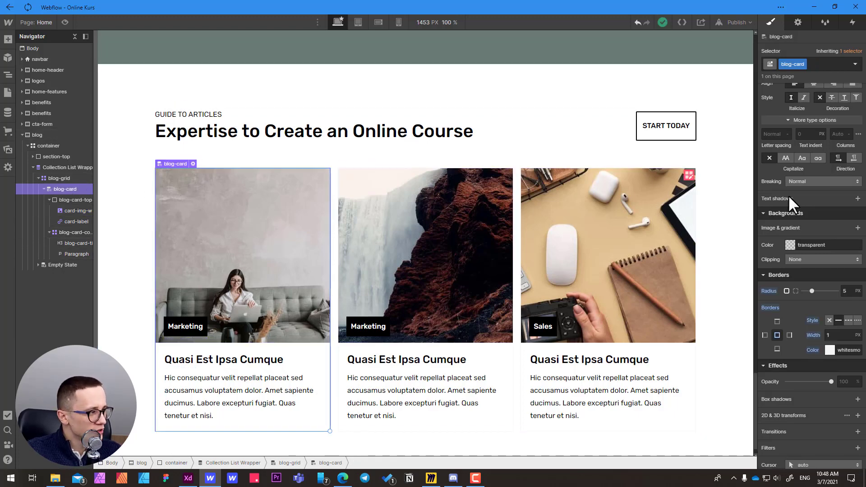
scroll(788, 196, "up", 1)
scroll(788, 196, "up", 5)
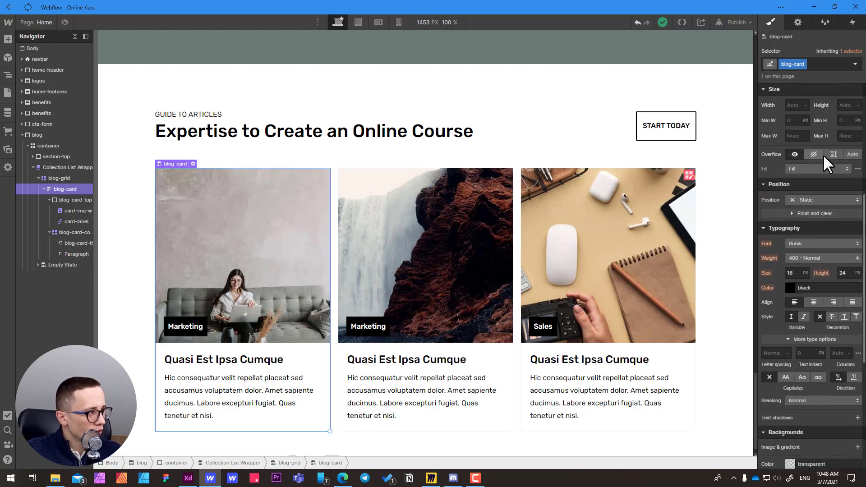
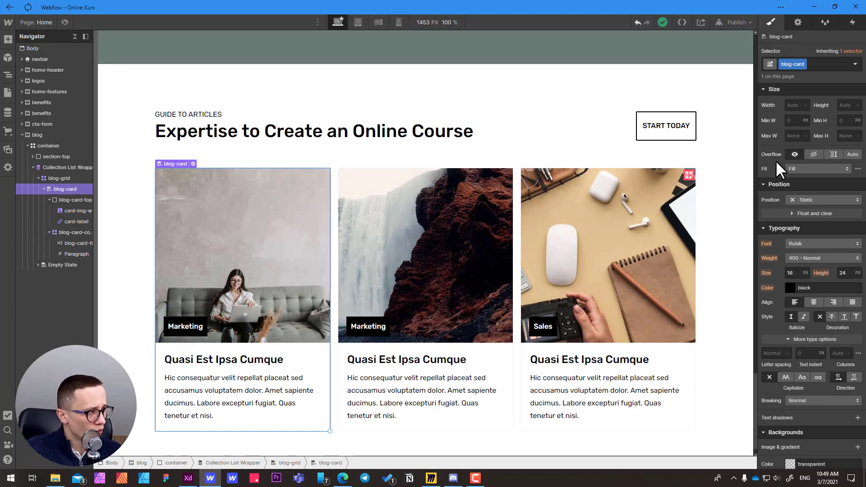
left_click(809, 151)
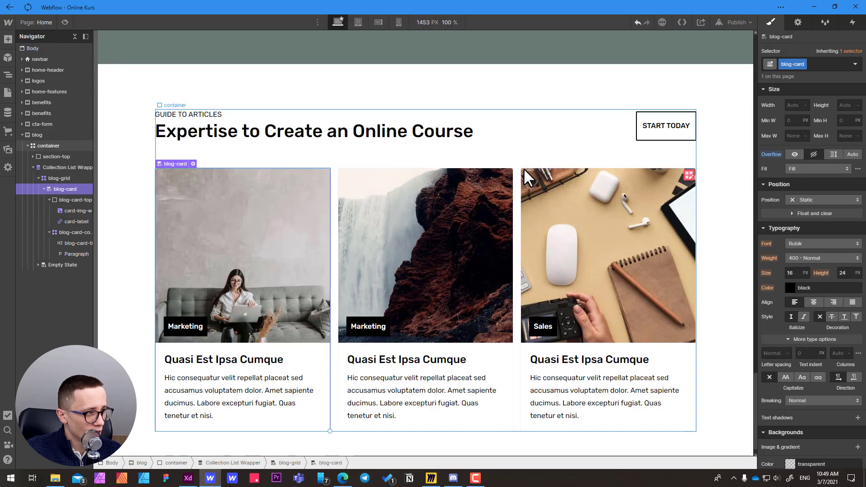
left_click(524, 145)
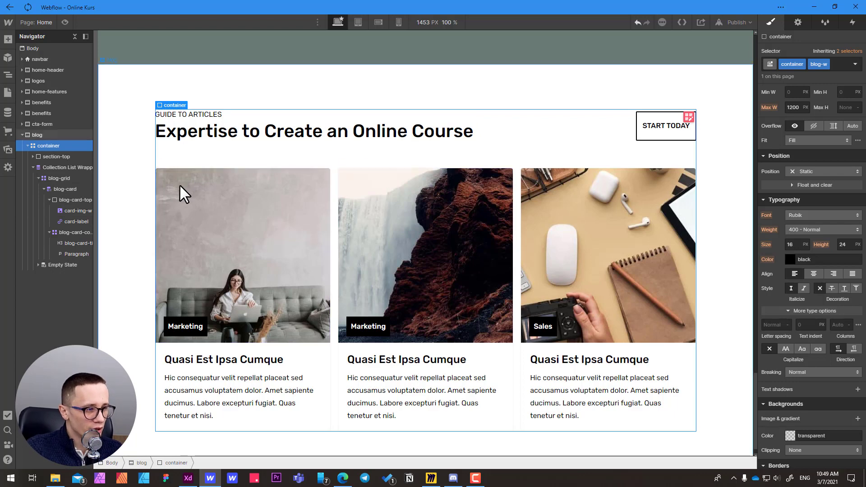
Add an outside box shadow to blog-card with a 180° angle and 5 px distance, checking the shadow color in the Adobe XD mockup.
left_click(323, 355)
left_click(331, 462)
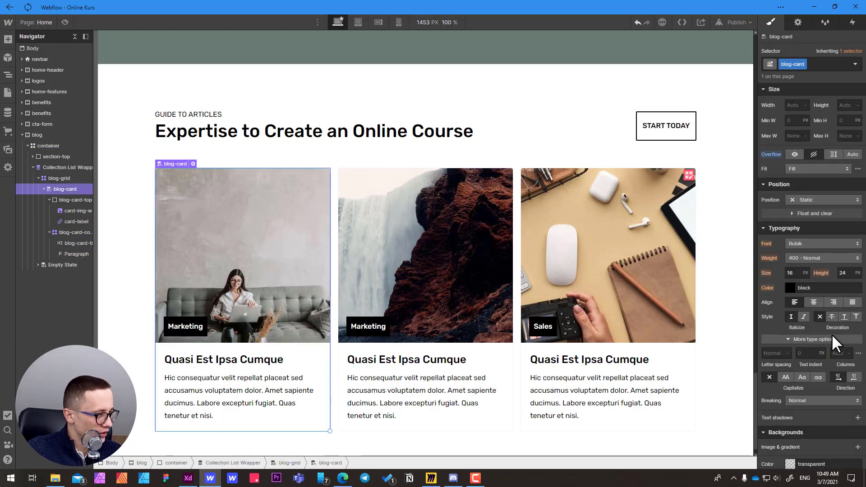
scroll(832, 334, "down", 5)
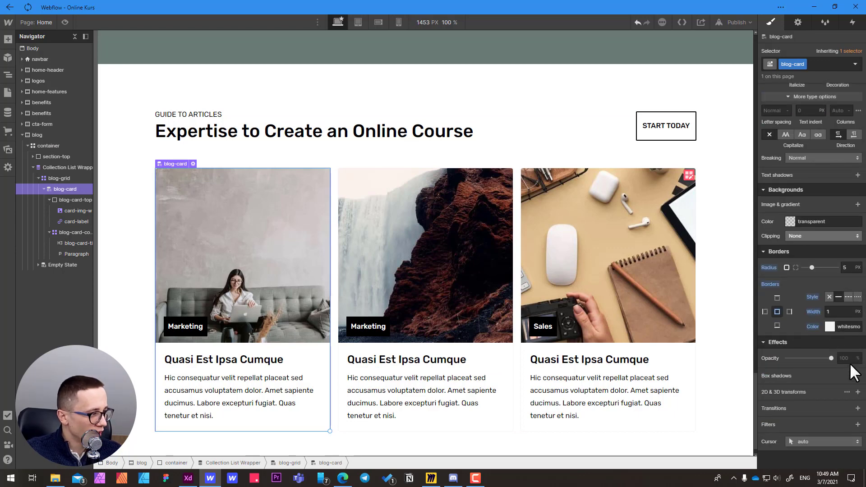
left_click(858, 375)
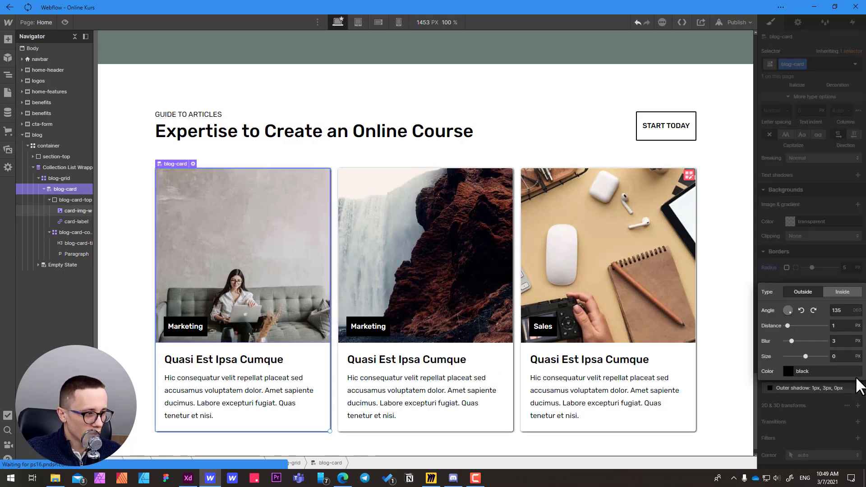
key("alt+Tab")
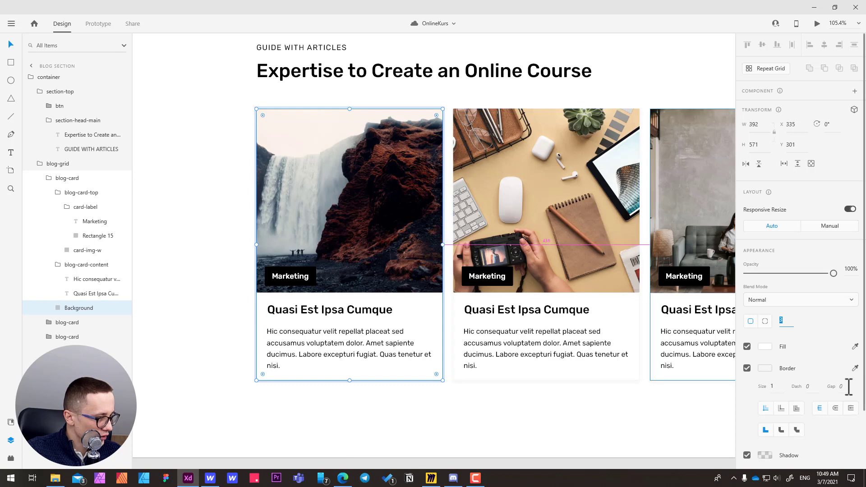
left_click(764, 455)
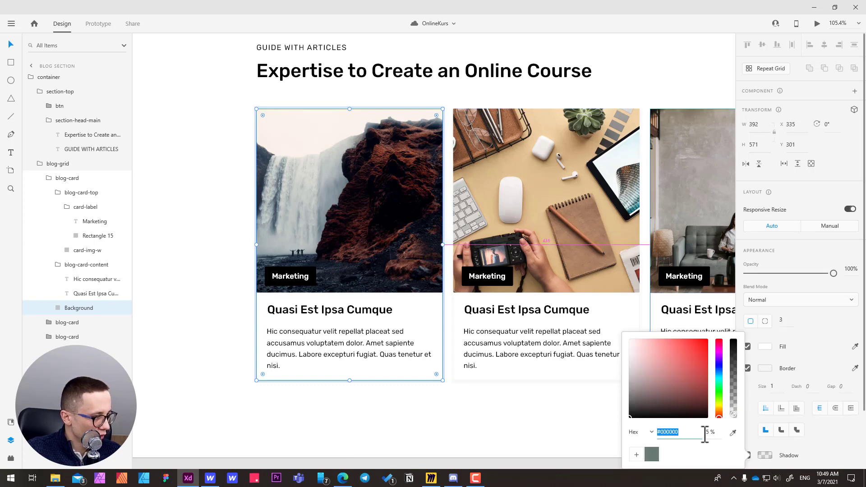
key("alt+Tab")
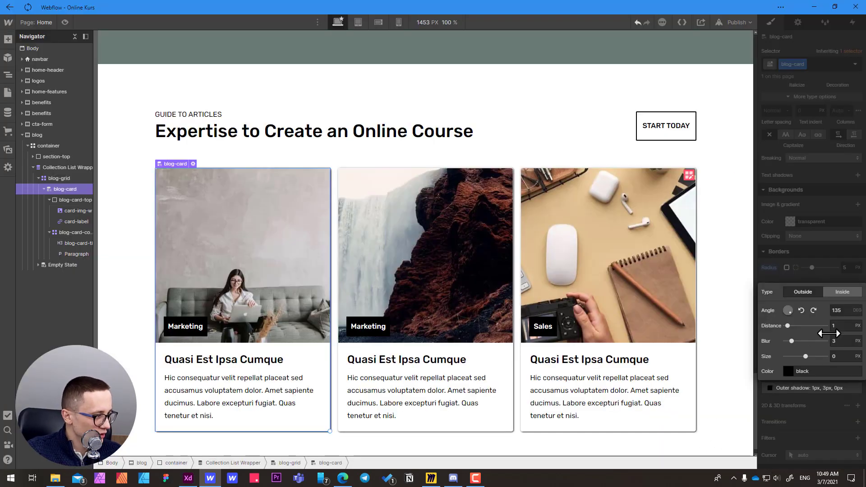
left_click(787, 313)
left_click_drag(835, 326, 841, 328)
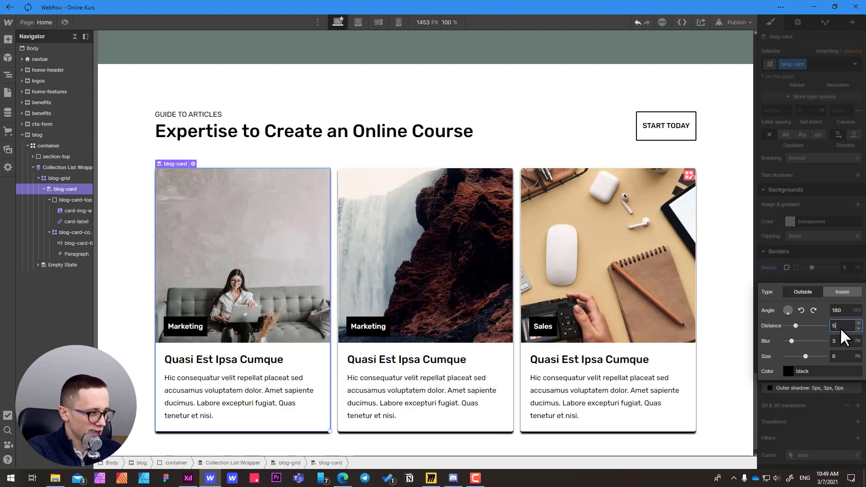
Set the blog-card shadow's color to a dark teal, #253f47, with its opacity lowered to about 10%.
left_click(787, 371)
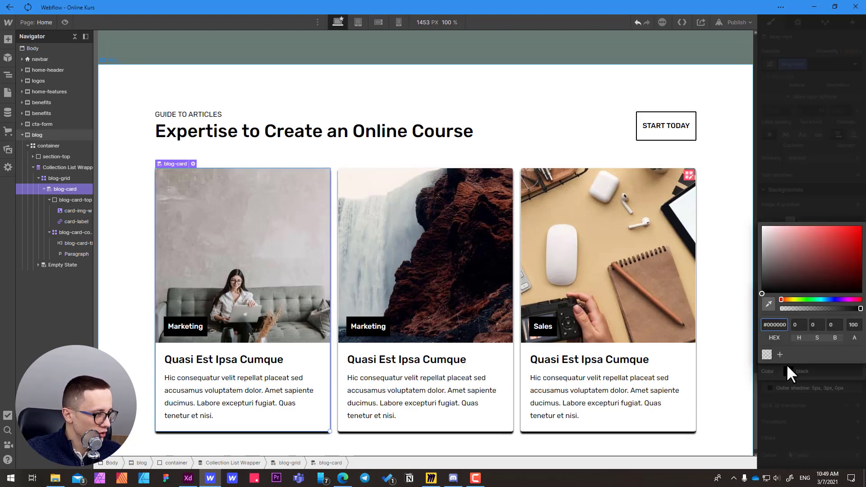
left_click(815, 299)
left_click_drag(813, 301, 822, 304)
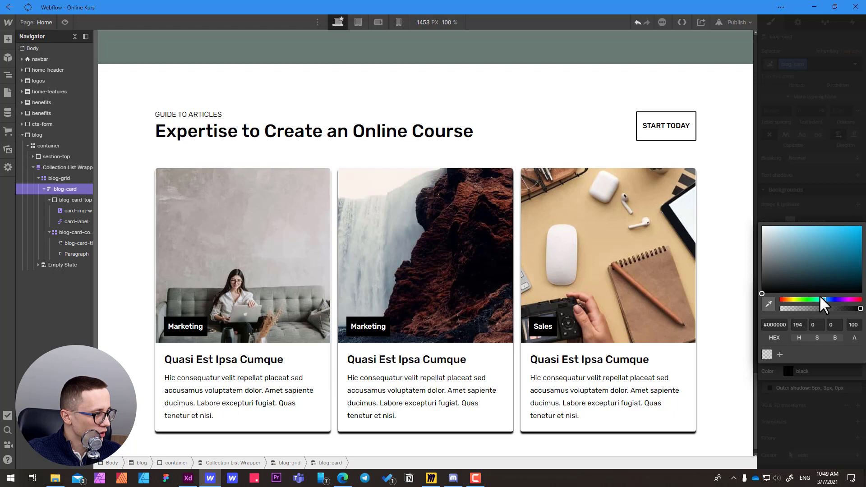
left_click(805, 272)
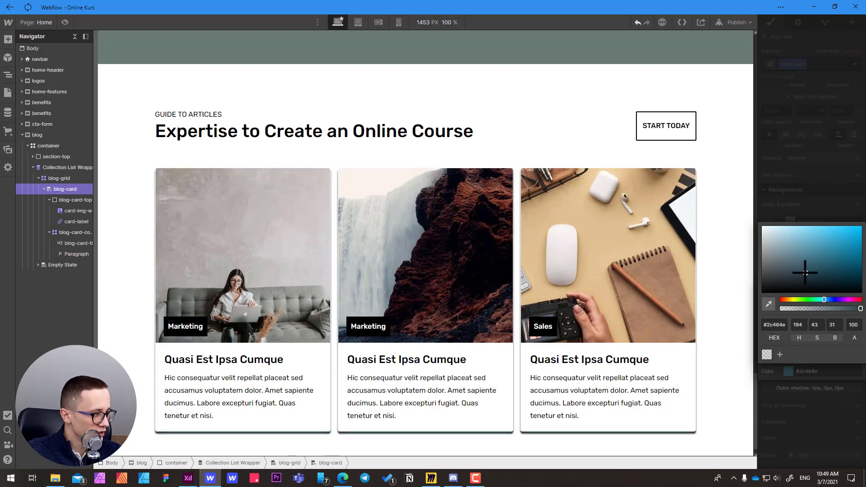
left_click(806, 271)
left_click_drag(805, 272, 810, 275)
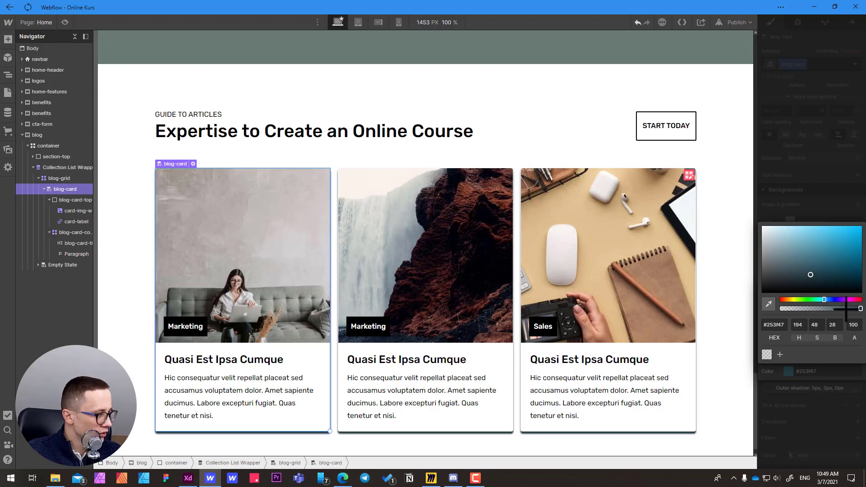
left_click_drag(845, 308, 788, 309)
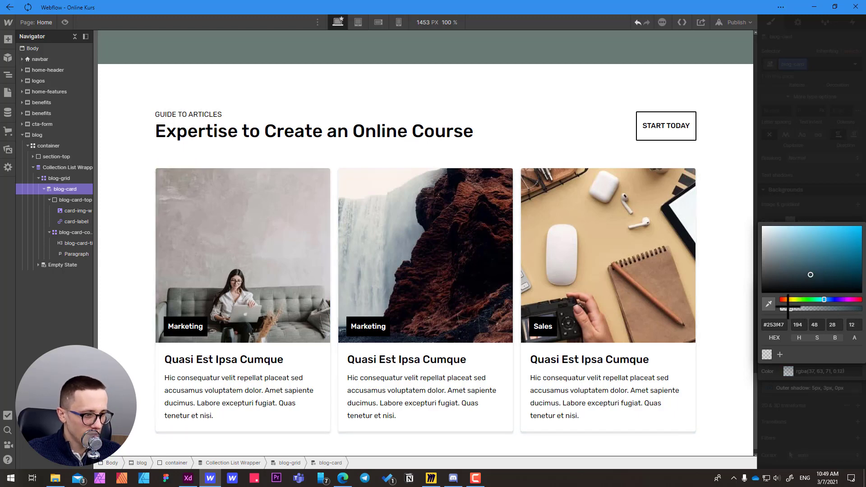
left_click(813, 212)
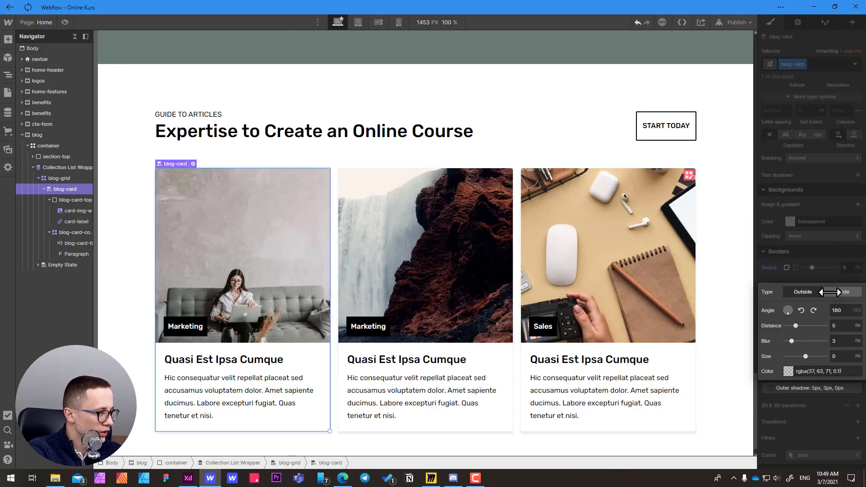
Set the blog-card shadow's blur to 10 px and size to -5 px, and preview the cards.
left_click_drag(839, 339, 839, 356)
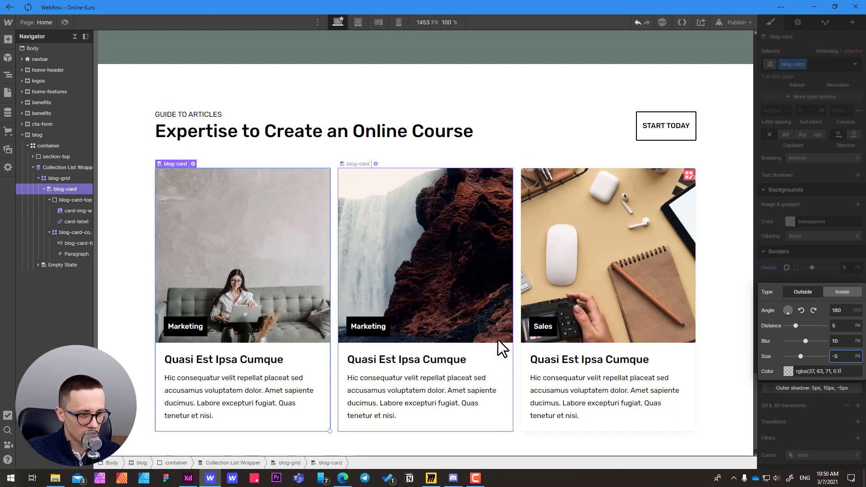
left_click(125, 364)
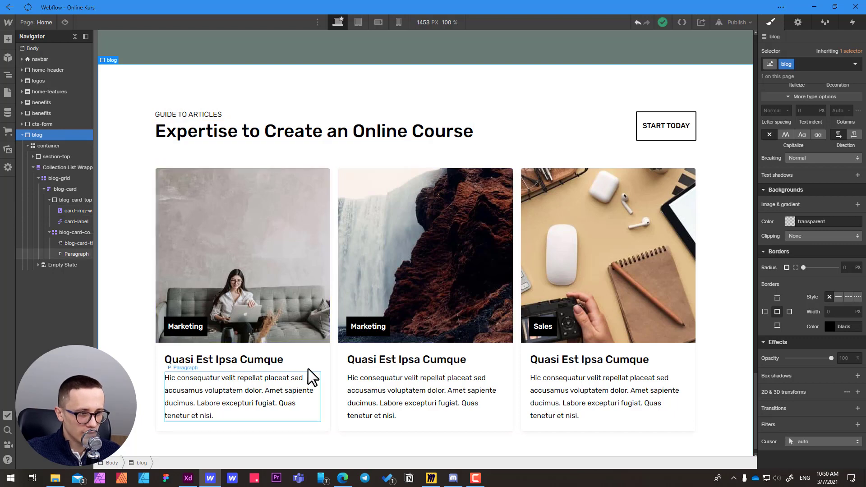
left_click(323, 354)
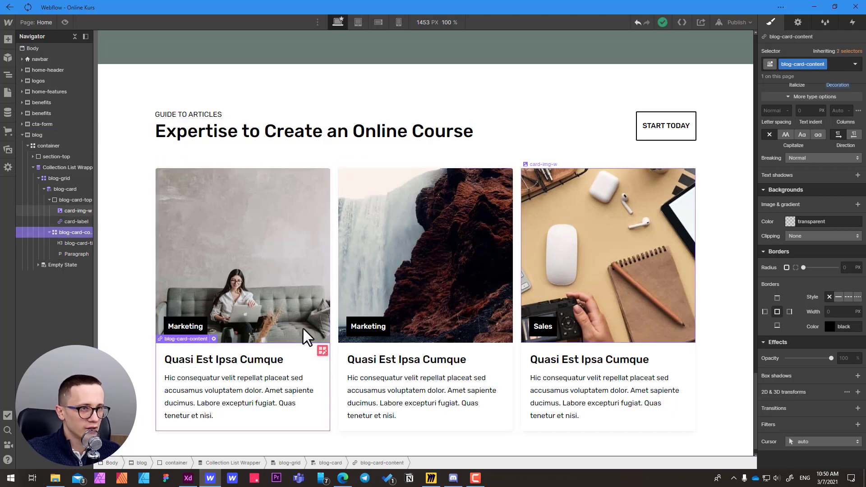
left_click(65, 23)
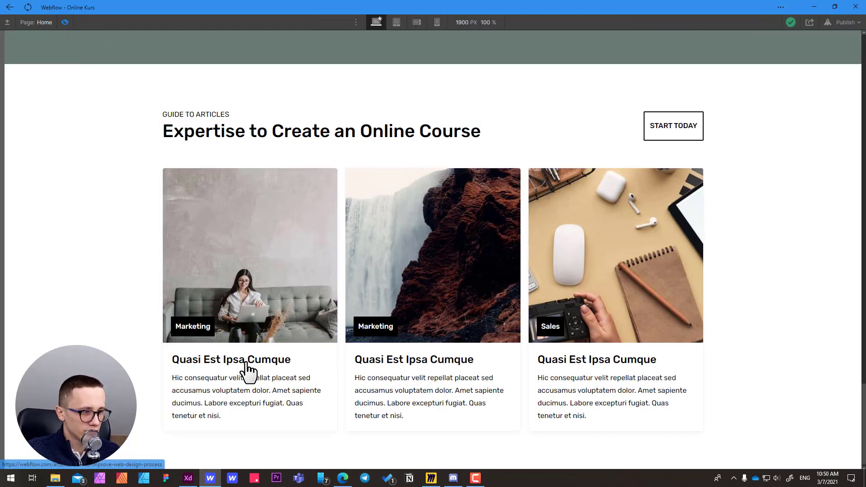
left_click(64, 25)
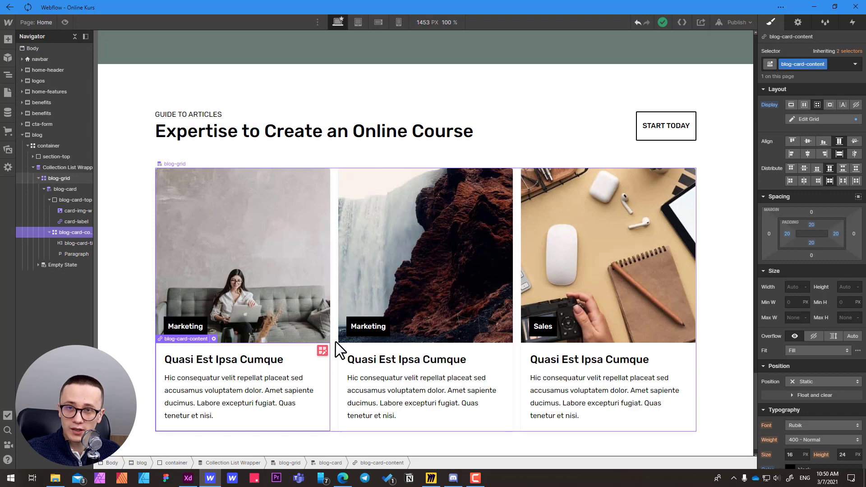
left_click(388, 443)
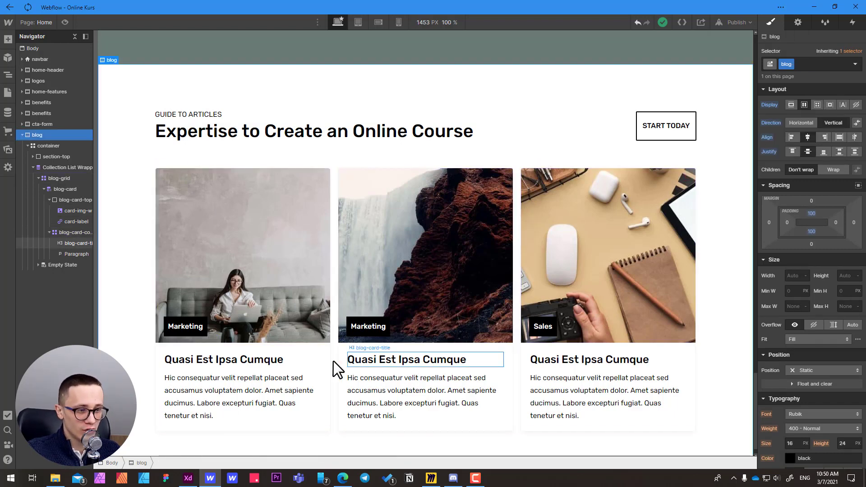
Bind the blog-card title heading's text to the Article Title field of the Posts collection.
left_click(198, 363)
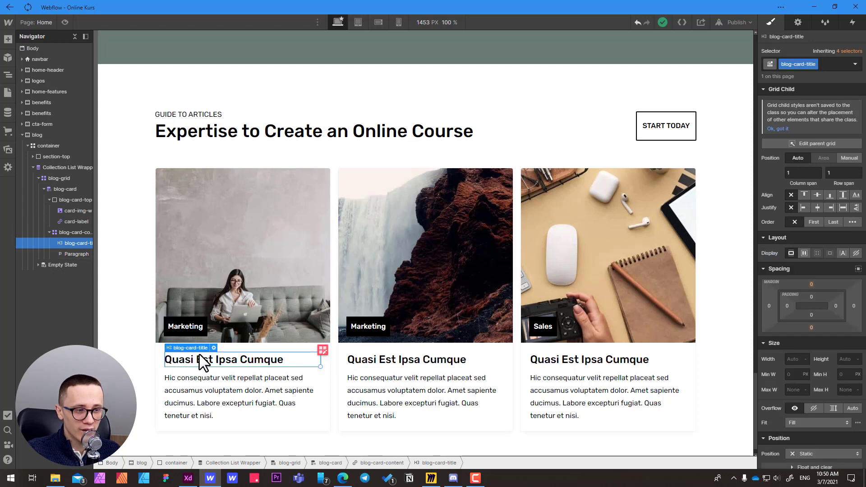
left_click(181, 393)
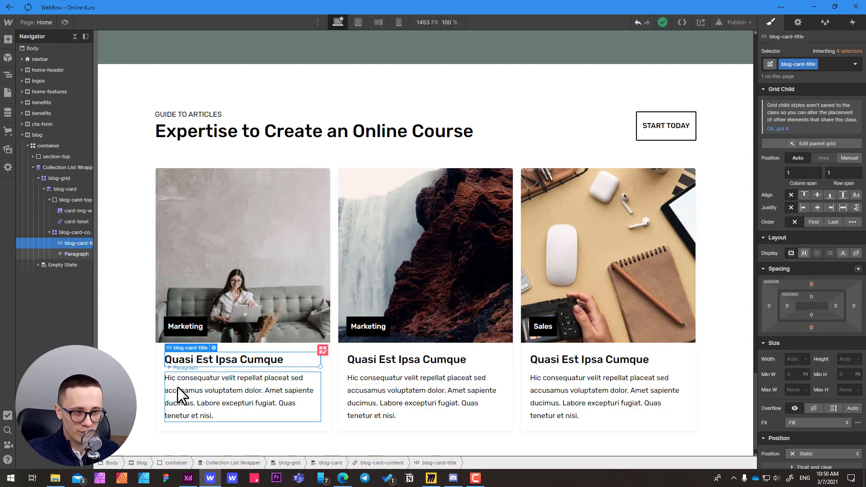
left_click(227, 362)
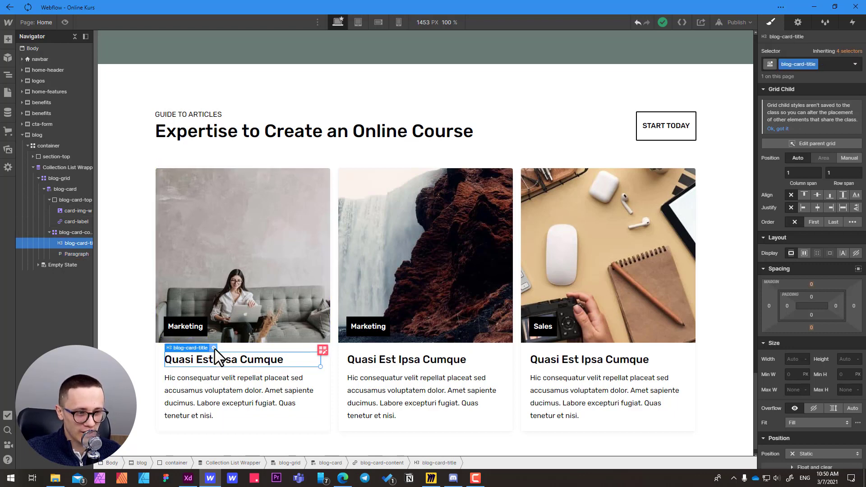
left_click(215, 347)
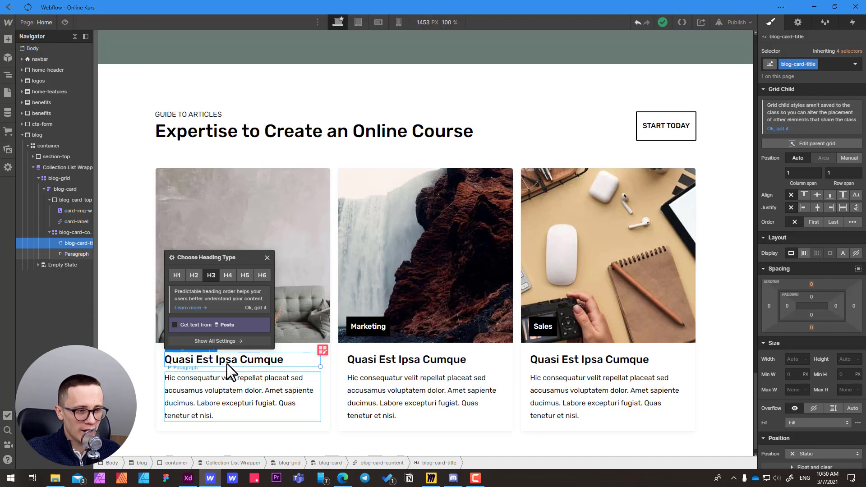
key("Escape")
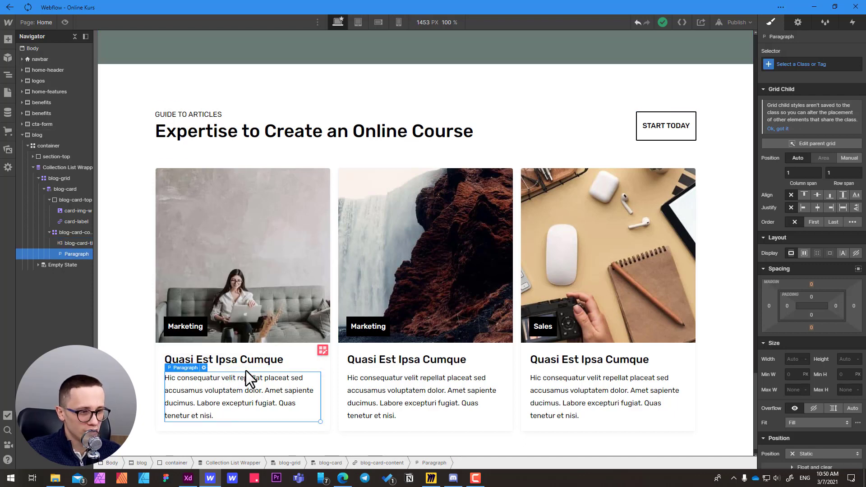
left_click(797, 23)
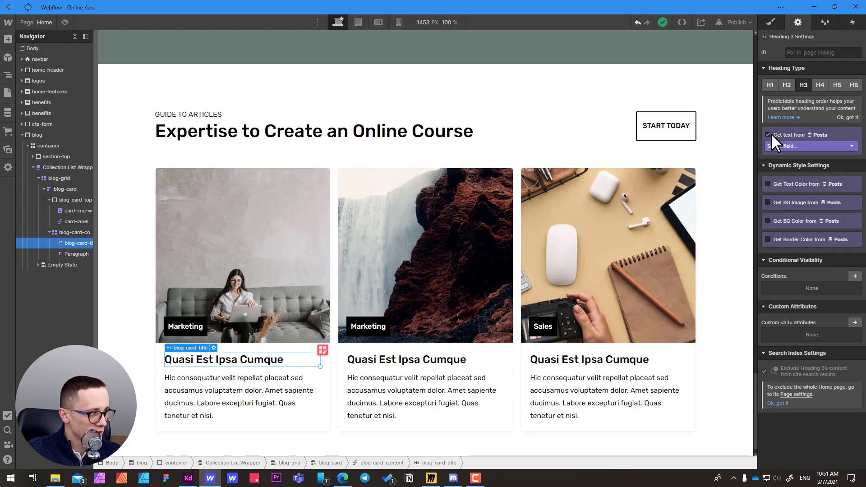
left_click(789, 145)
left_click(782, 165)
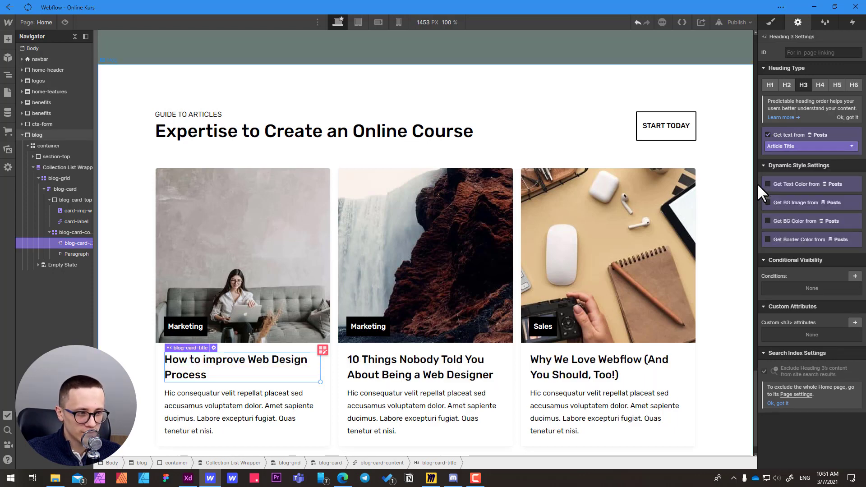
Bind the blog card paragraph's text to the Article Snippet field of the Posts collection.
left_click(212, 408)
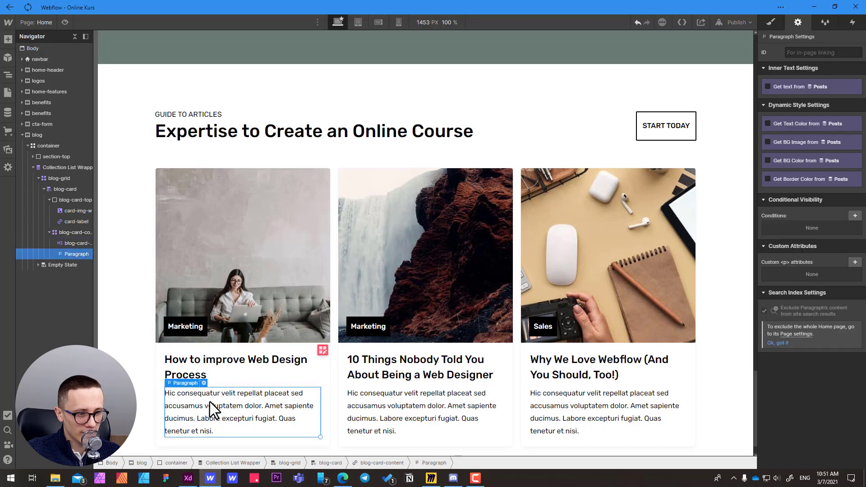
left_click(784, 87)
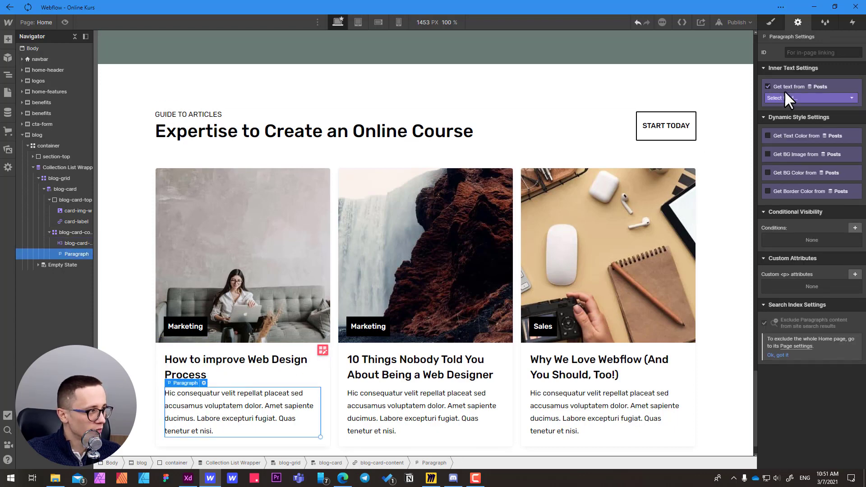
left_click(785, 97)
left_click(783, 127)
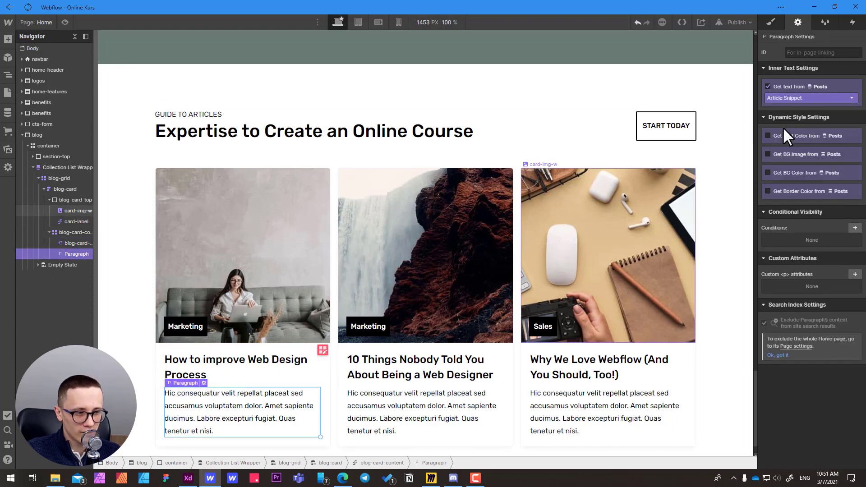
left_click(320, 435)
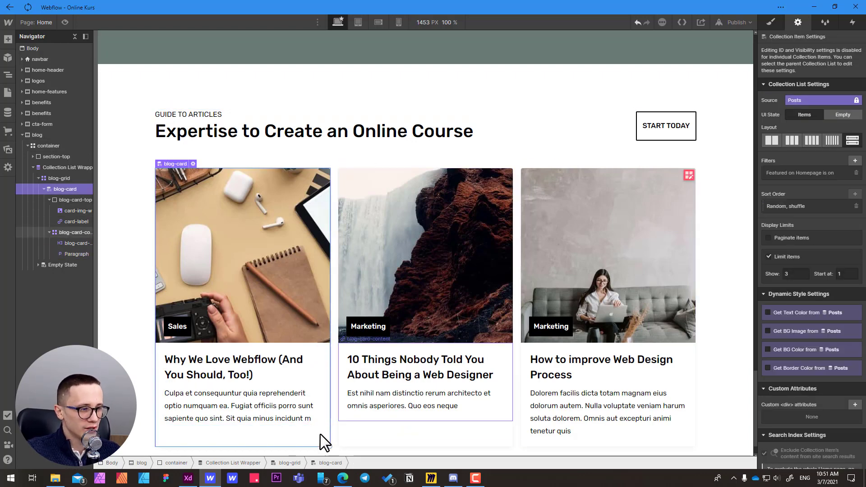
left_click(125, 288)
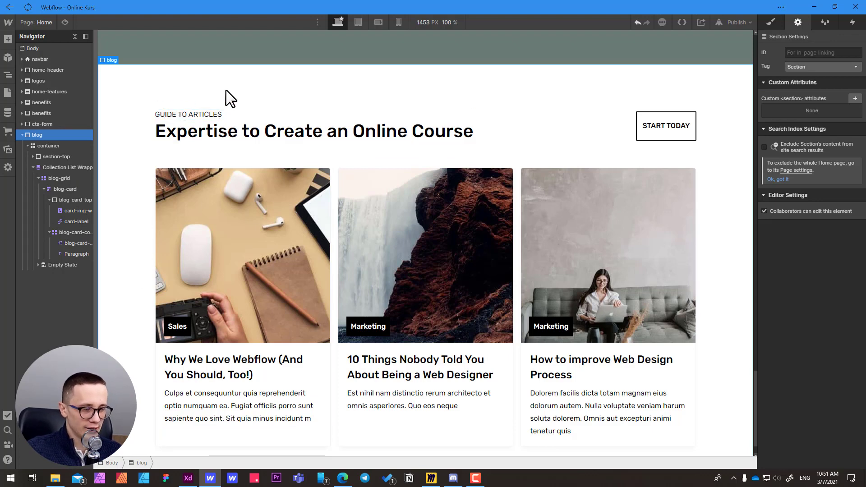
Turn off Featured on Homepage for the post "How to improve Web Design Process", save it and return to the page.
left_click(6, 113)
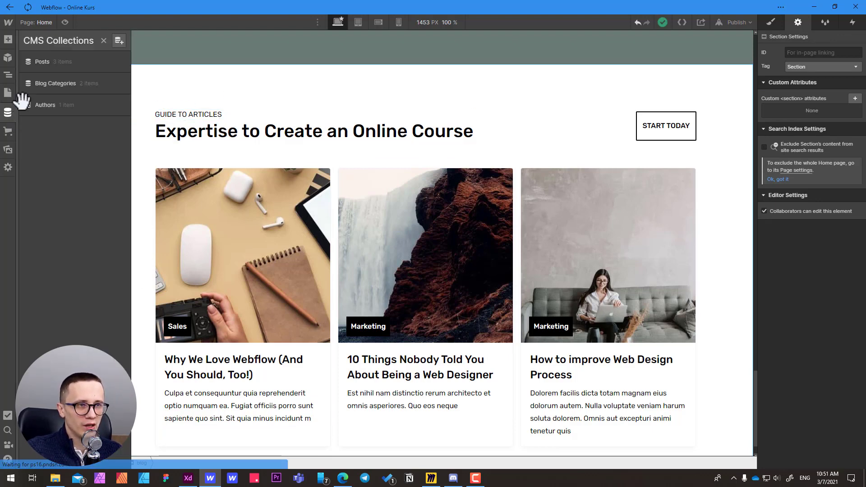
left_click(71, 63)
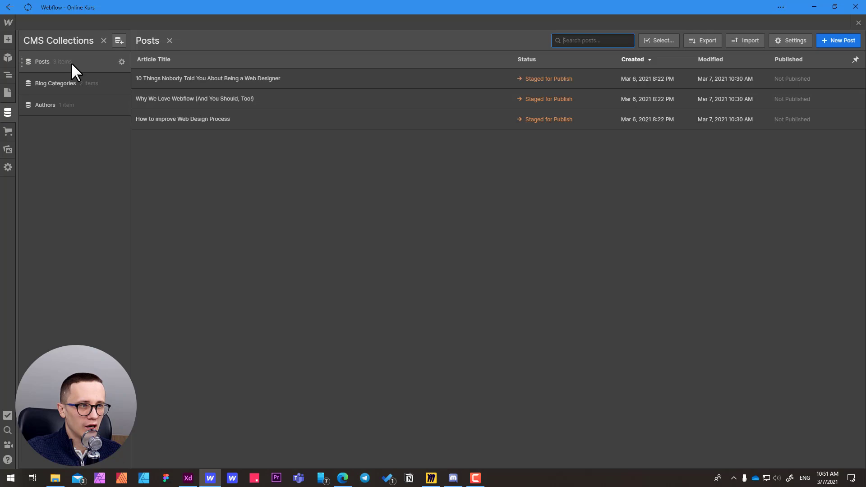
left_click(183, 116)
scroll(352, 227, "down", 5)
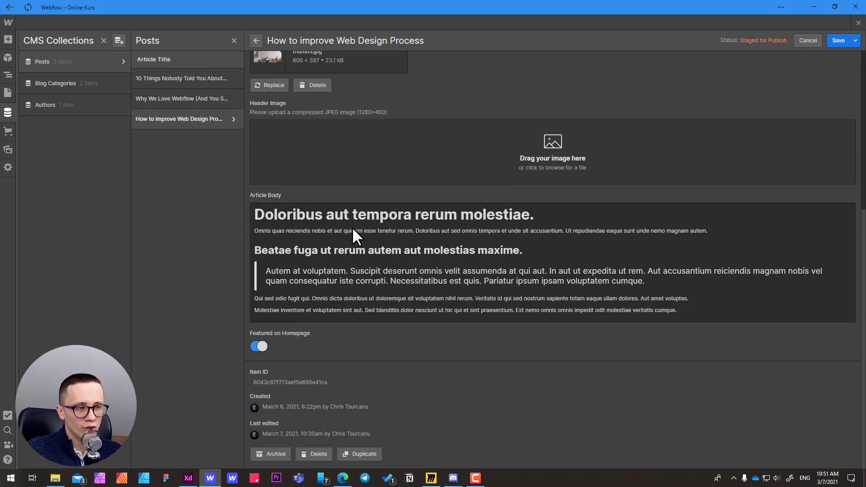
left_click(255, 348)
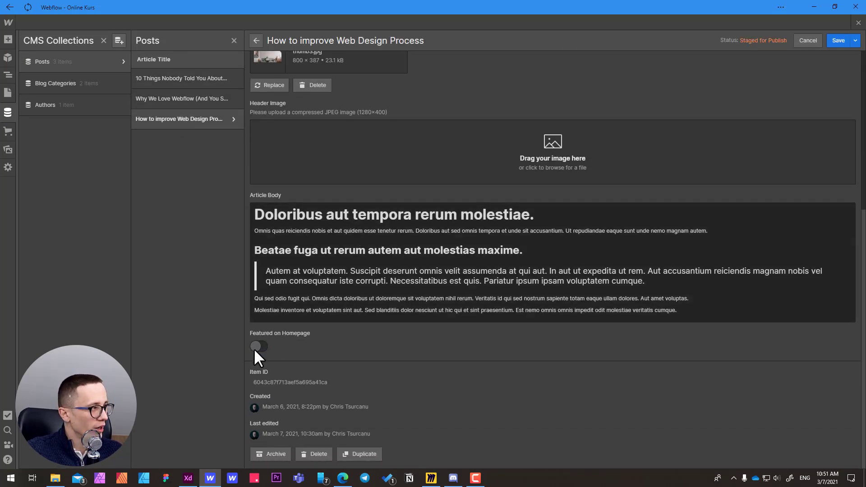
left_click(836, 40)
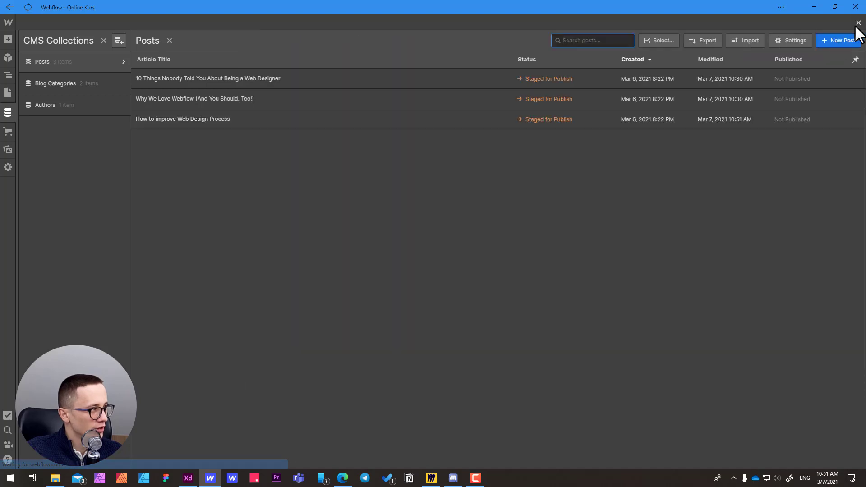
left_click(857, 23)
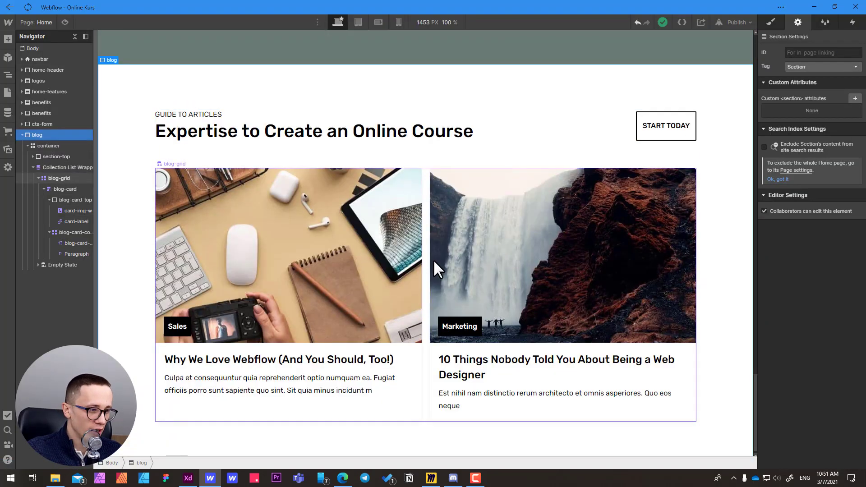
Turn off Featured on Homepage for the post "Why We Love Webflow (And You Should, Too!)", save it and check the homepage grid.
left_click(7, 112)
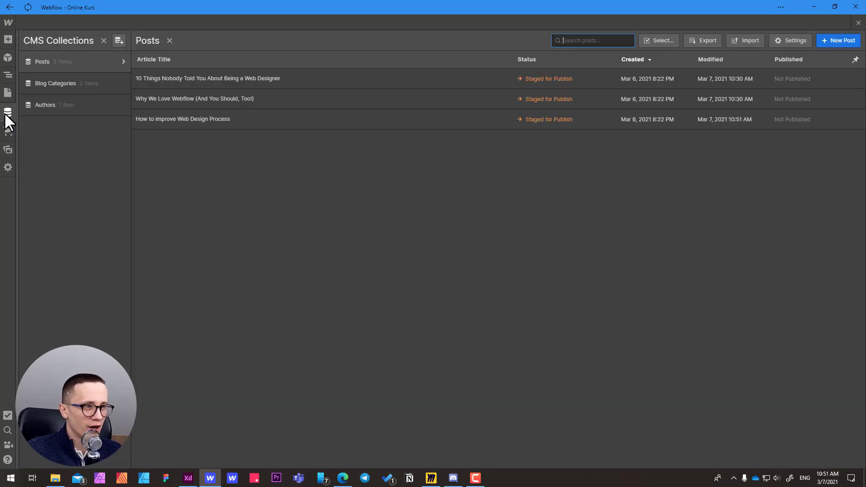
left_click(237, 99)
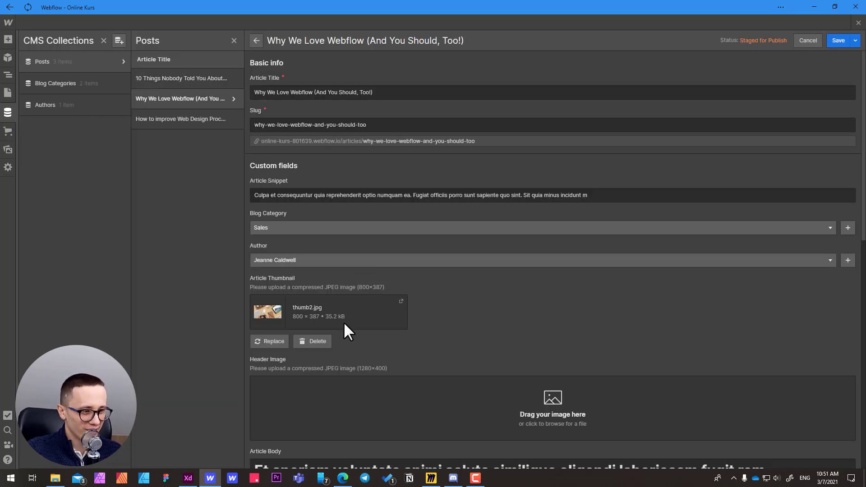
scroll(345, 229, "down", 15)
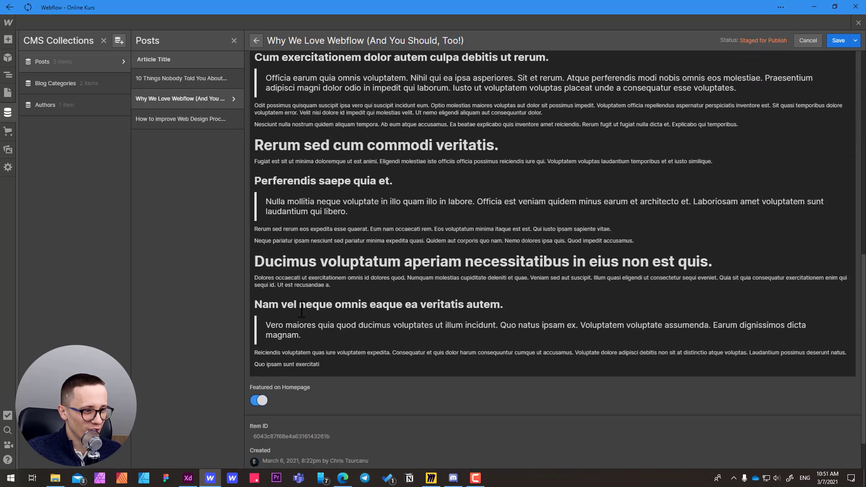
left_click(837, 41)
left_click(856, 24)
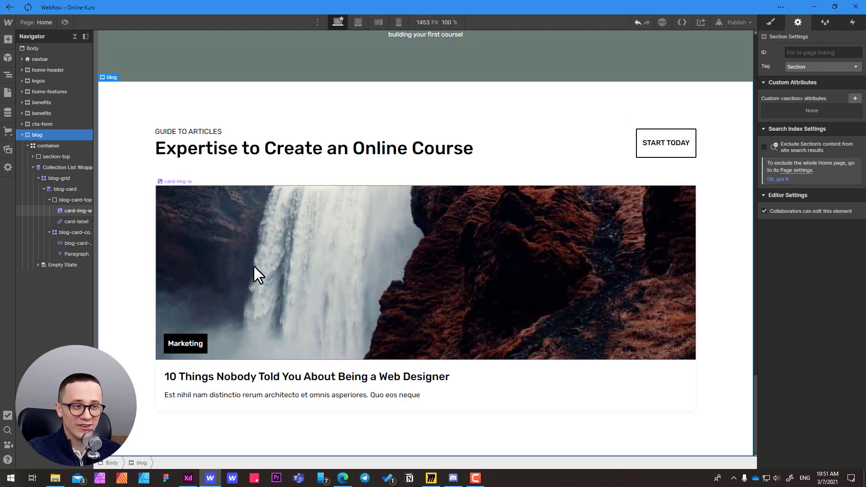
Turn Featured on Homepage back on for "Why We Love Webflow (And You Should, Too!)" and save the post.
left_click(6, 113)
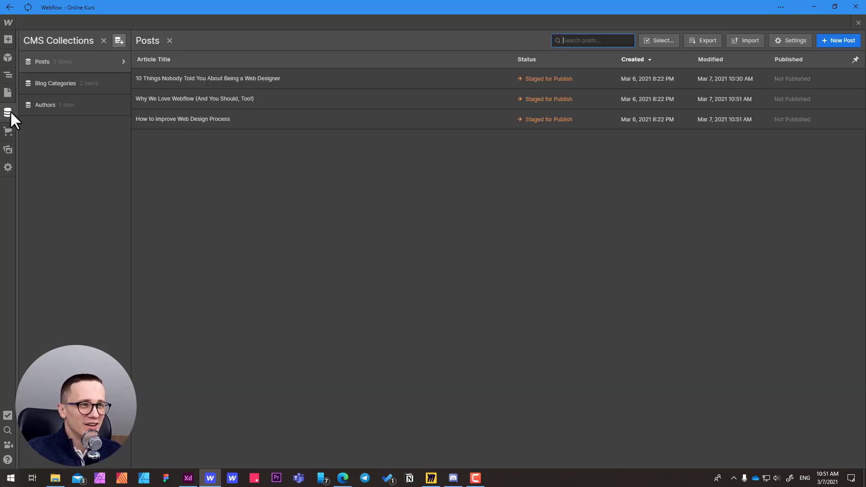
left_click(280, 96)
scroll(309, 318, "down", 1)
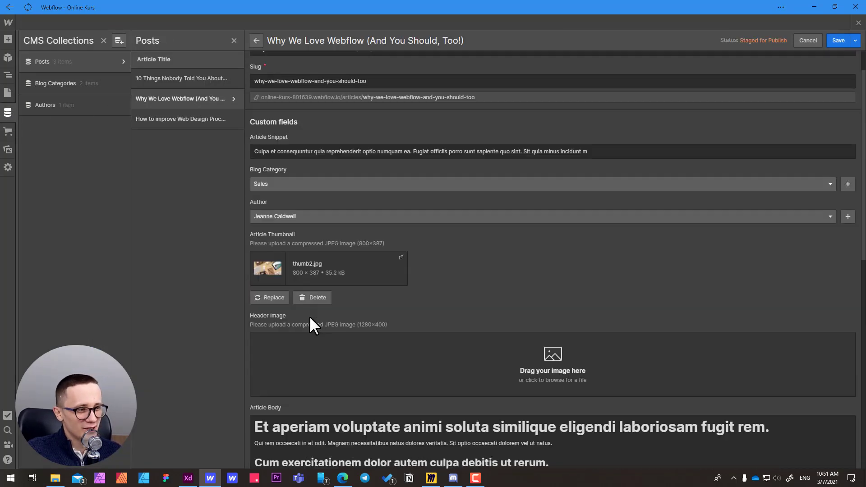
scroll(309, 315, "down", 10)
left_click(261, 345)
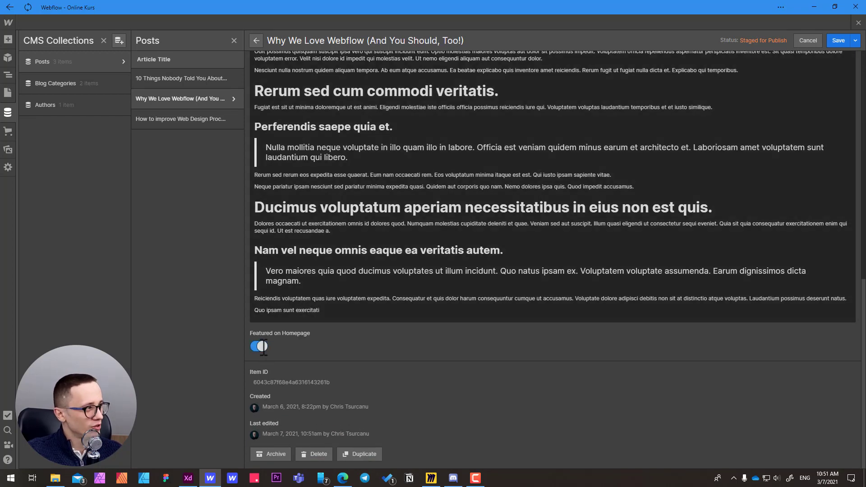
left_click(838, 40)
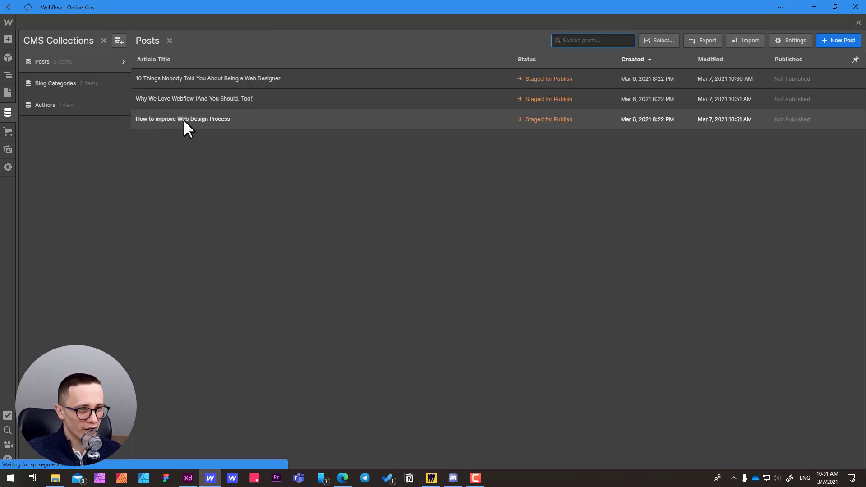
Turn Featured on Homepage back on for "How to improve Web Design Process", save the post and return to the page.
left_click(183, 119)
scroll(307, 285, "down", 5)
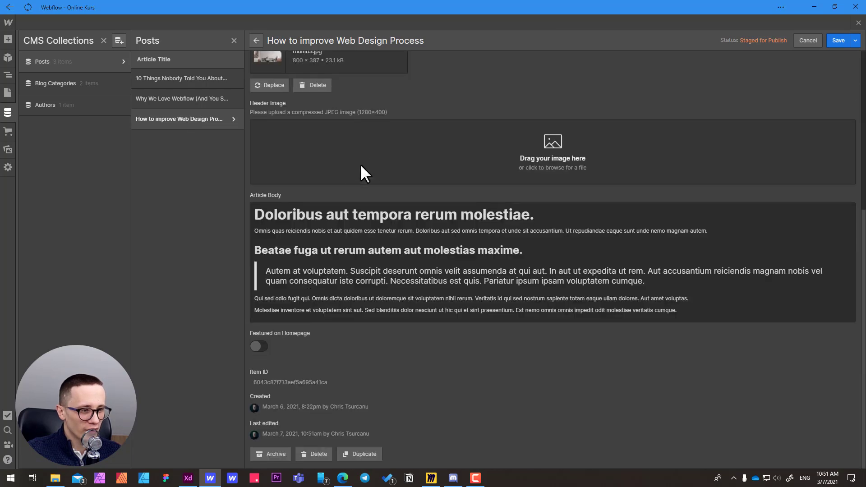
left_click(263, 345)
left_click(836, 41)
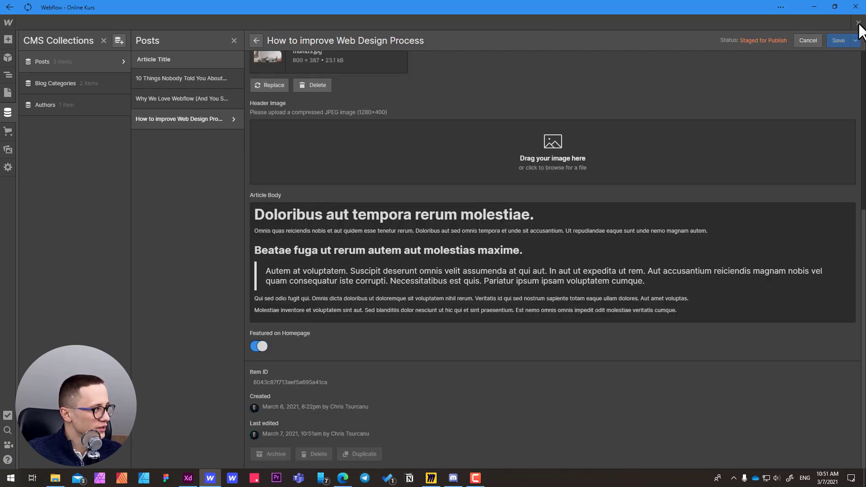
left_click(858, 22)
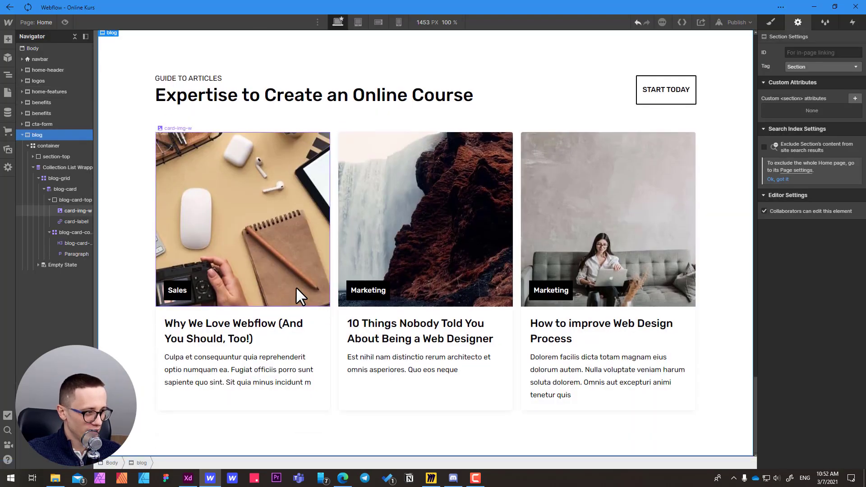
Publish the site and open the live homepage in Microsoft Edge.
left_click(734, 22)
left_click(691, 133)
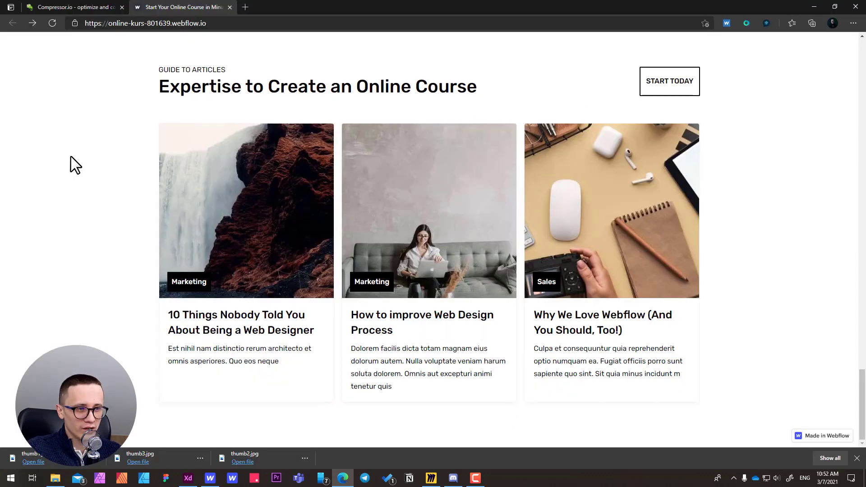
Generate a desktop Lighthouse report for the live homepage in DevTools, covering performance, best practices, accessibility and SEO.
right_click(71, 156)
left_click(105, 340)
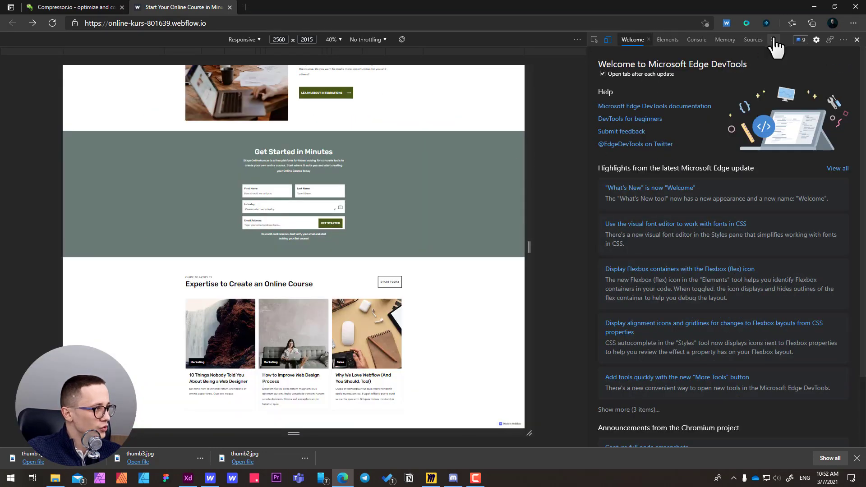
left_click(773, 40)
left_click(789, 82)
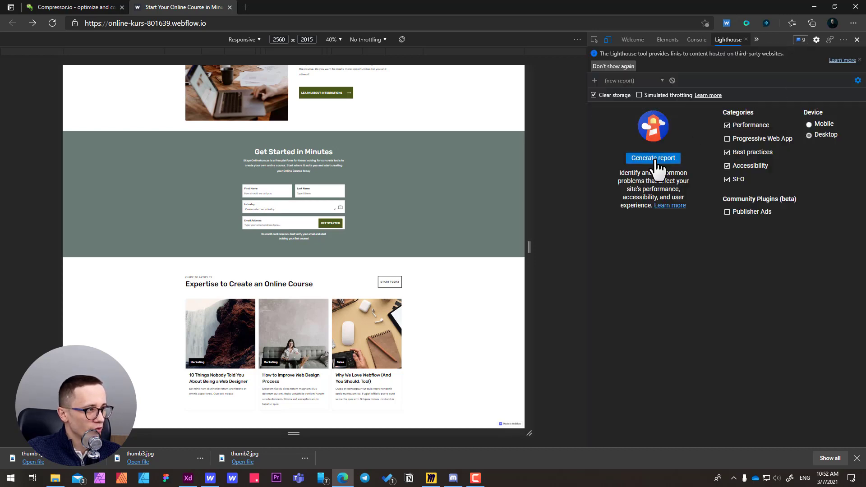
left_click(655, 163)
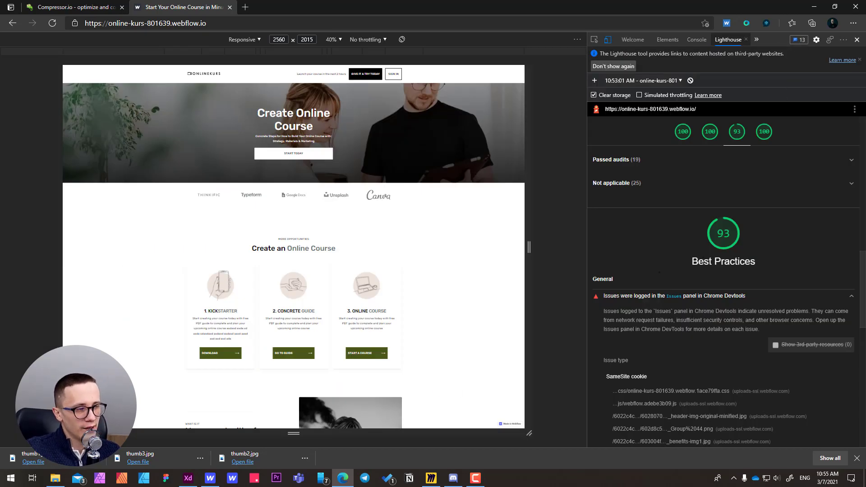